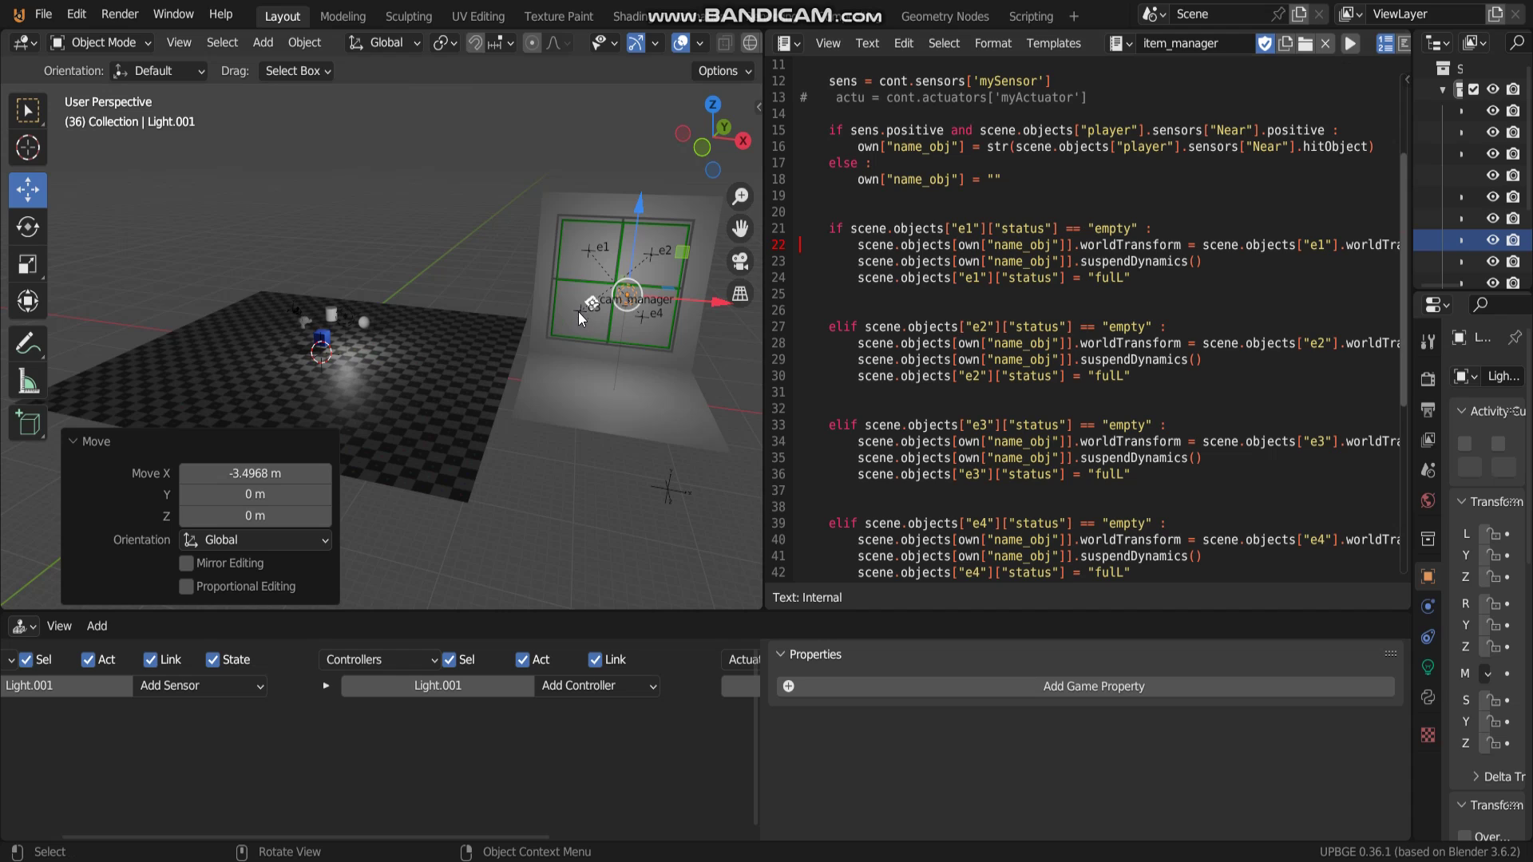
Orbit and zoom toward the wall grid with empties e1–e4 and enlarge the 3D view beside the script.
{"action": "mouse_move", "coordinate": [423, 278]}
{"action": "middle_mouse_down"}
{"action": "mouse_move", "coordinate": [478, 268]}
{"action": "mouse_move", "coordinate": [417, 295]}
{"action": "mouse_move", "coordinate": [392, 285]}
{"action": "middle_mouse_up"}
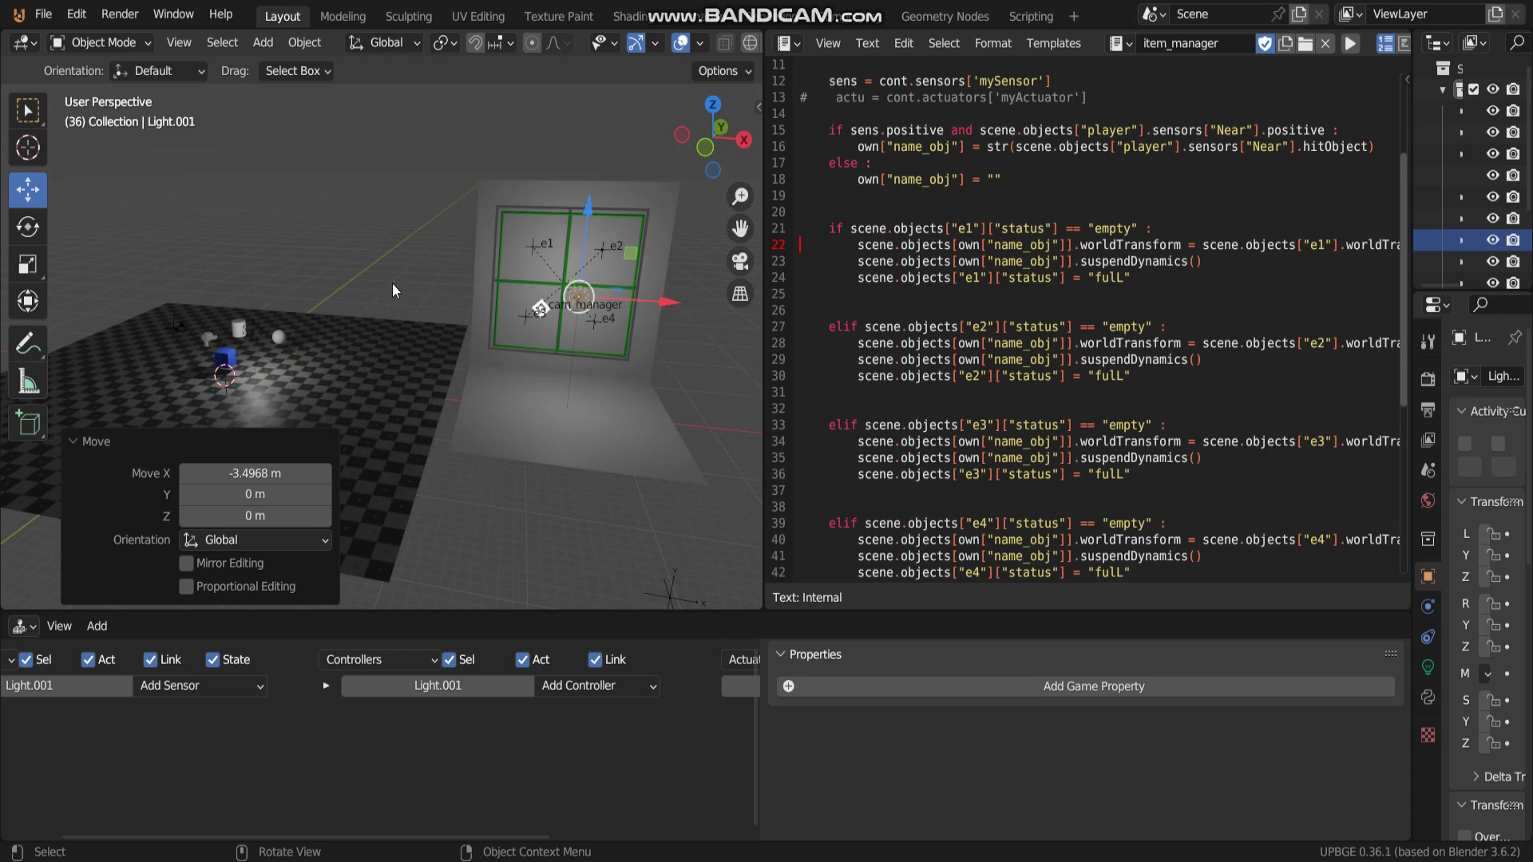
{"action": "mouse_move", "coordinate": [391, 282]}
{"action": "middle_mouse_down"}
{"action": "mouse_move", "coordinate": [384, 311]}
{"action": "mouse_move", "coordinate": [410, 315]}
{"action": "mouse_move", "coordinate": [298, 286]}
{"action": "mouse_move", "coordinate": [678, 333]}
{"action": "middle_mouse_up"}
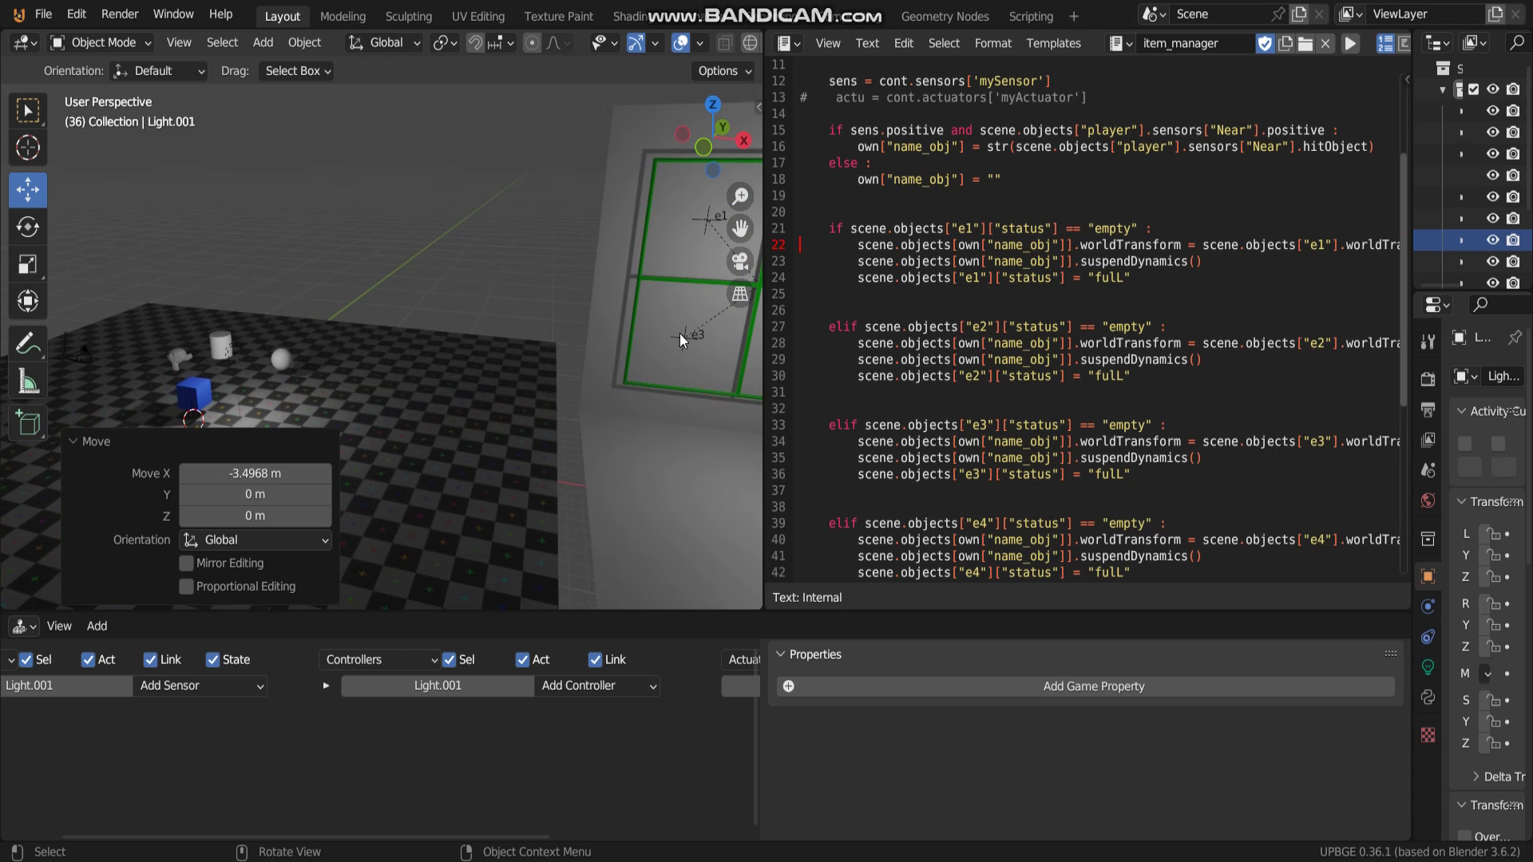
{"action": "left_click_drag", "start_coordinate": [757, 375], "coordinate": [868, 365]}
{"action": "scroll", "coordinate": [736, 362], "scroll_direction": "down", "scroll_amount": 2}
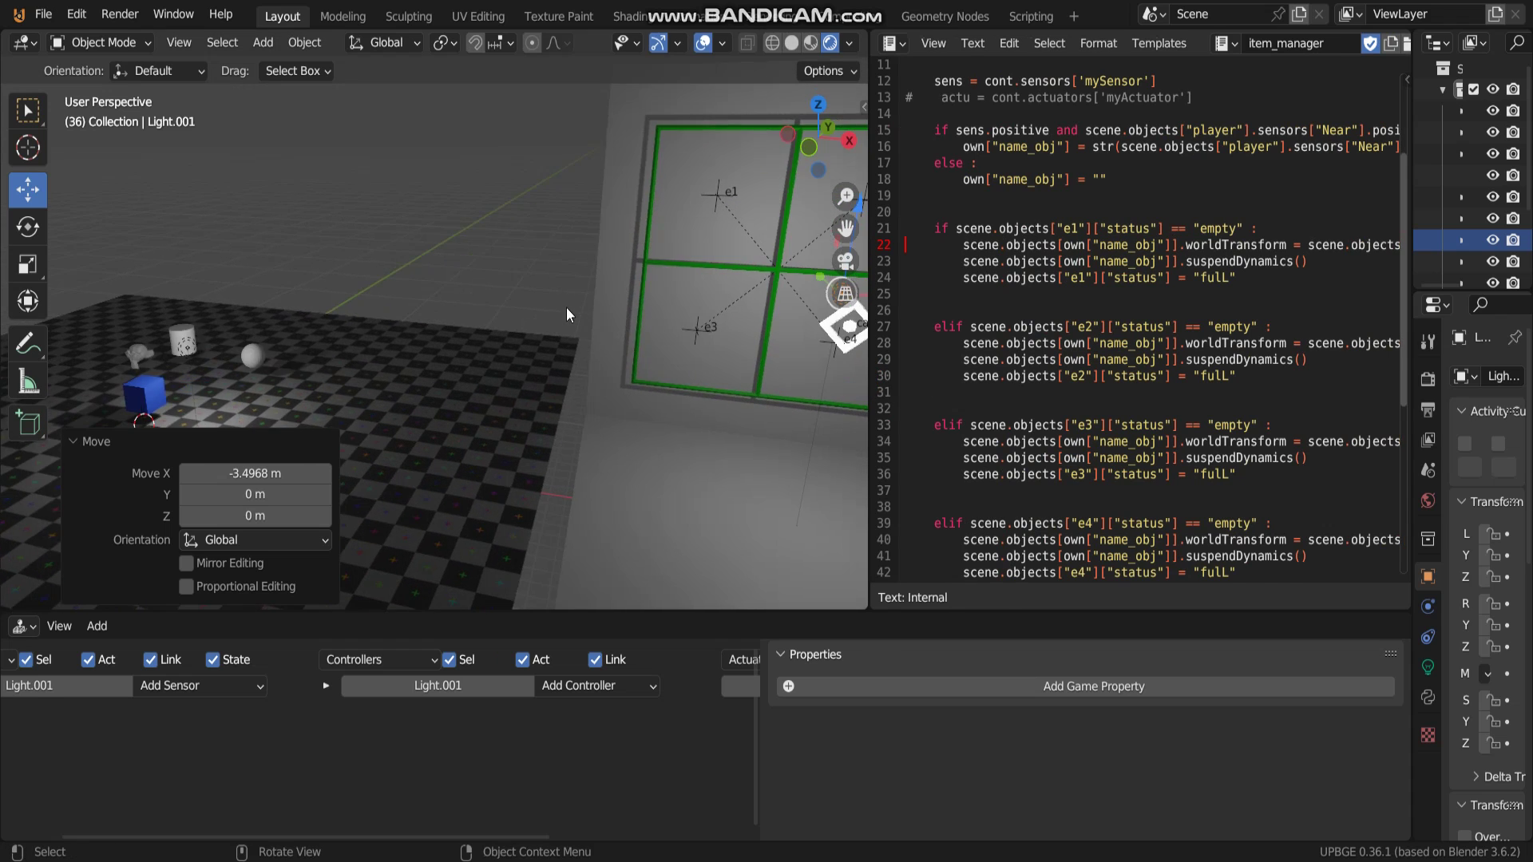
{"action": "scroll", "coordinate": [566, 308], "scroll_direction": "down", "scroll_amount": 2}
Start the game (P) and drive the player cube left across the floor toward the items.
{"action": "key", "text": "p"}
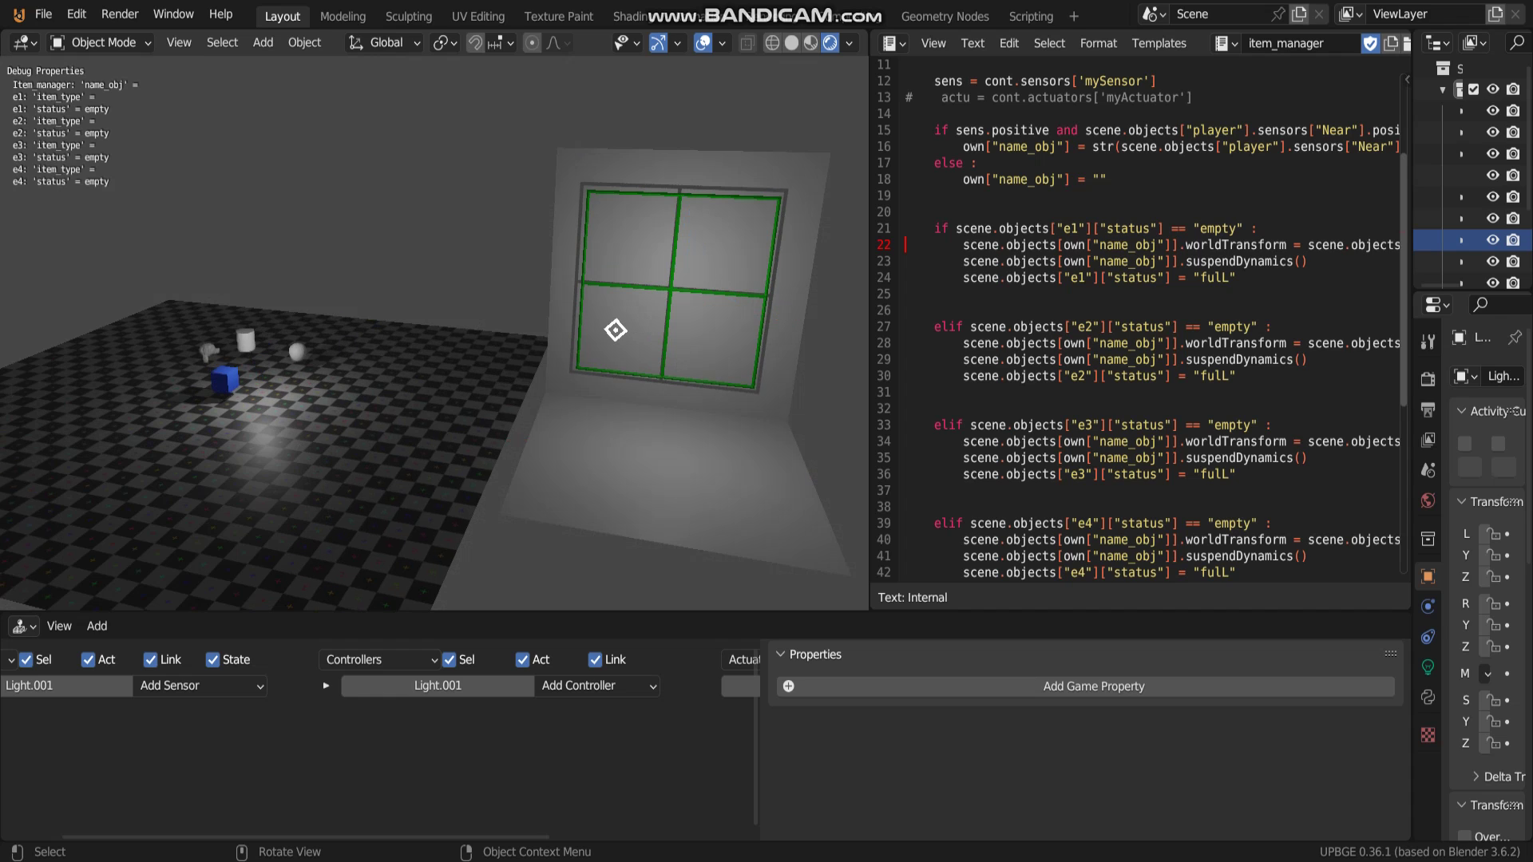
{"action": "key", "text": "s"}
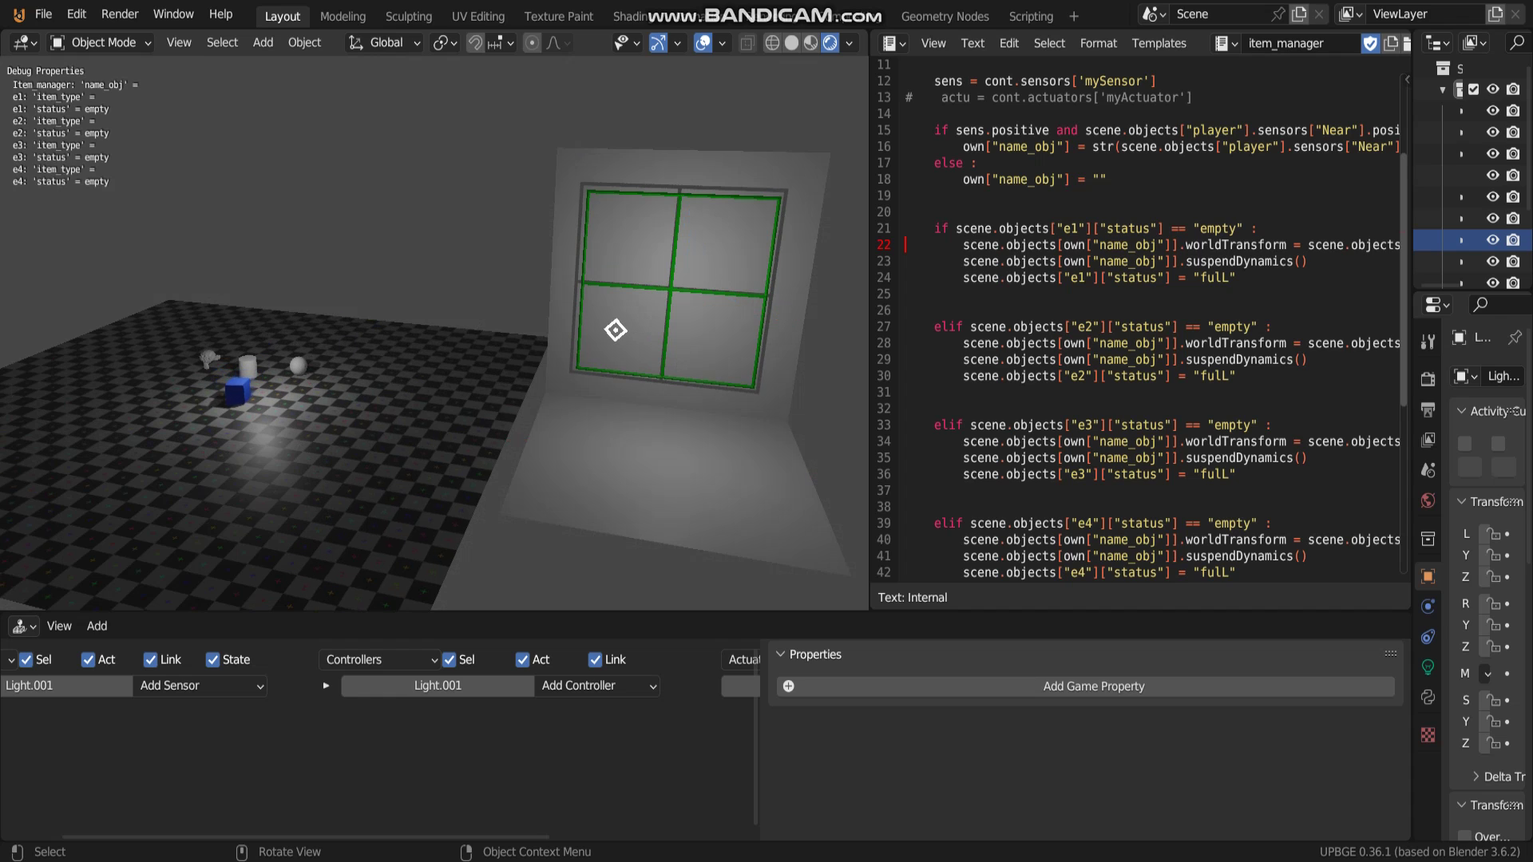
{"action": "key", "text": "a"}
{"action": "key", "text": "a"}
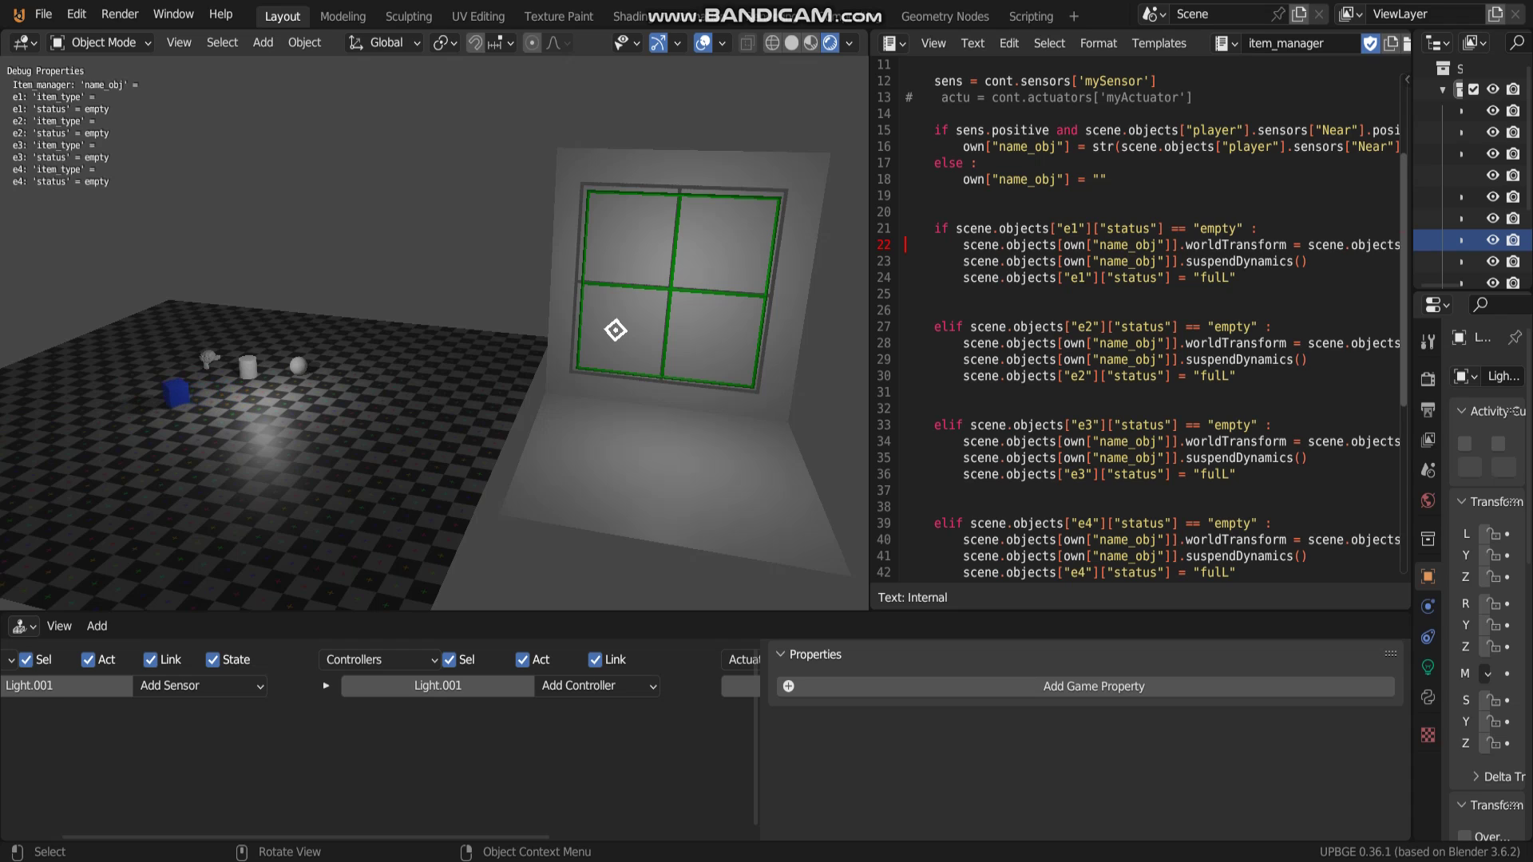
Collect the monkey, cylinder and sphere into slots e1, e2 and e3.
{"action": "key", "text": "d"}
{"action": "key", "text": "e"}
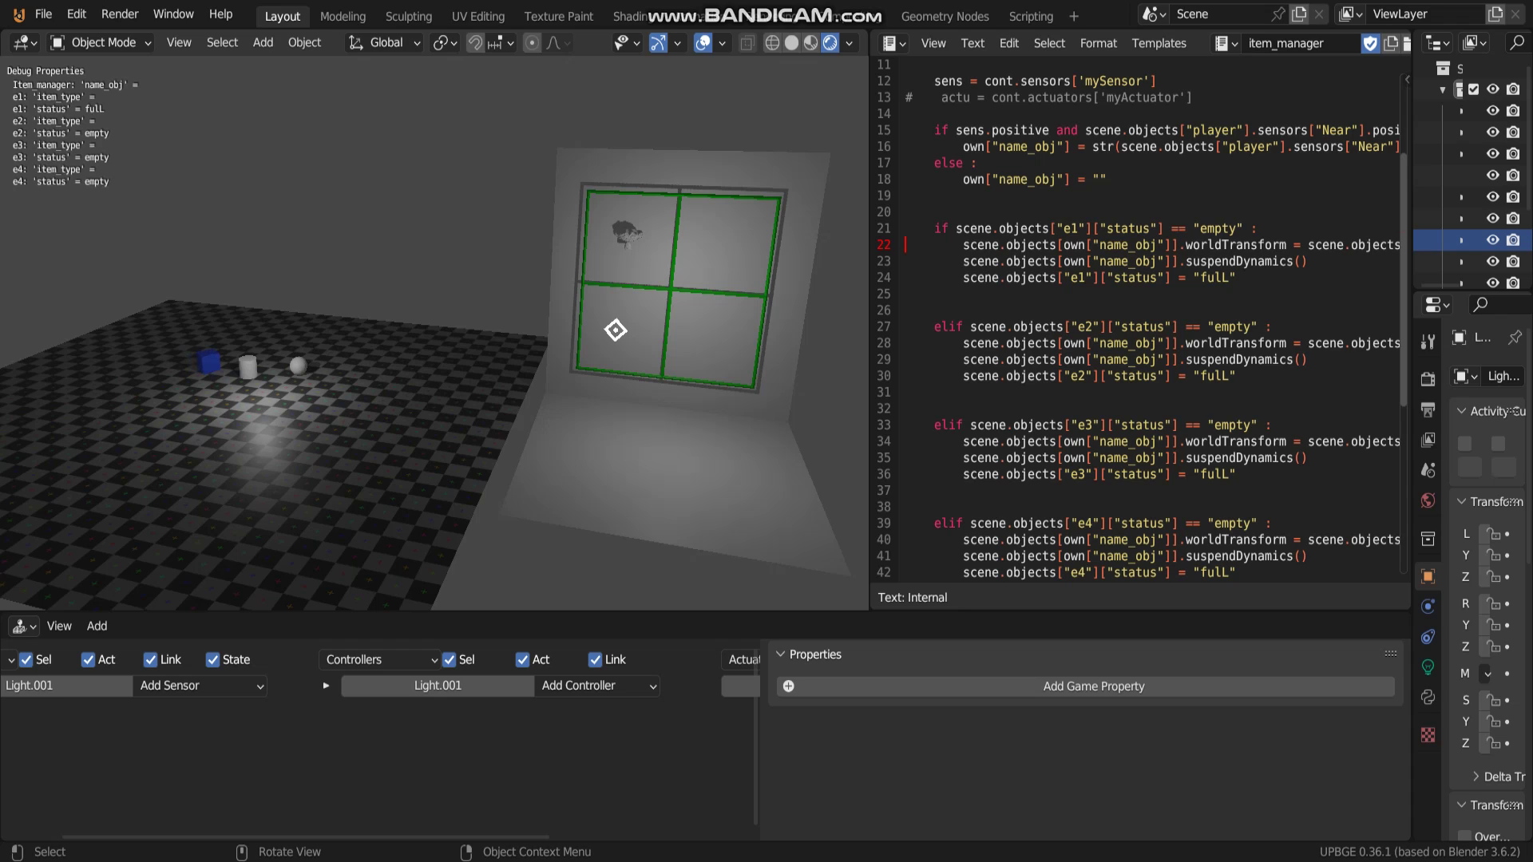
{"action": "key", "text": "d"}
{"action": "key", "text": "e"}
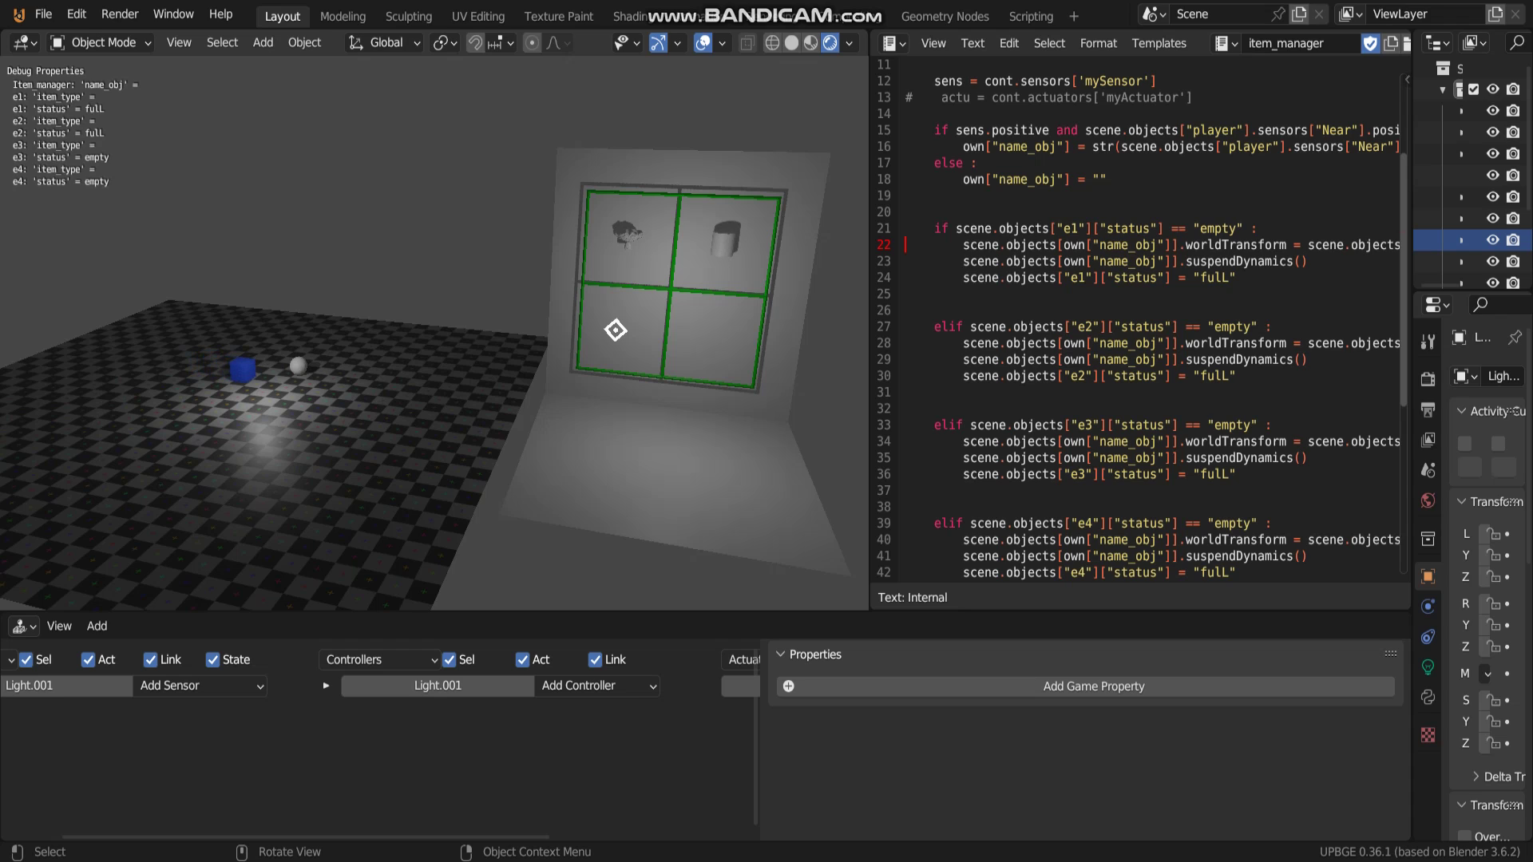
{"action": "key", "text": "d"}
{"action": "key", "text": "e"}
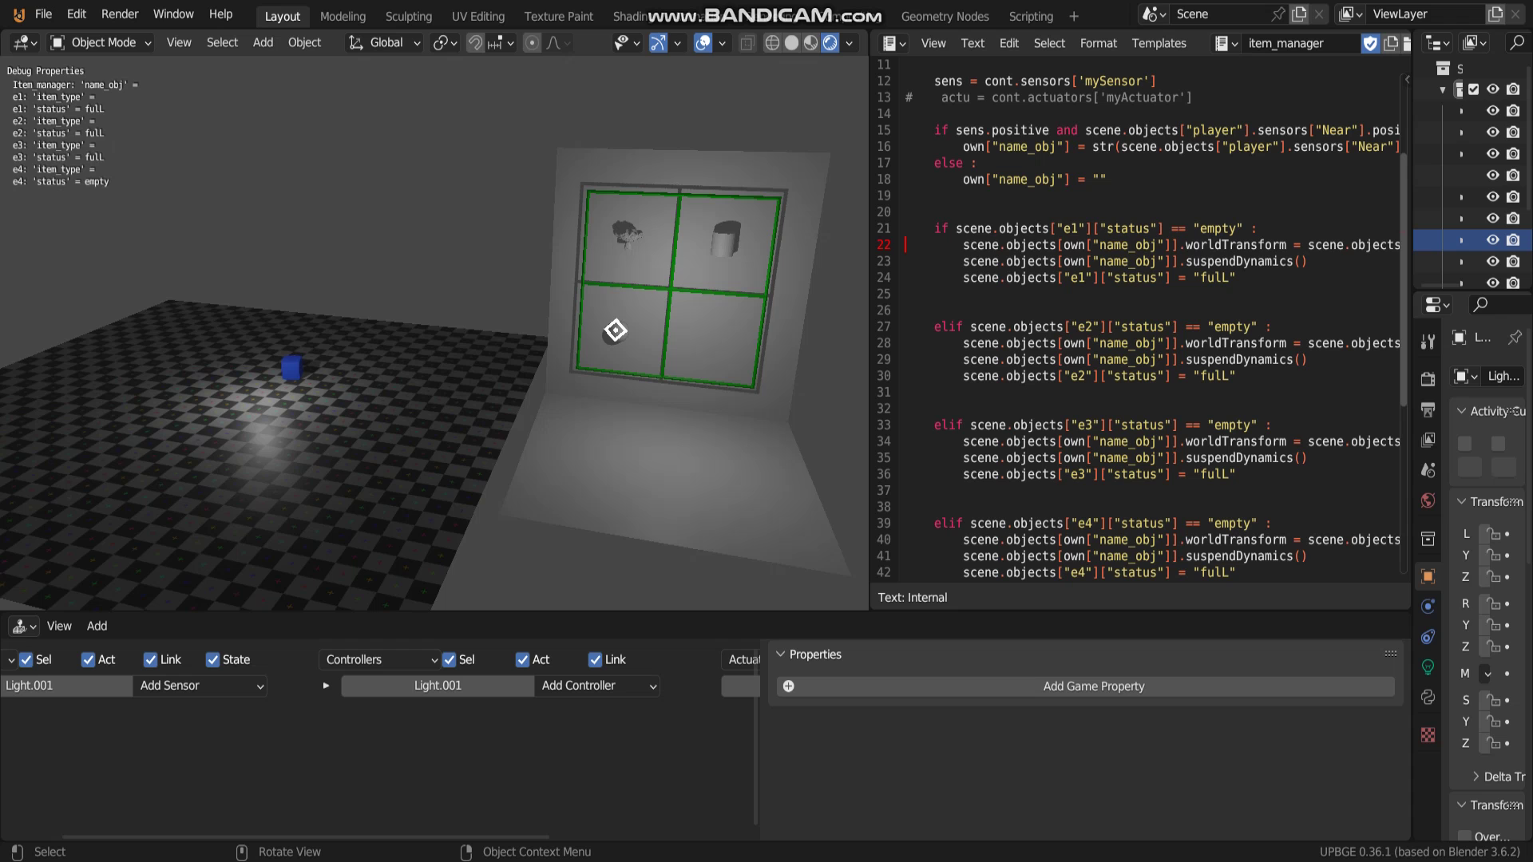
Stop the game, zoom in on the item_manager grid frame, then orbit back to the floor objects.
{"action": "key", "text": "Escape"}
{"action": "middle_click_drag", "start_coordinate": [622, 285], "coordinate": [536, 328]}
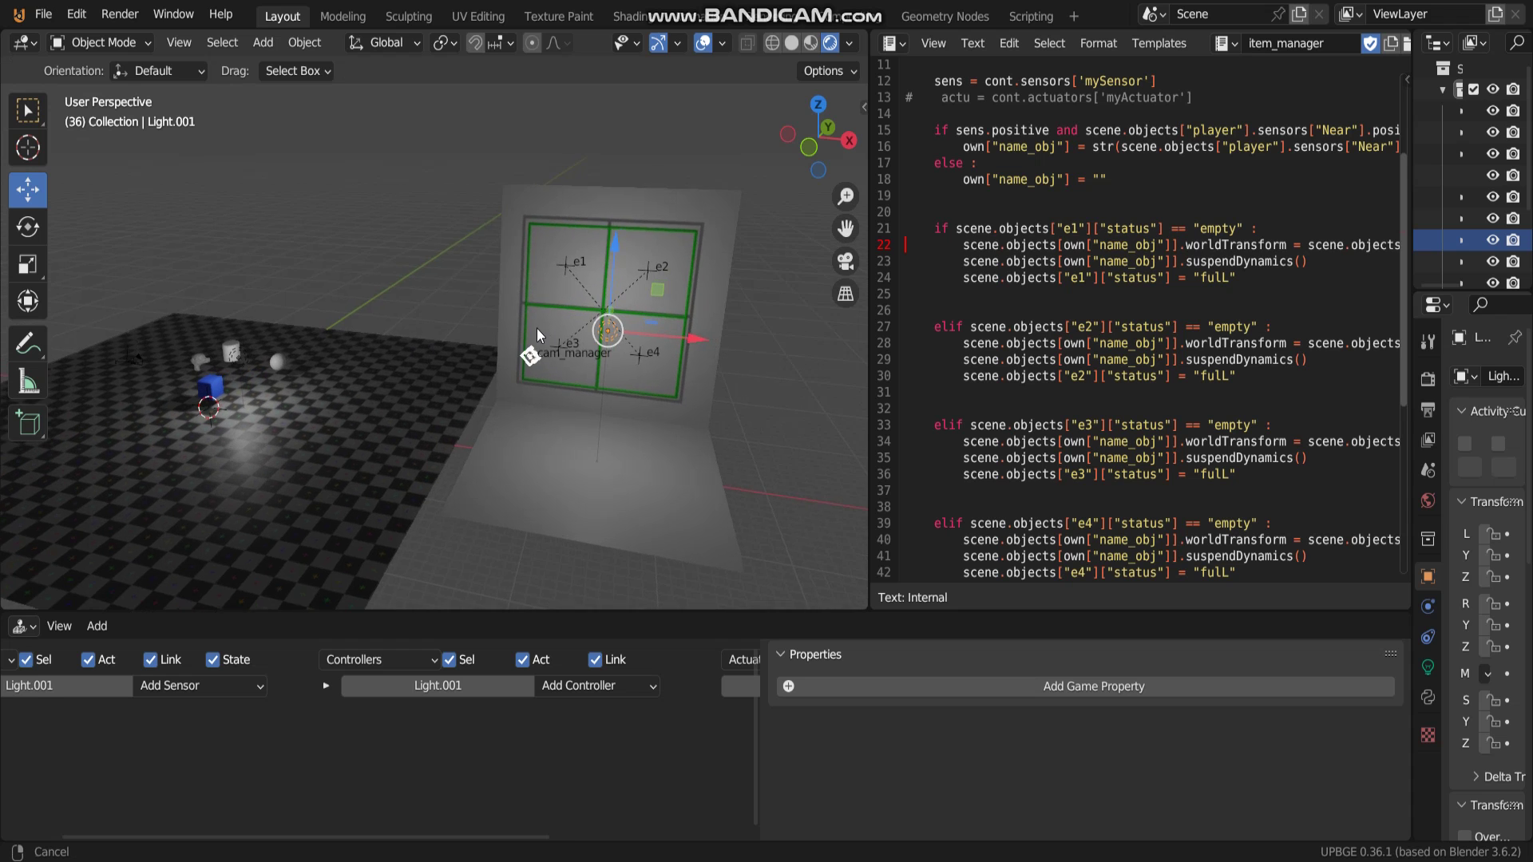
{"action": "scroll", "coordinate": [537, 328], "scroll_direction": "up", "scroll_amount": 3}
{"action": "middle_click_drag", "start_coordinate": [466, 406], "coordinate": [483, 252]}
{"action": "left_click", "coordinate": [465, 364]}
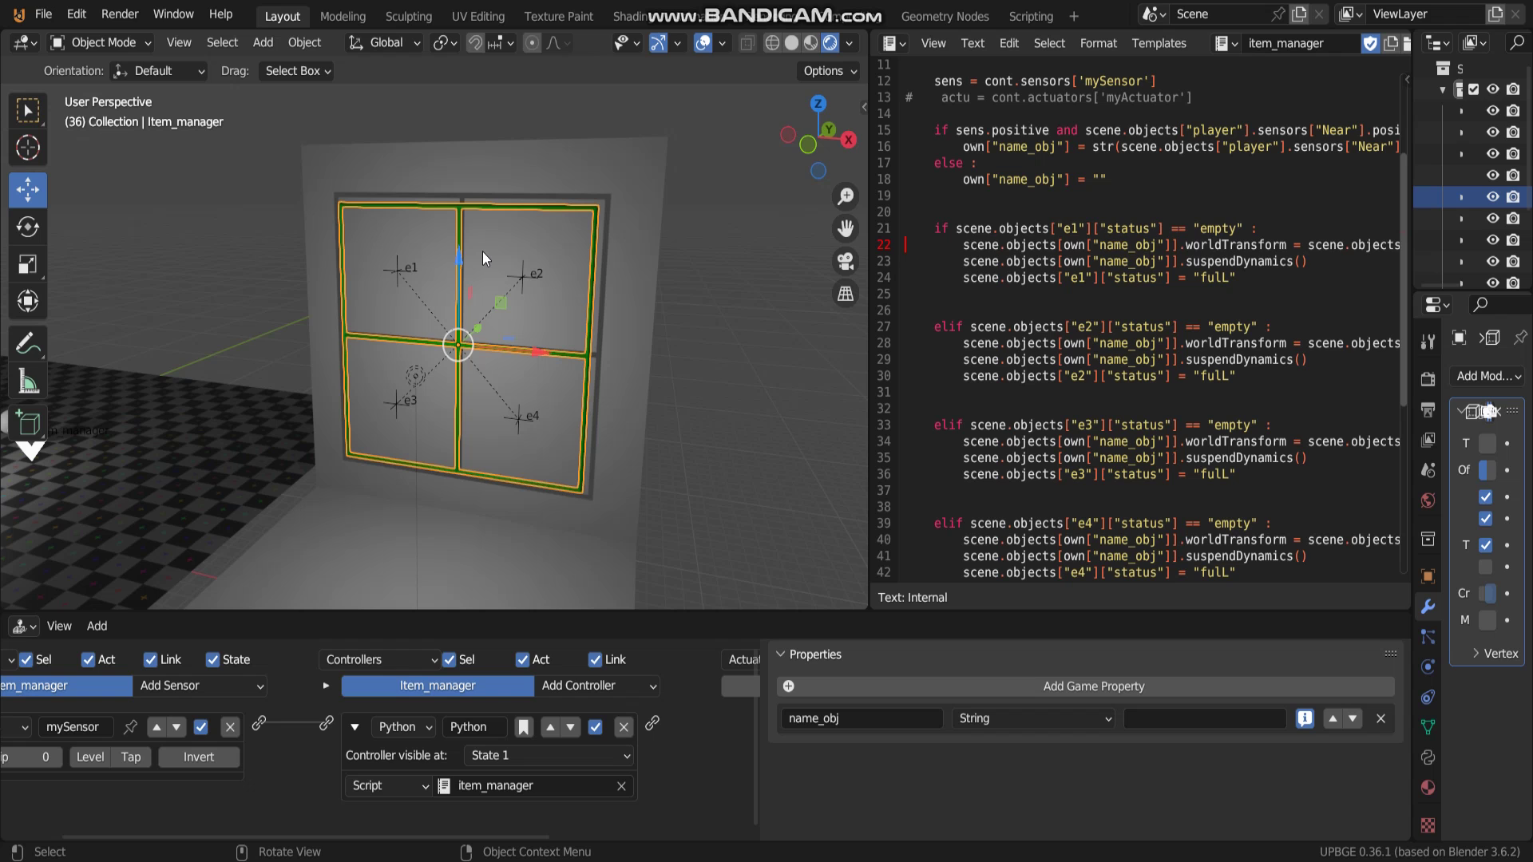
{"action": "scroll", "coordinate": [483, 251], "scroll_direction": "down", "scroll_amount": 4}
{"action": "middle_click_drag", "start_coordinate": [480, 341], "coordinate": [408, 380]}
Duplicate the sphere as Sphere.001 and place it along X about 5.1 m from the original.
{"action": "left_click", "coordinate": [298, 390]}
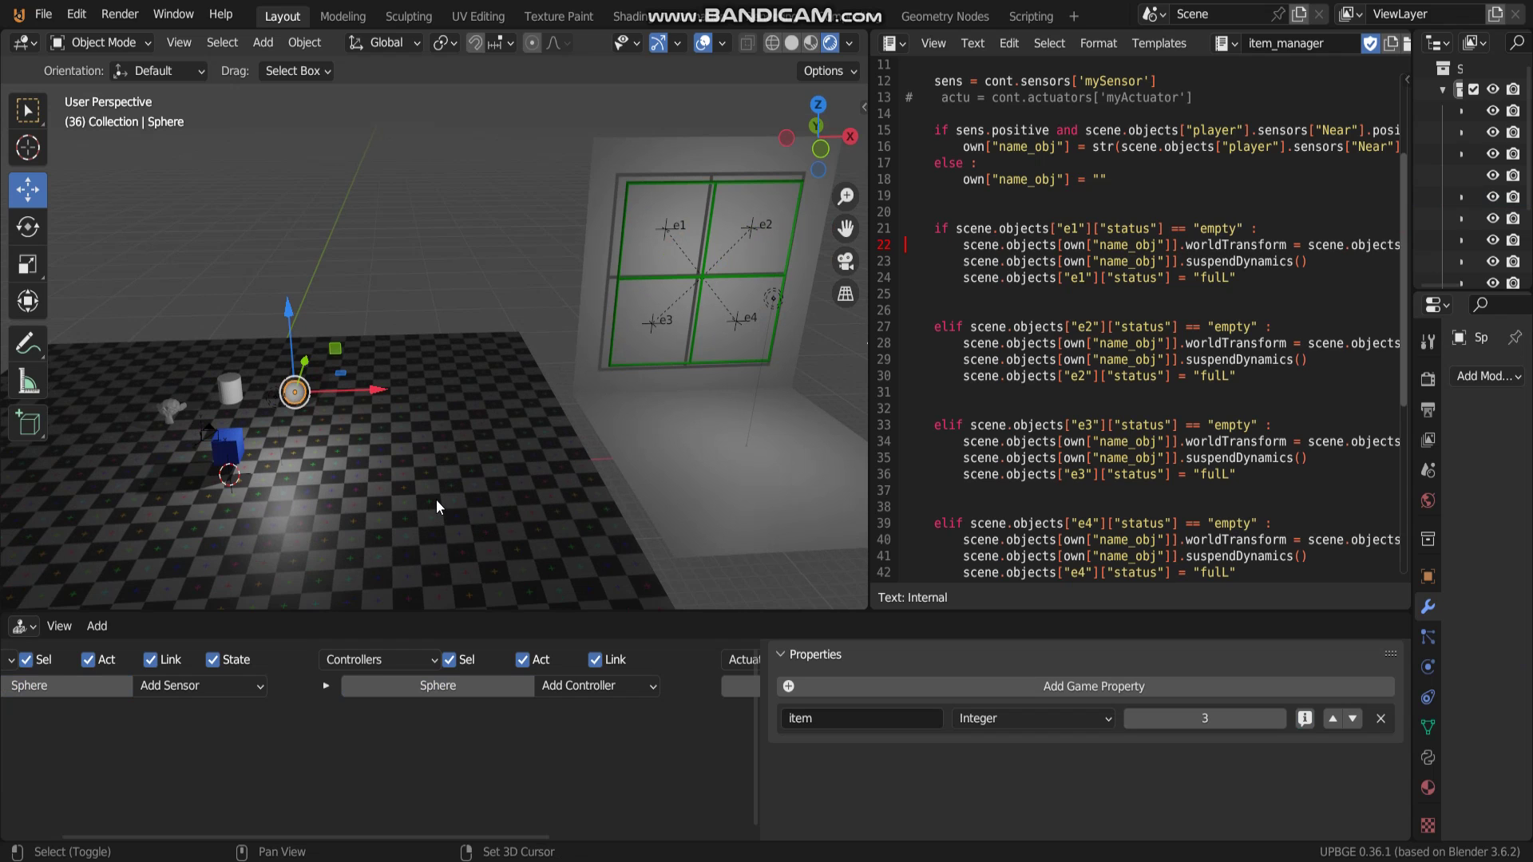
{"action": "key", "text": "shift+d"}
{"action": "key", "text": "x"}
{"action": "left_click", "coordinate": [491, 516]}
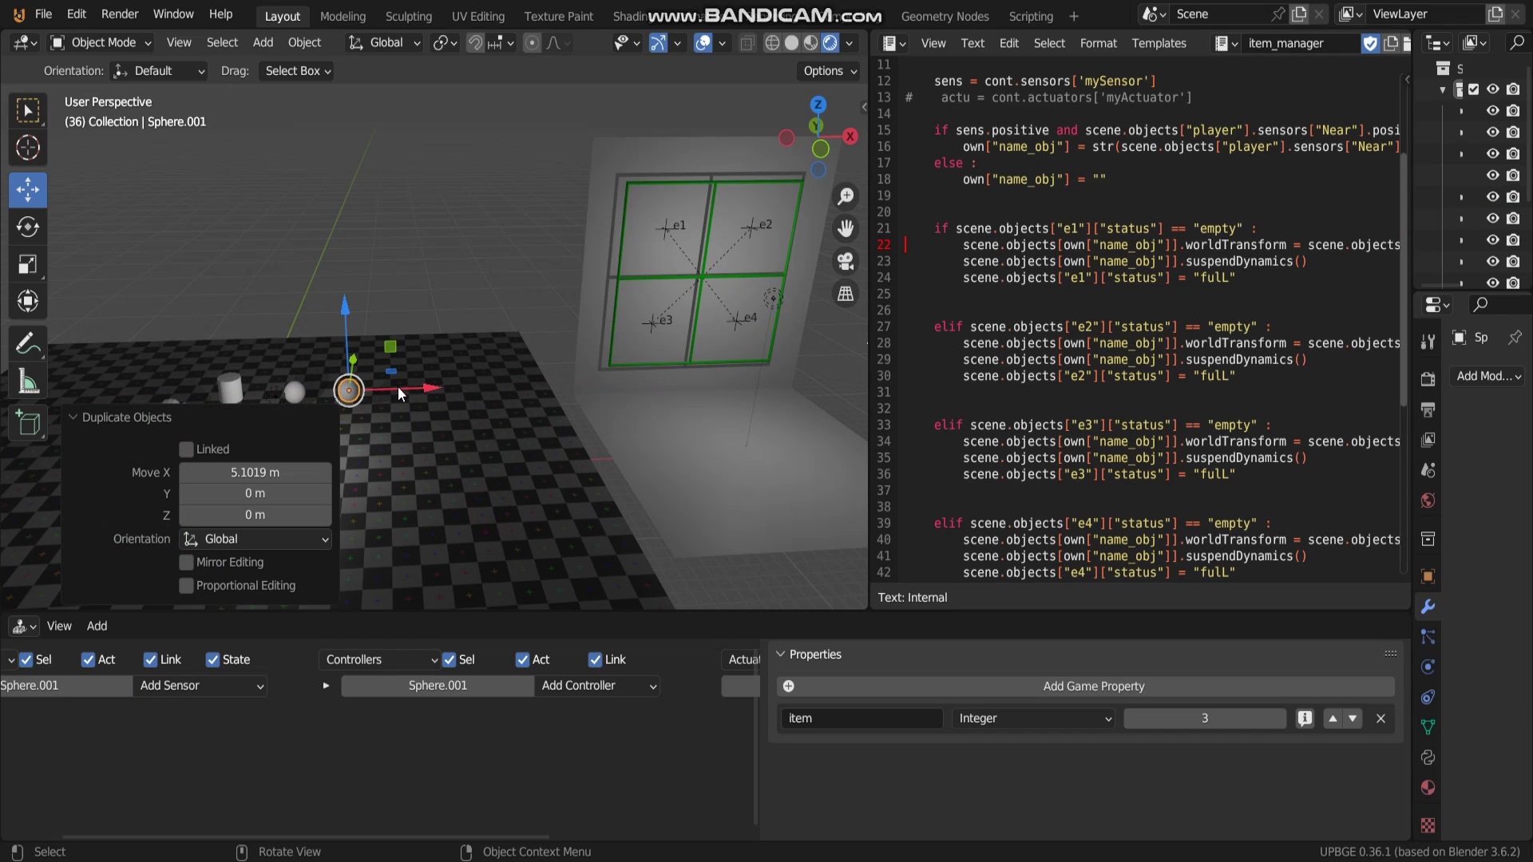
{"action": "middle_click_drag", "start_coordinate": [449, 346], "coordinate": [507, 331]}
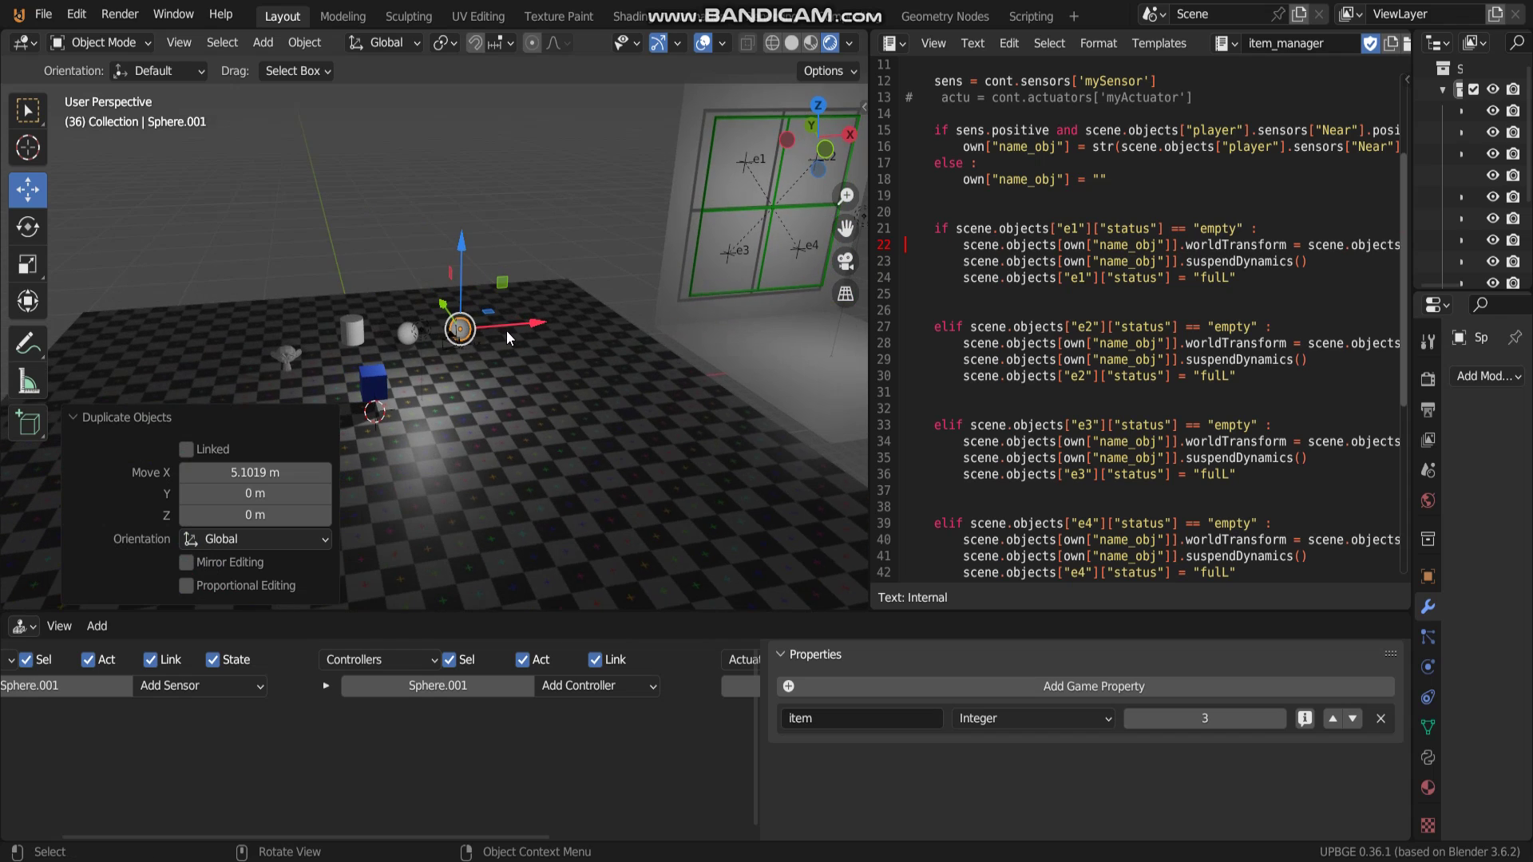
Run the game, collect the monkey, cylinder and both spheres into slots e1–e4, then stop.
{"action": "key", "text": "p"}
{"action": "key", "text": "a"}
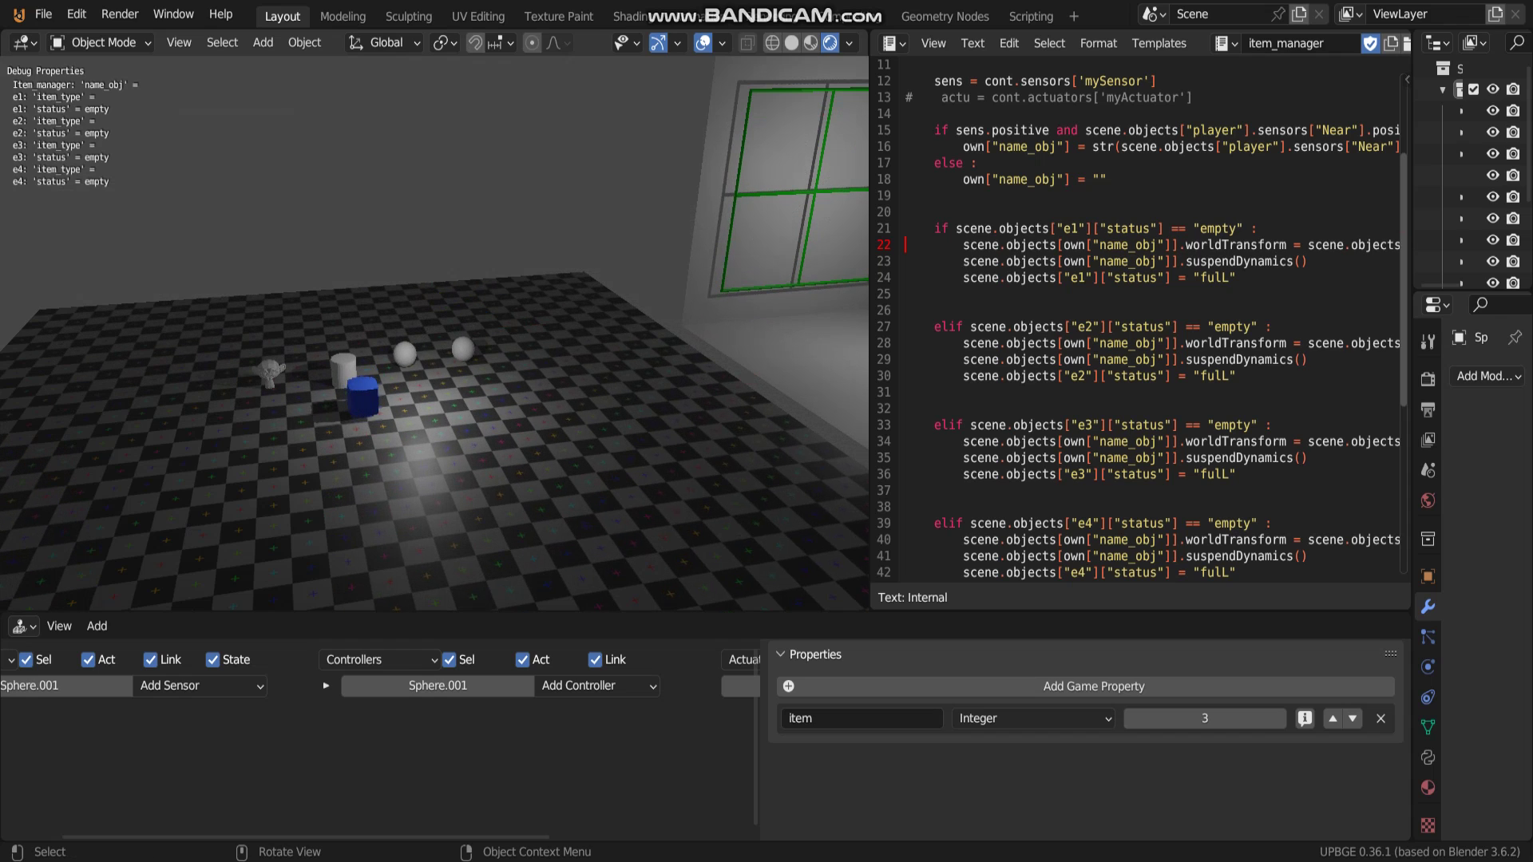
{"action": "key", "text": "a"}
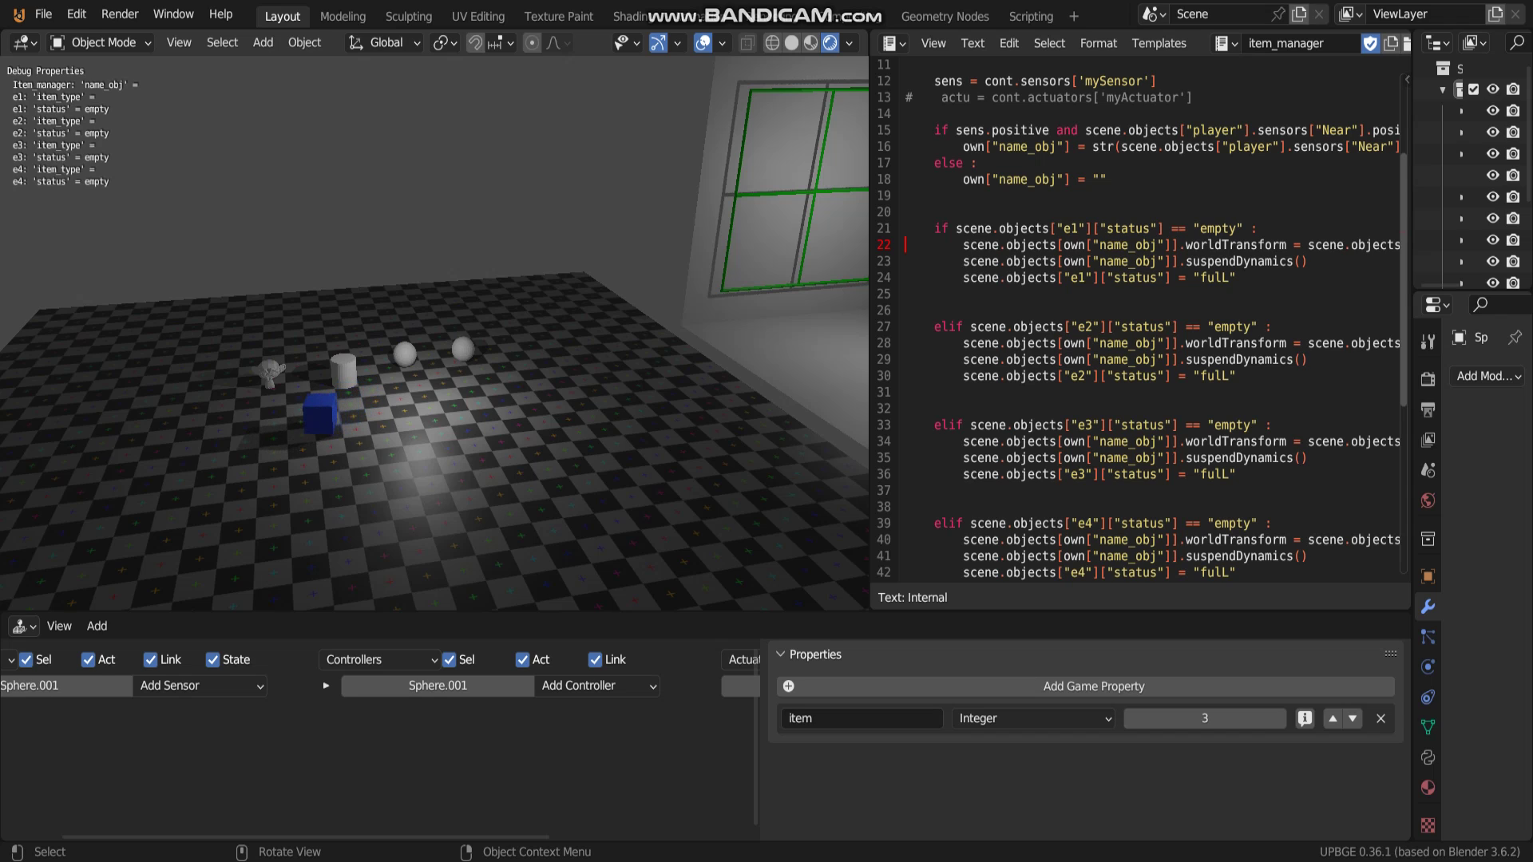
{"action": "key", "text": "d"}
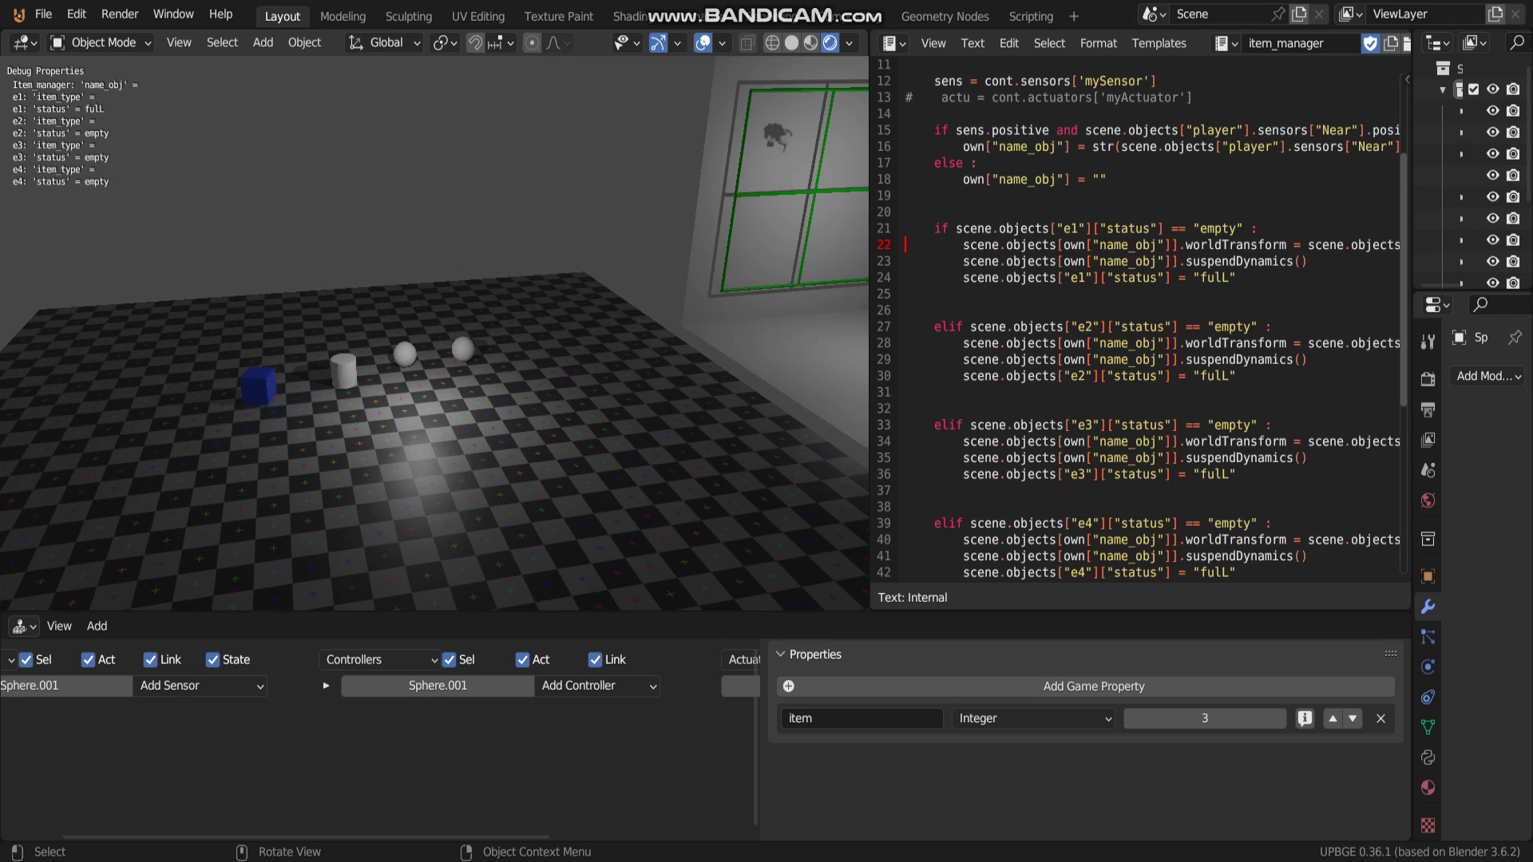
{"action": "key", "text": "d"}
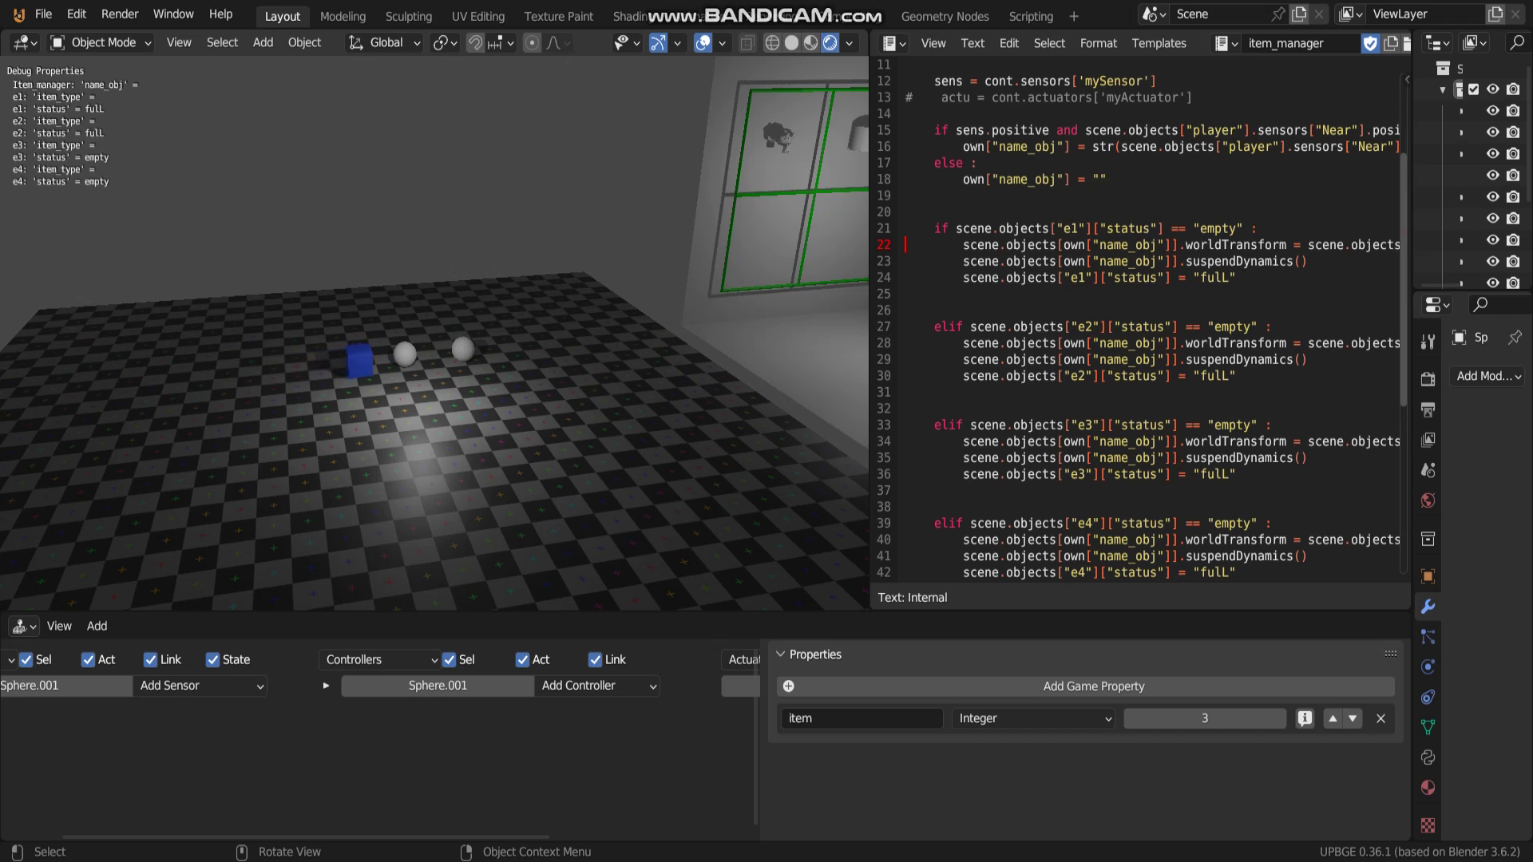
{"action": "key", "text": "d"}
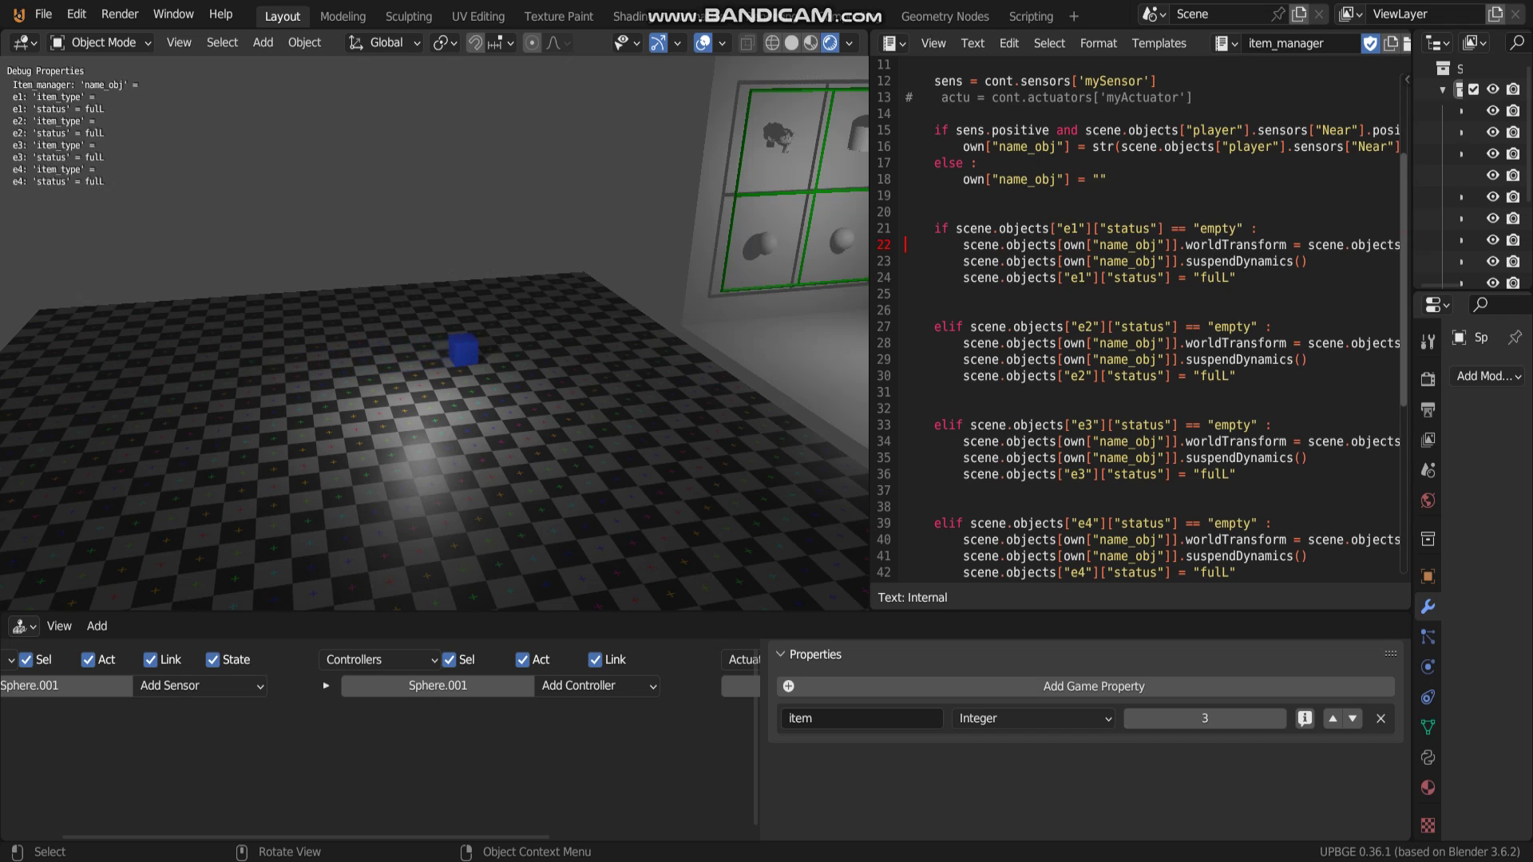
{"action": "key", "text": "Escape"}
{"action": "mouse_move", "coordinate": [439, 338]}
{"action": "middle_mouse_down", "text": "shift"}
{"action": "mouse_move", "coordinate": [420, 380]}
{"action": "mouse_move", "coordinate": [895, 371]}
{"action": "middle_mouse_up", "text": "shift"}
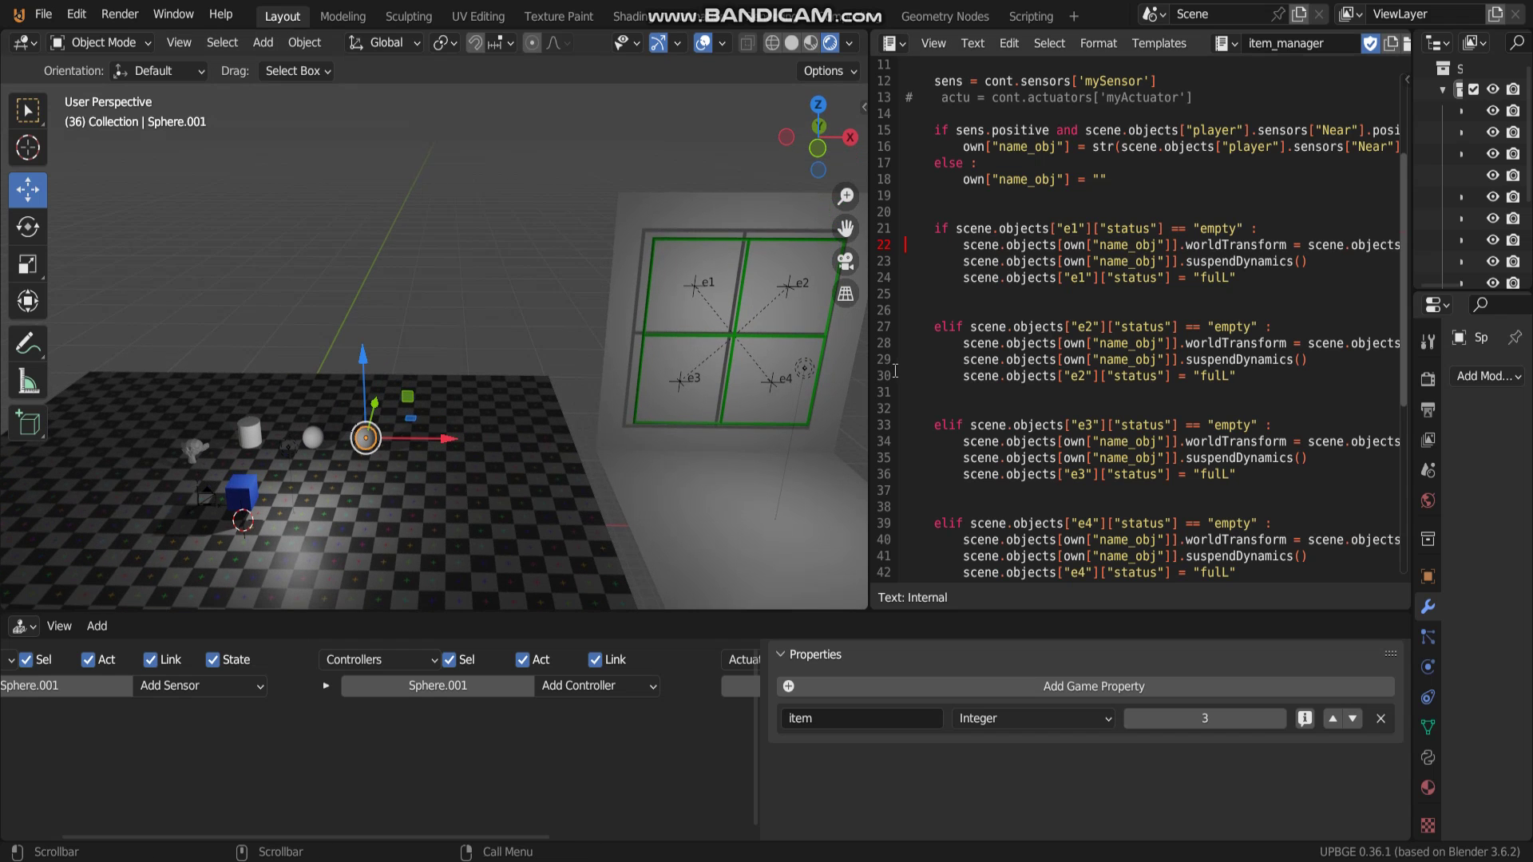
{"action": "left_click_drag", "start_coordinate": [870, 380], "coordinate": [949, 379]}
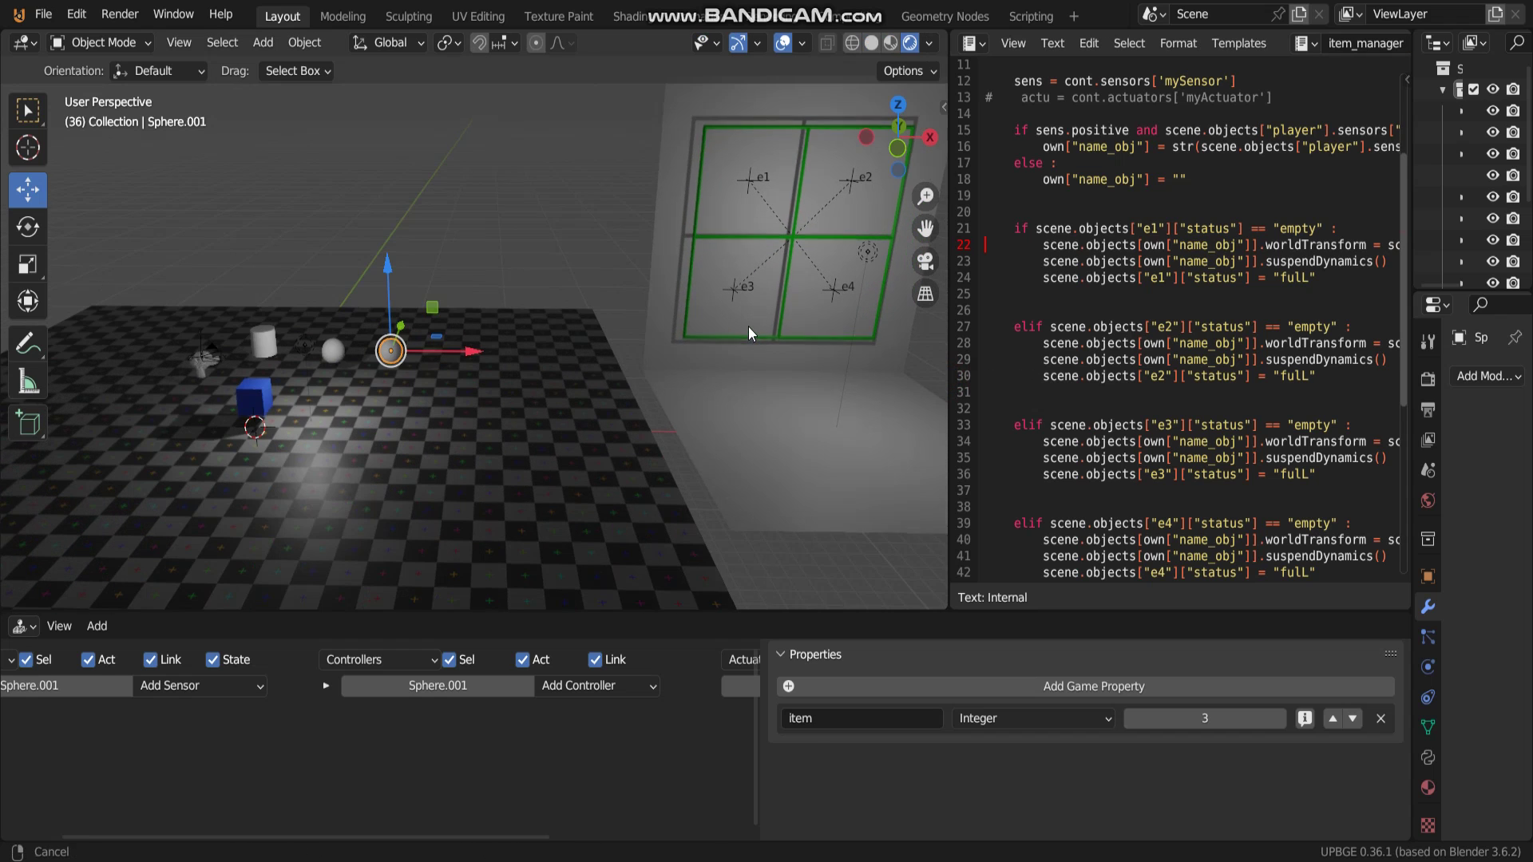
{"action": "mouse_move", "coordinate": [780, 416]}
{"action": "middle_mouse_down", "text": "shift"}
{"action": "mouse_move", "coordinate": [733, 328]}
{"action": "mouse_move", "coordinate": [596, 320]}
{"action": "mouse_move", "coordinate": [506, 353]}
{"action": "mouse_move", "coordinate": [453, 436]}
{"action": "mouse_move", "coordinate": [616, 364]}
{"action": "mouse_move", "coordinate": [539, 421]}
{"action": "mouse_move", "coordinate": [598, 383]}
{"action": "mouse_move", "coordinate": [598, 427]}
{"action": "mouse_move", "coordinate": [612, 408]}
{"action": "mouse_move", "coordinate": [596, 438]}
{"action": "middle_mouse_up", "text": "shift"}
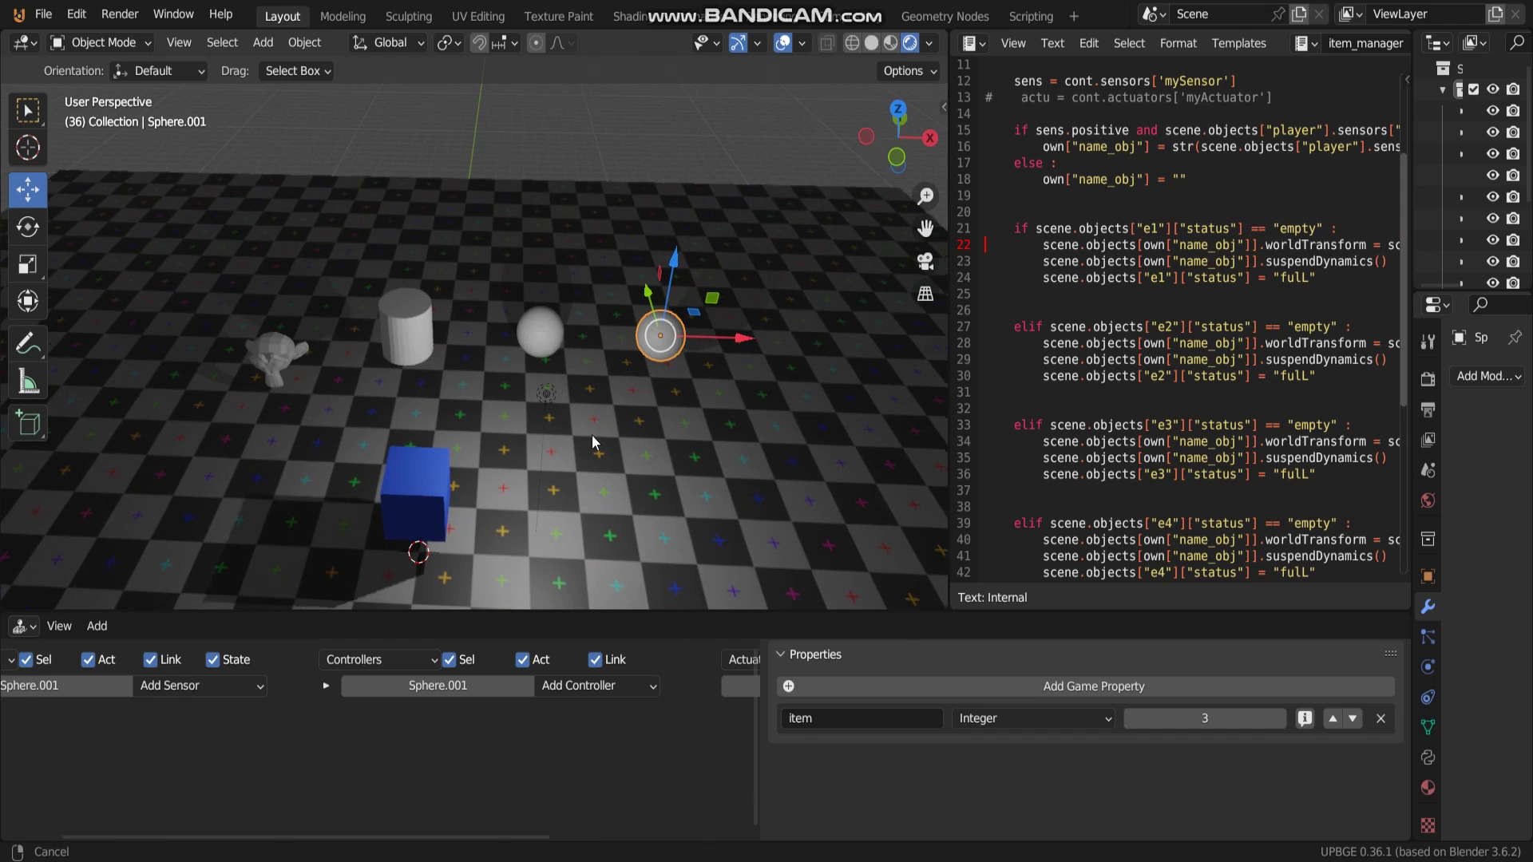
{"action": "left_click", "coordinate": [274, 379]}
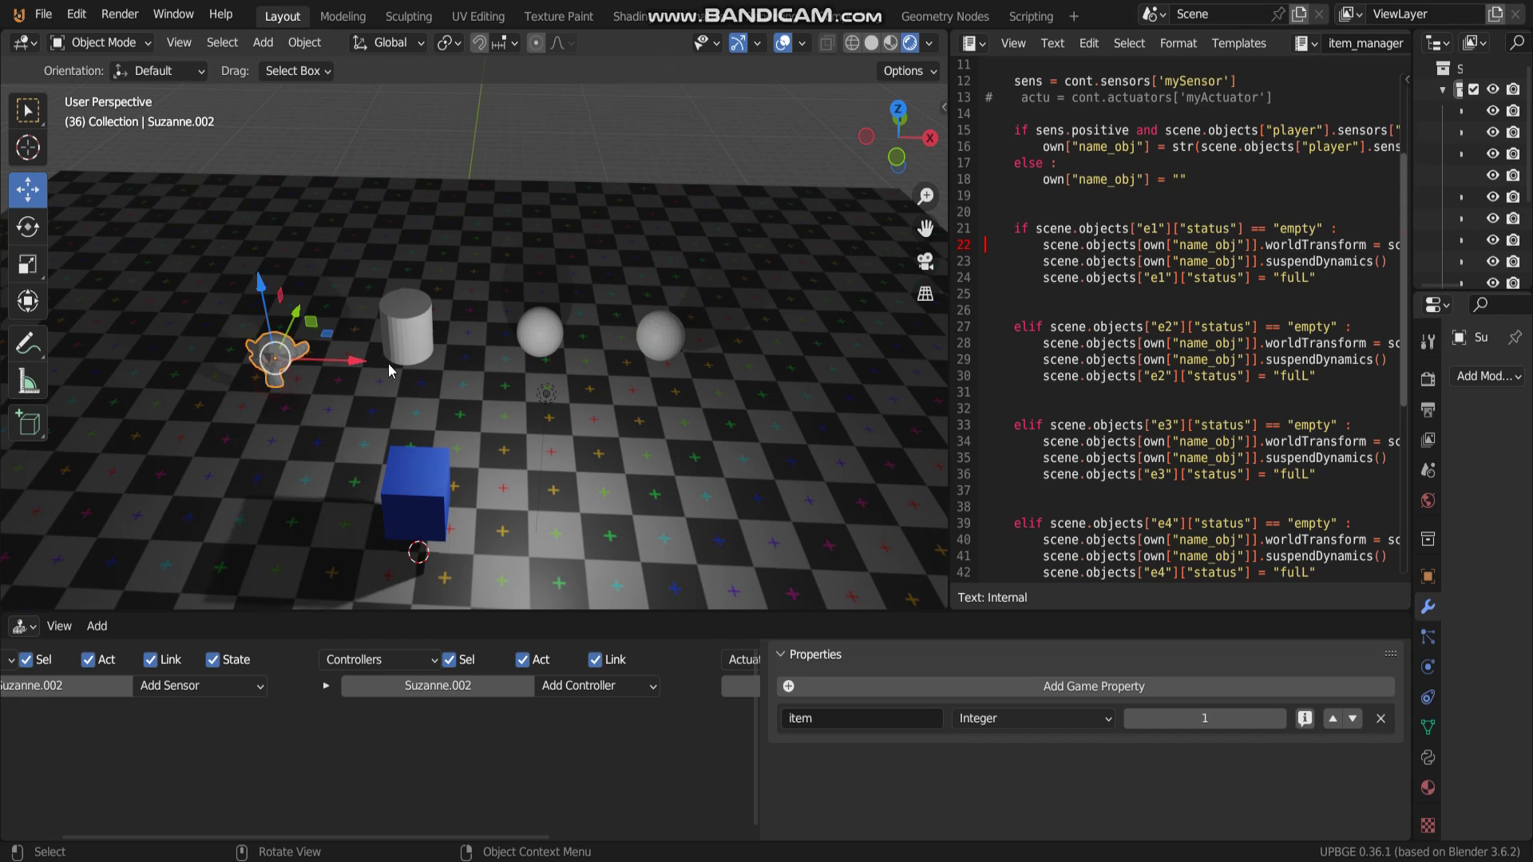
{"action": "left_click", "coordinate": [401, 347]}
{"action": "left_click", "coordinate": [543, 346]}
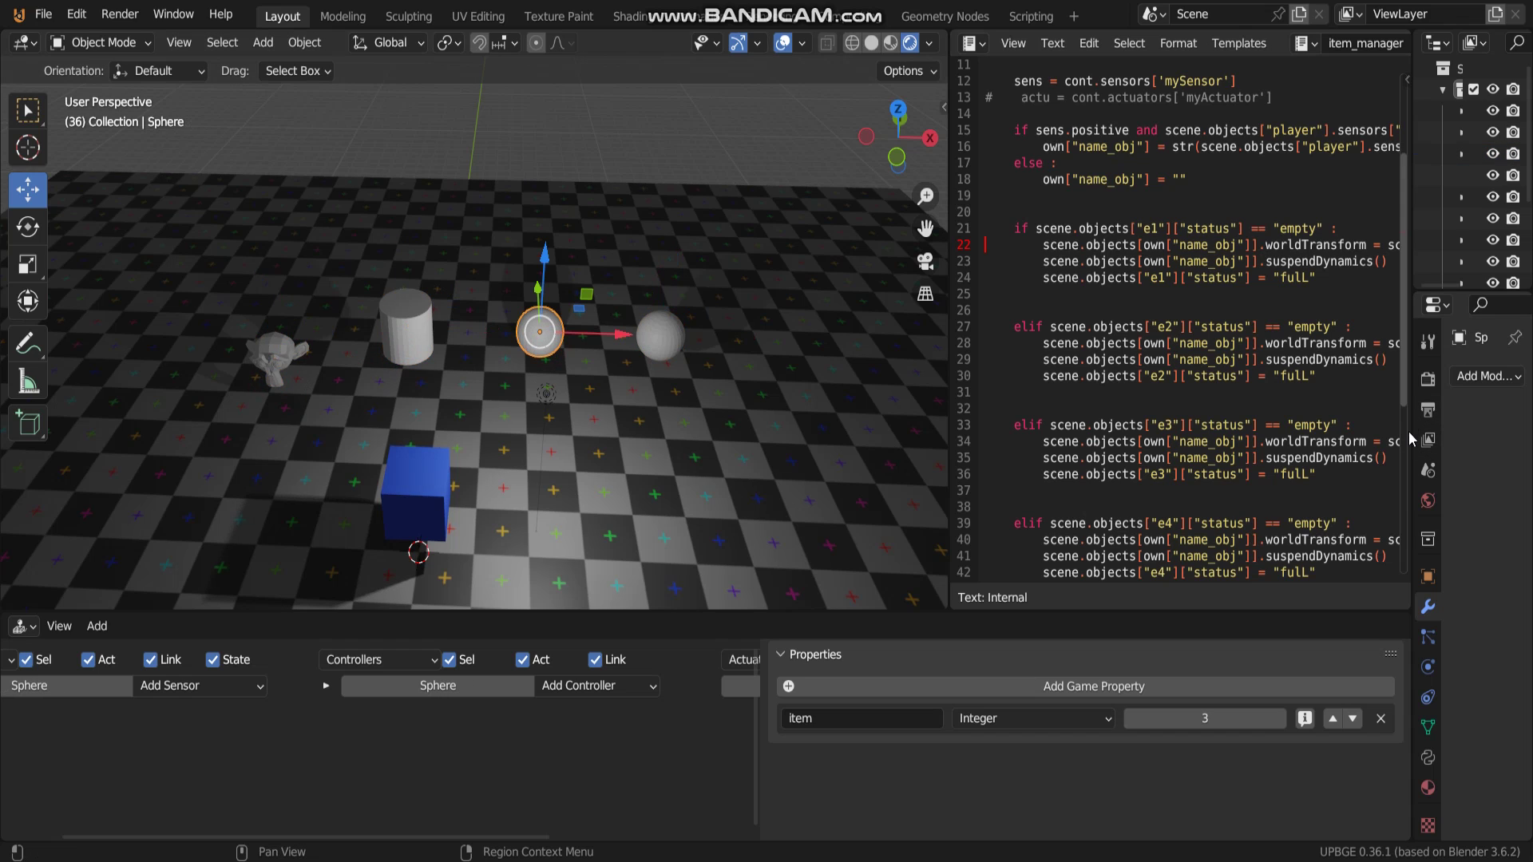
Widen the properties area and compare the Dynamic physics settings of the monkey, cylinder and spheres.
{"action": "left_click_drag", "start_coordinate": [1415, 465], "coordinate": [1188, 471]}
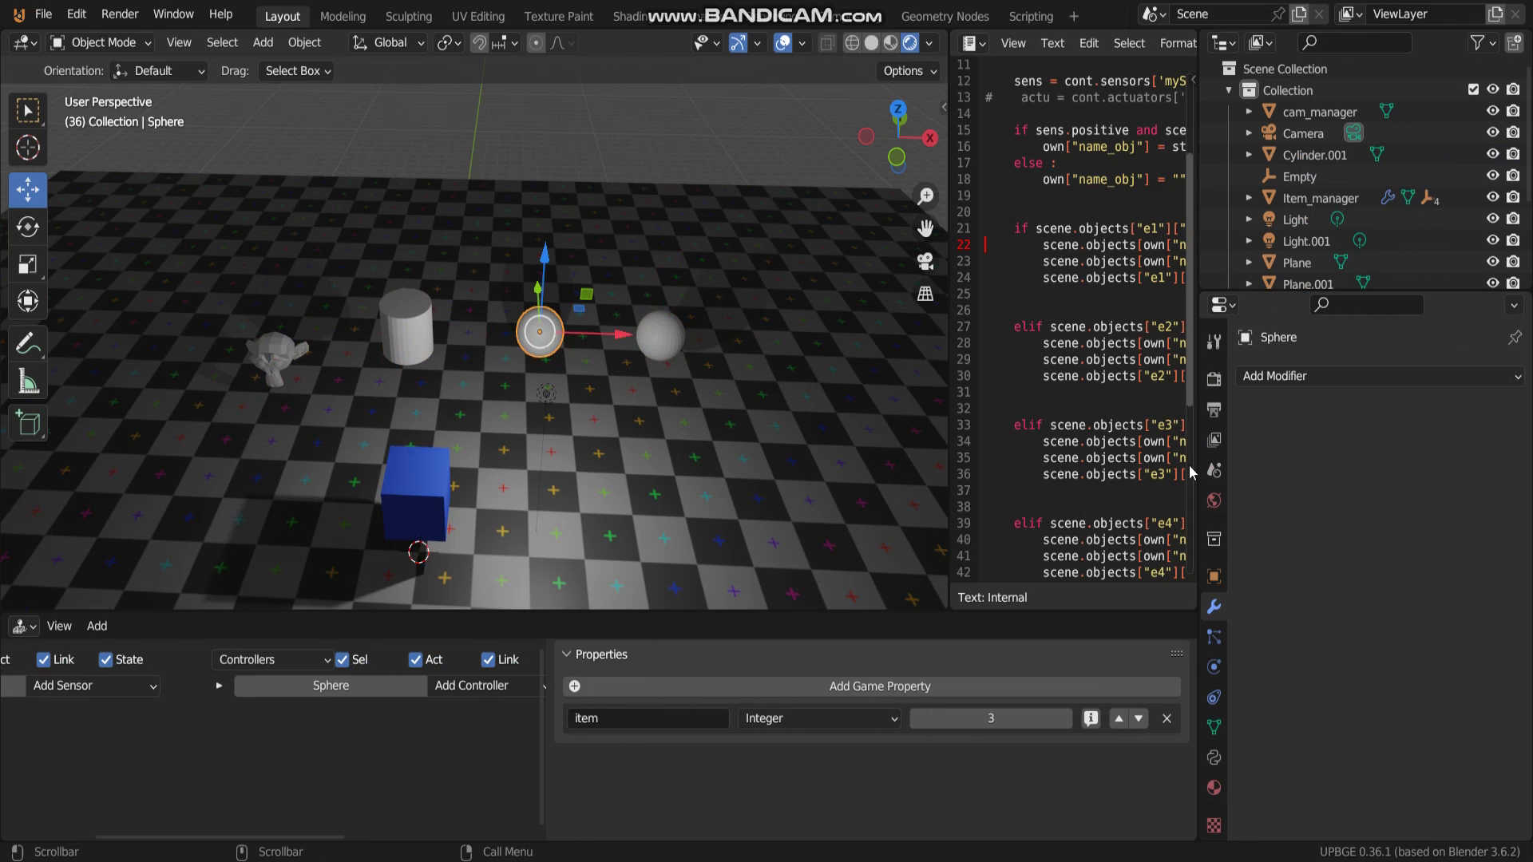
{"action": "left_click", "coordinate": [1213, 666]}
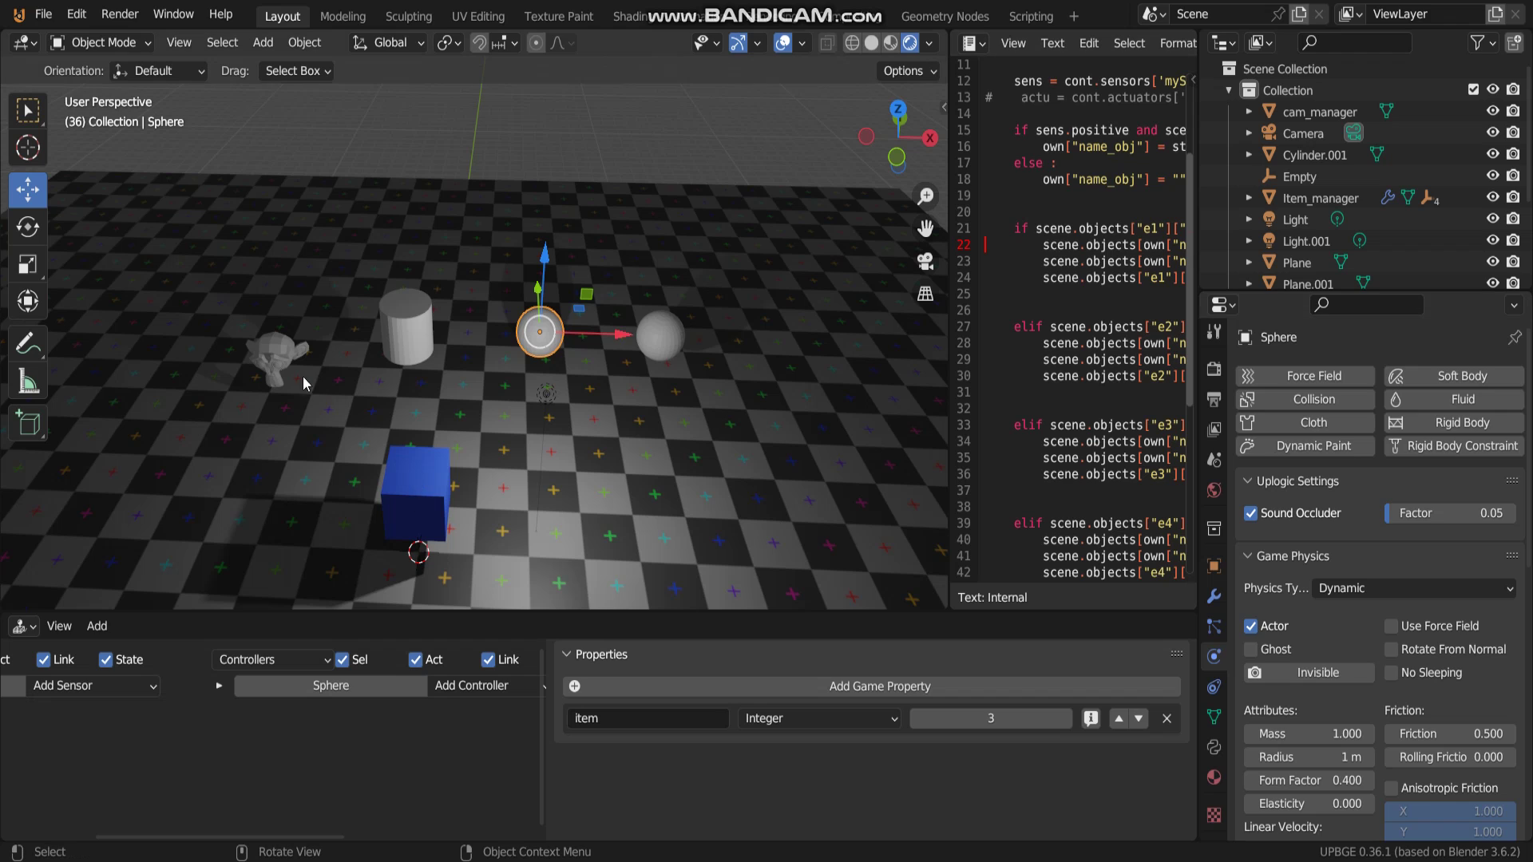
{"action": "left_click", "coordinate": [406, 325]}
{"action": "left_click", "coordinate": [539, 333]}
{"action": "left_click", "coordinate": [659, 336]}
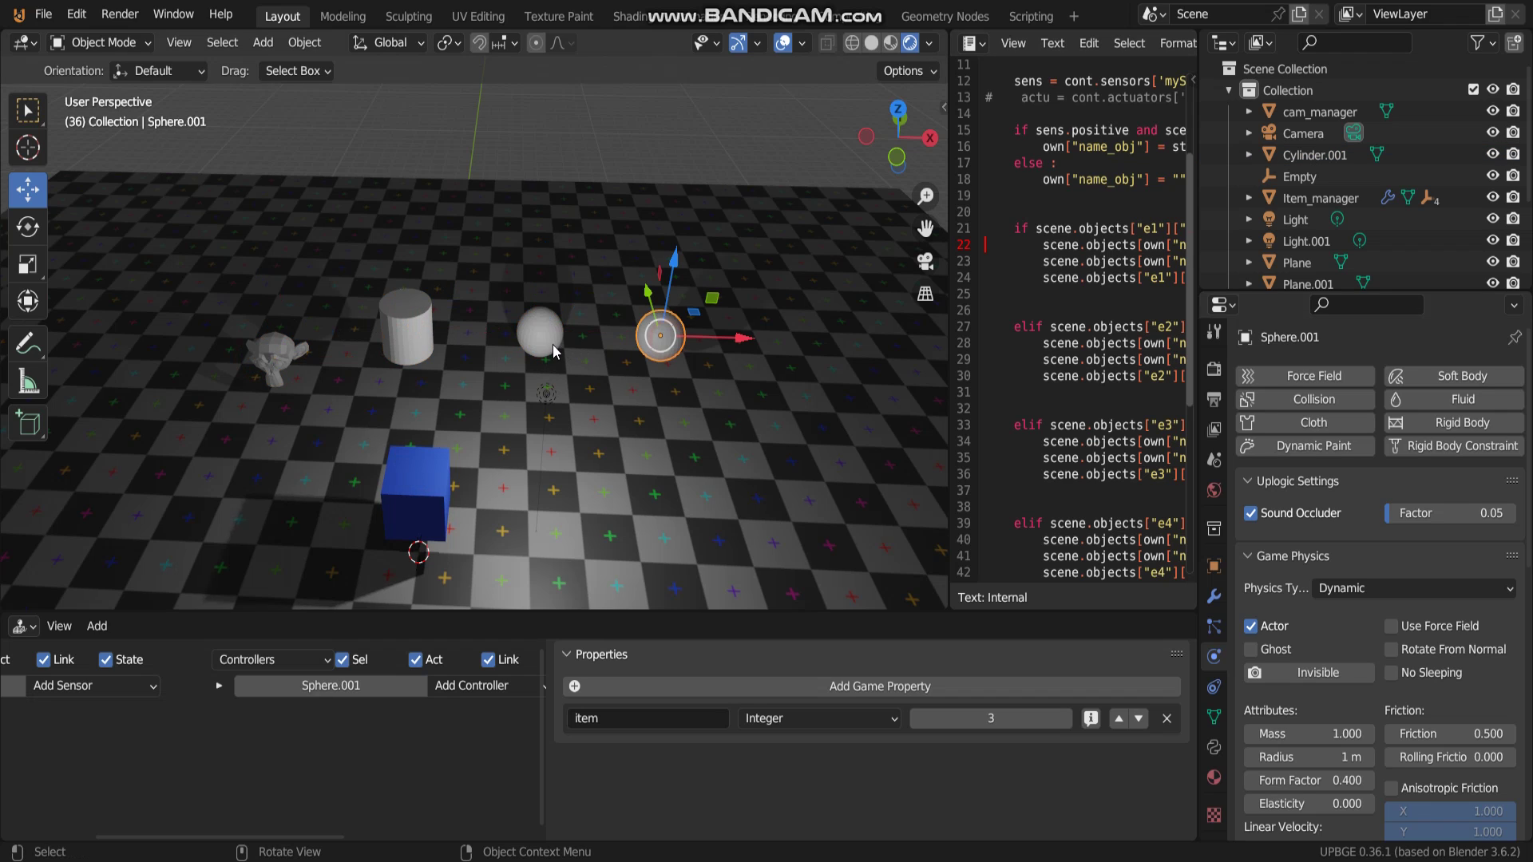
{"action": "left_click", "coordinate": [539, 332]}
{"action": "left_click", "coordinate": [398, 341]}
{"action": "left_click", "coordinate": [276, 350]}
{"action": "left_click", "coordinate": [405, 326]}
{"action": "left_click", "coordinate": [540, 331]}
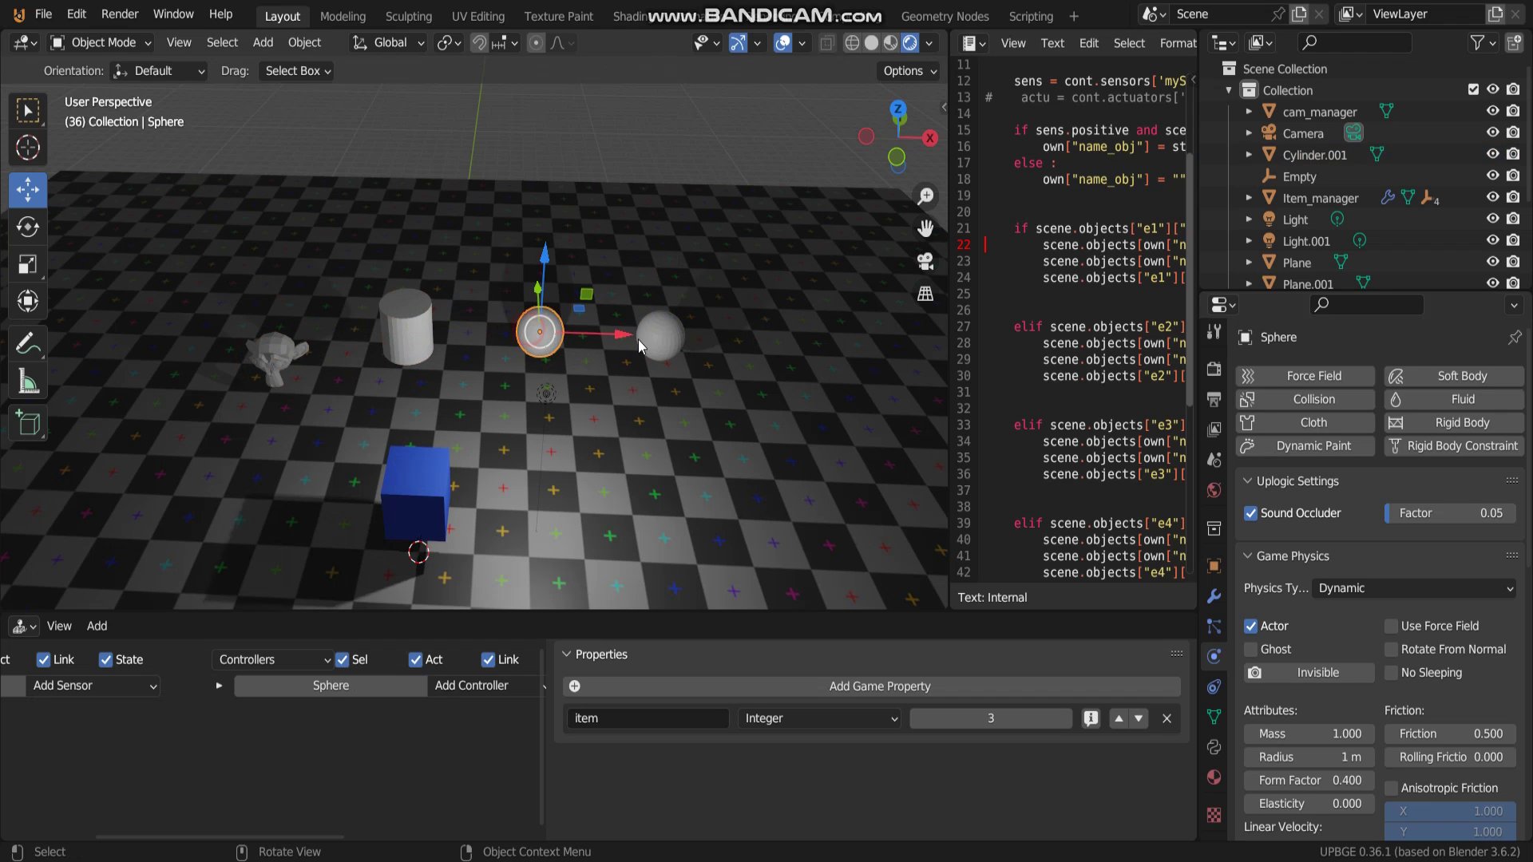
{"action": "left_click", "coordinate": [660, 337]}
{"action": "left_click", "coordinate": [539, 332]}
{"action": "left_click", "coordinate": [405, 326]}
{"action": "left_click", "coordinate": [276, 350]}
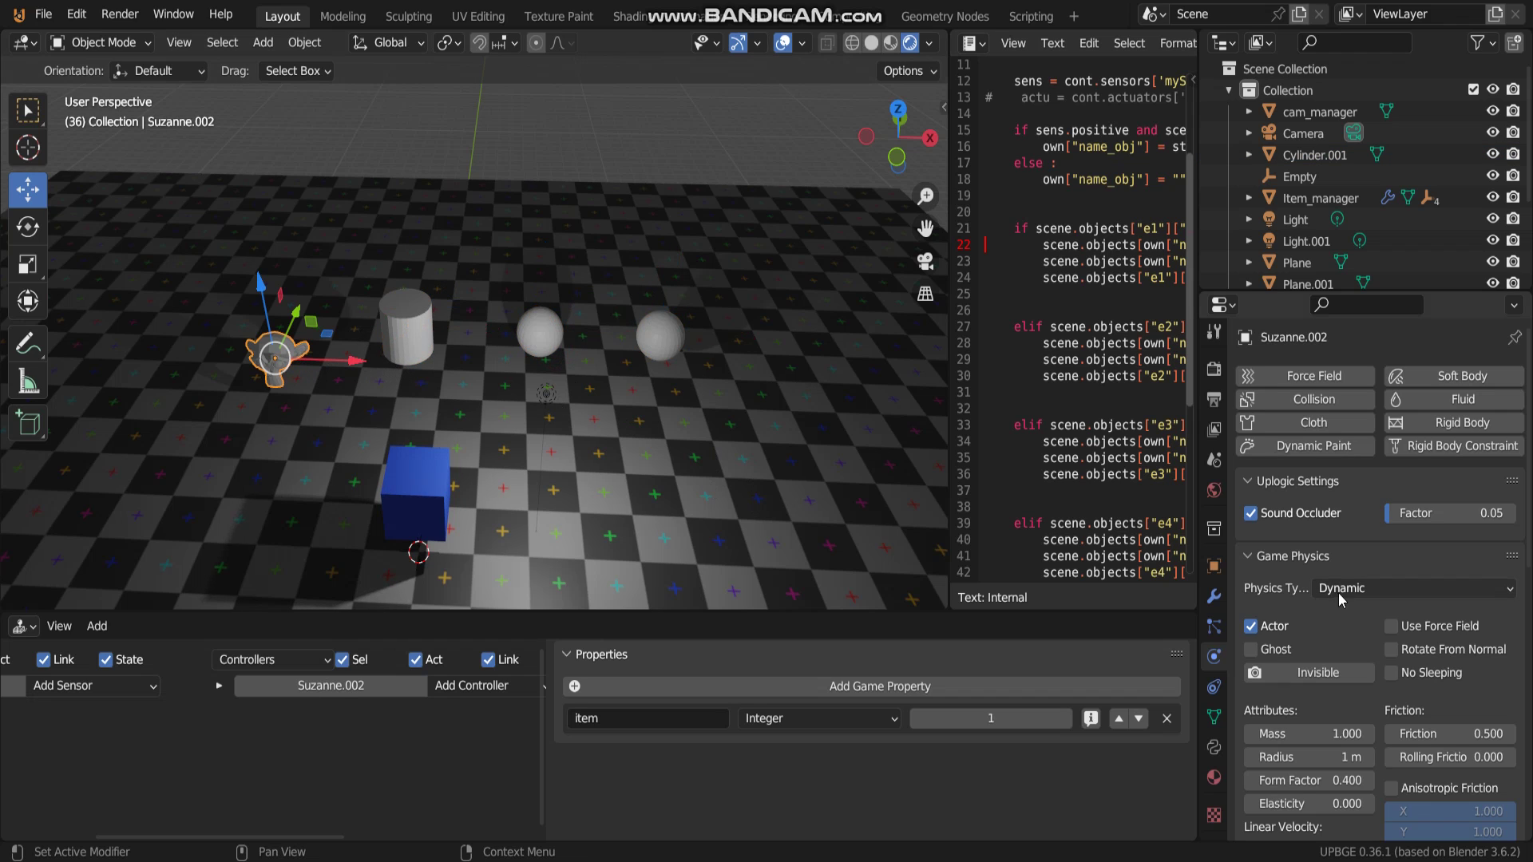
{"action": "scroll", "coordinate": [1351, 600], "scroll_direction": "down", "scroll_amount": 4}
{"action": "scroll", "coordinate": [1361, 684], "scroll_direction": "down", "scroll_amount": 6}
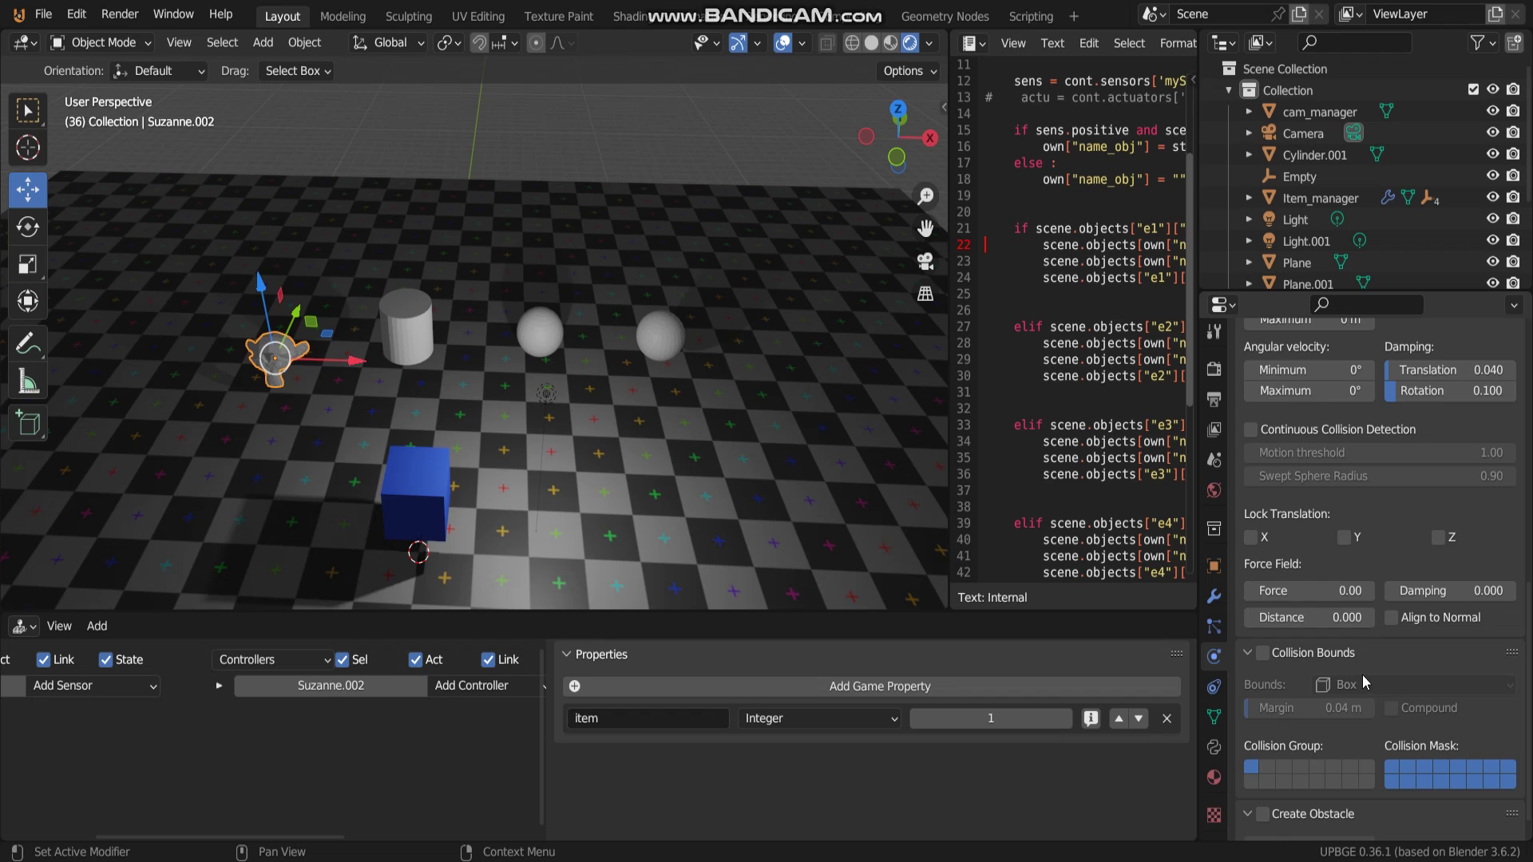
Inspect the 'item' game property name and leave it unchanged.
{"action": "left_click", "coordinate": [629, 719]}
{"action": "left_click", "coordinate": [633, 767]}
{"action": "left_click", "coordinate": [642, 720]}
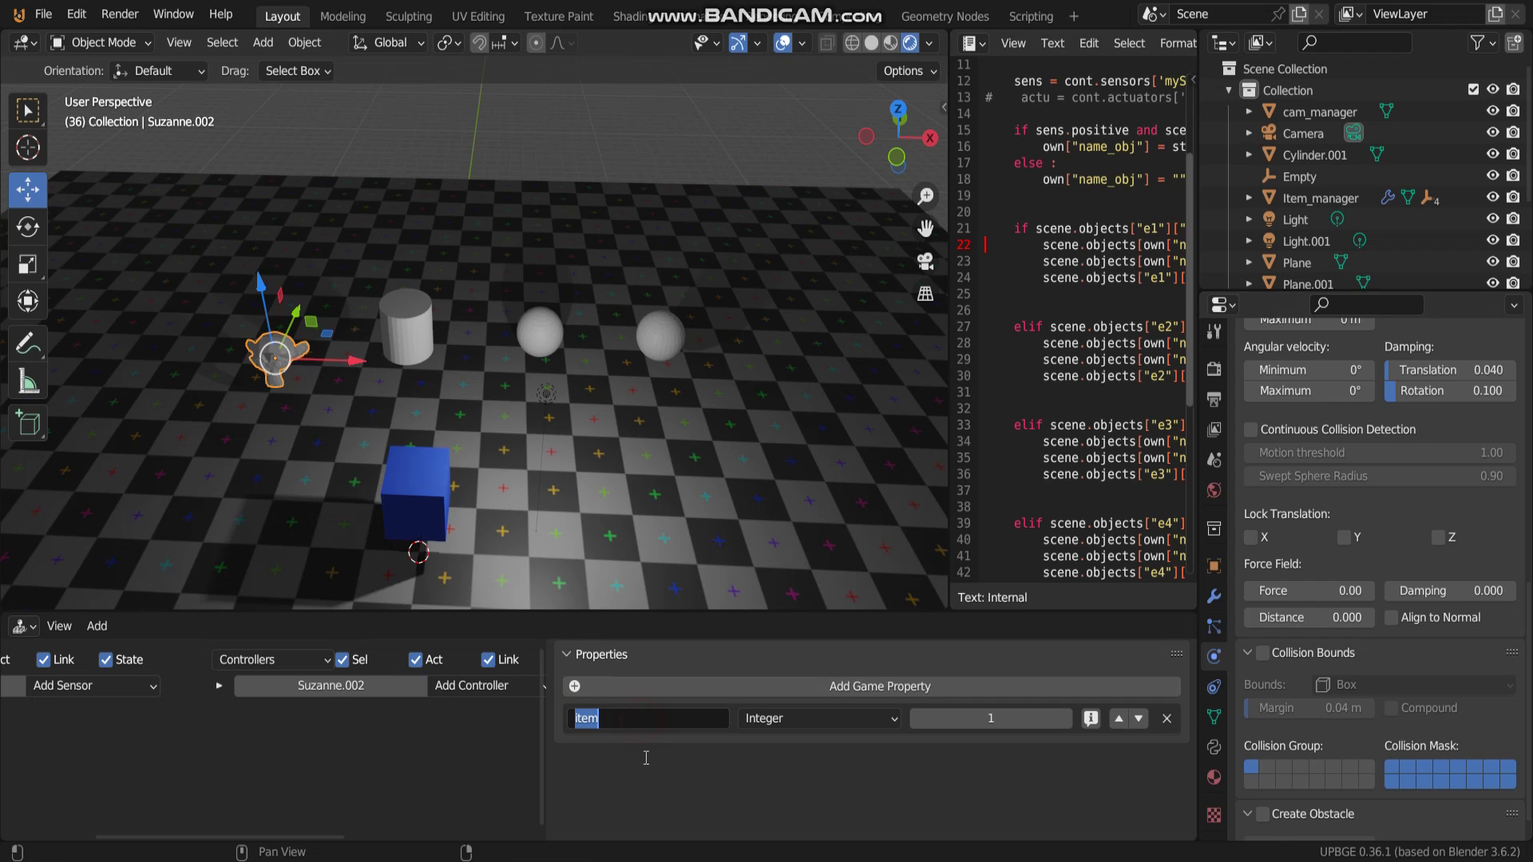
{"action": "left_click", "coordinate": [645, 725]}
{"action": "key", "text": "Return"}
Check the item numbers: monkey 1, cylinder 2, and both spheres 3.
{"action": "left_click", "coordinate": [404, 331]}
{"action": "left_click", "coordinate": [539, 333]}
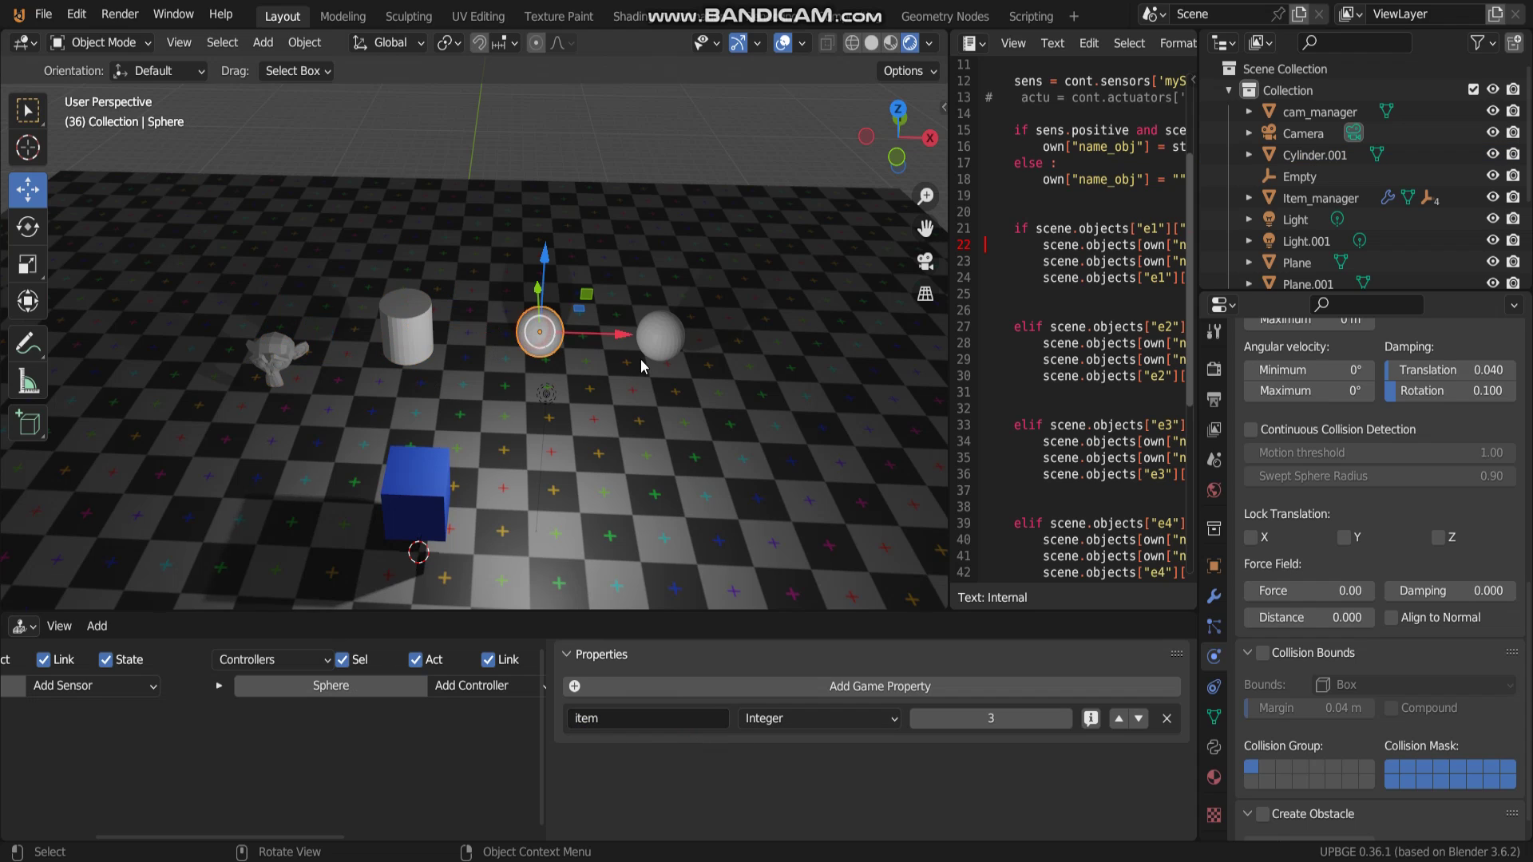
{"action": "left_click", "coordinate": [670, 358]}
{"action": "left_click", "coordinate": [539, 334]}
{"action": "left_click", "coordinate": [405, 328]}
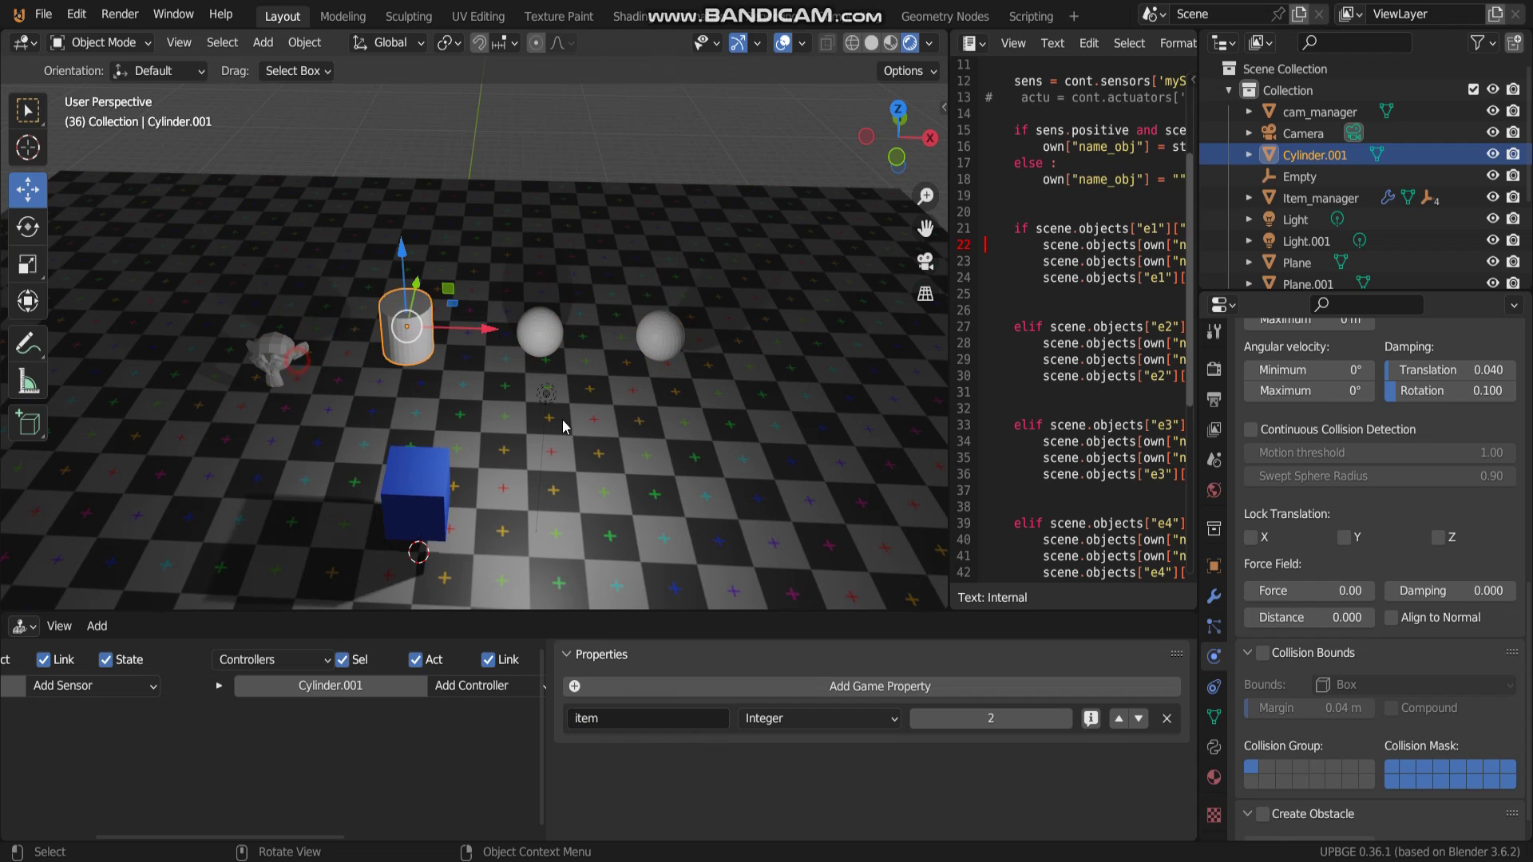
{"action": "left_click", "coordinate": [275, 354]}
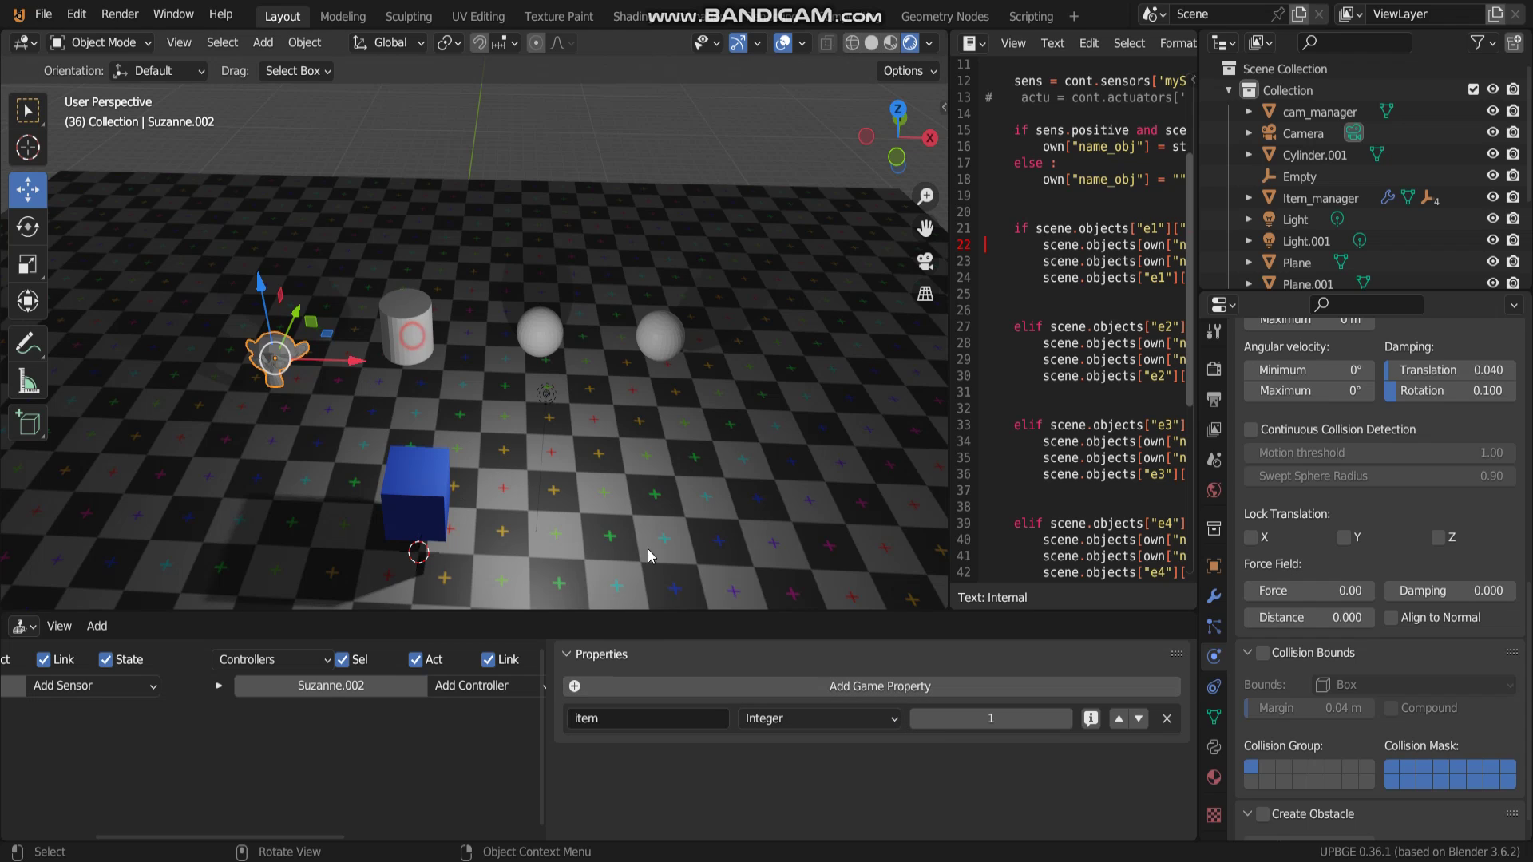
{"action": "left_click", "coordinate": [405, 329]}
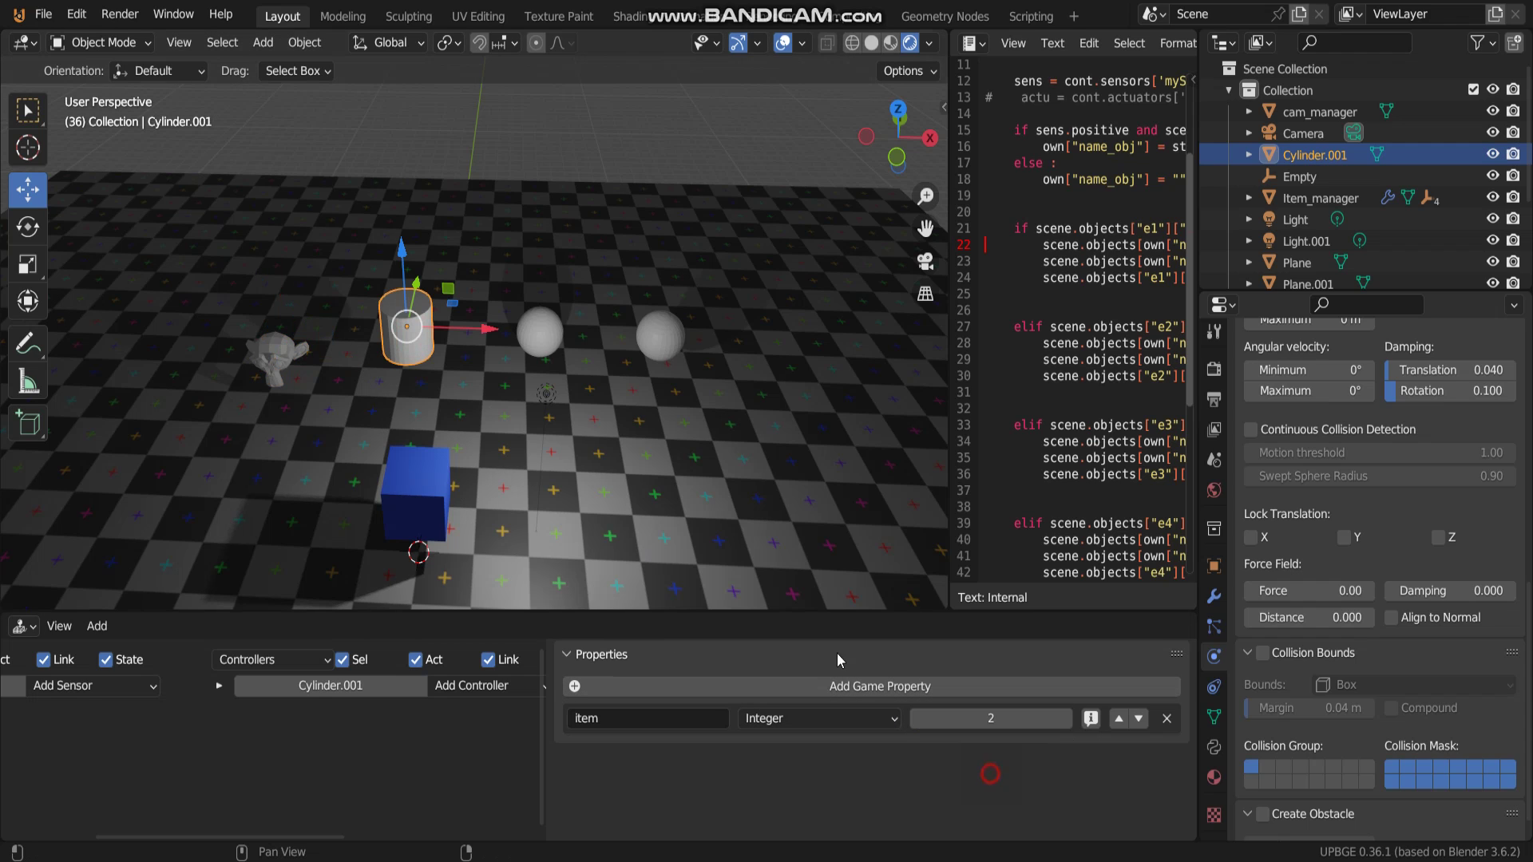
{"action": "left_click", "coordinate": [535, 334]}
{"action": "left_click", "coordinate": [660, 337]}
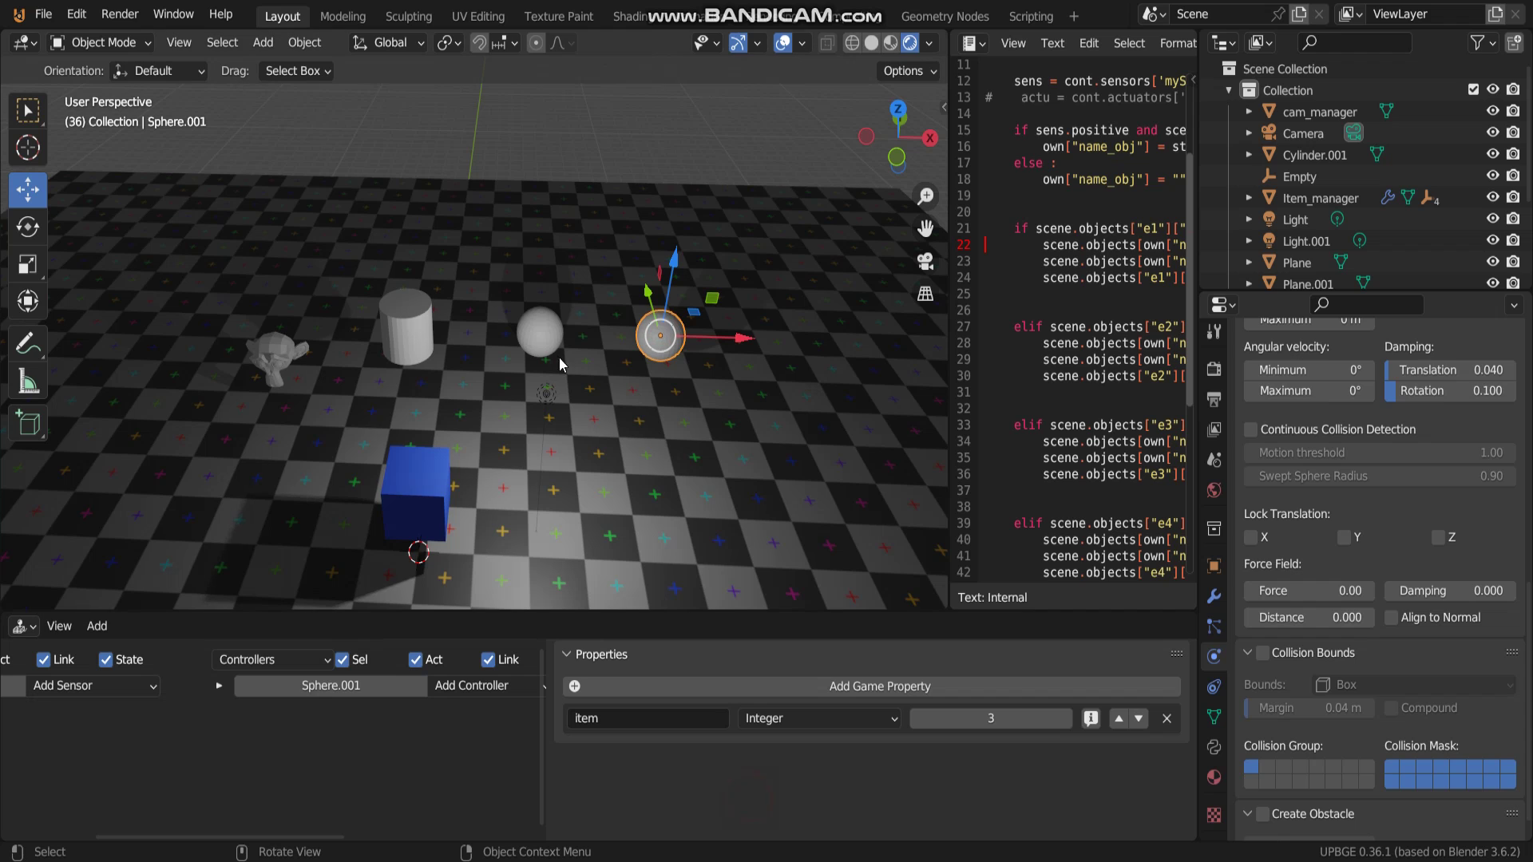
{"action": "key", "text": "ctrl+z"}
{"action": "key", "text": "ctrl+z"}
{"action": "key", "text": "ctrl+shift+z"}
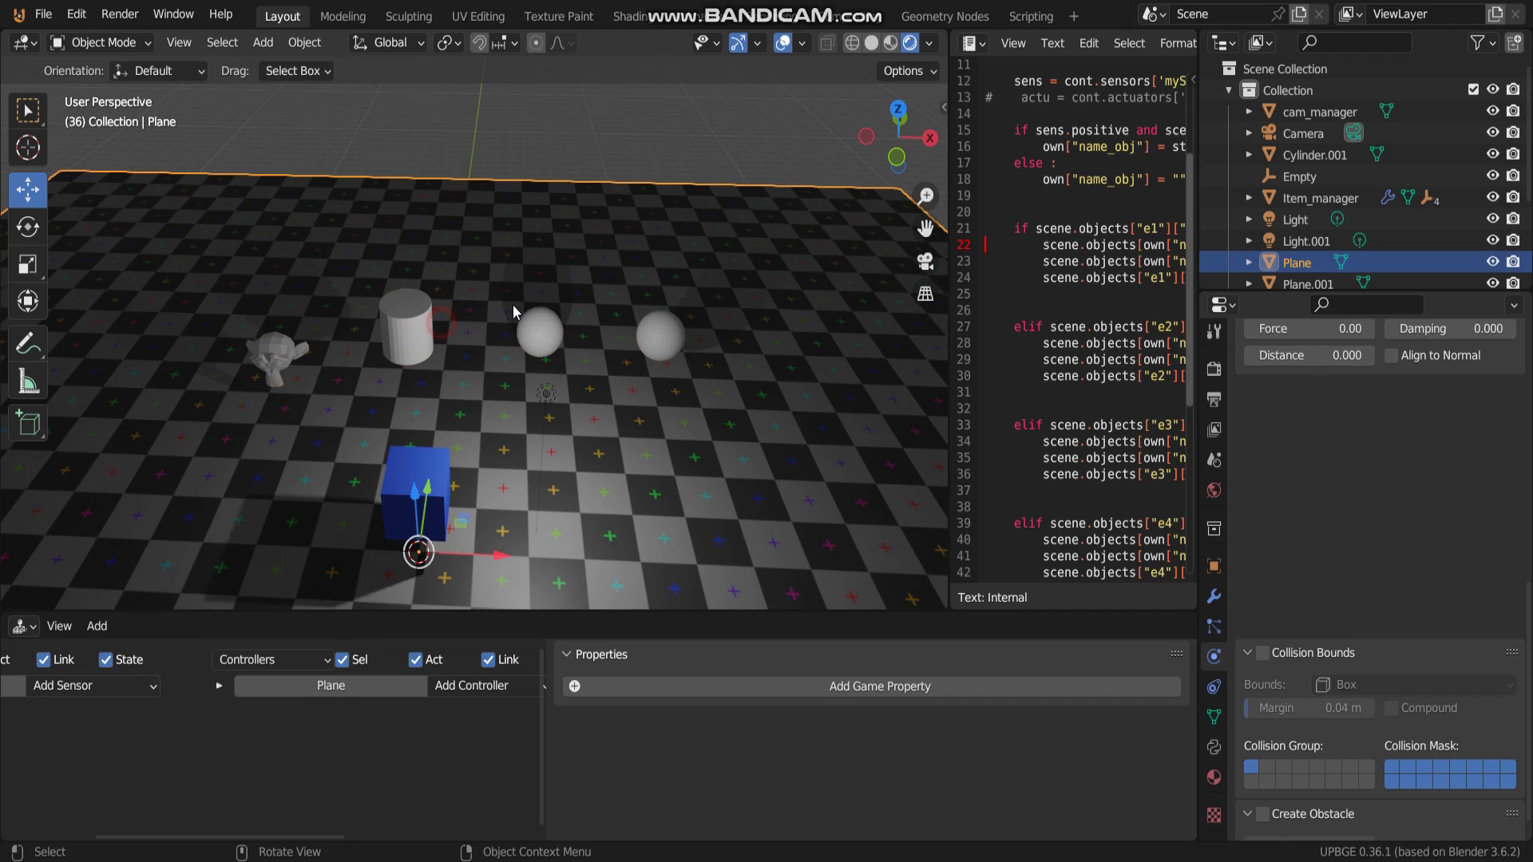
{"action": "key", "text": "ctrl+shift+z"}
{"action": "key", "text": "ctrl+shift+z"}
Add a torus (Shift+A) and move it along Y and Z beside the other items at their height.
{"action": "middle_click_drag", "start_coordinate": [515, 360], "coordinate": [396, 366]}
{"action": "key", "text": "shift+a"}
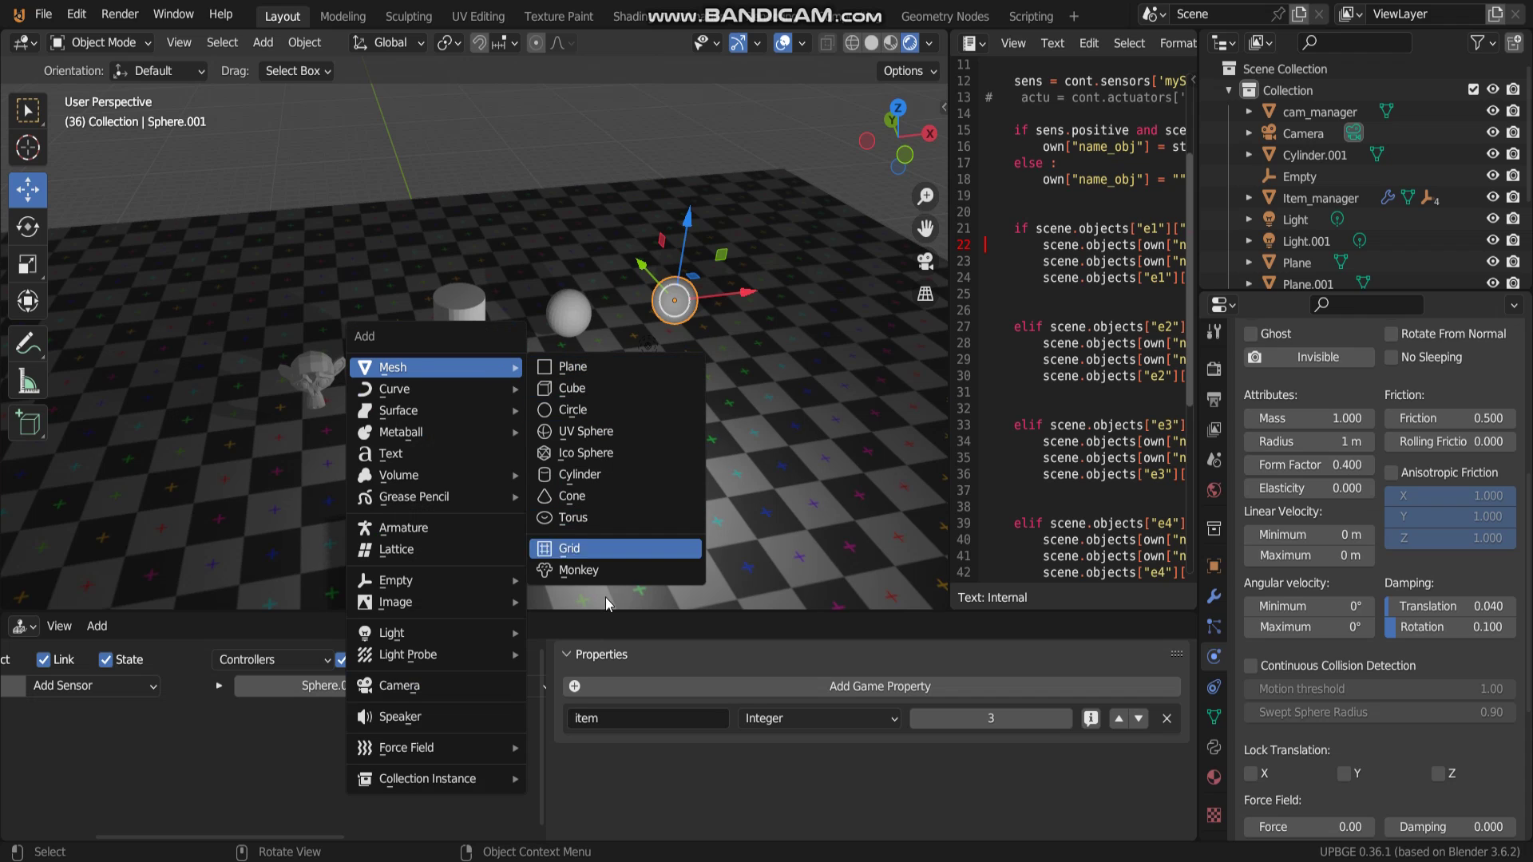
{"action": "left_click", "coordinate": [605, 517]}
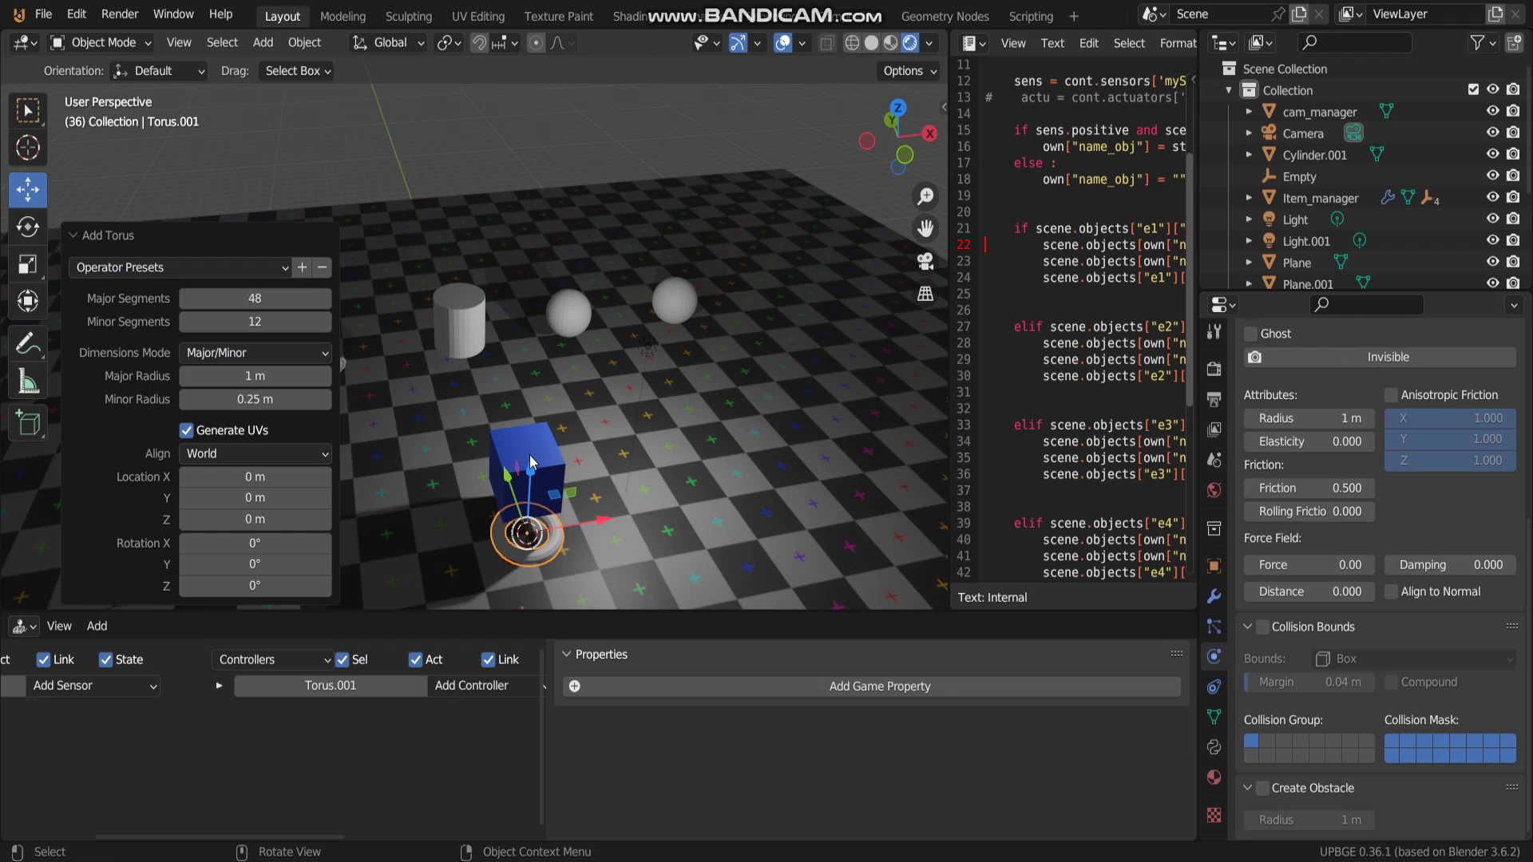
{"action": "key", "text": "g"}
{"action": "key", "text": "y"}
{"action": "left_click", "coordinate": [491, 396]}
{"action": "key", "text": "g"}
{"action": "key", "text": "z"}
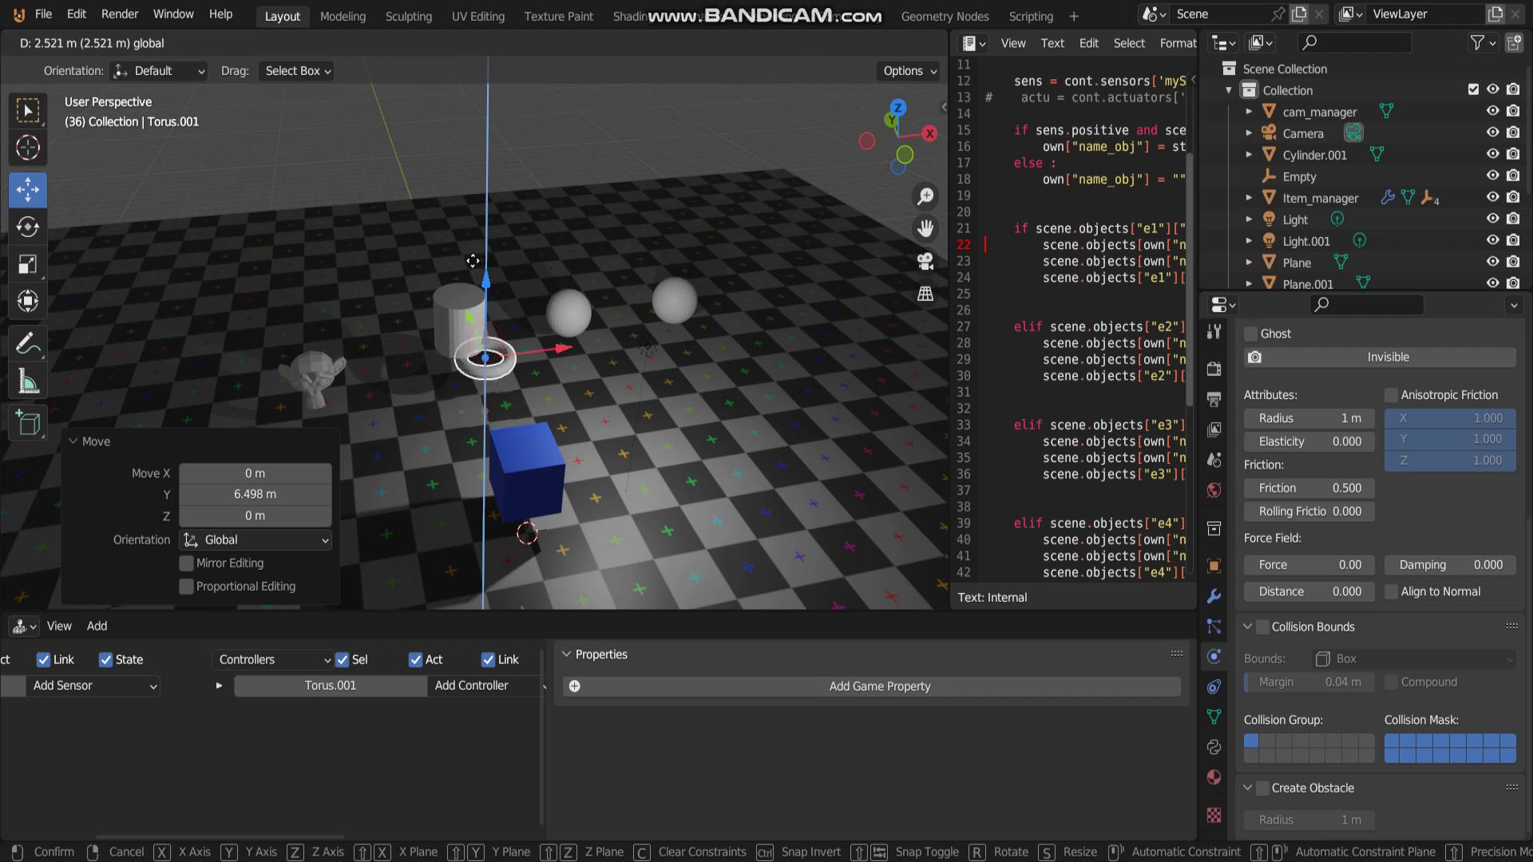
{"action": "left_click", "coordinate": [473, 260]}
{"action": "scroll", "coordinate": [1344, 536], "scroll_direction": "up", "scroll_amount": 5}
Make the torus a Dynamic physics object and add a game property named Item.
{"action": "left_click", "coordinate": [1346, 589]}
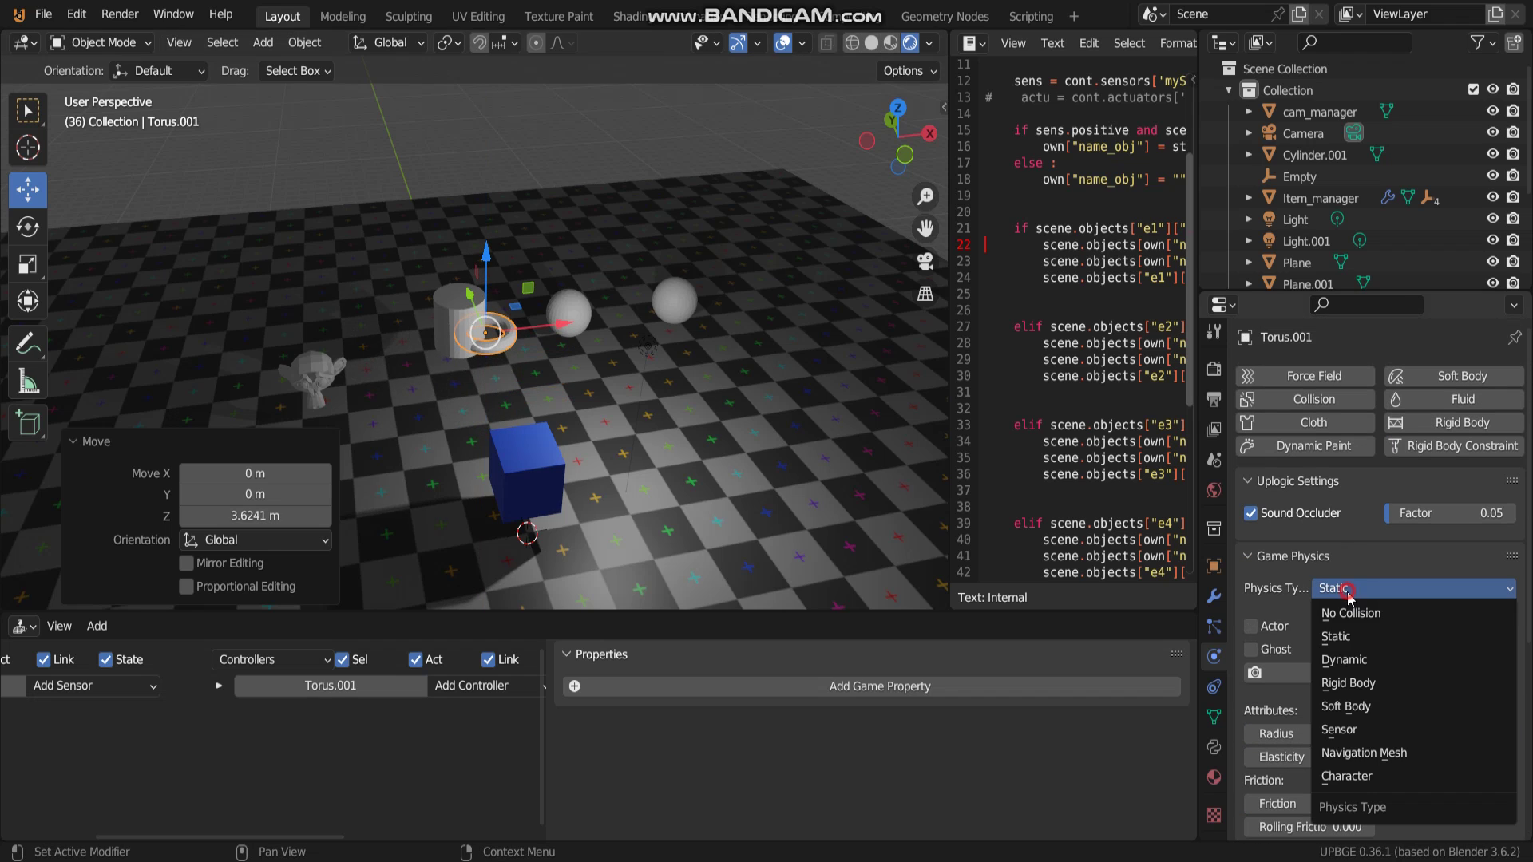
{"action": "left_click", "coordinate": [1365, 658]}
{"action": "scroll", "coordinate": [1368, 606], "scroll_direction": "down", "scroll_amount": 1}
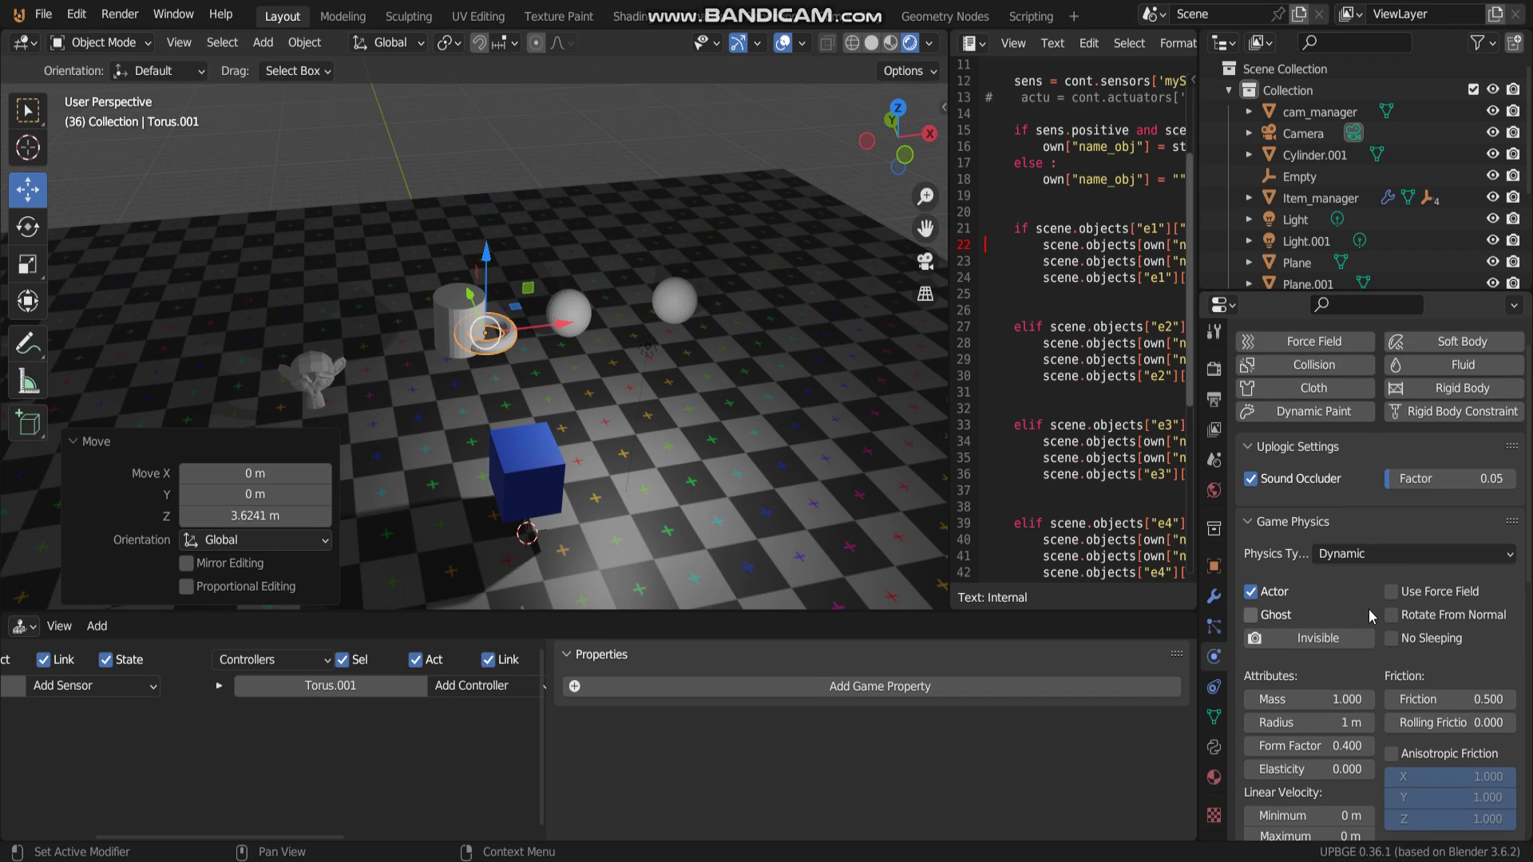
{"action": "scroll", "coordinate": [1369, 610], "scroll_direction": "down", "scroll_amount": 2}
{"action": "scroll", "coordinate": [1369, 596], "scroll_direction": "down", "scroll_amount": 3}
{"action": "scroll", "coordinate": [1358, 633], "scroll_direction": "down", "scroll_amount": 3}
{"action": "scroll", "coordinate": [1358, 634], "scroll_direction": "down", "scroll_amount": 4}
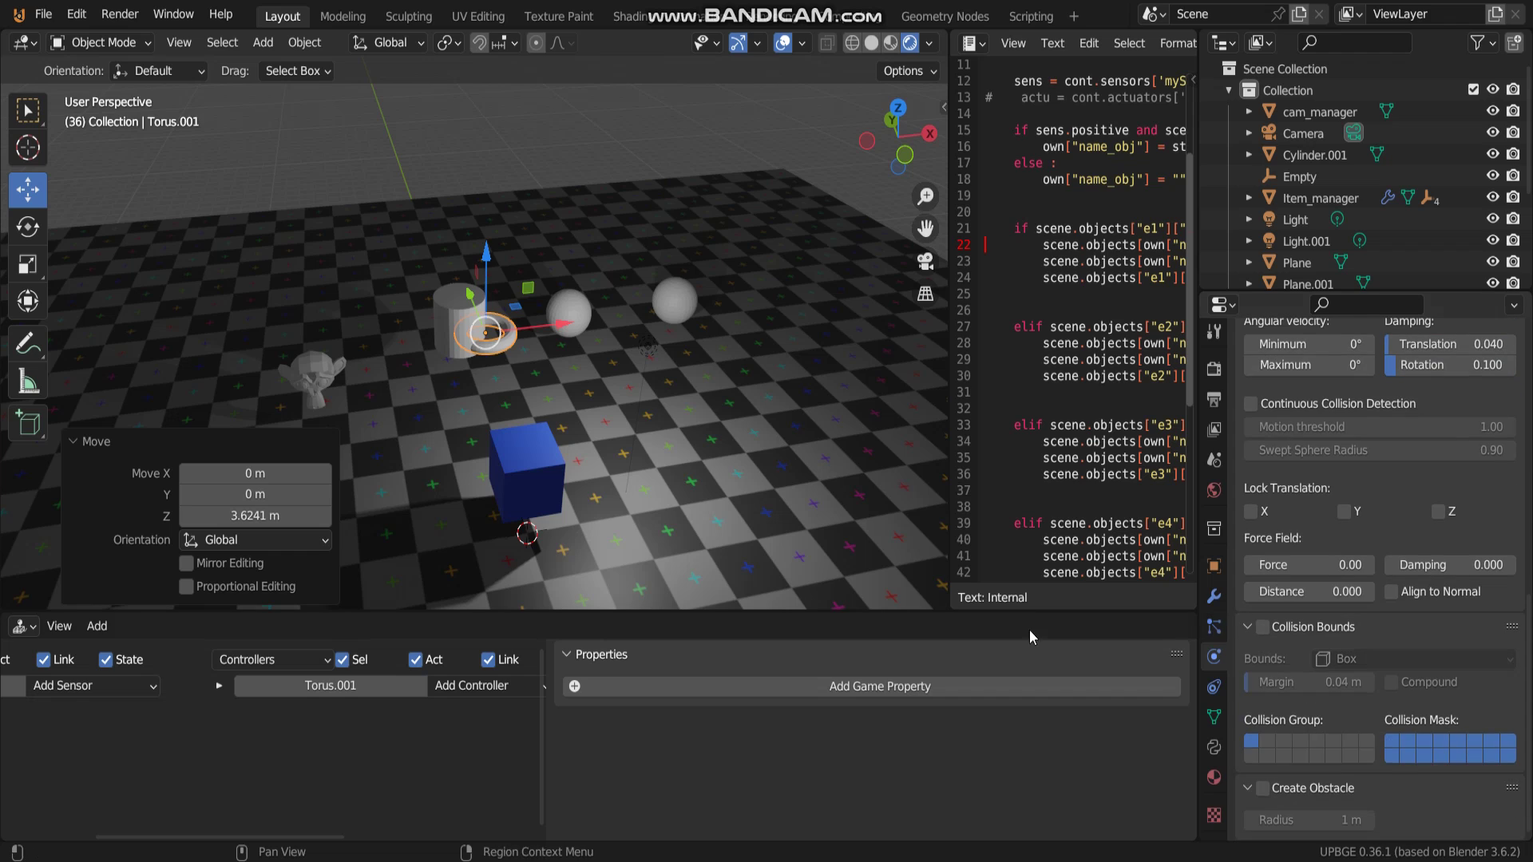
{"action": "left_click", "coordinate": [719, 686]}
{"action": "left_click", "coordinate": [659, 720]}
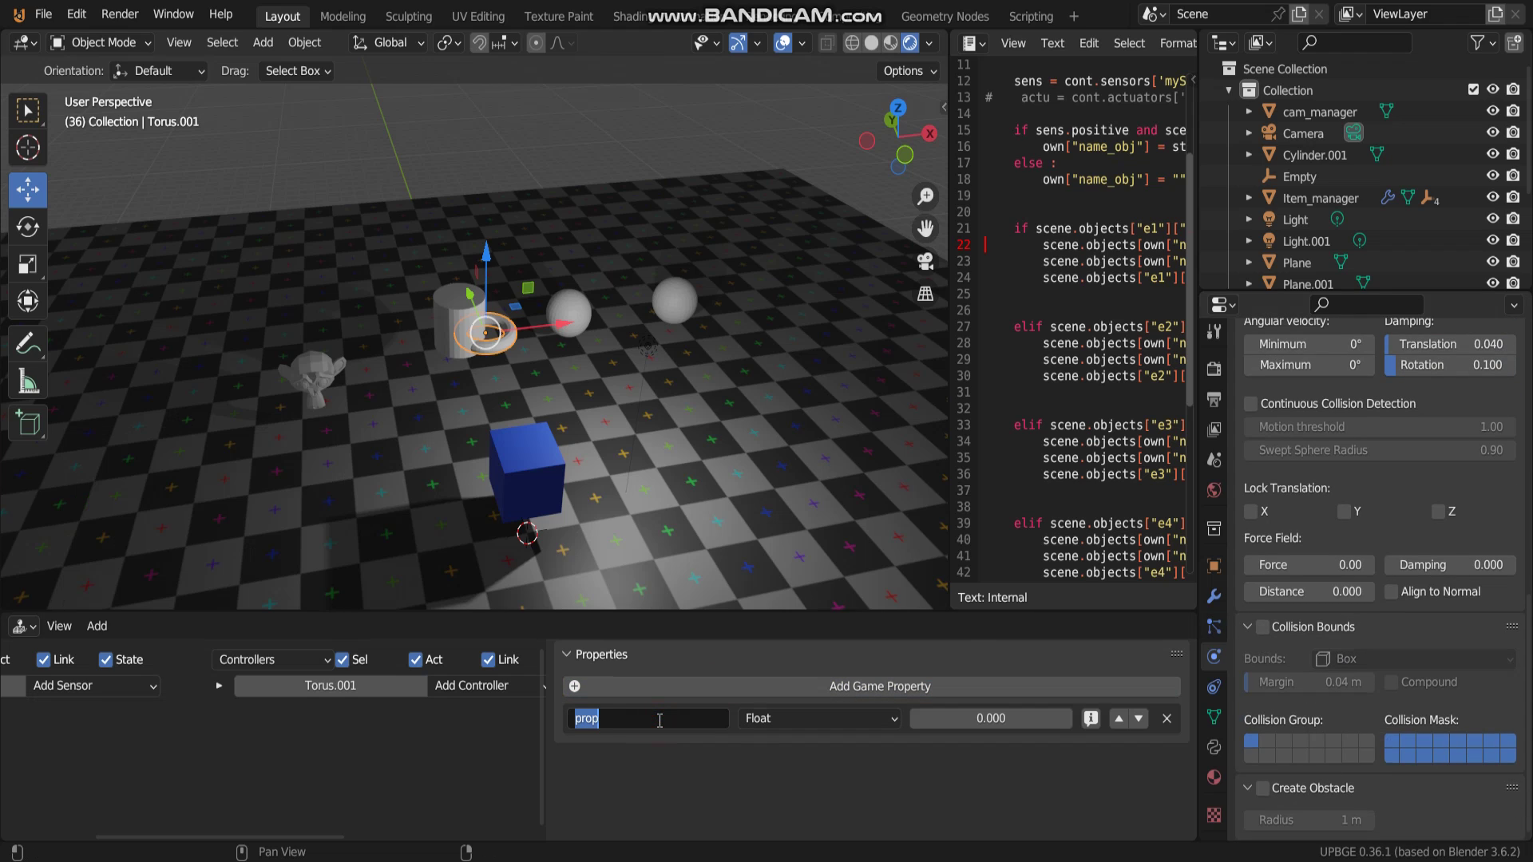
{"action": "type", "text": "item"}
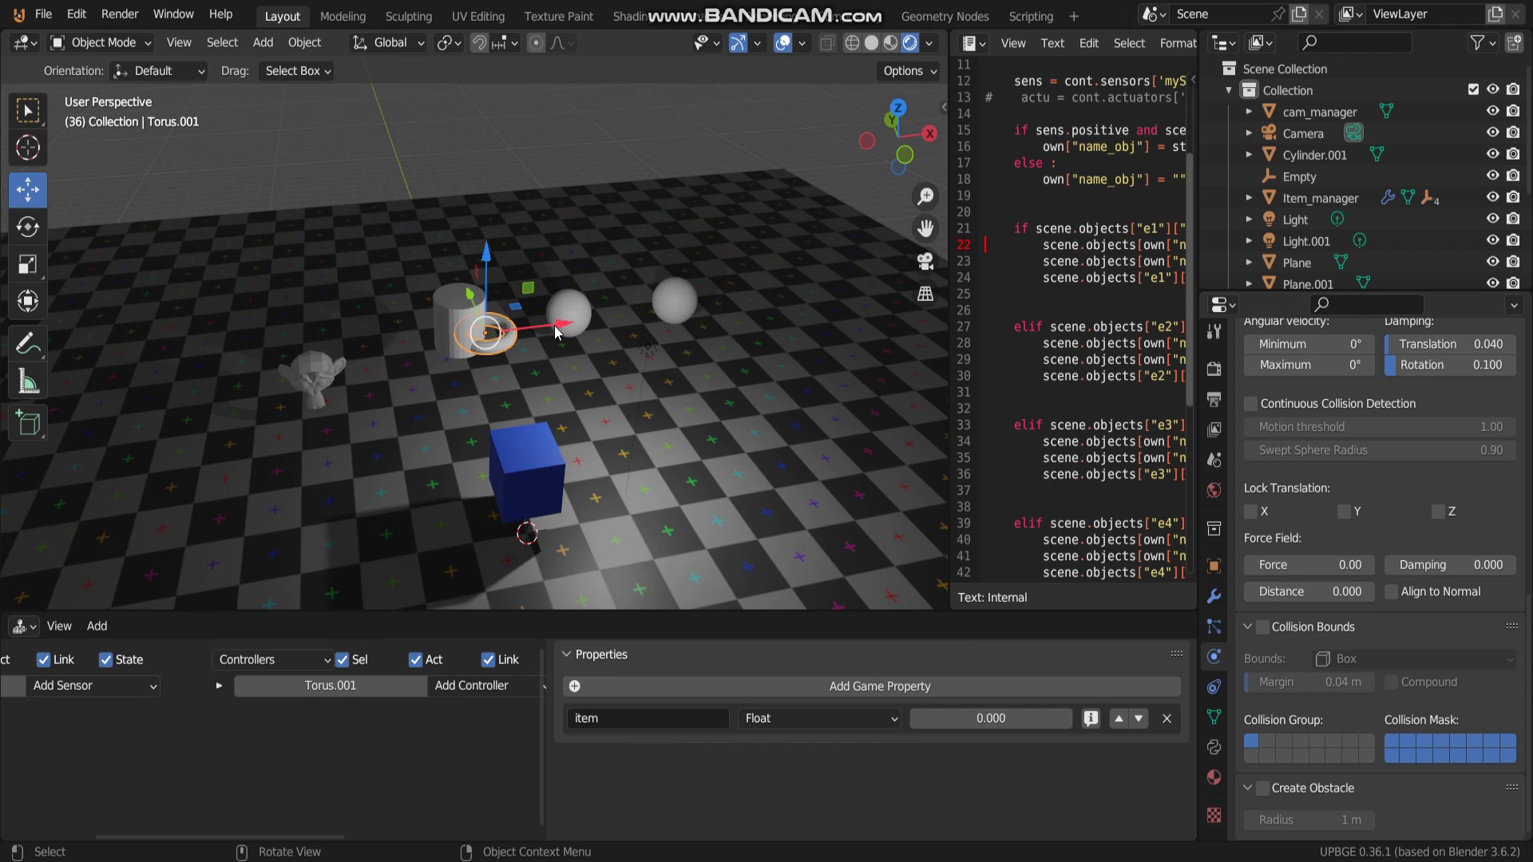
Move the torus along X to a new spot on the floor and orbit out to see the scene.
{"action": "left_click_drag", "start_coordinate": [555, 332], "coordinate": [753, 299]}
{"action": "scroll", "coordinate": [649, 350], "scroll_direction": "down", "scroll_amount": 4}
{"action": "middle_click_drag", "start_coordinate": [648, 351], "coordinate": [446, 285]}
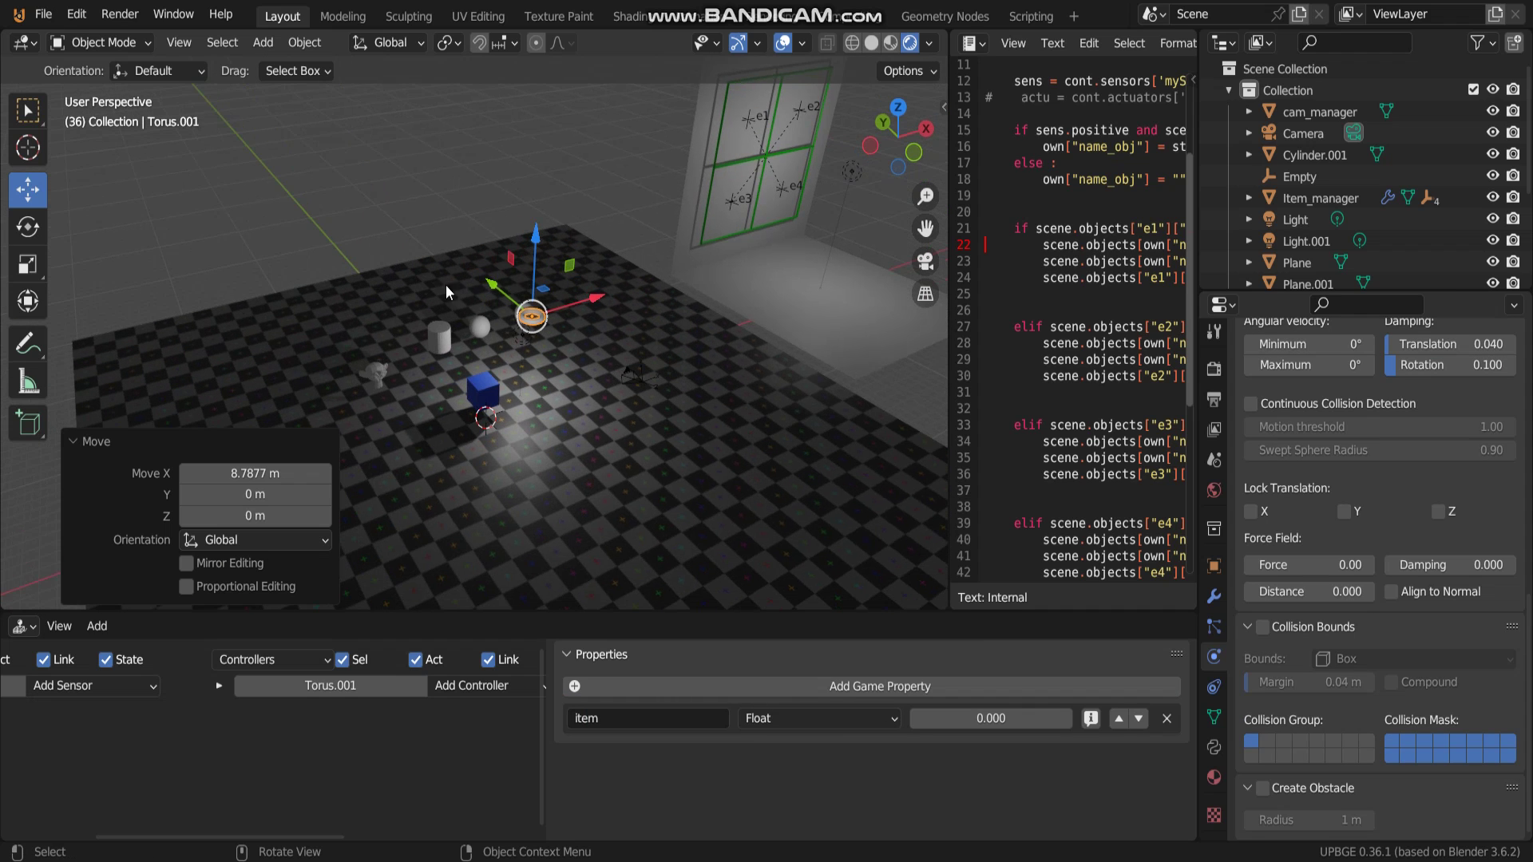
{"action": "left_click_drag", "start_coordinate": [596, 296], "coordinate": [611, 370]}
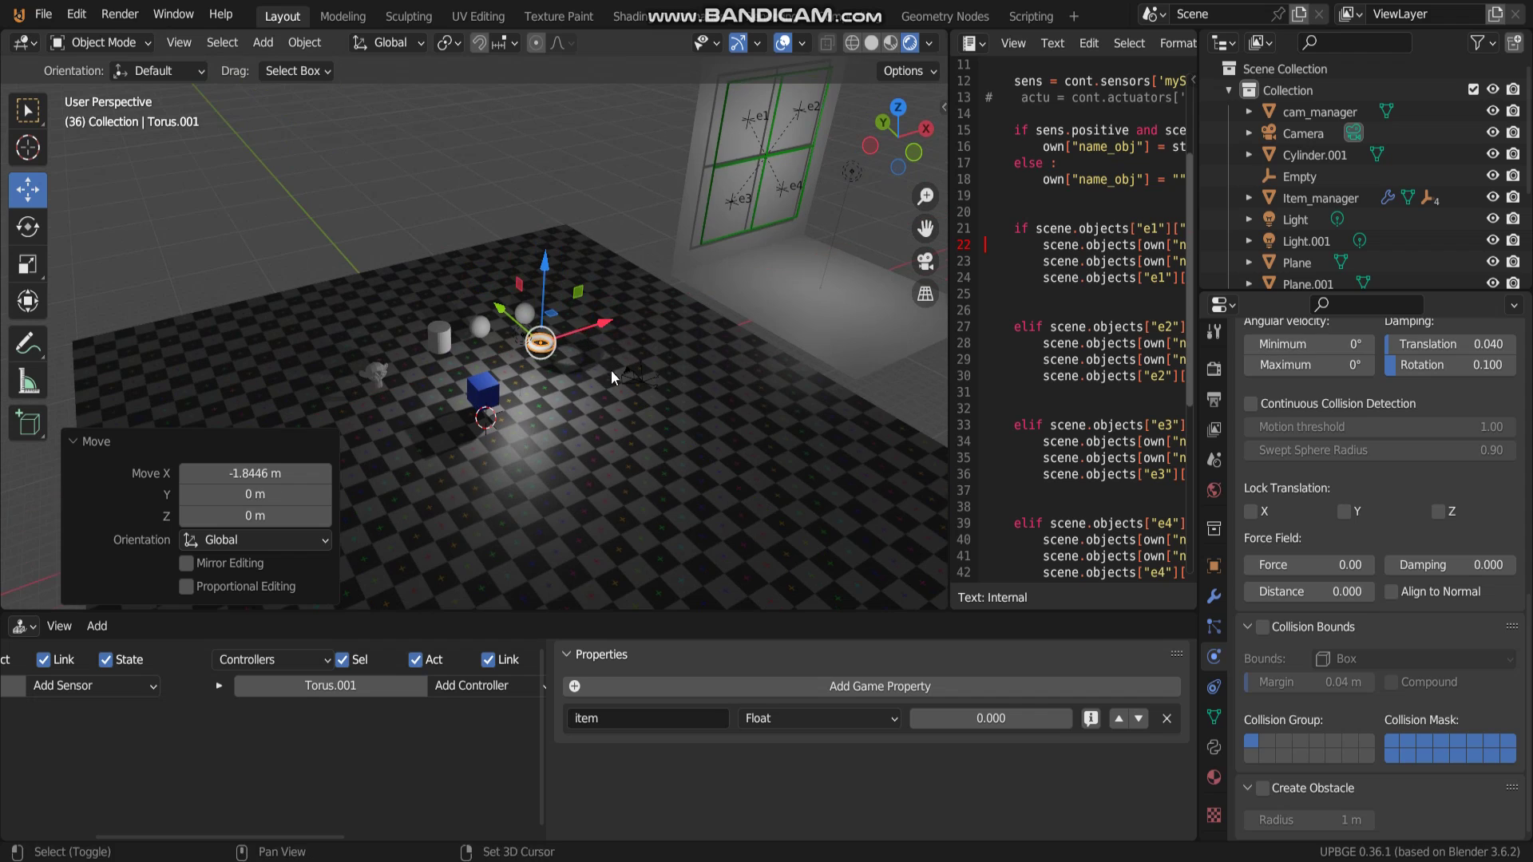
{"action": "middle_click_drag", "start_coordinate": [611, 371], "coordinate": [600, 354]}
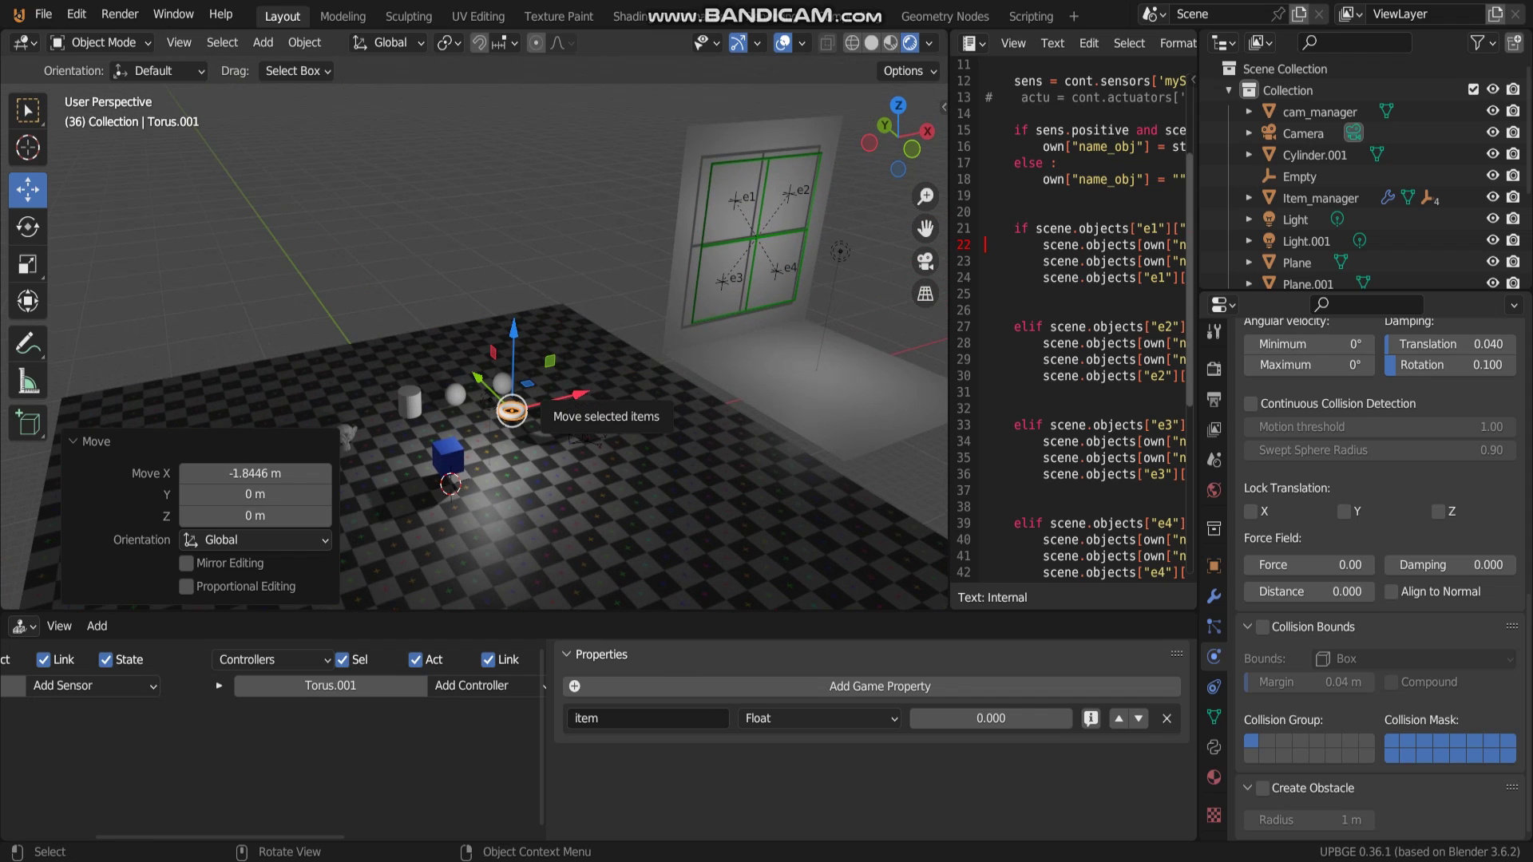
Run the game, walk the cube into the torus so it lands in slot e1, then stop.
{"action": "key", "text": "p"}
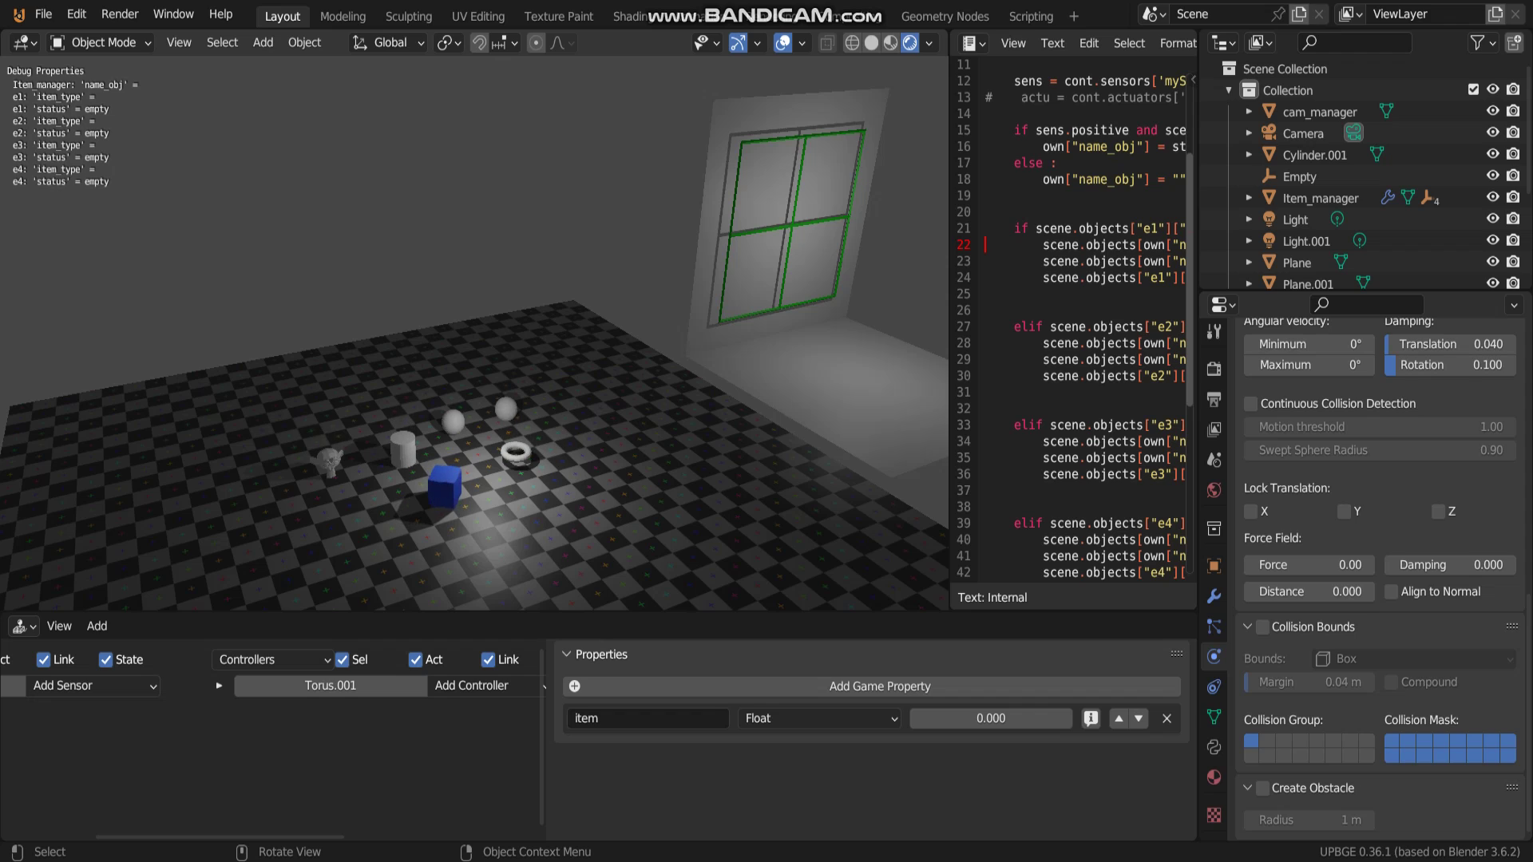
{"action": "key", "text": "w"}
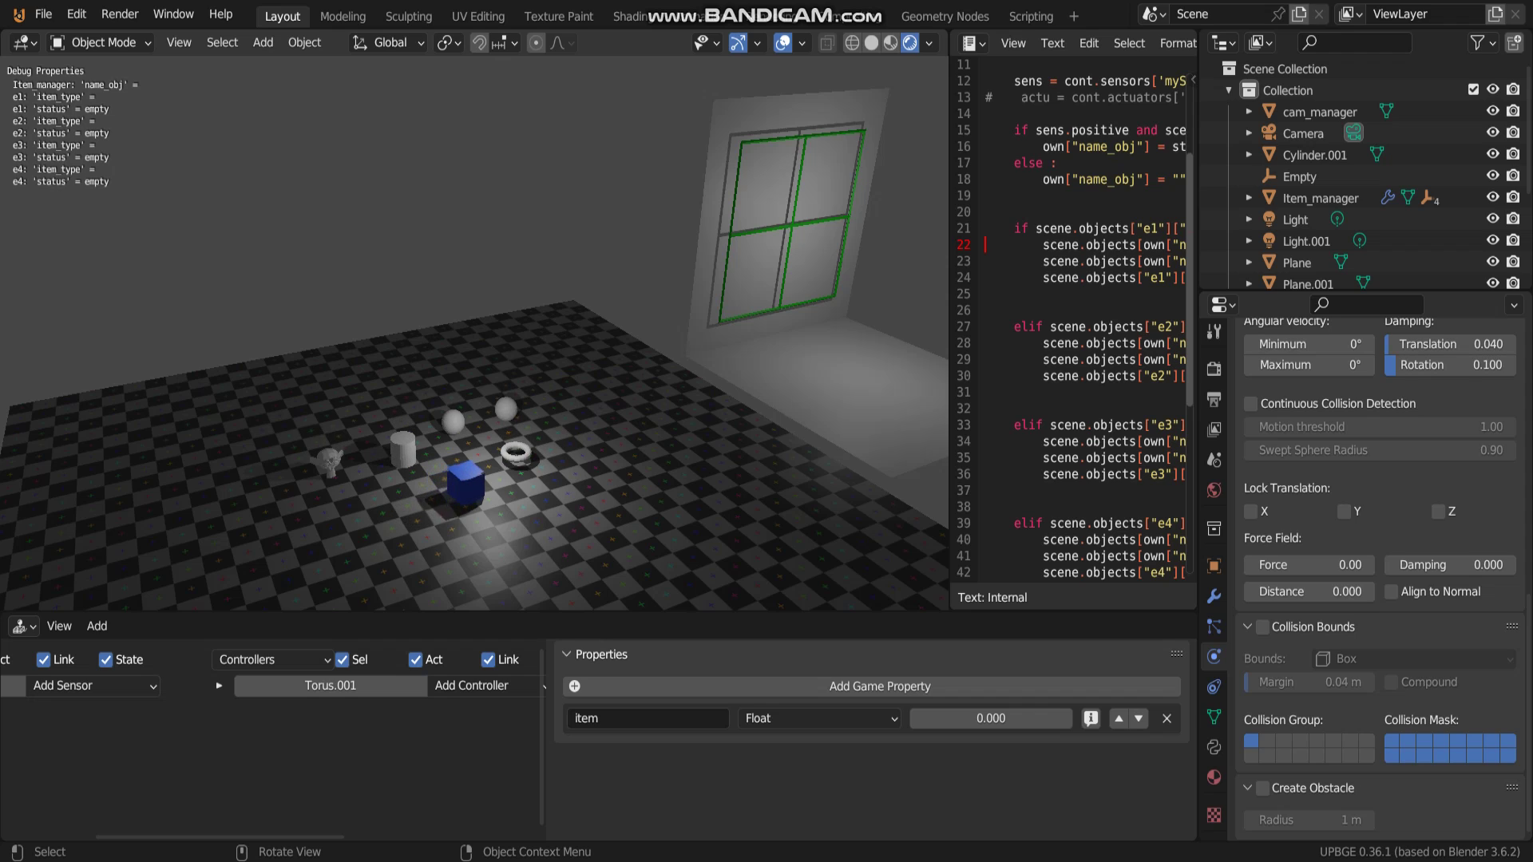
{"action": "key", "text": "w"}
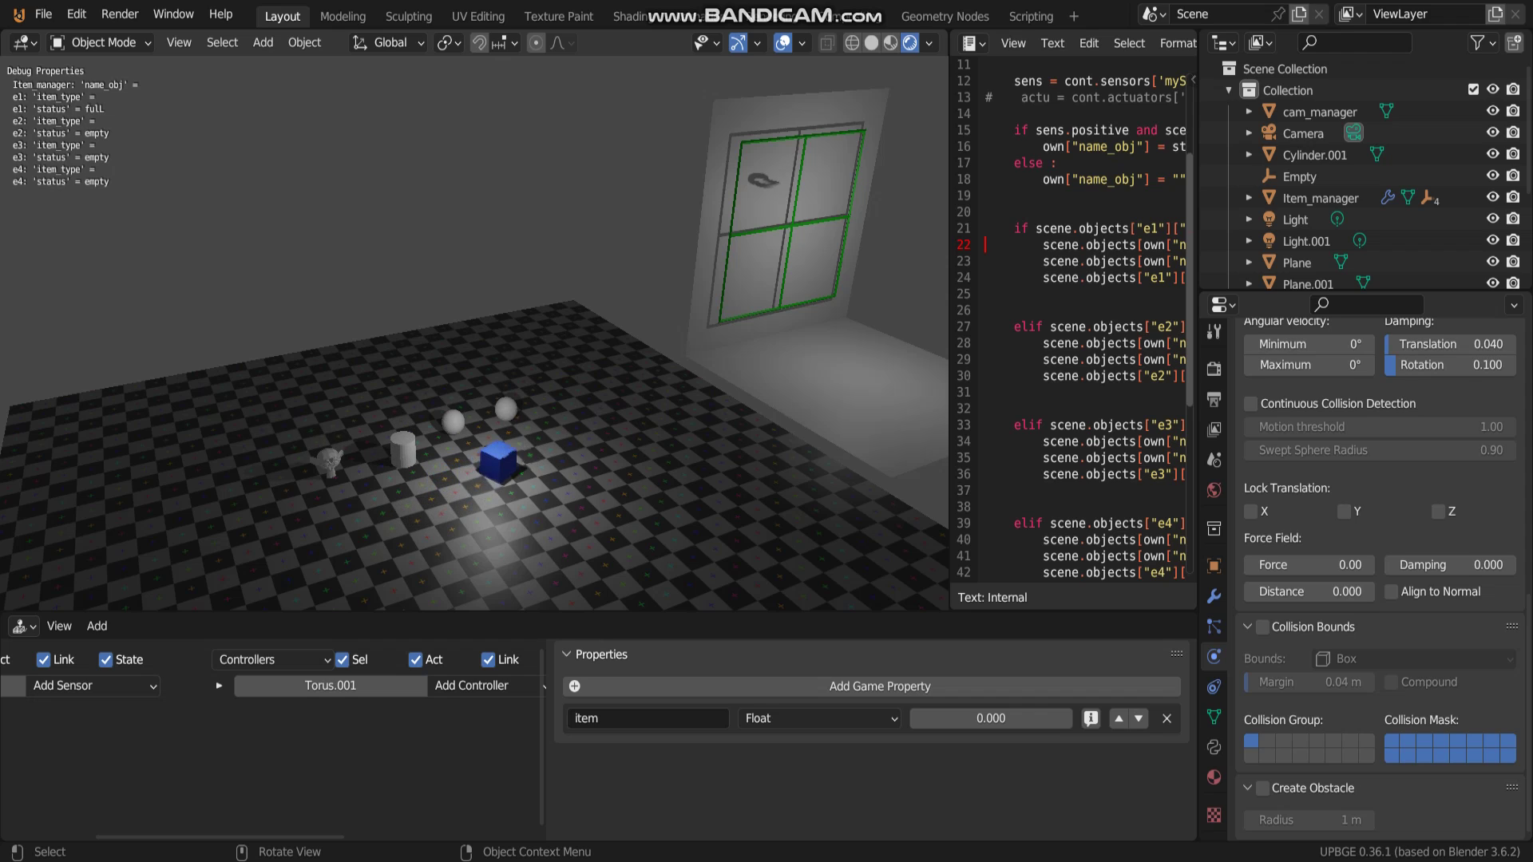
{"action": "key", "text": "d"}
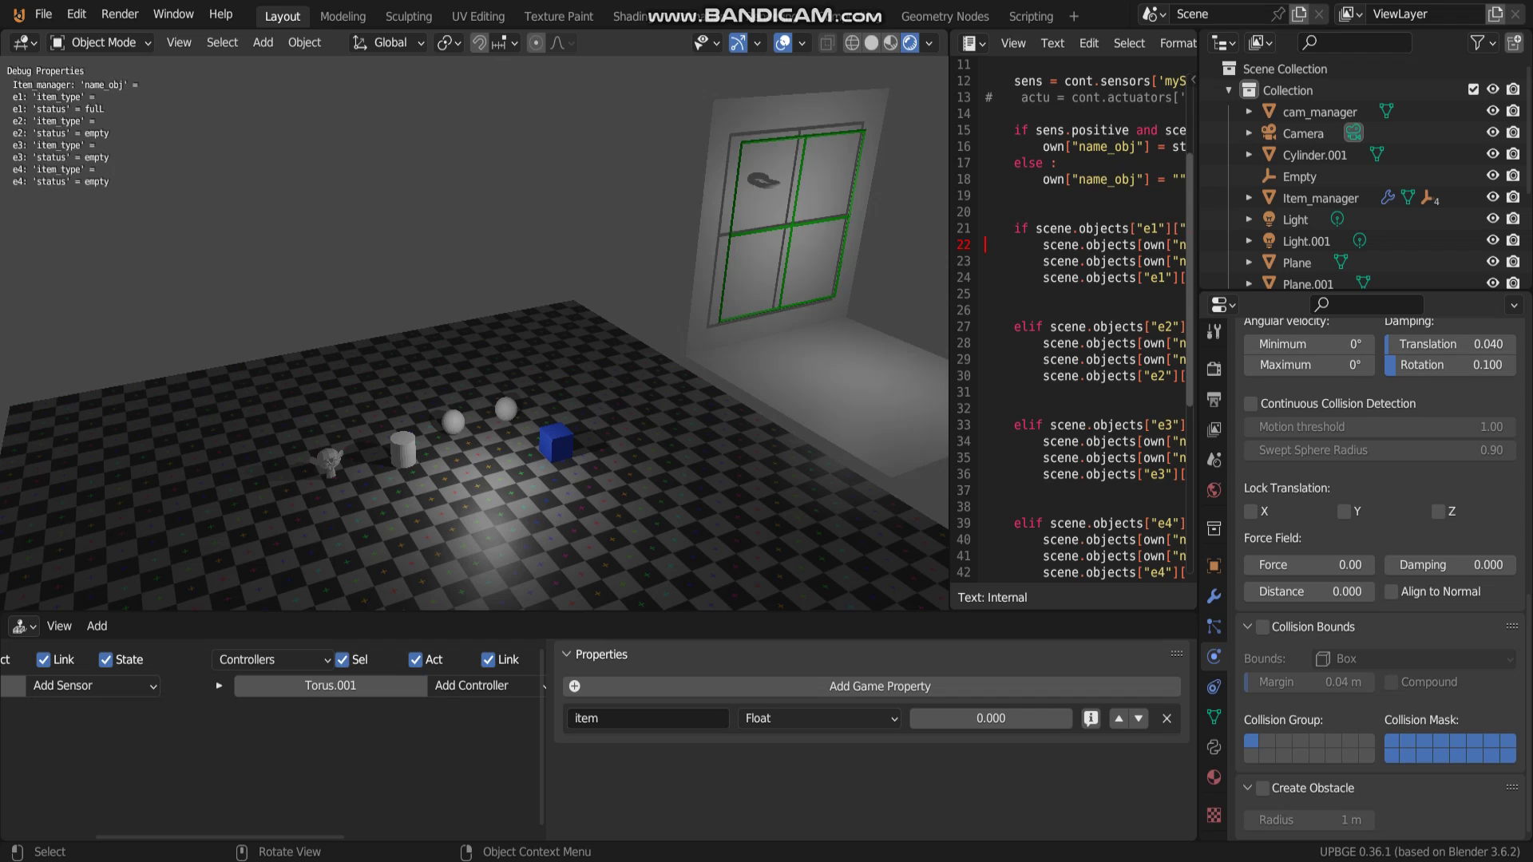
{"action": "key", "text": "Escape"}
Widen the item_manager script editor and orbit to face the green-framed inventory grid up close.
{"action": "mouse_move", "coordinate": [475, 335]}
{"action": "middle_mouse_down"}
{"action": "mouse_move", "coordinate": [726, 391]}
{"action": "mouse_move", "coordinate": [521, 420]}
{"action": "middle_mouse_up"}
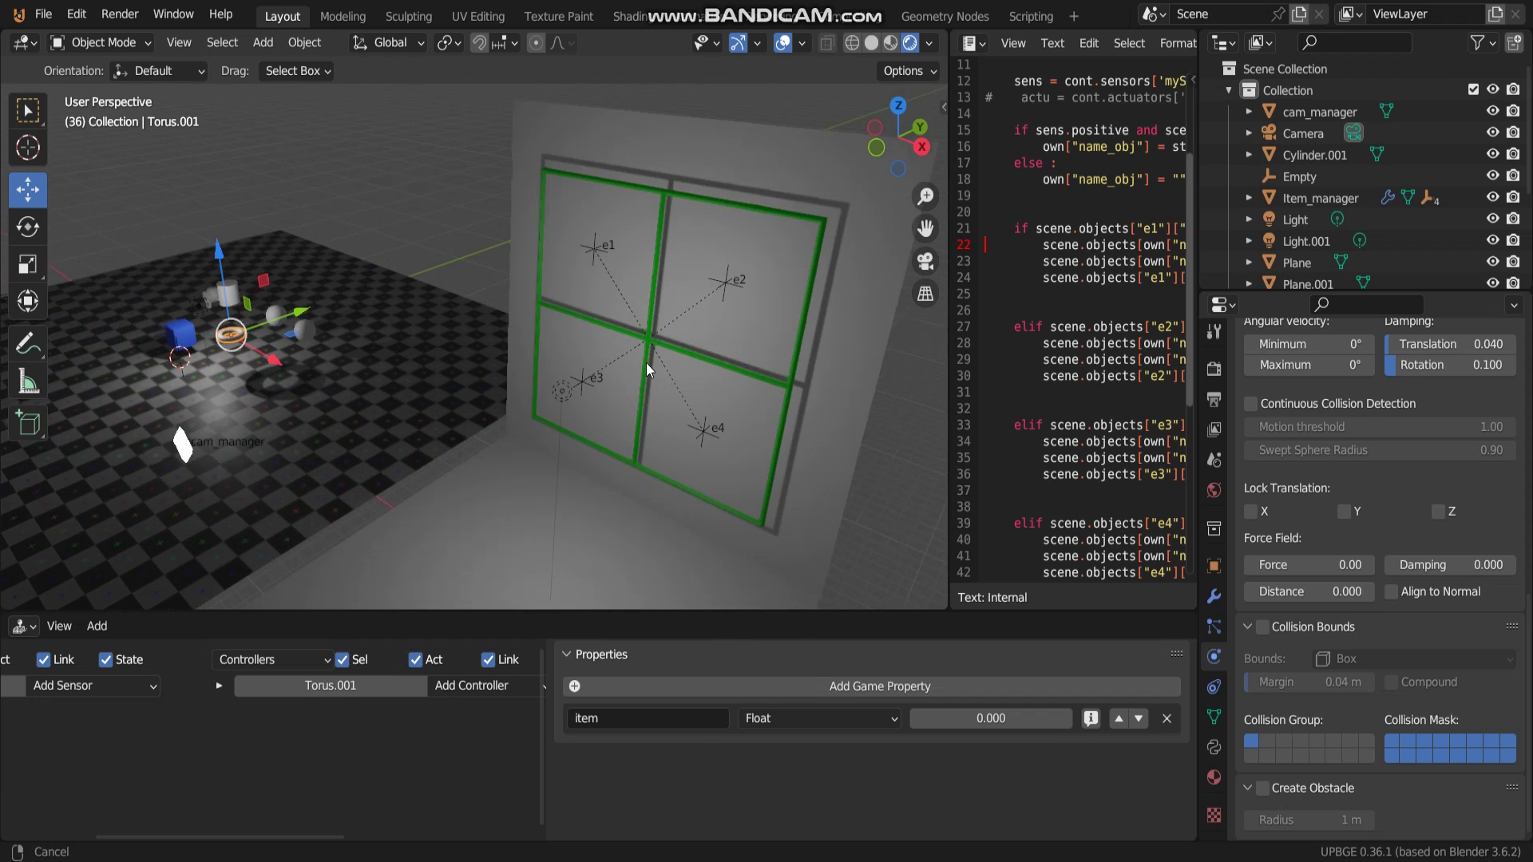
{"action": "middle_click_drag", "start_coordinate": [520, 419], "coordinate": [902, 373]}
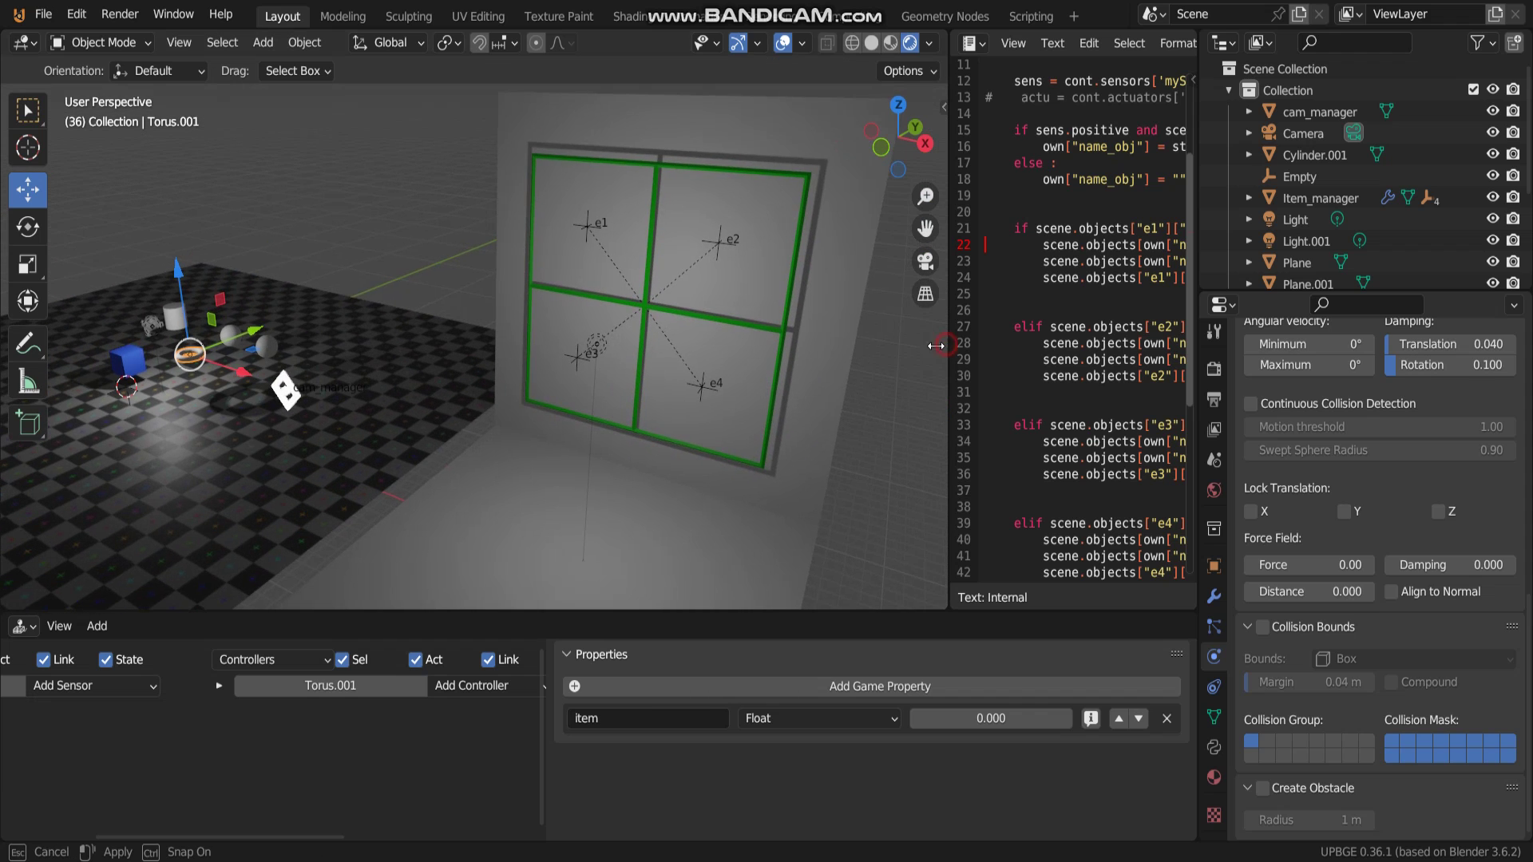
{"action": "left_click_drag", "start_coordinate": [945, 343], "coordinate": [755, 364]}
{"action": "middle_click_drag", "start_coordinate": [566, 377], "coordinate": [519, 399]}
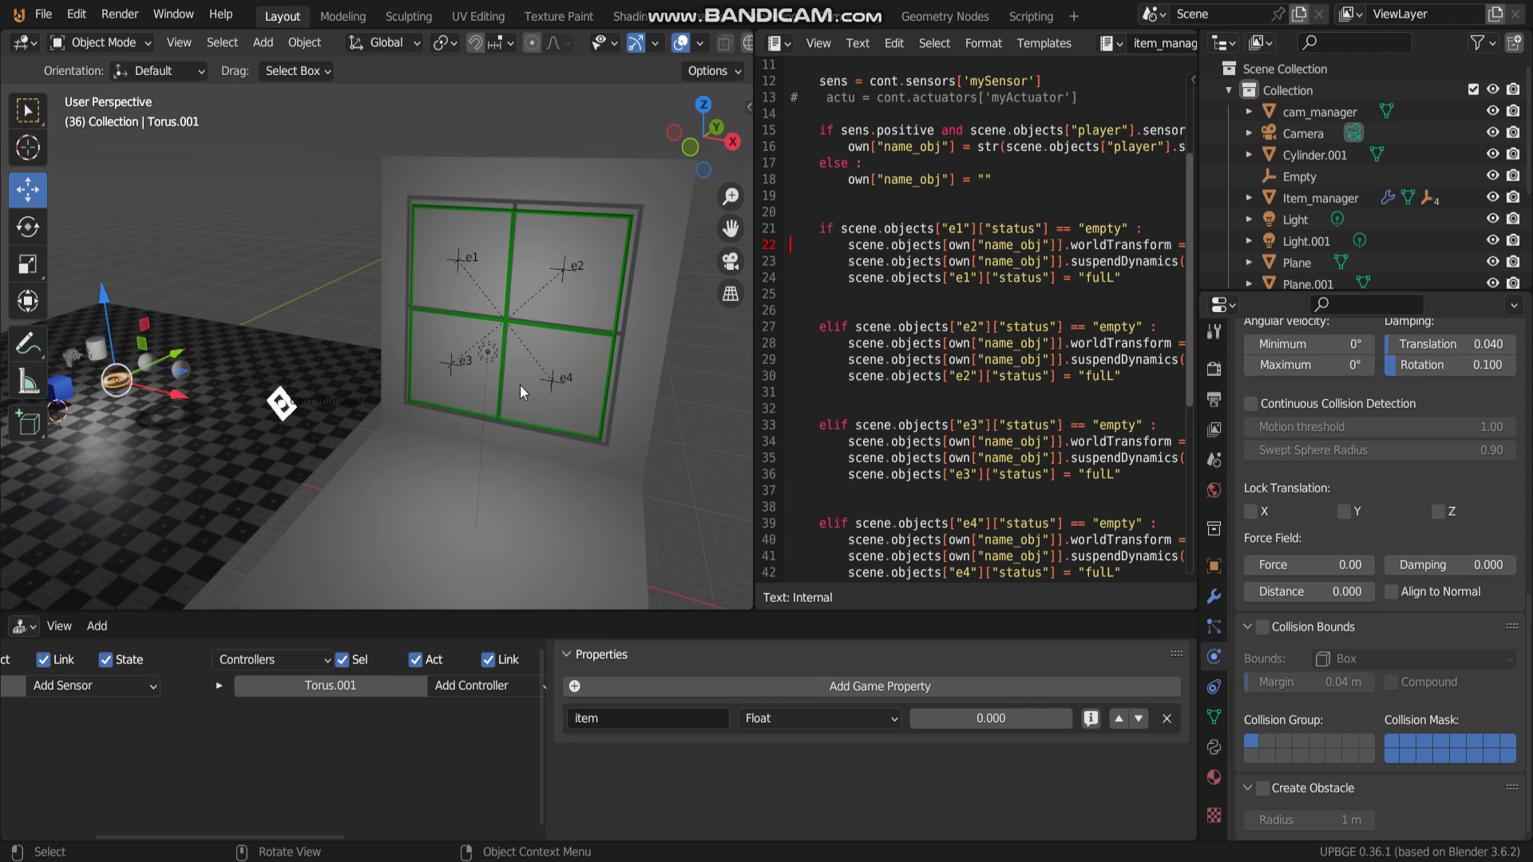
{"action": "scroll", "coordinate": [521, 384], "scroll_direction": "up", "scroll_amount": 2}
{"action": "middle_click_drag", "start_coordinate": [521, 385], "coordinate": [492, 409]}
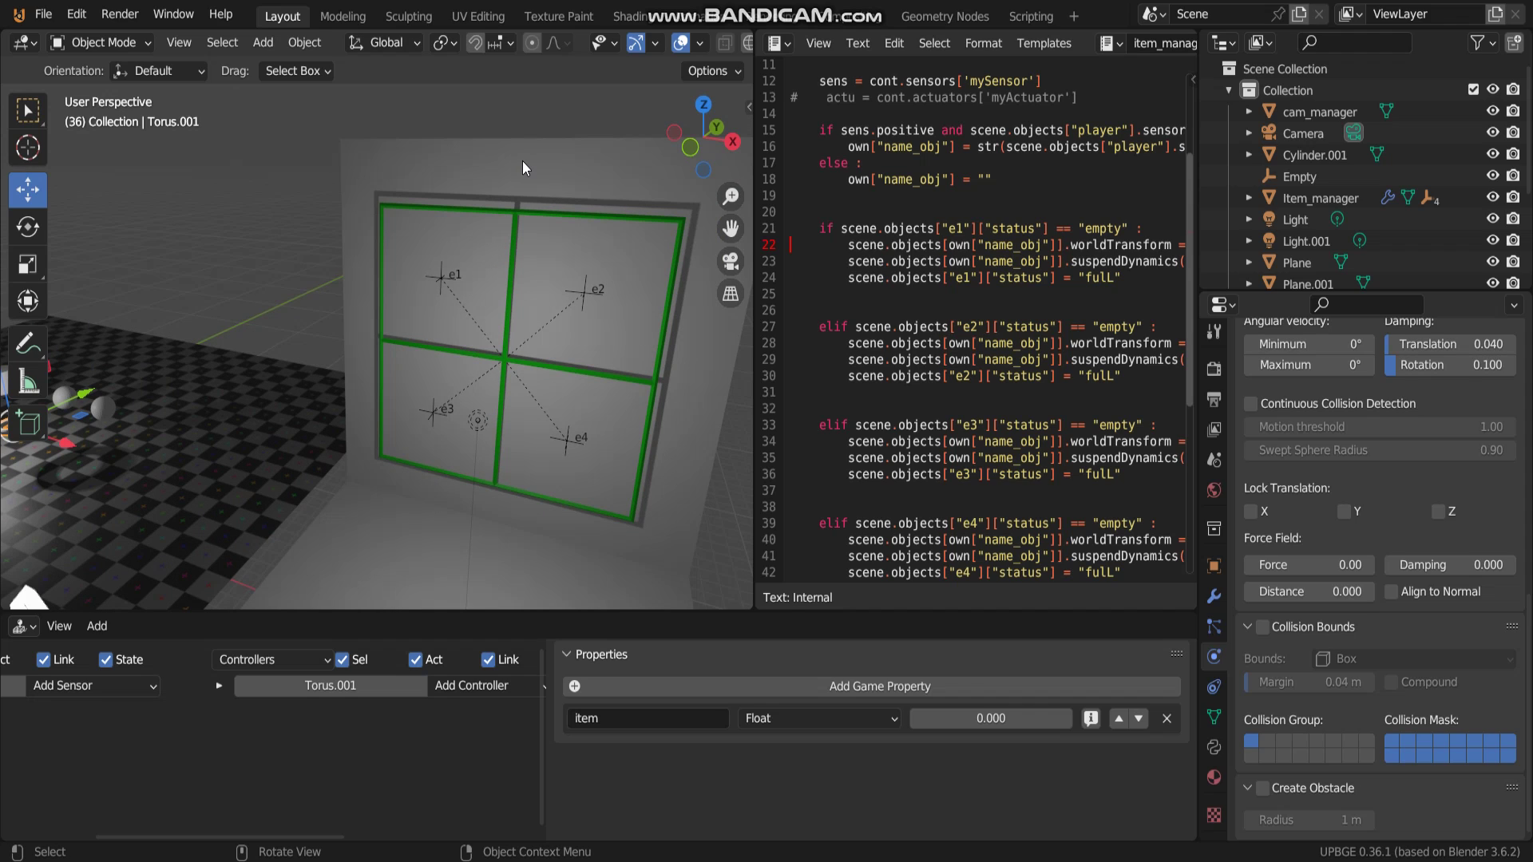
Toggle the Item_manager grid's Wireframe modifier viewport display off and back on, then zoom closer.
{"action": "left_click", "coordinate": [514, 231]}
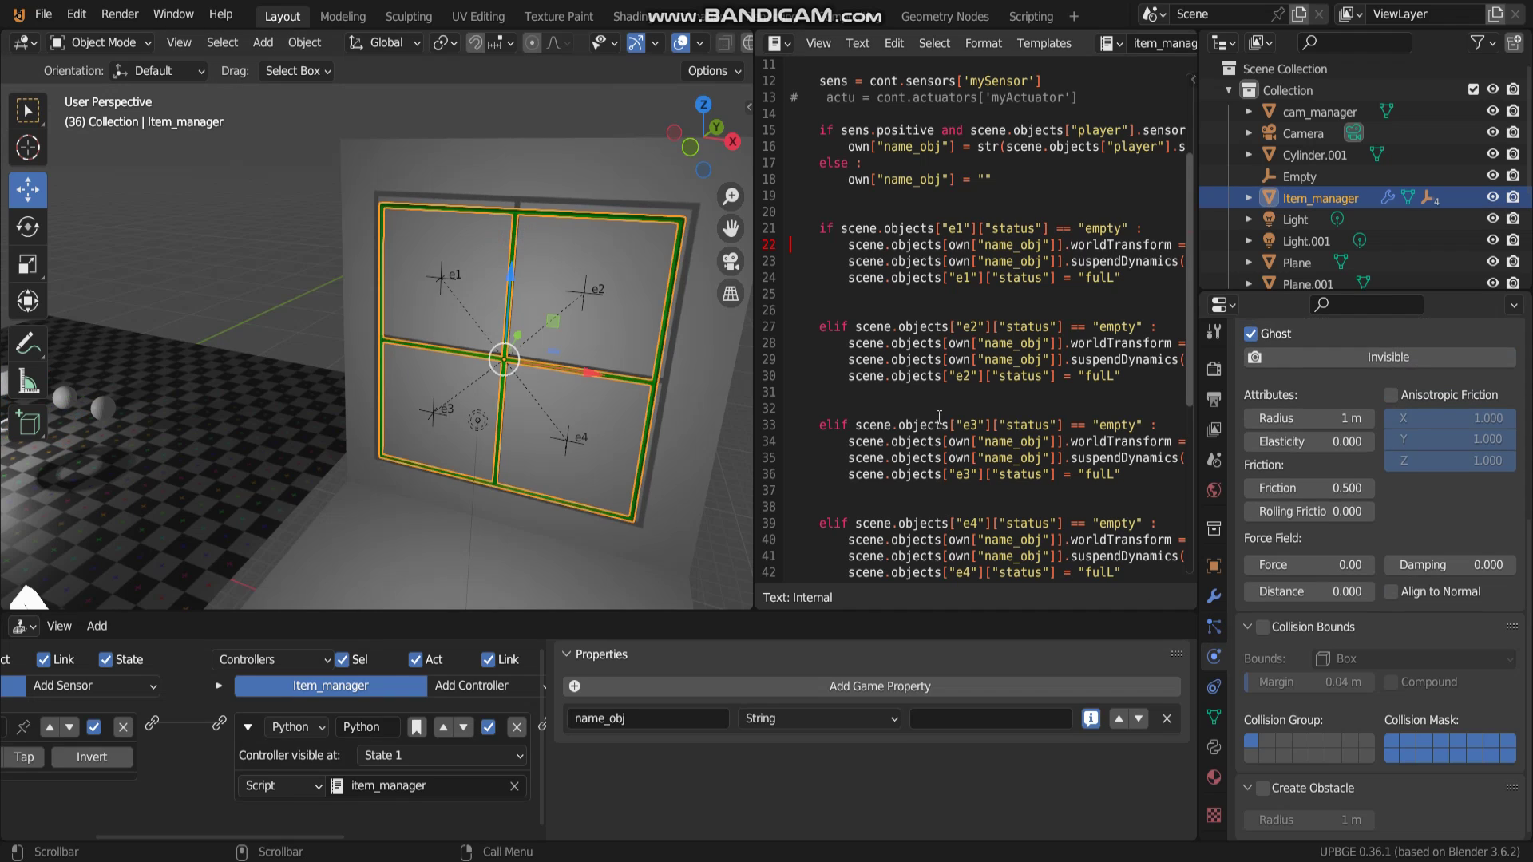
{"action": "left_click", "coordinate": [1213, 596]}
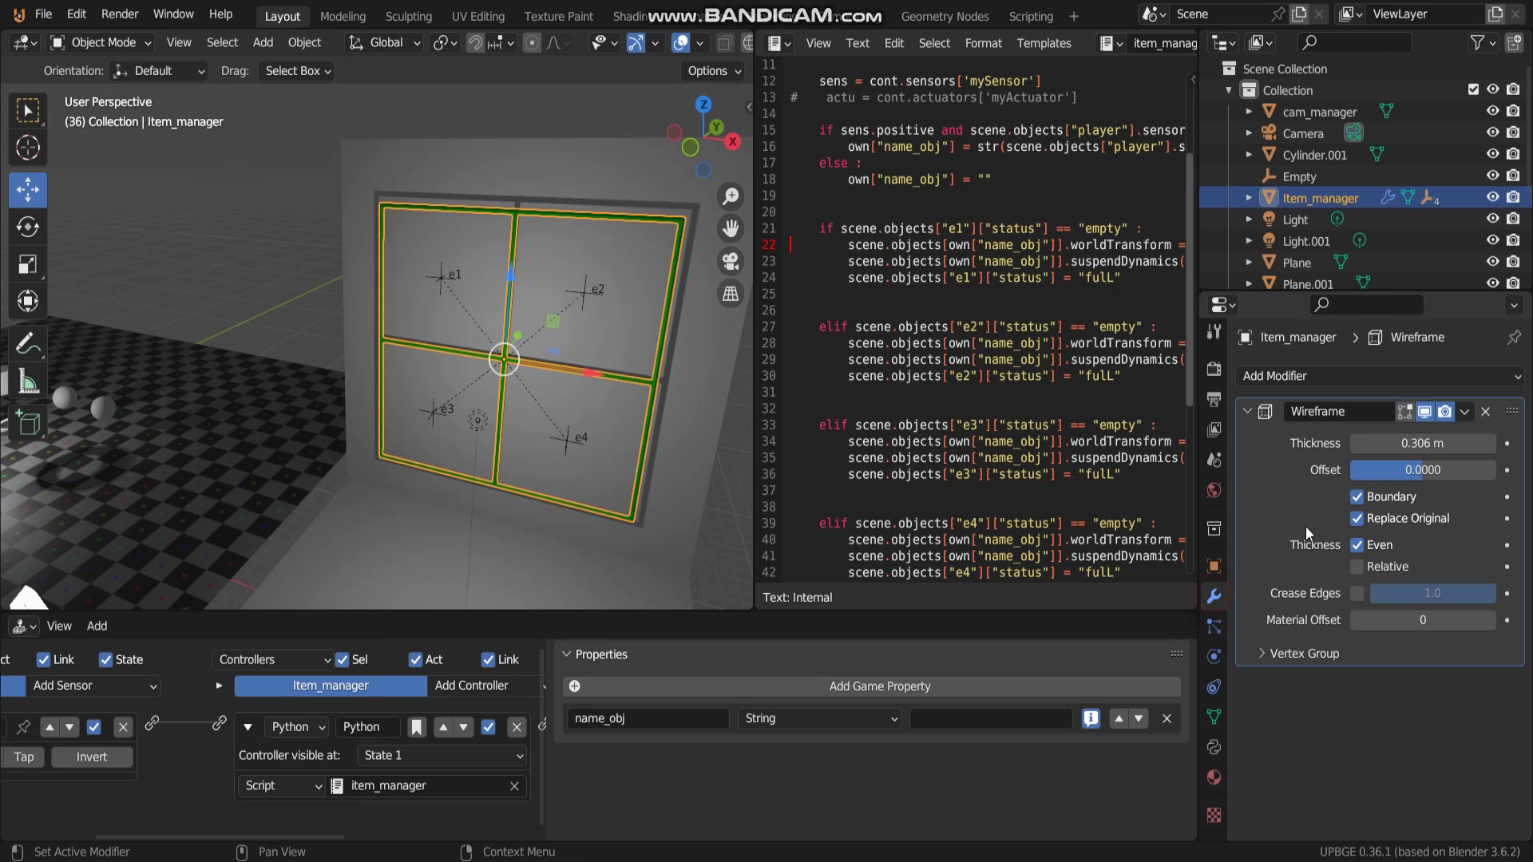
{"action": "left_click", "coordinate": [1426, 416]}
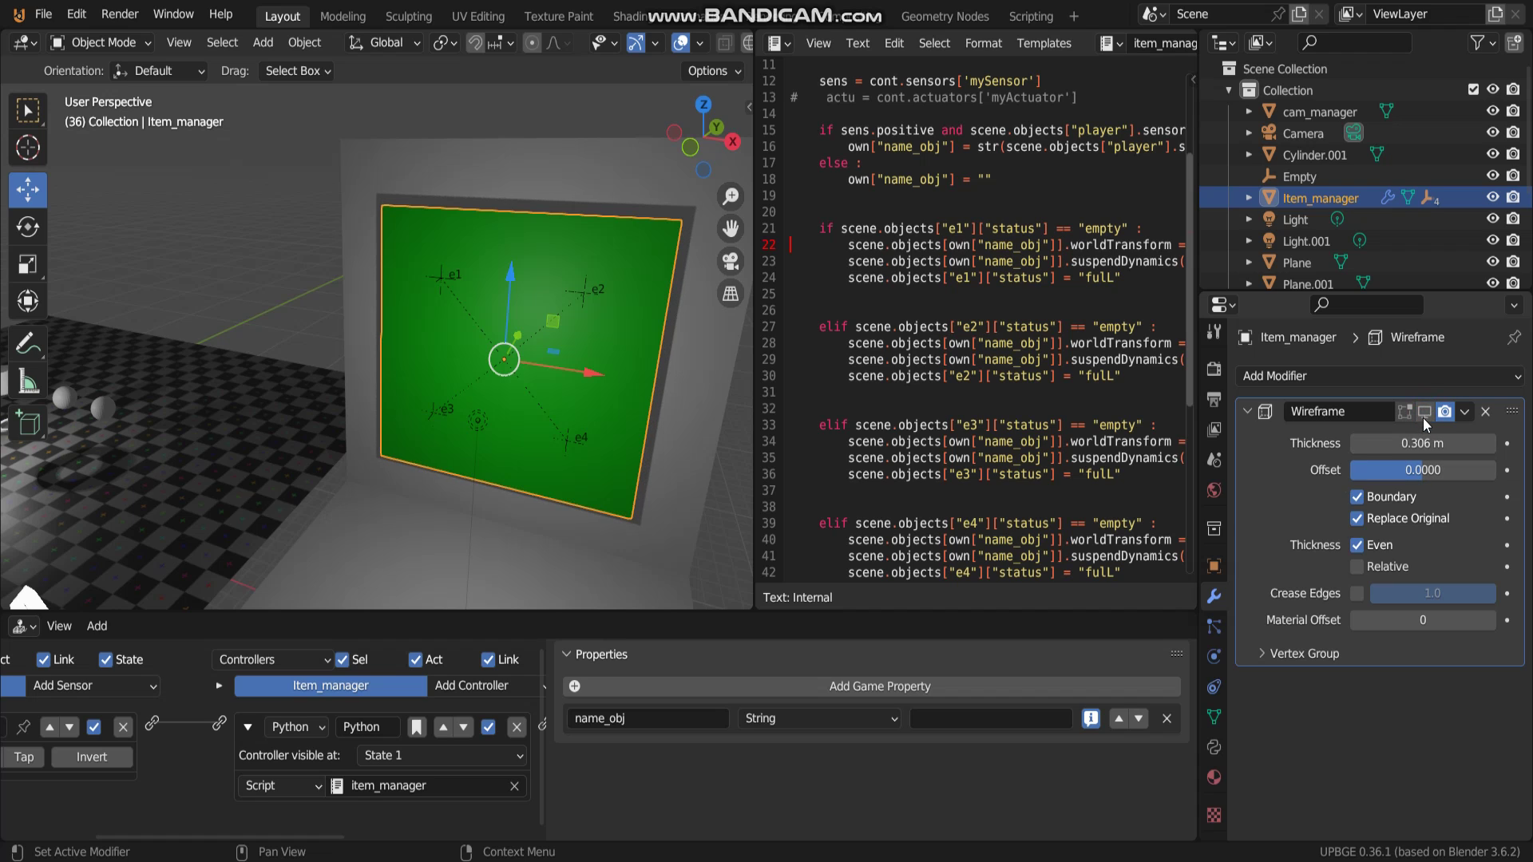
{"action": "left_click", "coordinate": [1422, 416]}
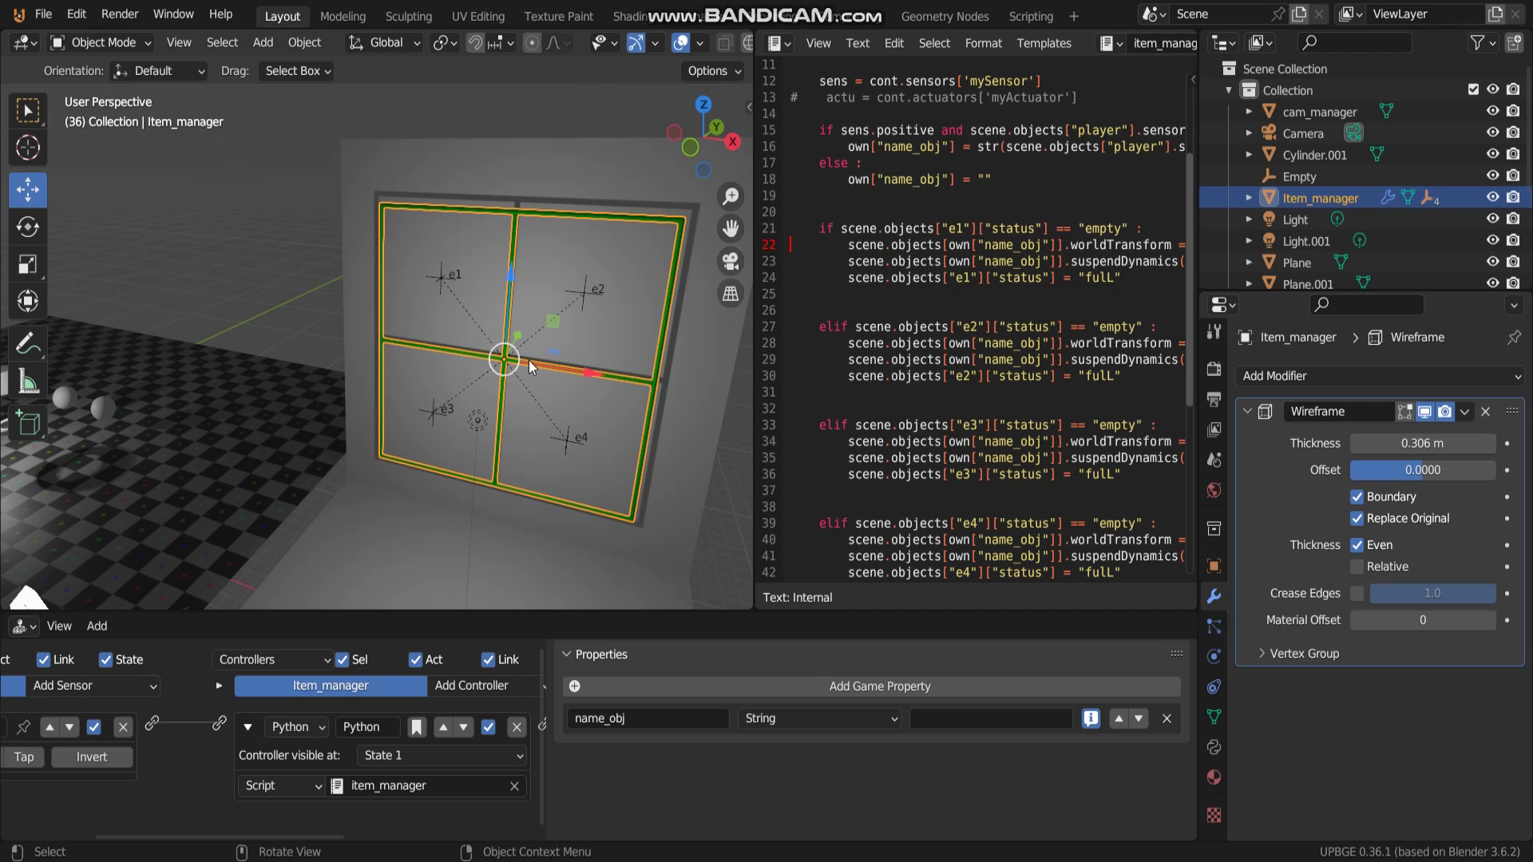
{"action": "mouse_move", "coordinate": [594, 380]}
{"action": "middle_mouse_down"}
{"action": "mouse_move", "coordinate": [492, 395]}
{"action": "mouse_move", "coordinate": [526, 349]}
{"action": "mouse_move", "coordinate": [513, 254]}
{"action": "mouse_move", "coordinate": [536, 283]}
{"action": "mouse_move", "coordinate": [512, 277]}
{"action": "middle_mouse_up"}
{"action": "scroll", "coordinate": [491, 394], "scroll_direction": "up", "scroll_amount": 4}
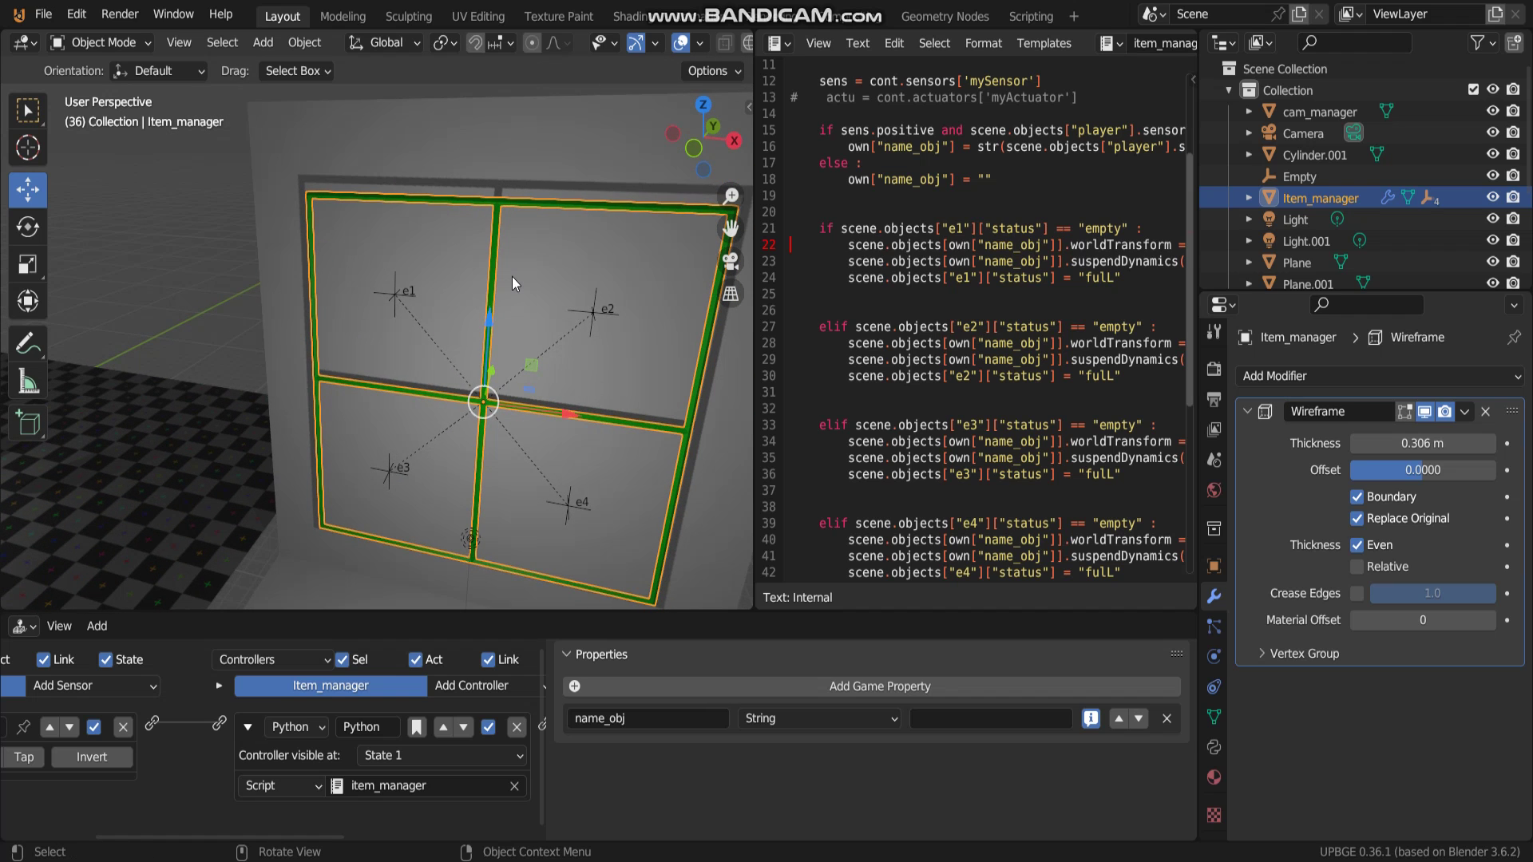
Show the Plain Axes empty settings and inspect slot empties e1 and e2 with item_type and status empty.
{"action": "left_click", "coordinate": [394, 295]}
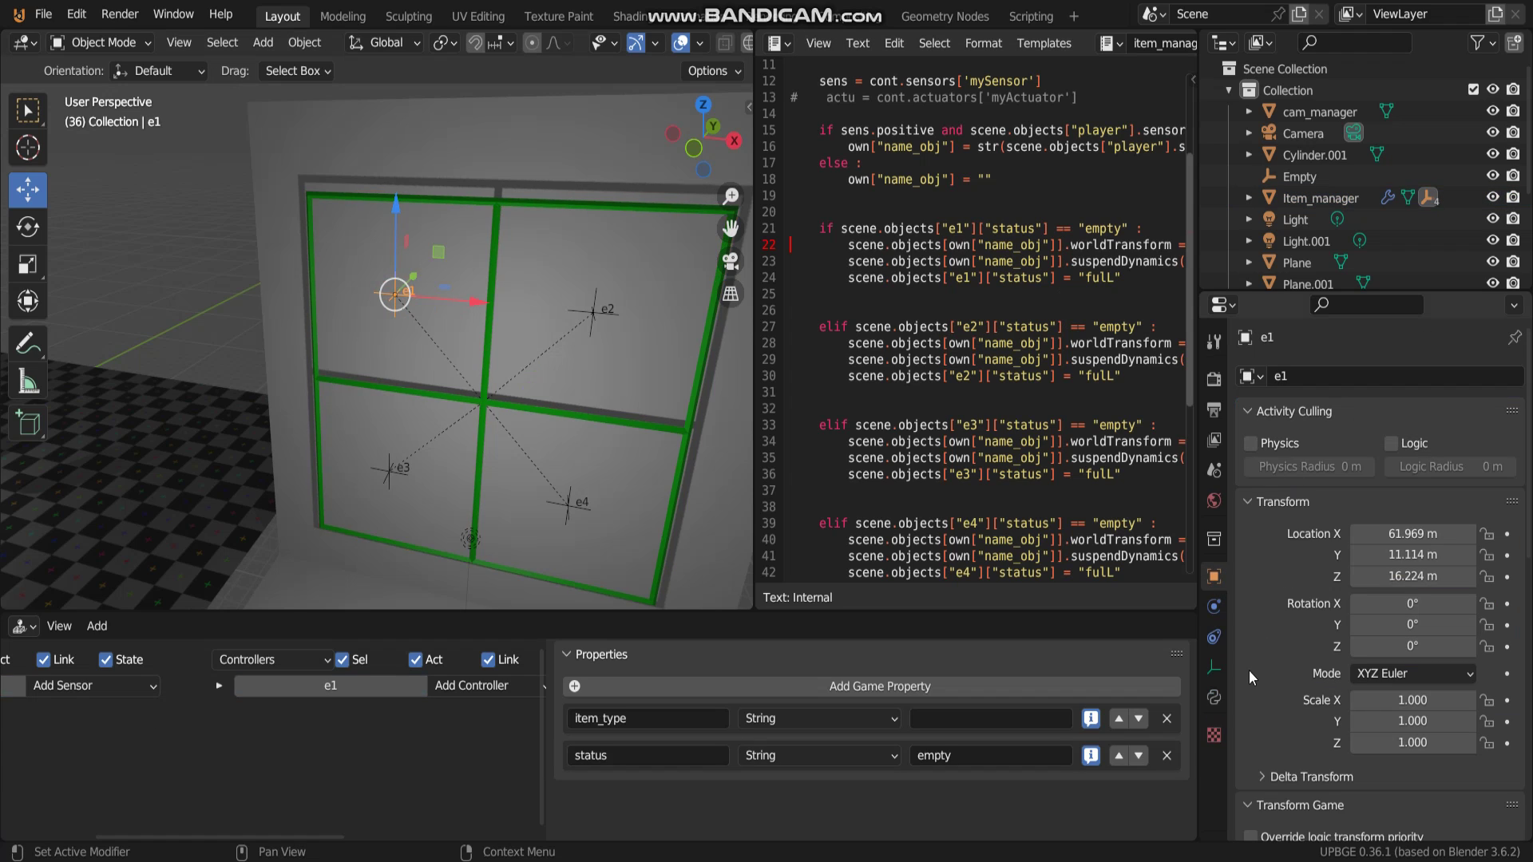
{"action": "left_click", "coordinate": [1216, 669]}
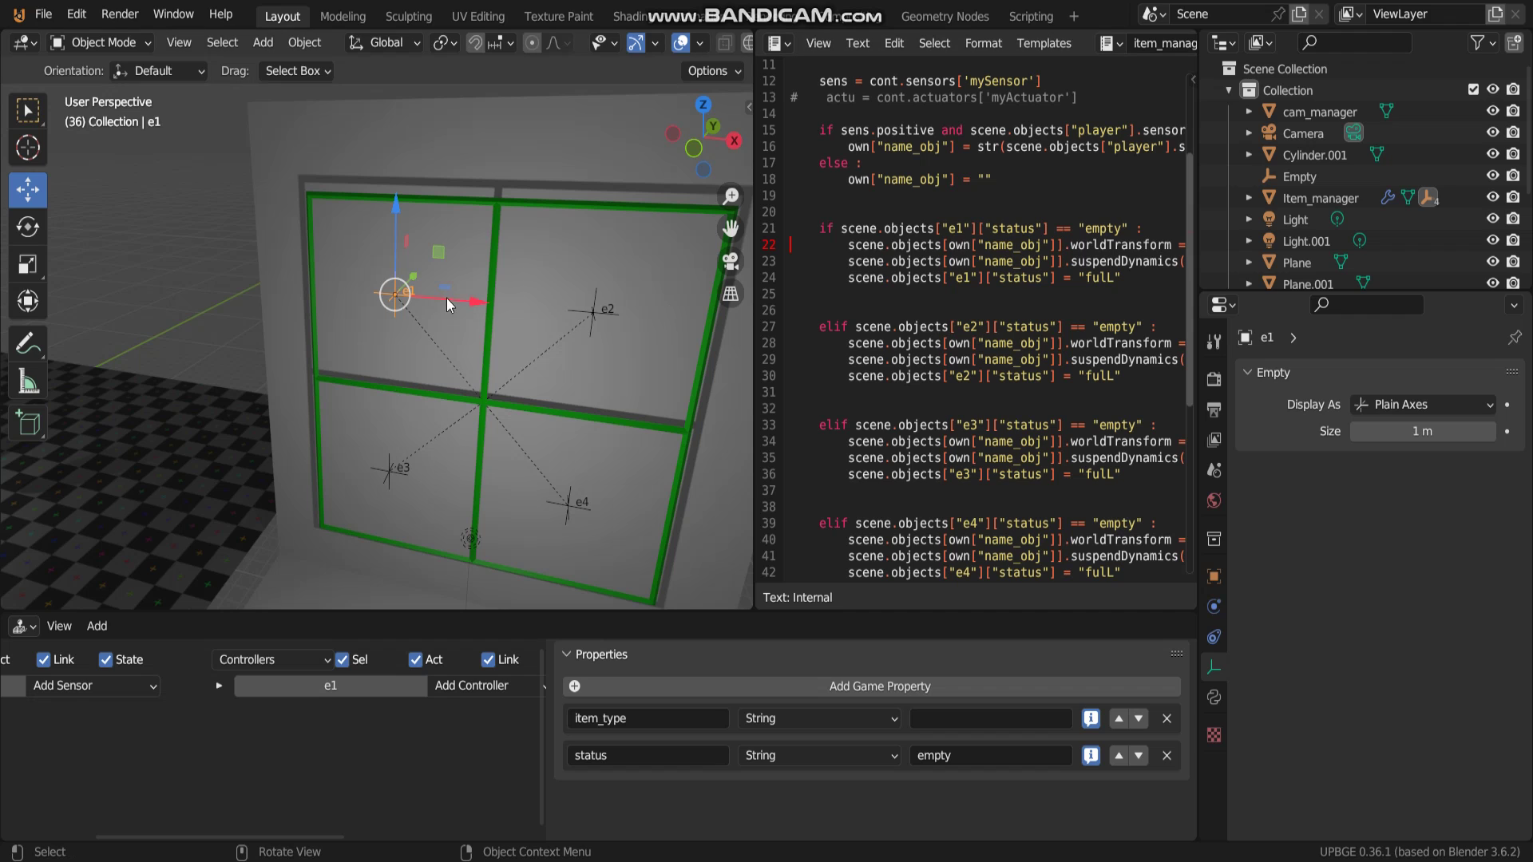
{"action": "left_click", "coordinate": [586, 317]}
{"action": "left_click", "coordinate": [397, 294]}
{"action": "left_click", "coordinate": [599, 312]}
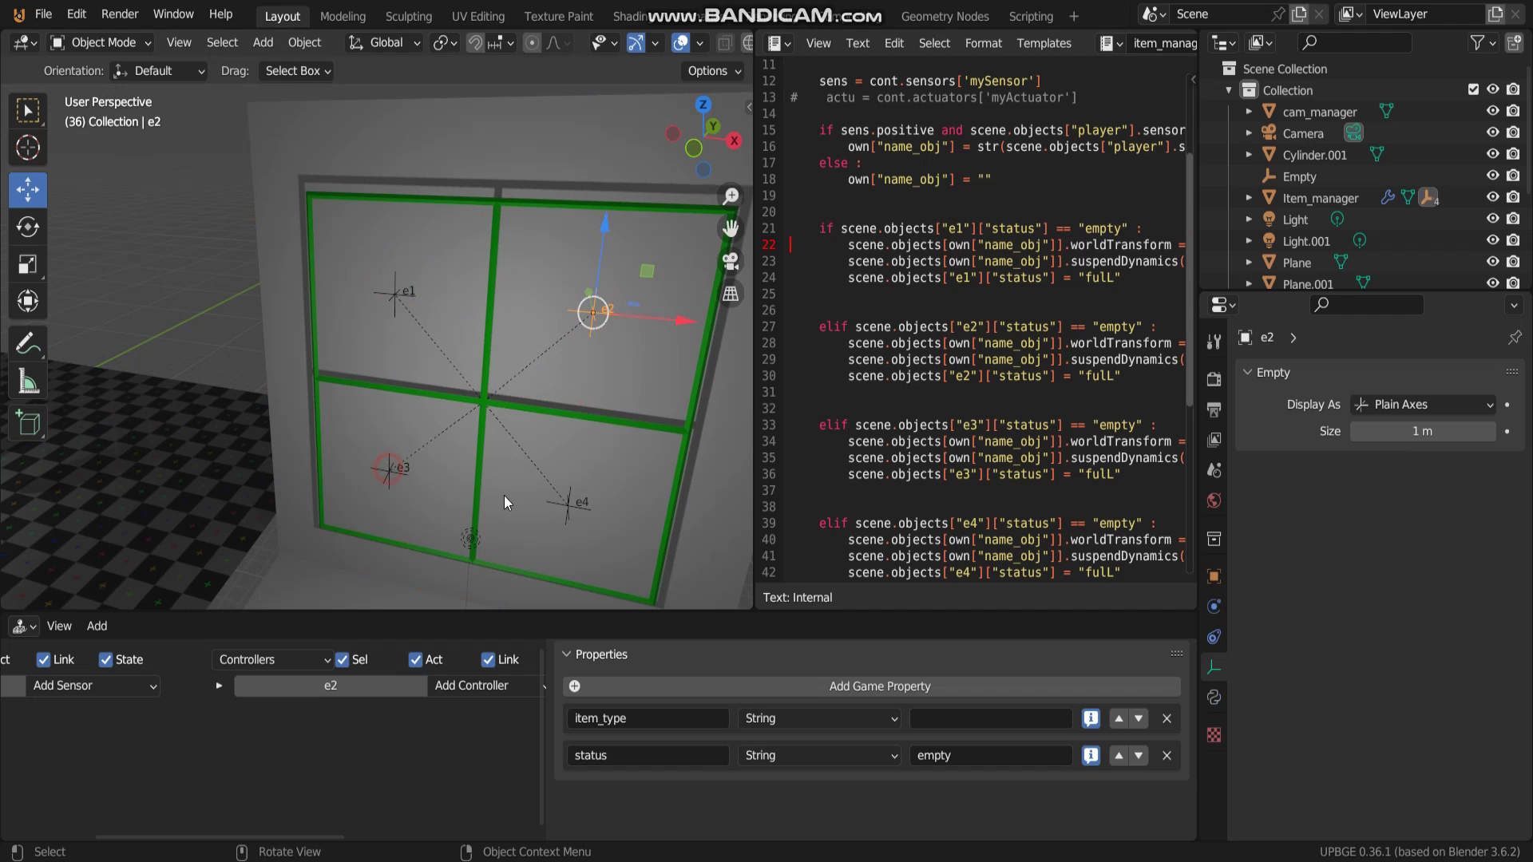
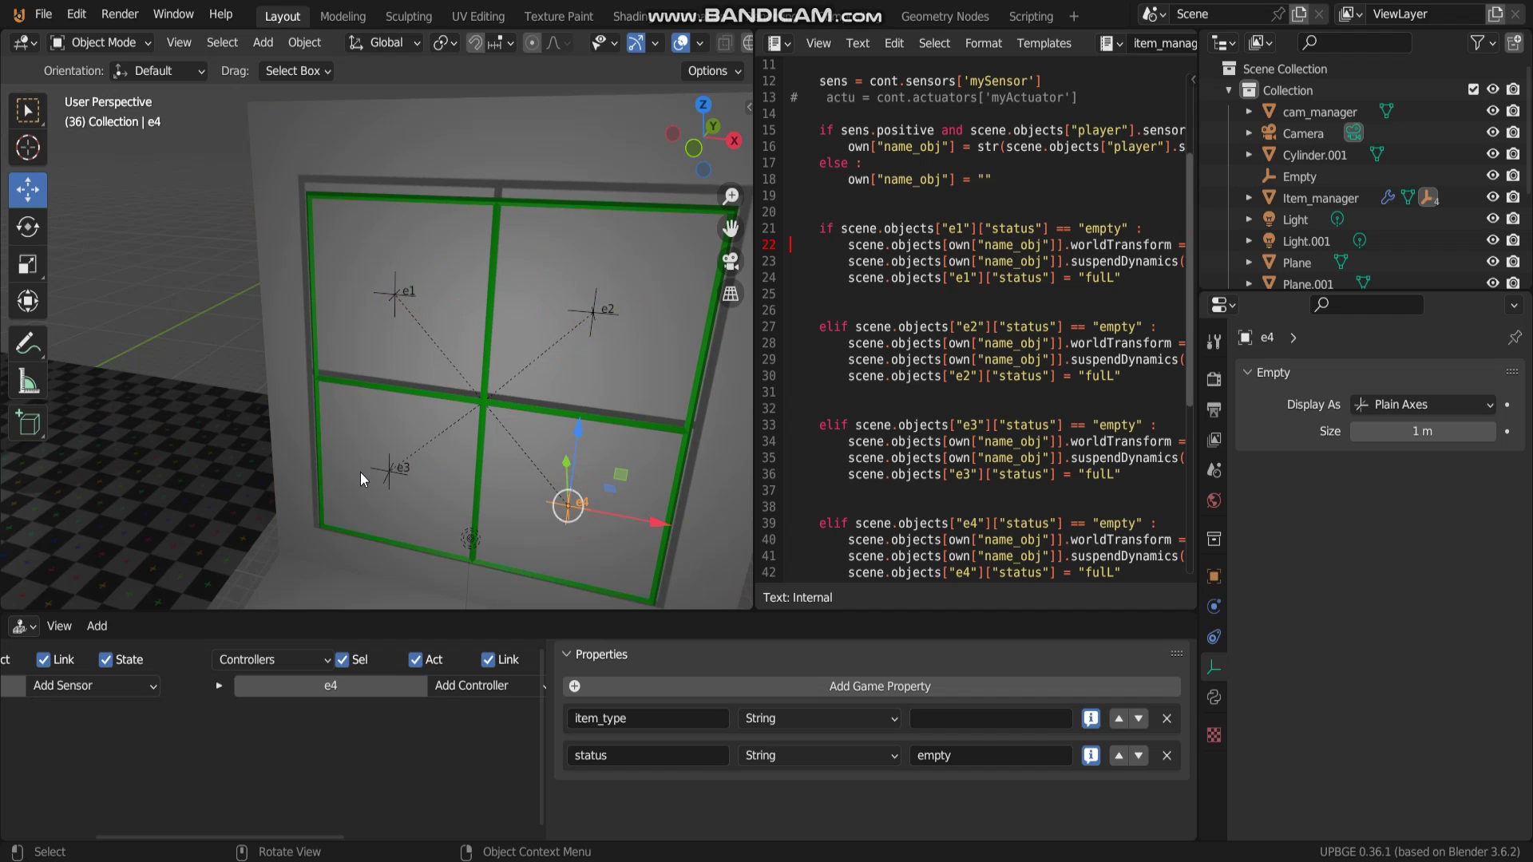
Select empty e1 and enlarge the logic editor so its bricks and status property are readable.
{"action": "left_click", "coordinate": [395, 293]}
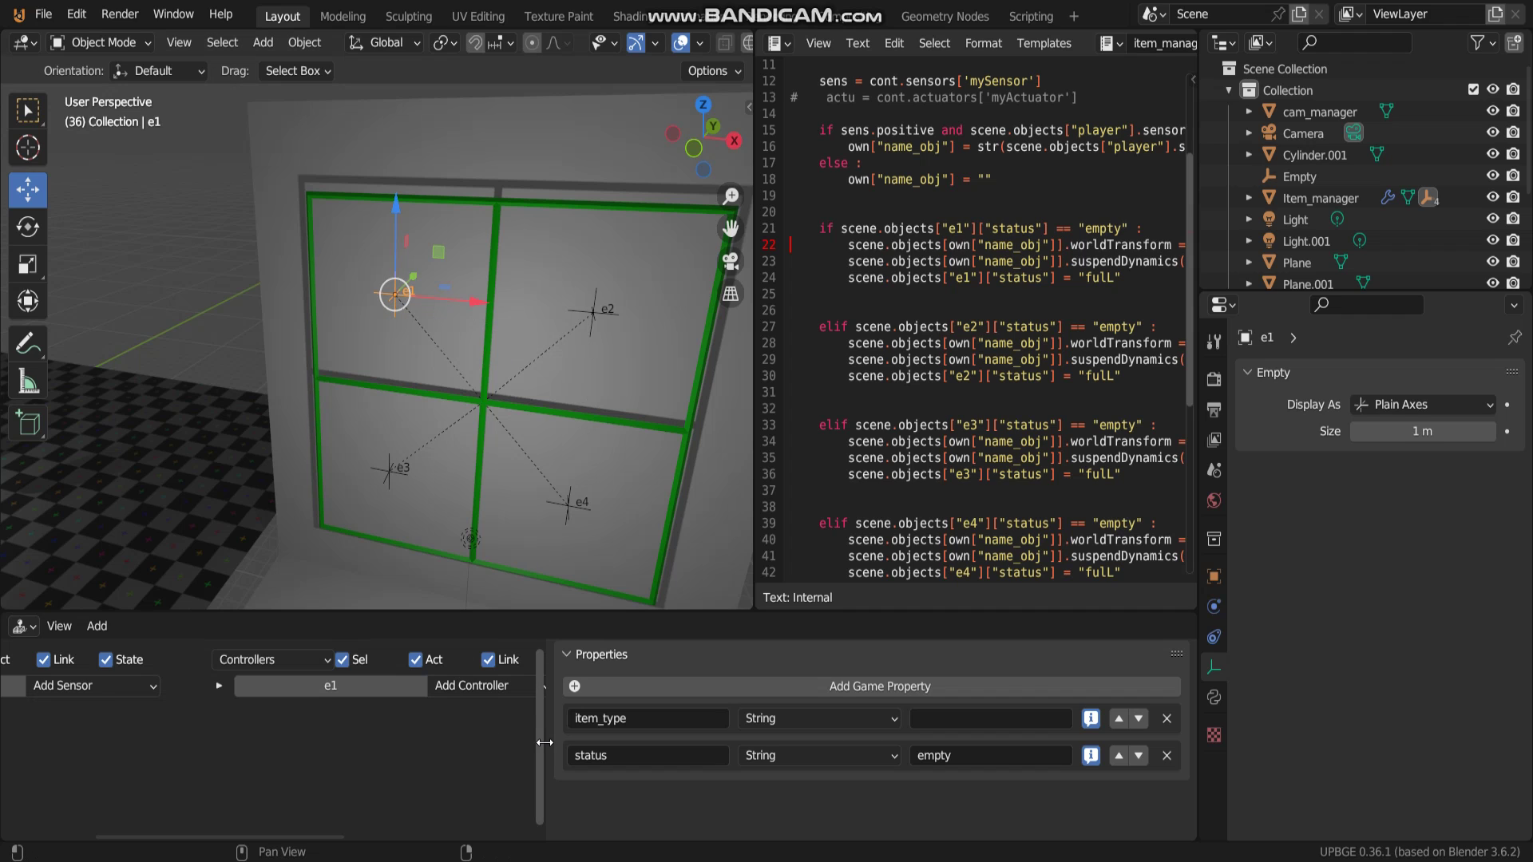
{"action": "left_click_drag", "start_coordinate": [544, 743], "coordinate": [857, 743]}
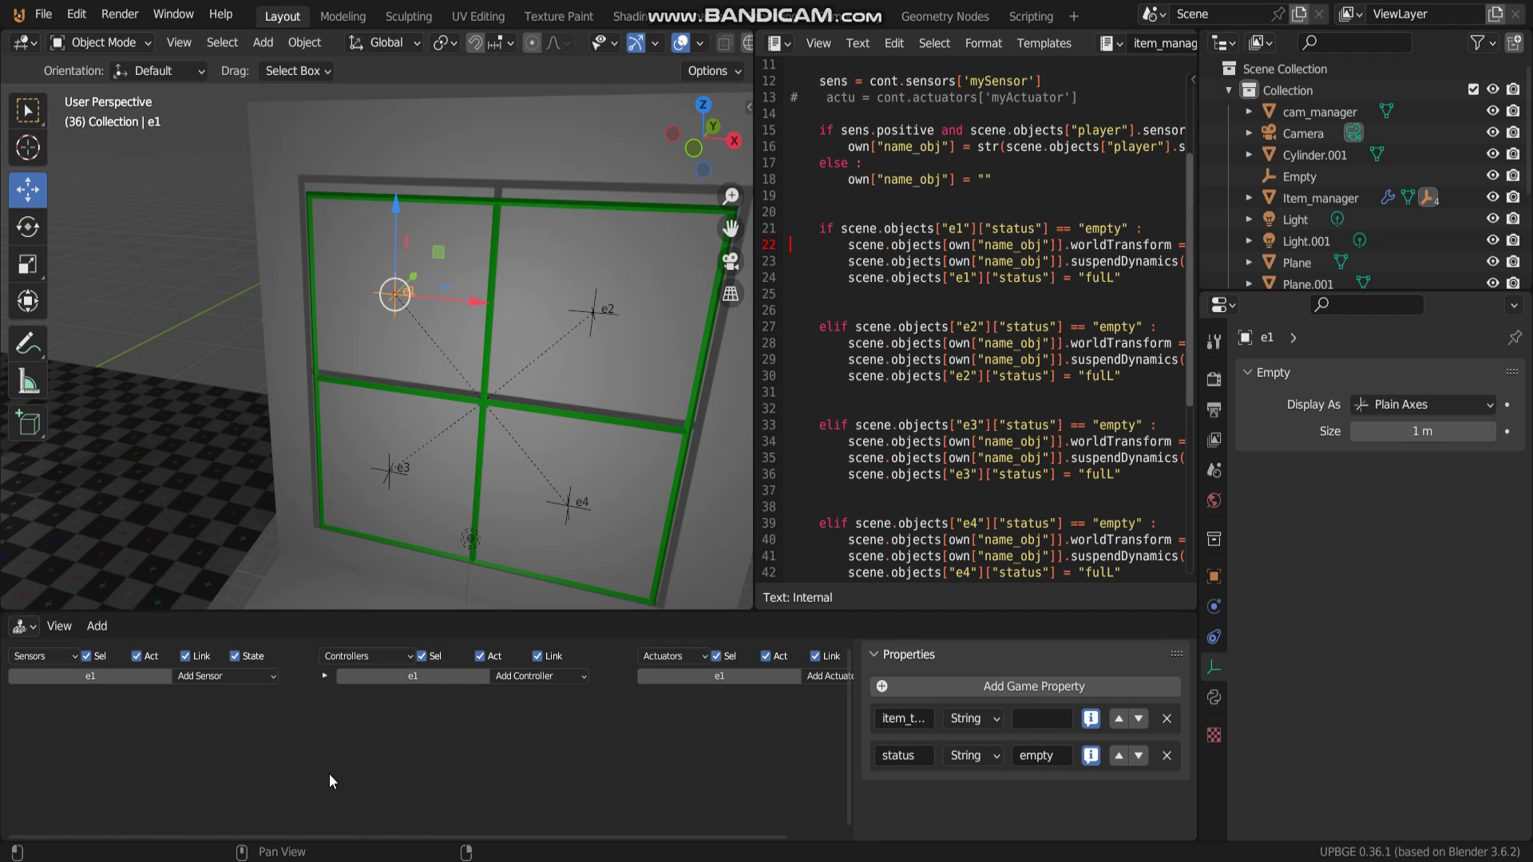
{"action": "middle_click_drag", "start_coordinate": [329, 773], "coordinate": [545, 750], "text": "ctrl"}
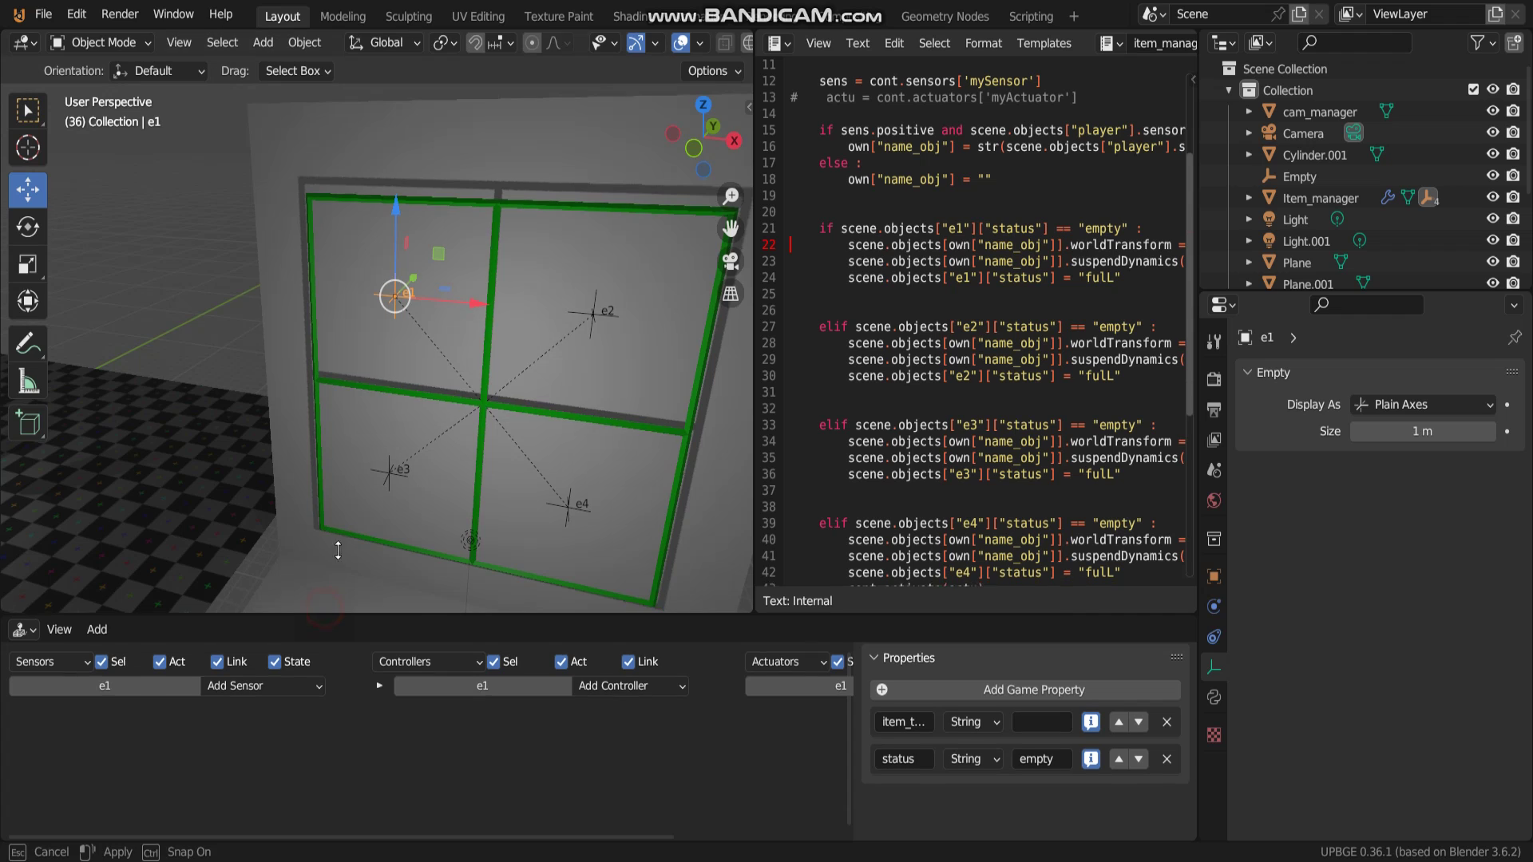
{"action": "left_click_drag", "start_coordinate": [292, 612], "coordinate": [292, 553]}
{"action": "middle_click_drag", "start_coordinate": [478, 708], "coordinate": [340, 742]}
{"action": "scroll", "coordinate": [340, 751], "scroll_direction": "down", "scroll_amount": 2}
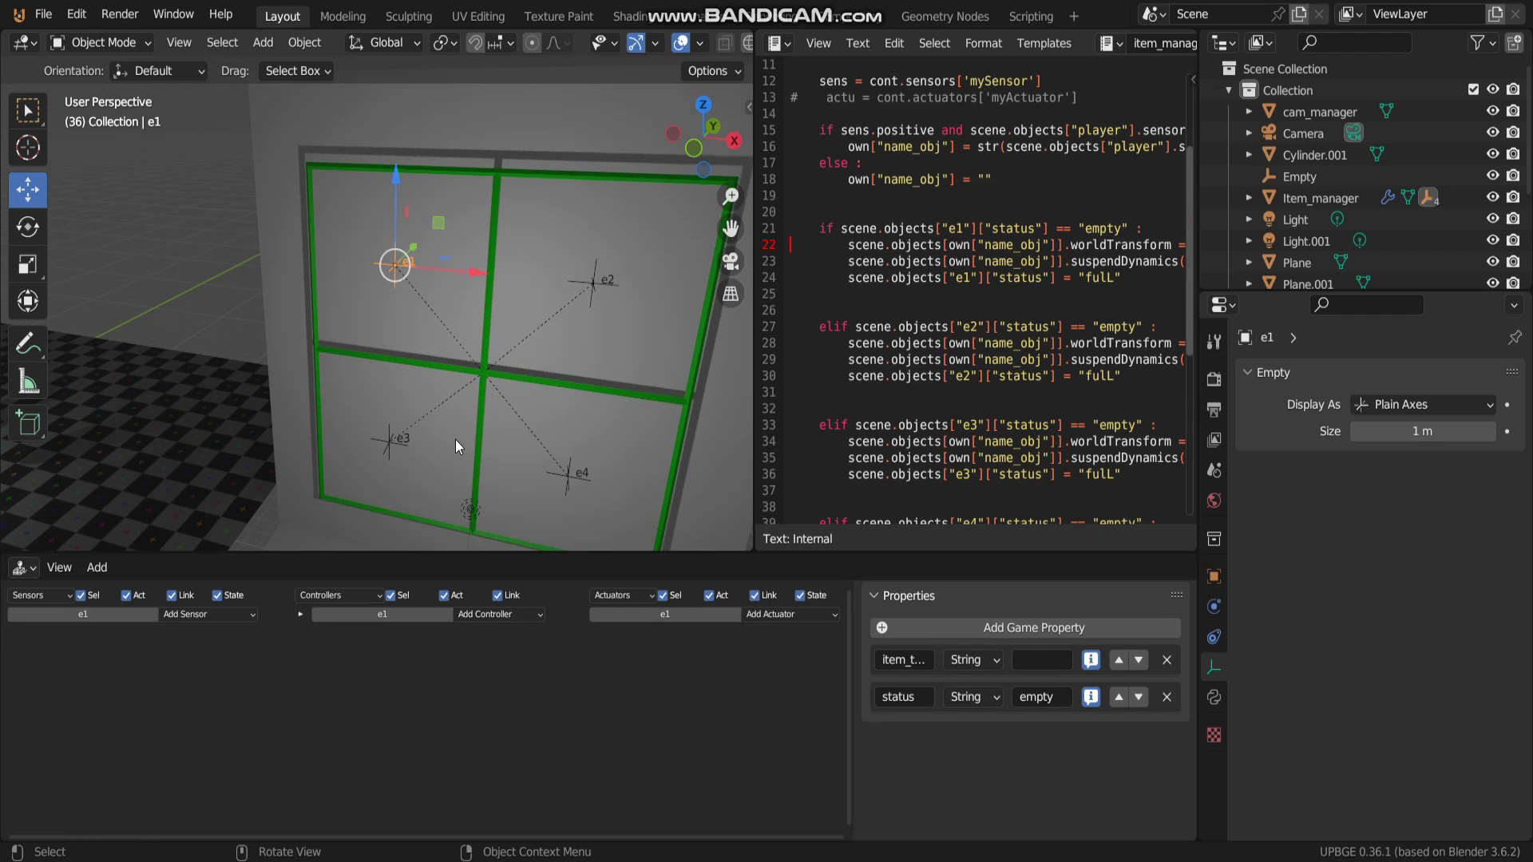
{"action": "scroll", "coordinate": [515, 335], "scroll_direction": "down", "scroll_amount": 3}
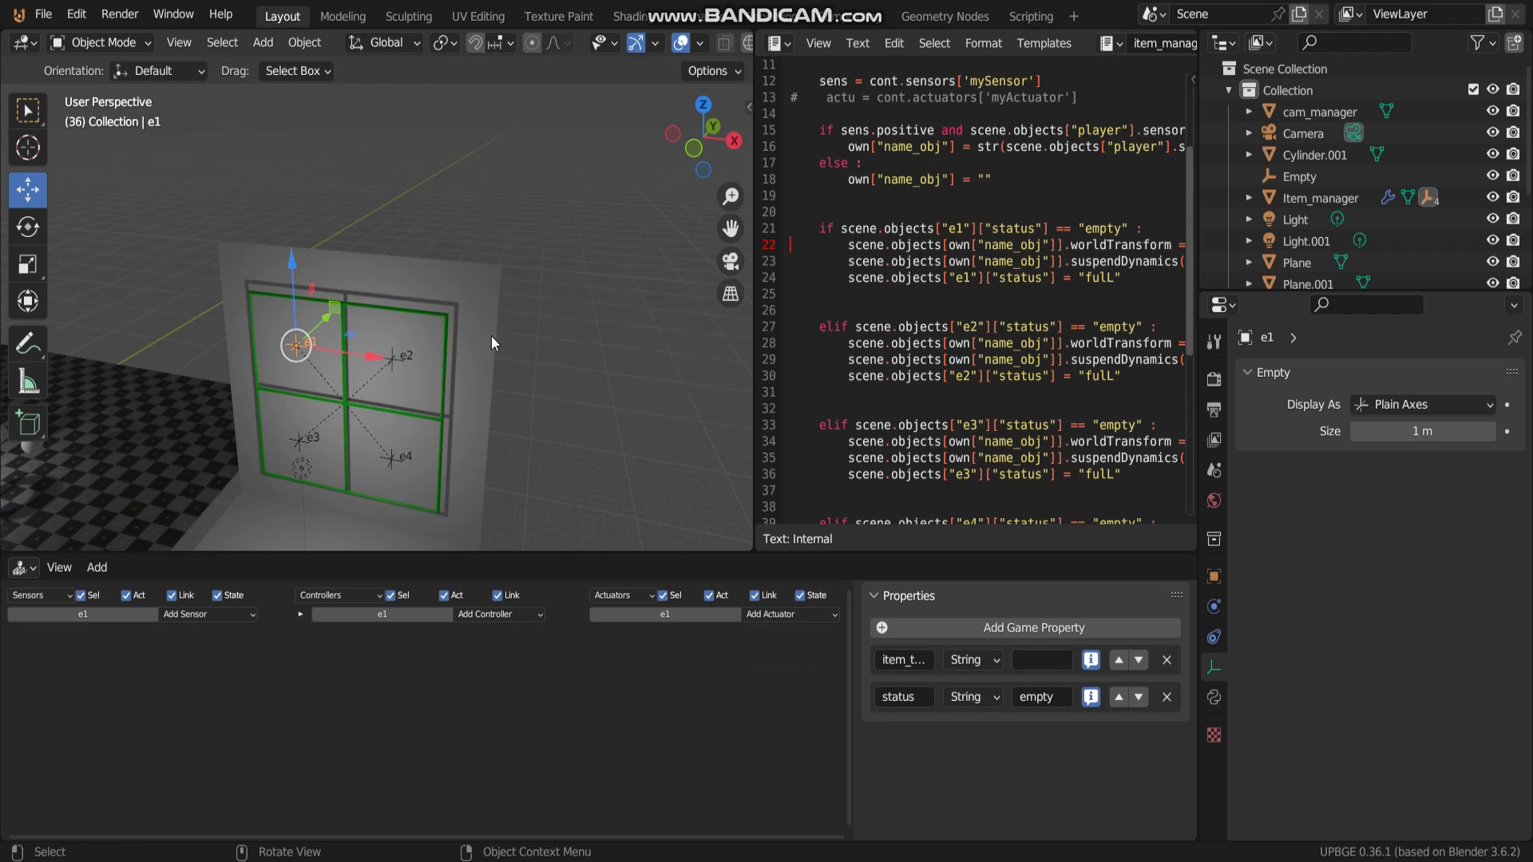
{"action": "scroll", "coordinate": [401, 354], "scroll_direction": "up", "scroll_amount": 2}
{"action": "scroll", "coordinate": [422, 326], "scroll_direction": "up", "scroll_amount": 1}
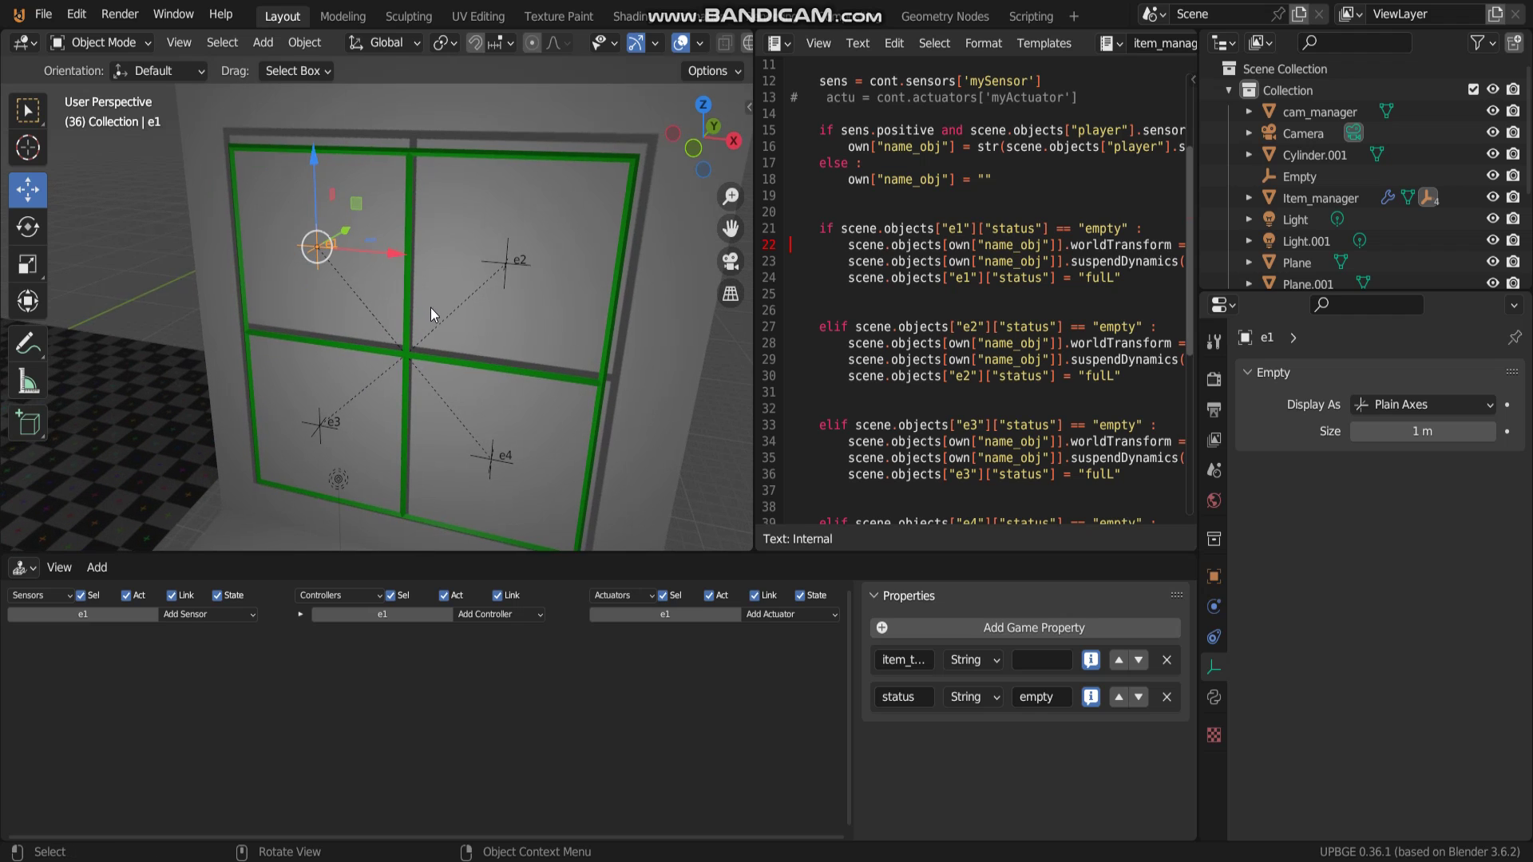
{"action": "scroll", "coordinate": [434, 303], "scroll_direction": "down", "scroll_amount": 1}
Face the inventory panel from the front and widen the code editor beside the viewport.
{"action": "middle_click_drag", "start_coordinate": [436, 300], "coordinate": [413, 288]}
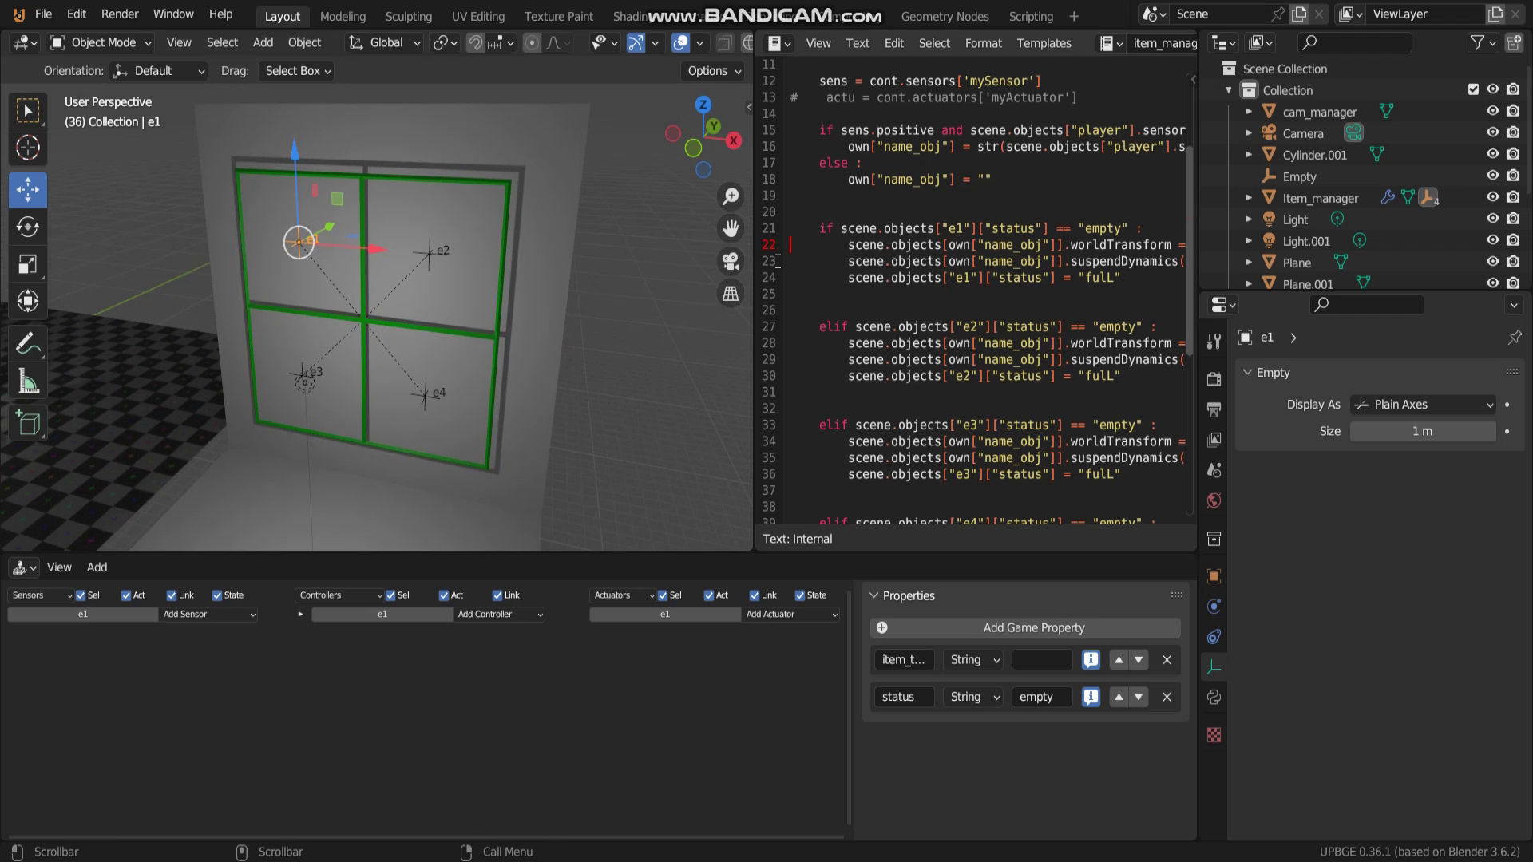
{"action": "left_click_drag", "start_coordinate": [753, 286], "coordinate": [663, 286]}
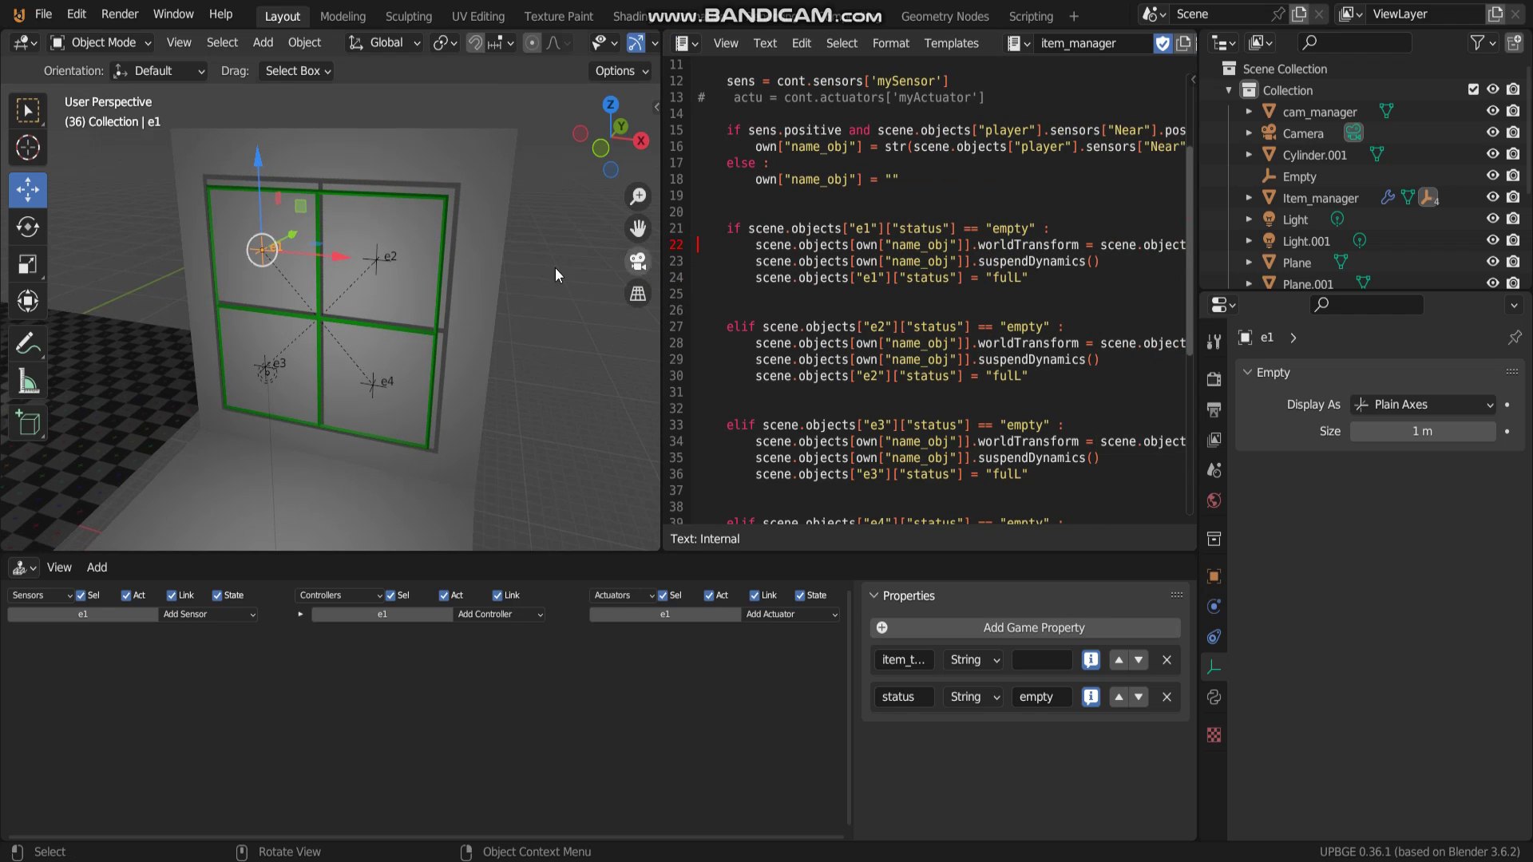
{"action": "middle_click_drag", "start_coordinate": [555, 267], "coordinate": [438, 301]}
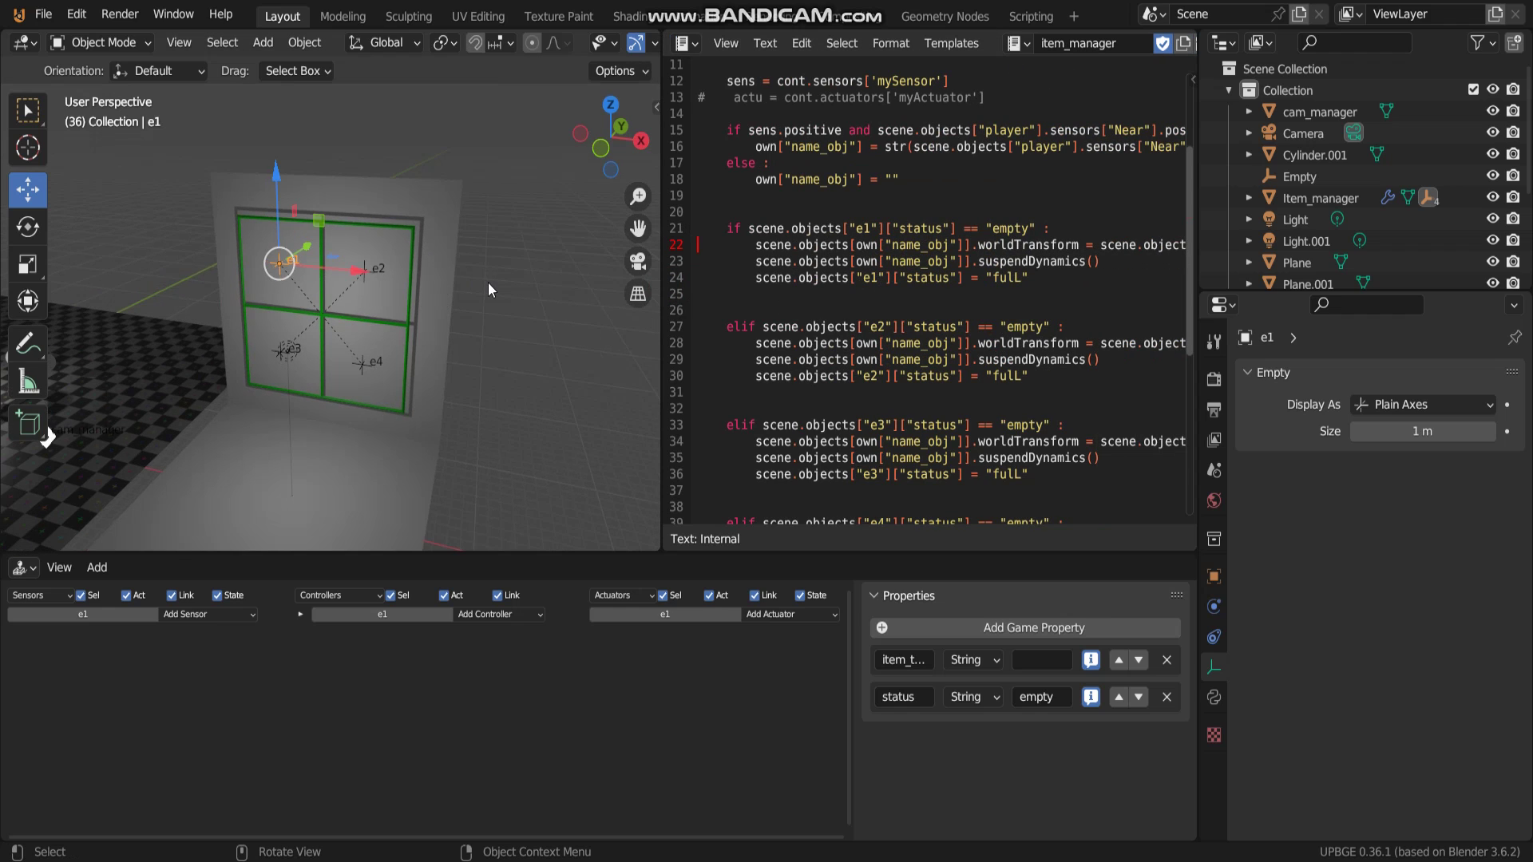
{"action": "scroll", "coordinate": [374, 250], "scroll_direction": "up", "scroll_amount": 2}
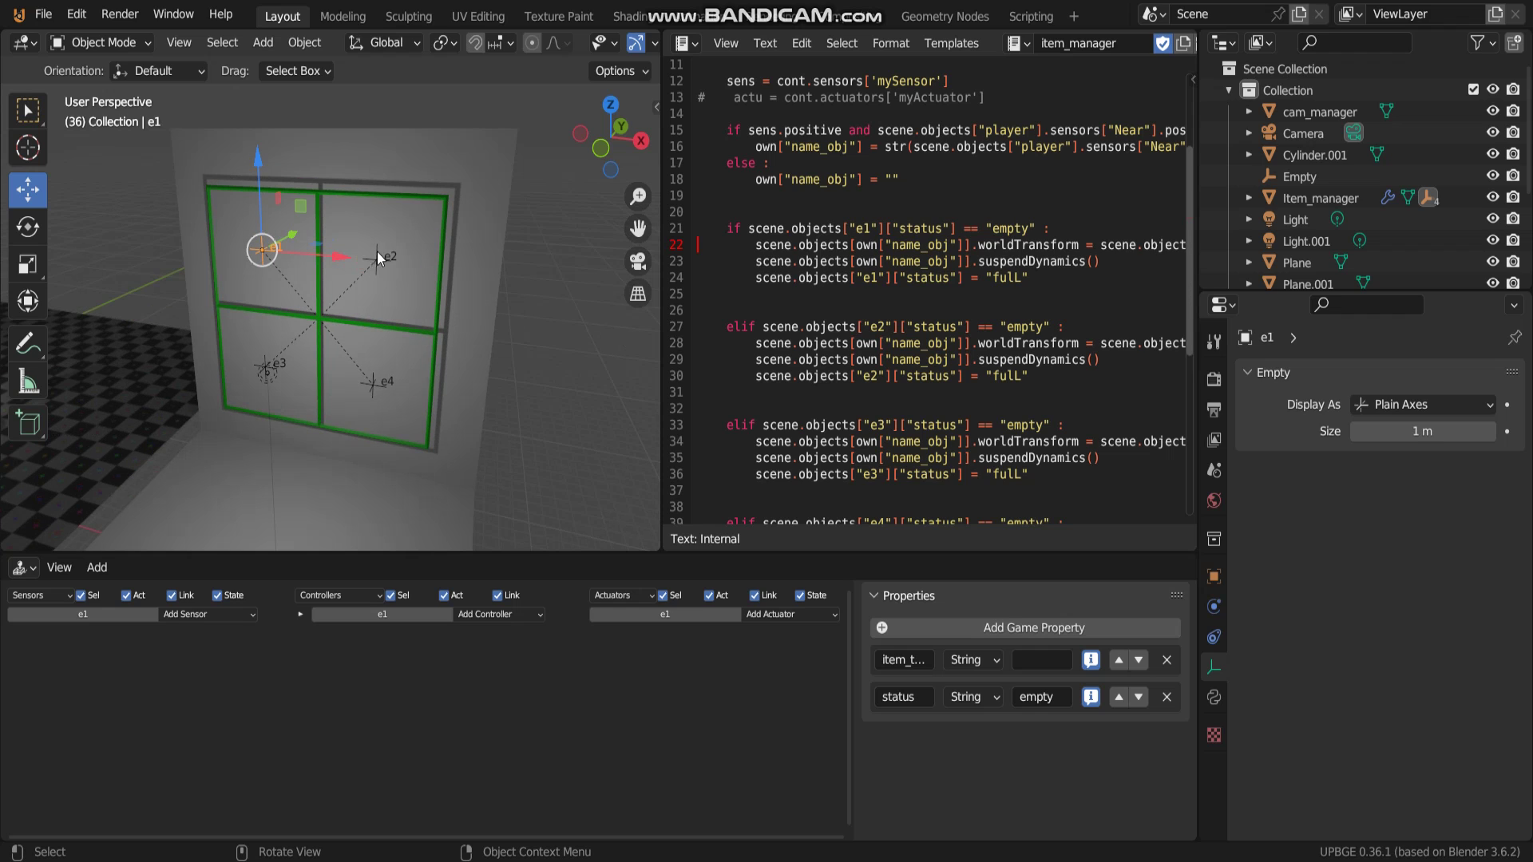
Select the Item_manager frame and check which script its Python controller runs.
{"action": "left_click", "coordinate": [378, 199]}
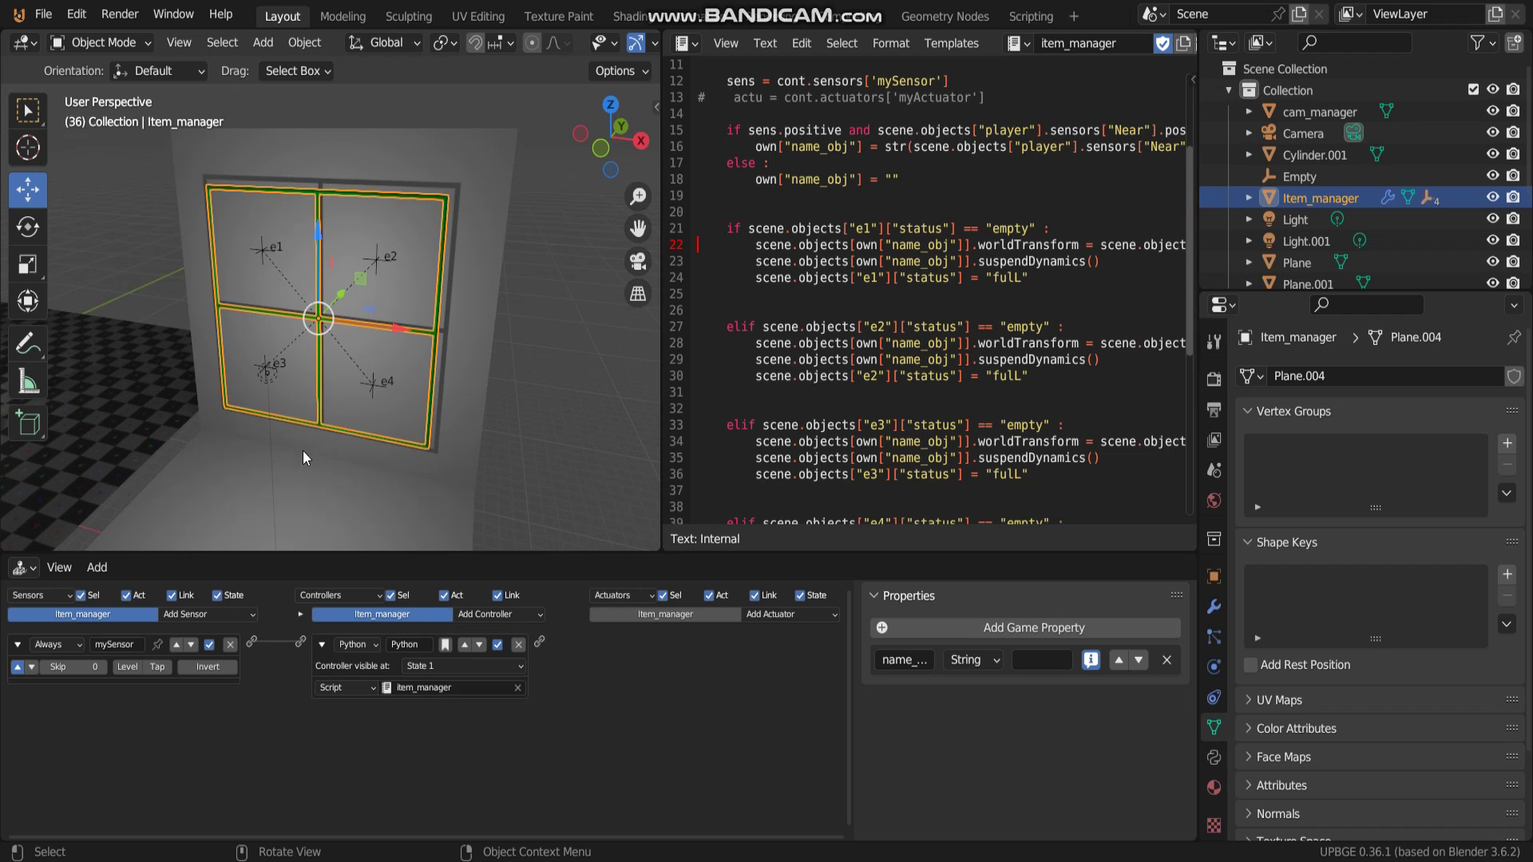
{"action": "scroll", "coordinate": [289, 763], "scroll_direction": "up", "scroll_amount": 1}
{"action": "scroll", "coordinate": [377, 761], "scroll_direction": "up", "scroll_amount": 1}
{"action": "scroll", "coordinate": [436, 772], "scroll_direction": "up", "scroll_amount": 2}
{"action": "scroll", "coordinate": [644, 759], "scroll_direction": "up", "scroll_amount": 2}
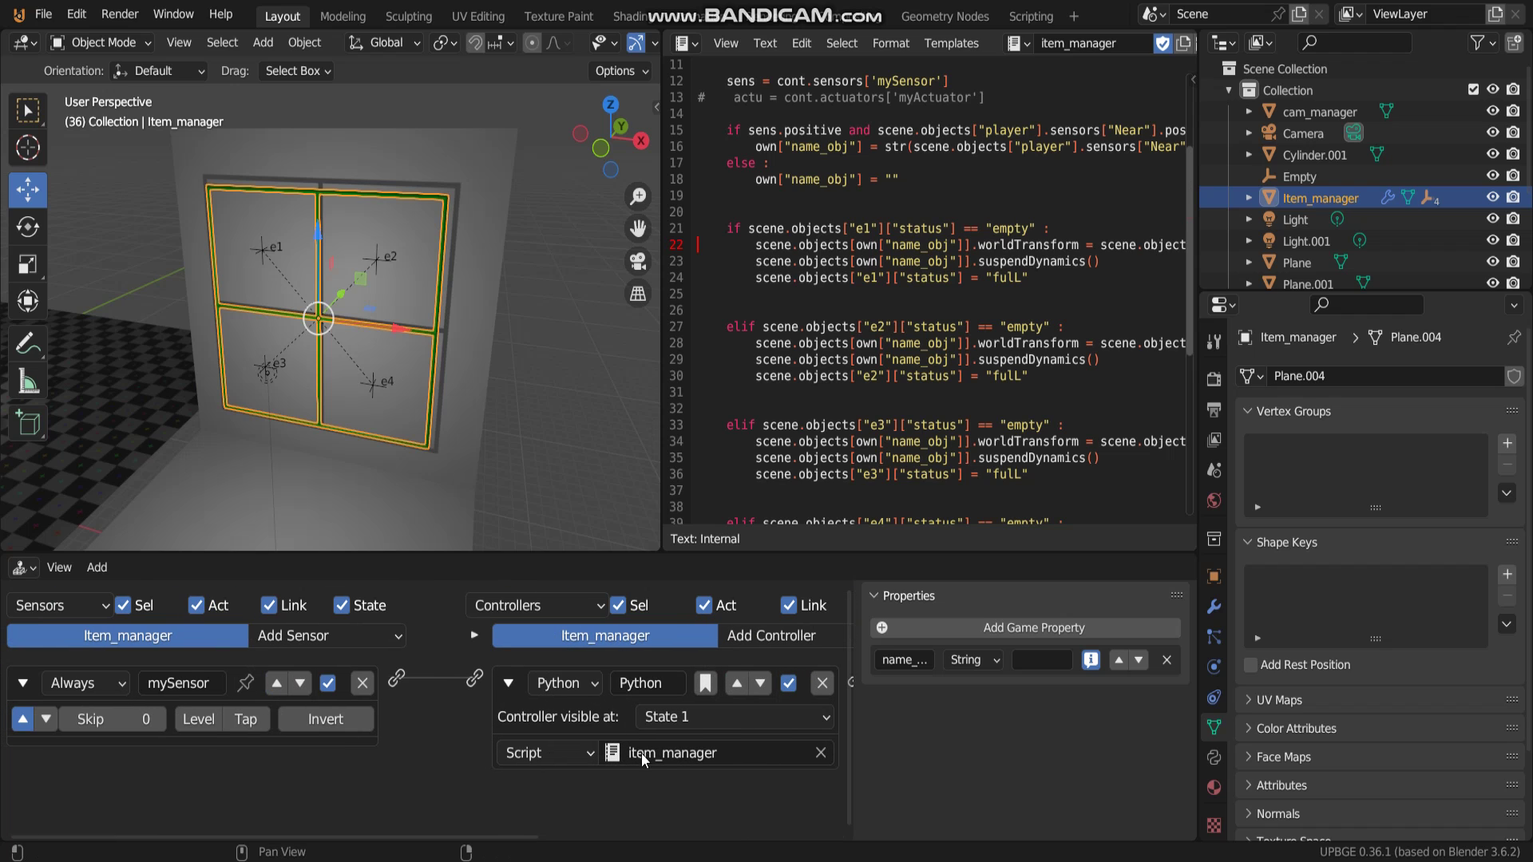
{"action": "left_click", "coordinate": [647, 760]}
{"action": "left_click", "coordinate": [685, 792]}
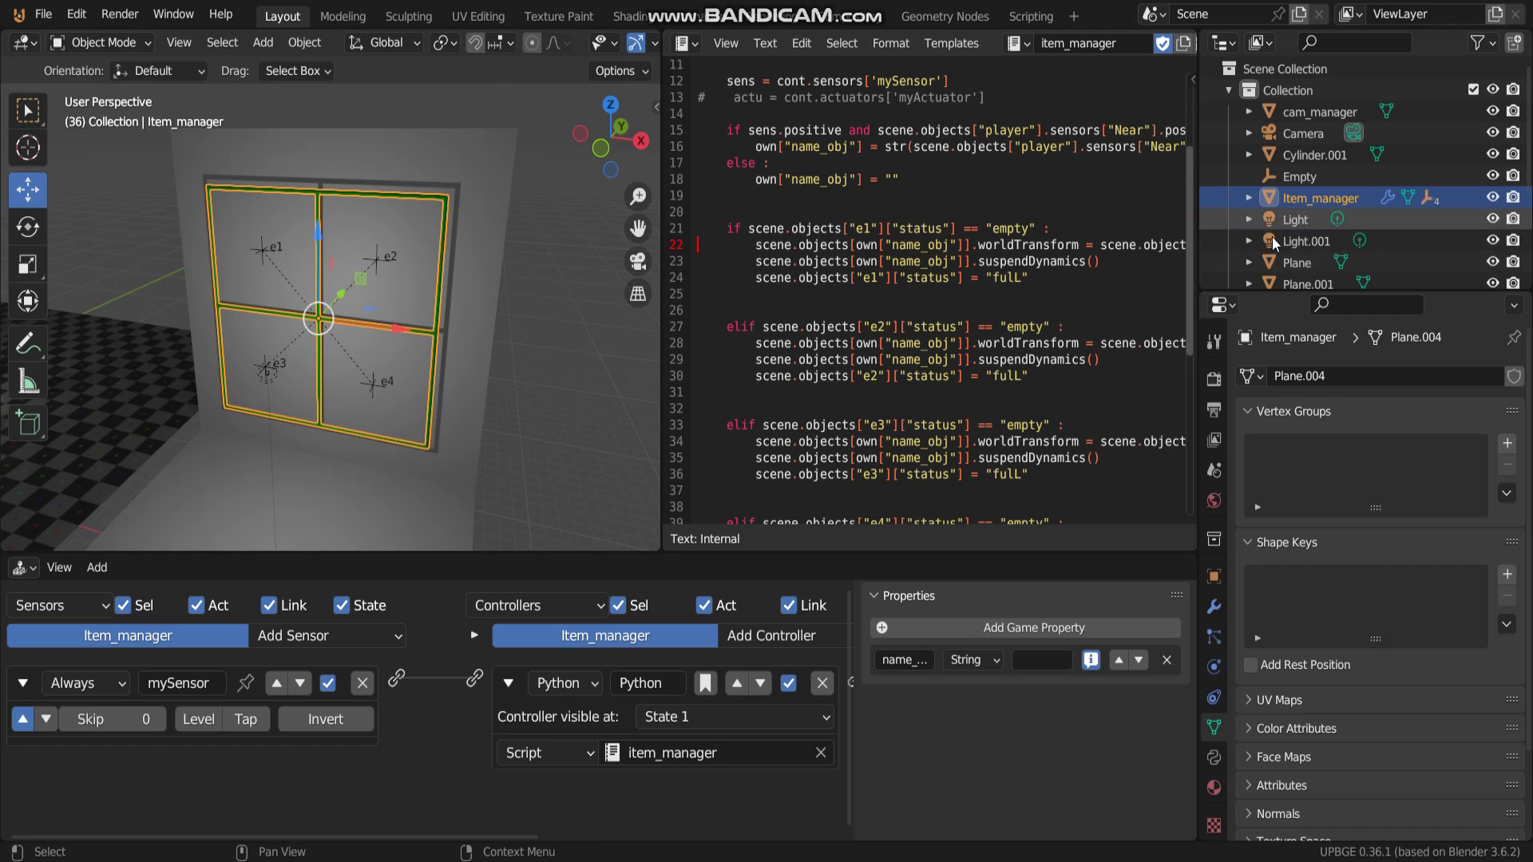
Enlarge the text editor to show the item_manager script from its first line.
{"action": "left_click_drag", "start_coordinate": [1197, 300], "coordinate": [1377, 300]}
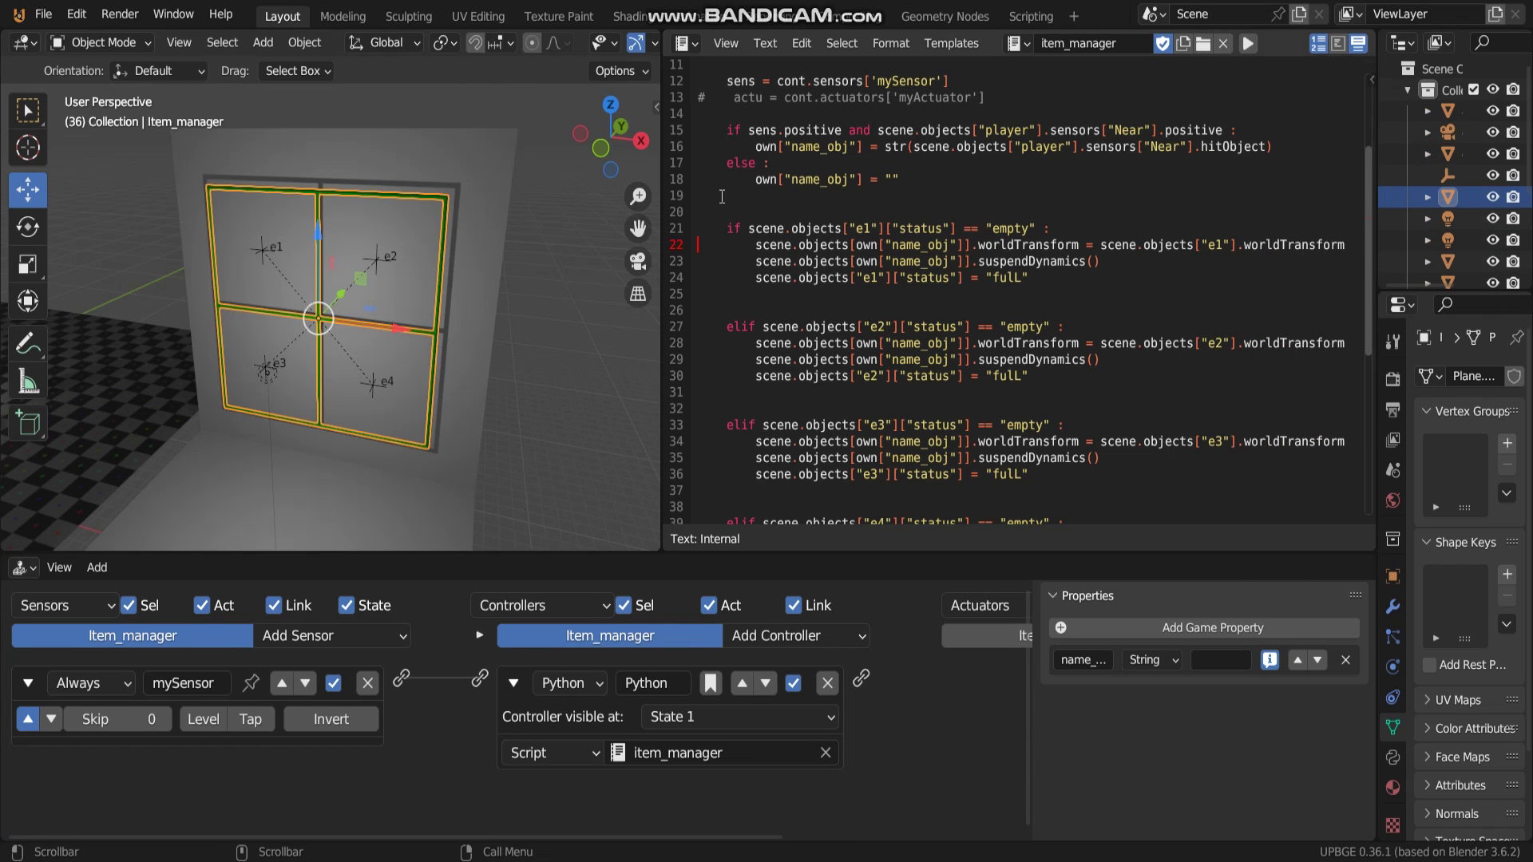
{"action": "left_click_drag", "start_coordinate": [658, 265], "coordinate": [515, 263]}
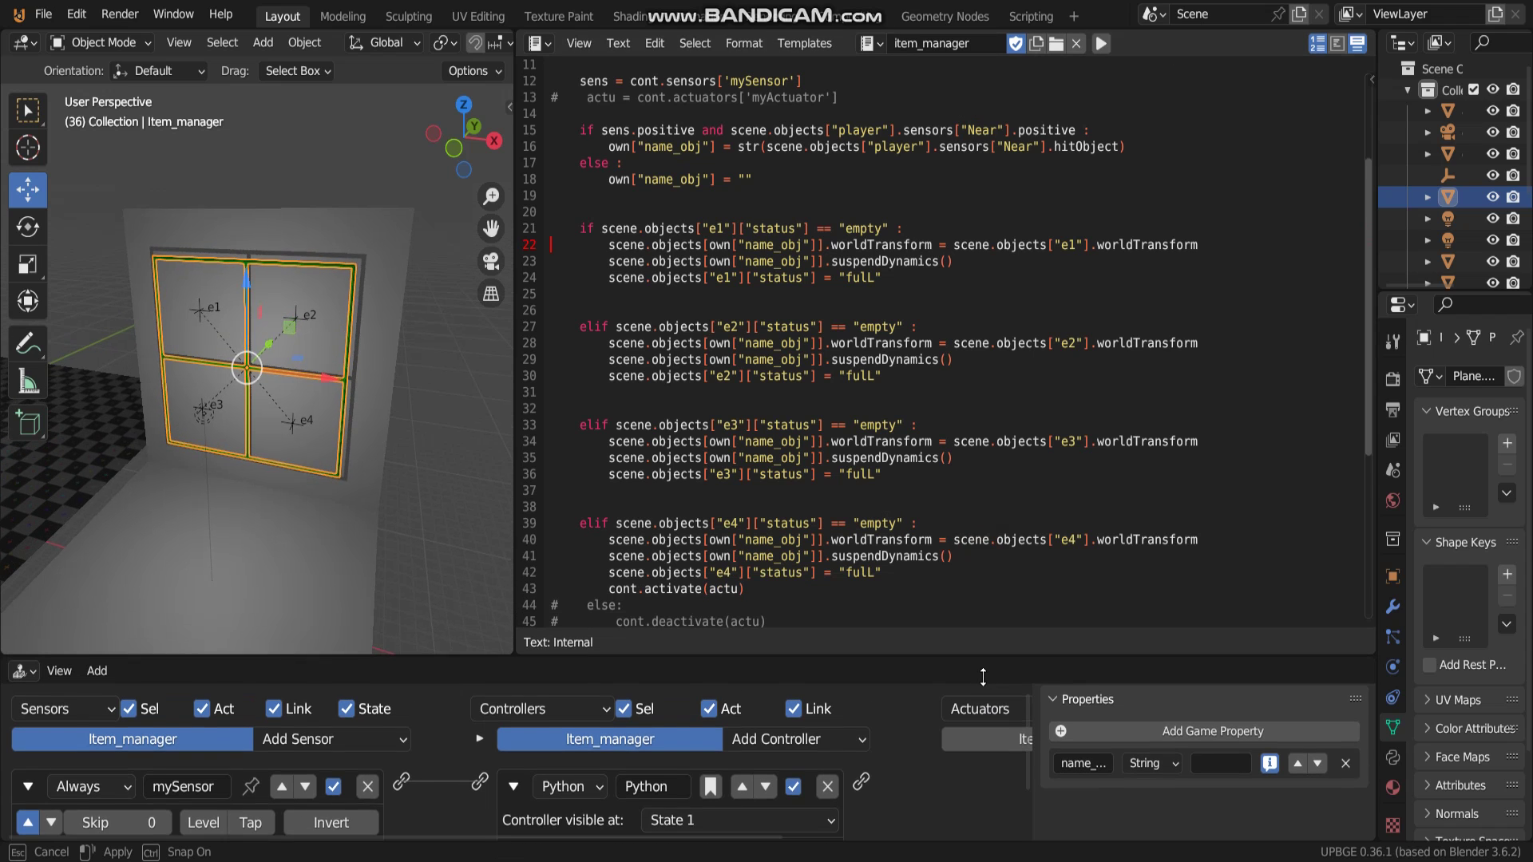
{"action": "left_click_drag", "start_coordinate": [979, 557], "coordinate": [977, 679]}
{"action": "scroll", "coordinate": [953, 542], "scroll_direction": "down", "scroll_amount": 3}
{"action": "scroll", "coordinate": [918, 428], "scroll_direction": "down", "scroll_amount": 1}
{"action": "scroll", "coordinate": [874, 384], "scroll_direction": "up", "scroll_amount": 7}
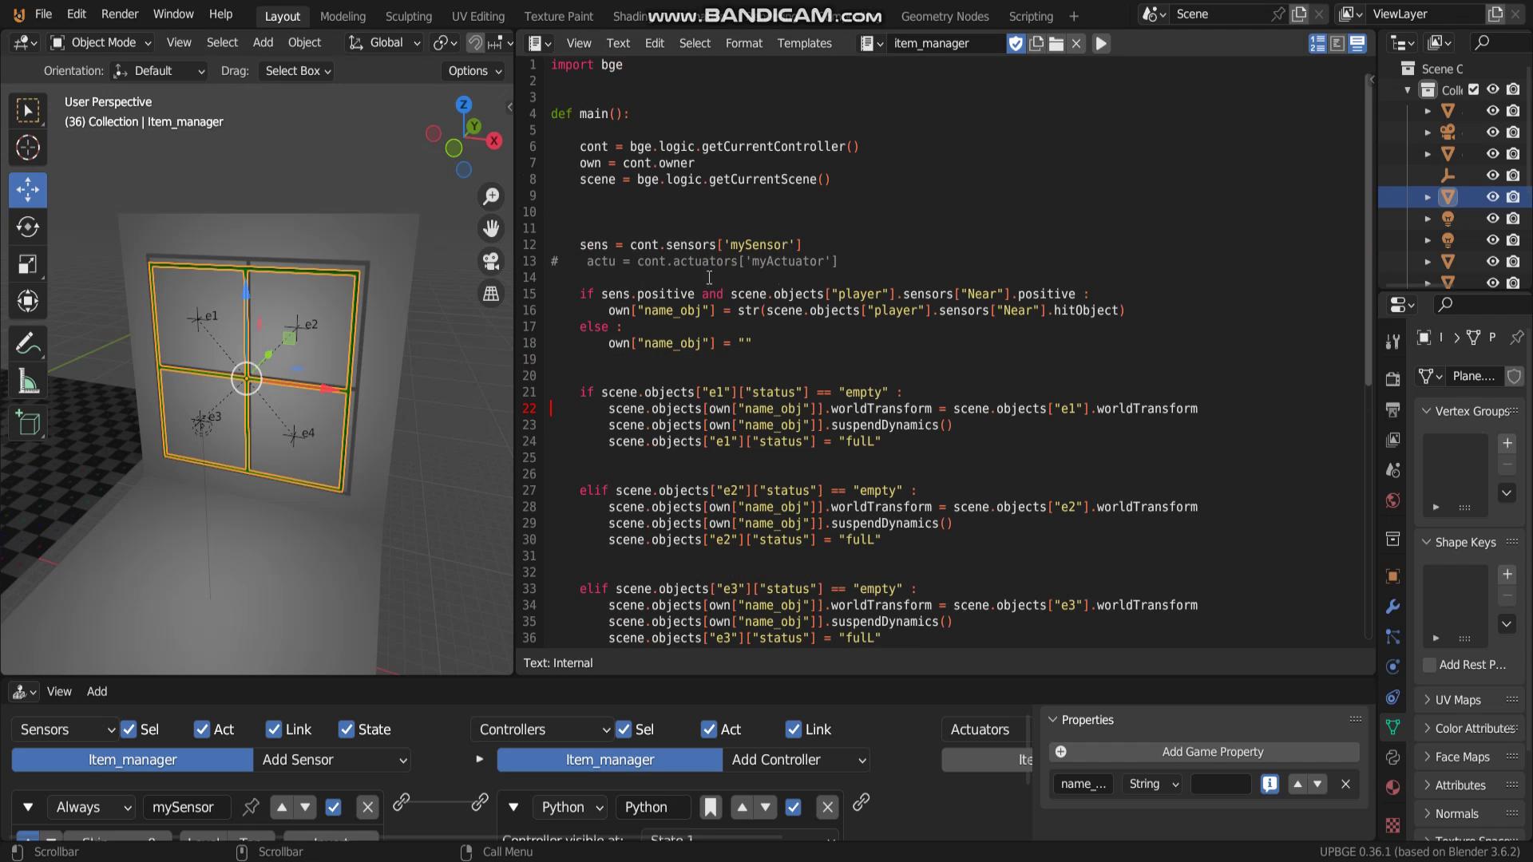
Remove the blank lines above the sensor lookup and add # separator rows on lines 12 and 19.
{"action": "left_click", "coordinate": [560, 235]}
{"action": "key", "text": "BackSpace"}
{"action": "key", "text": "BackSpace"}
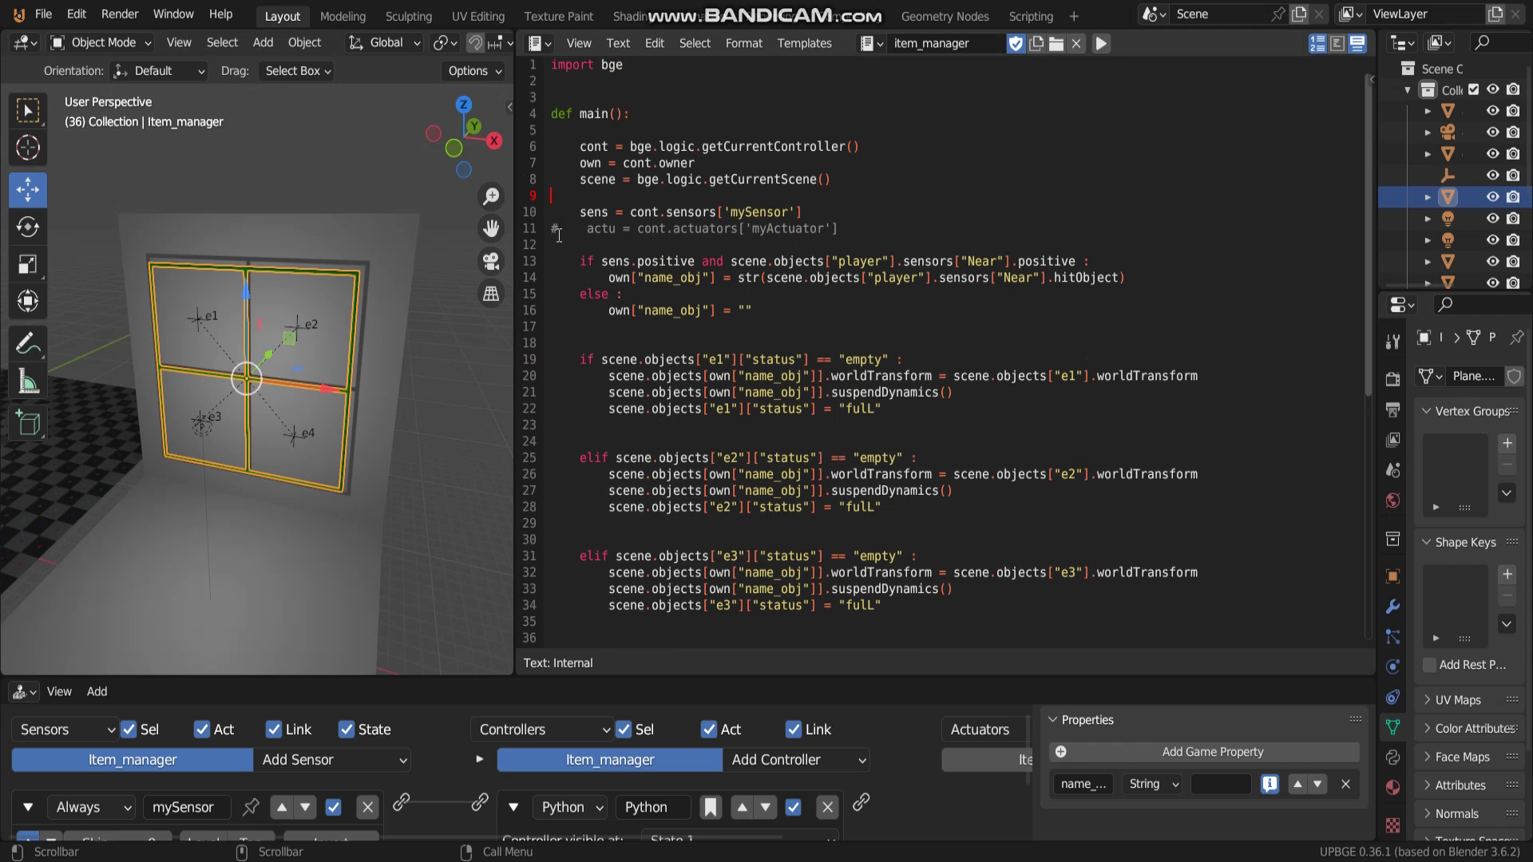
{"action": "key", "text": "BackSpace"}
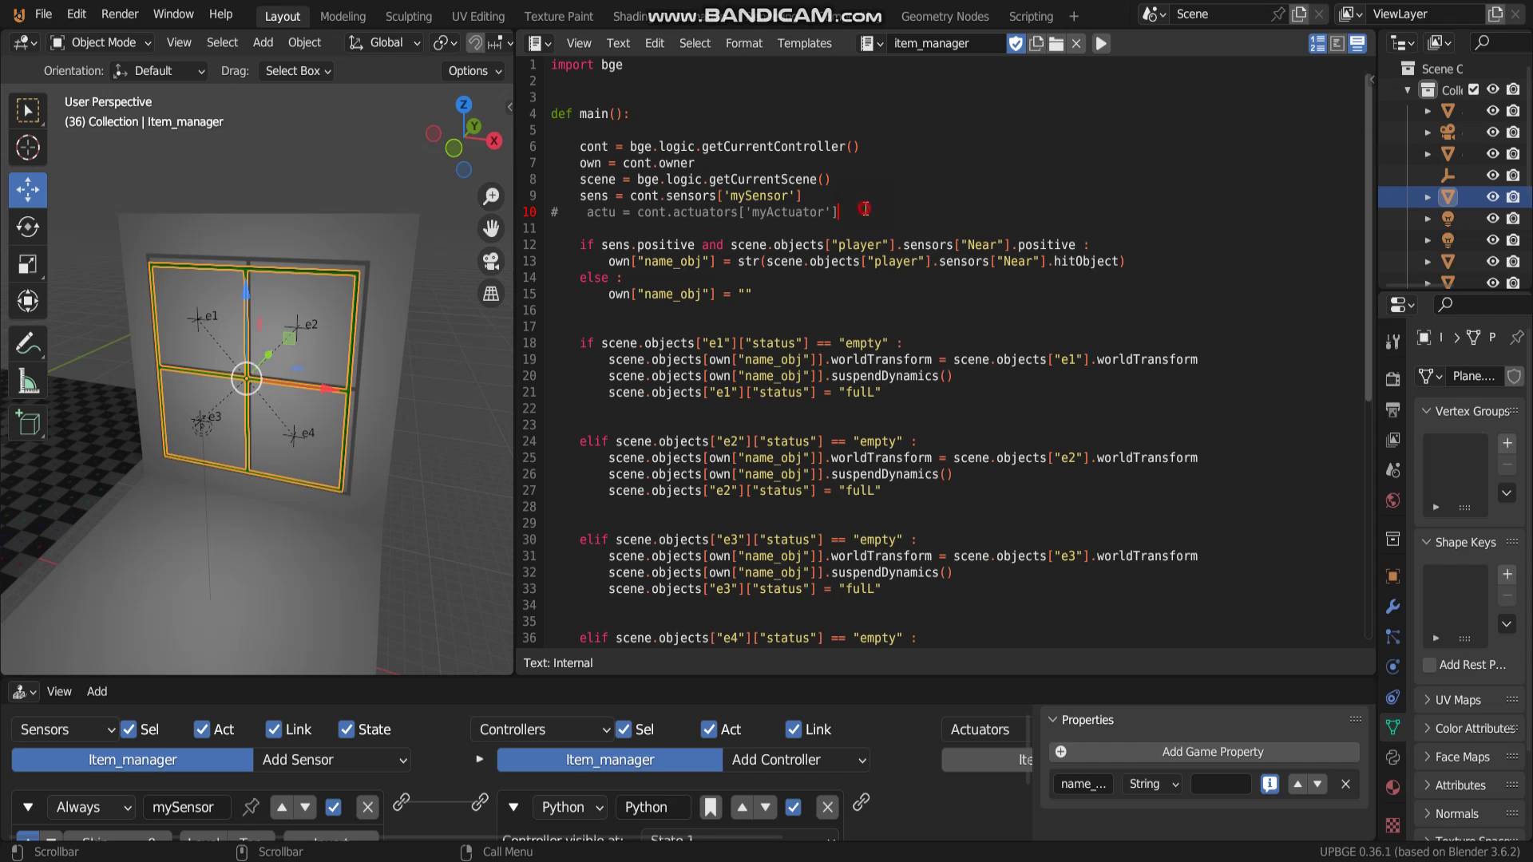
{"action": "left_click", "coordinate": [856, 226]}
{"action": "key", "text": "Return"}
{"action": "key", "text": "Return"}
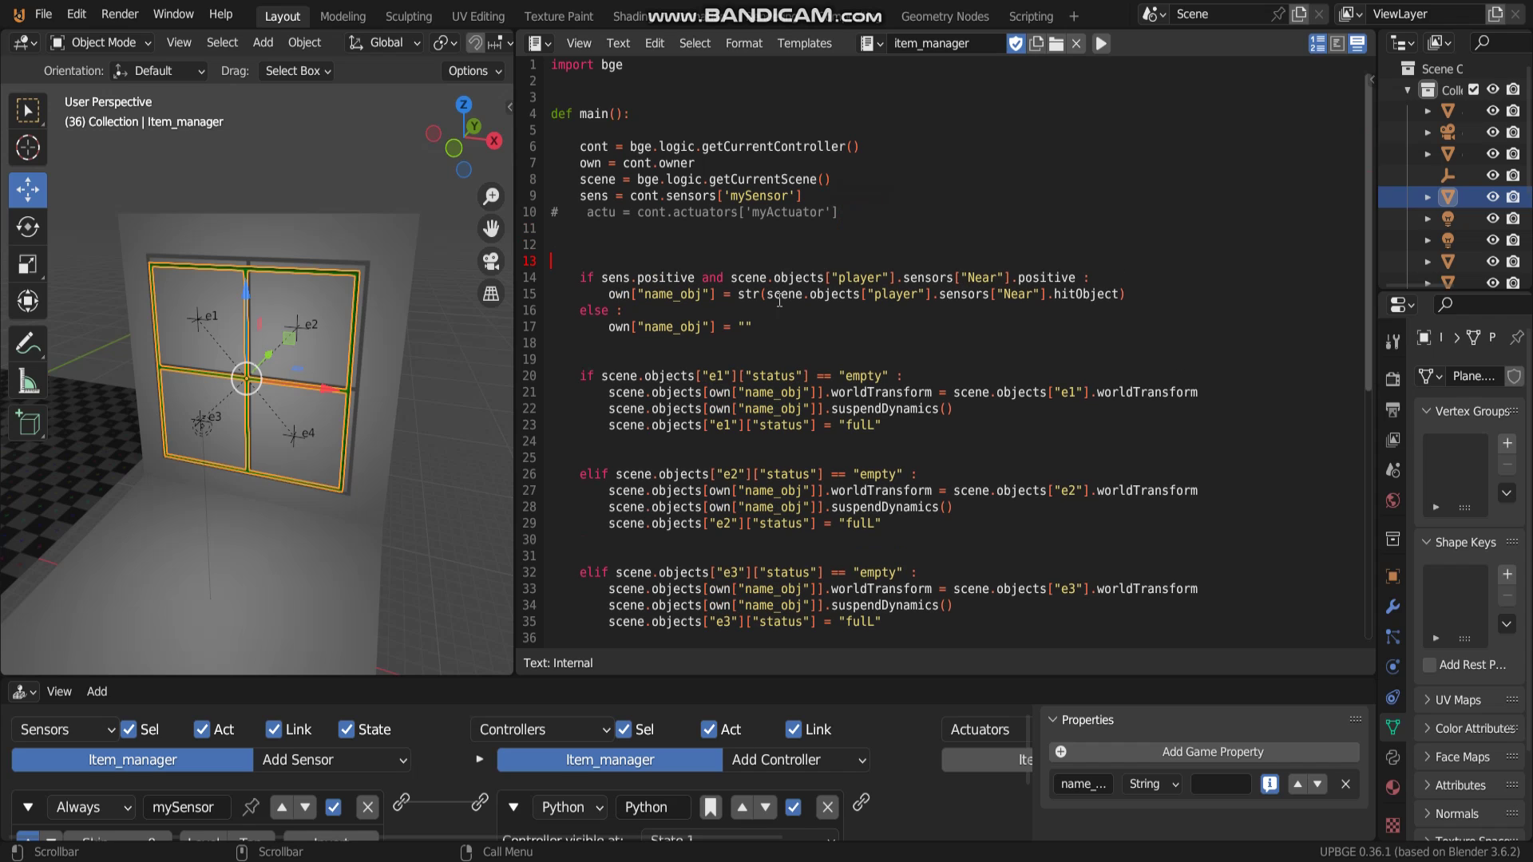
{"action": "left_click", "coordinate": [547, 242]}
{"action": "type", "text": "##############"}
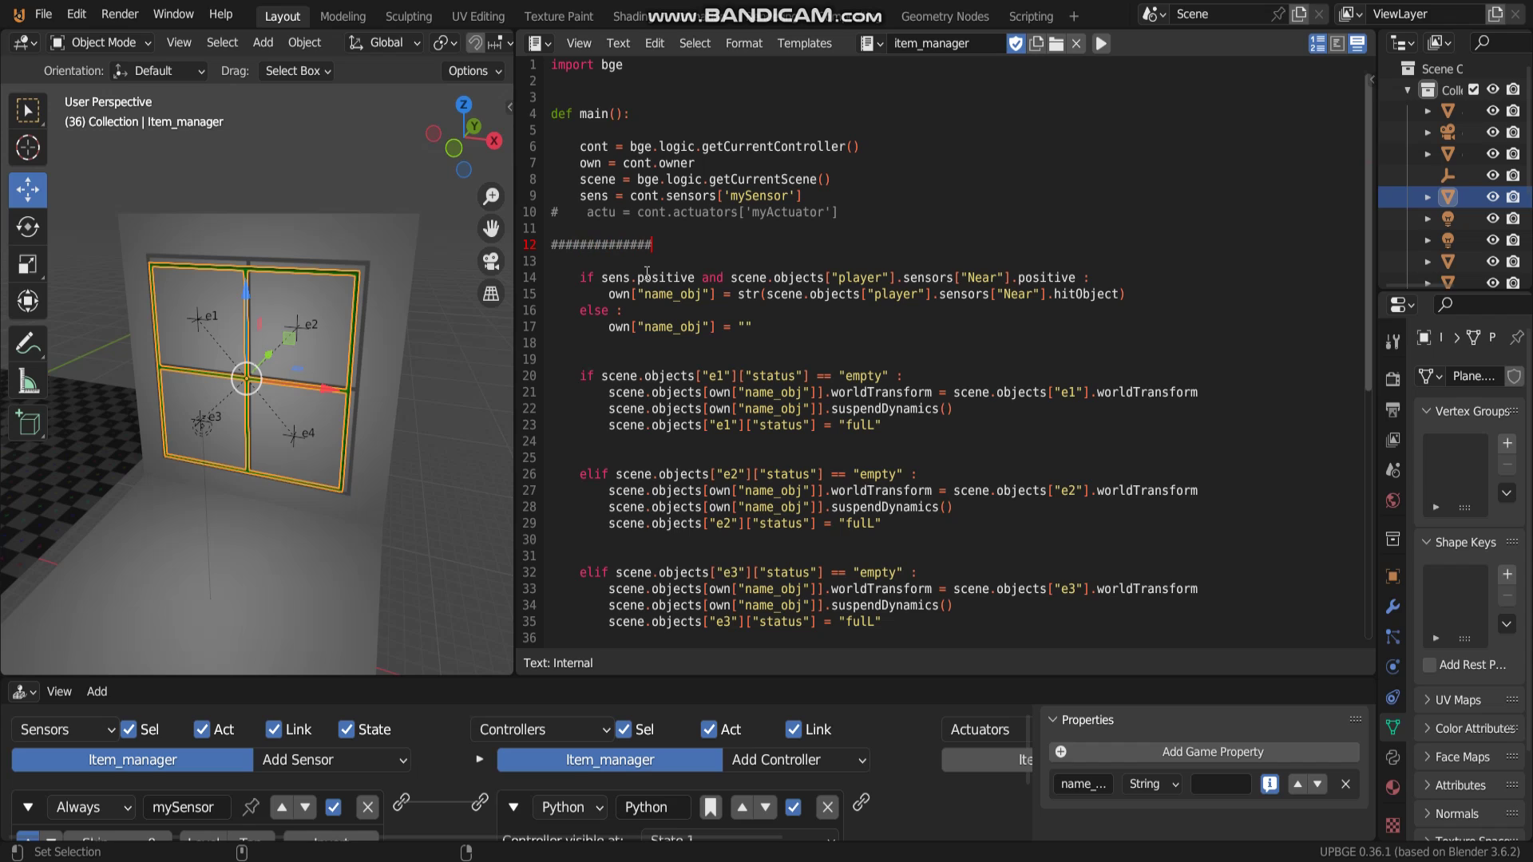
{"action": "type", "text": "#####################################"}
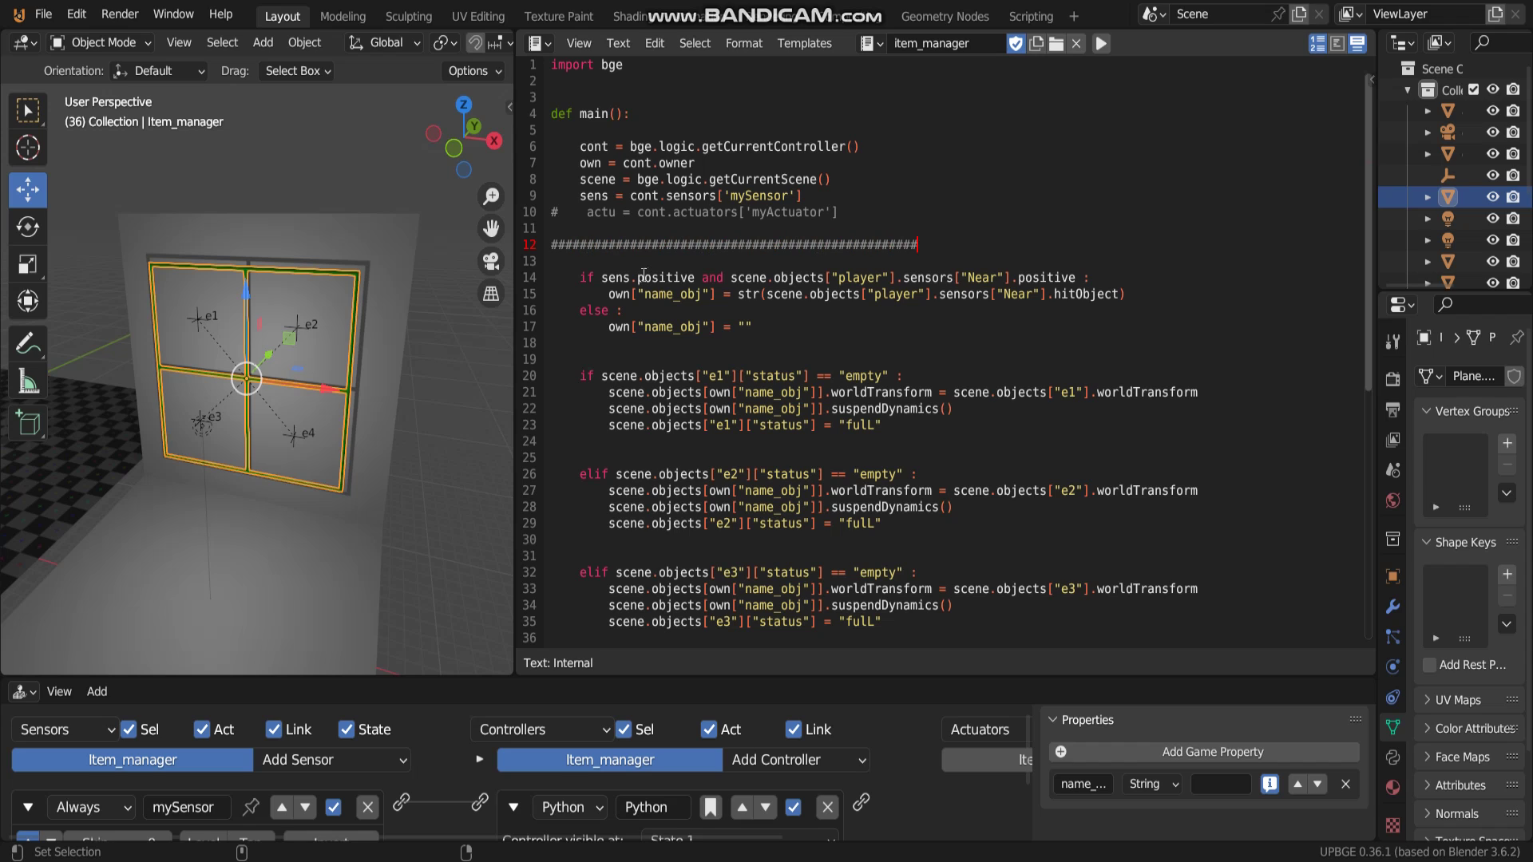
{"action": "type", "text": "###########################"}
{"action": "left_click", "coordinate": [581, 359]}
{"action": "type", "text": "#"}
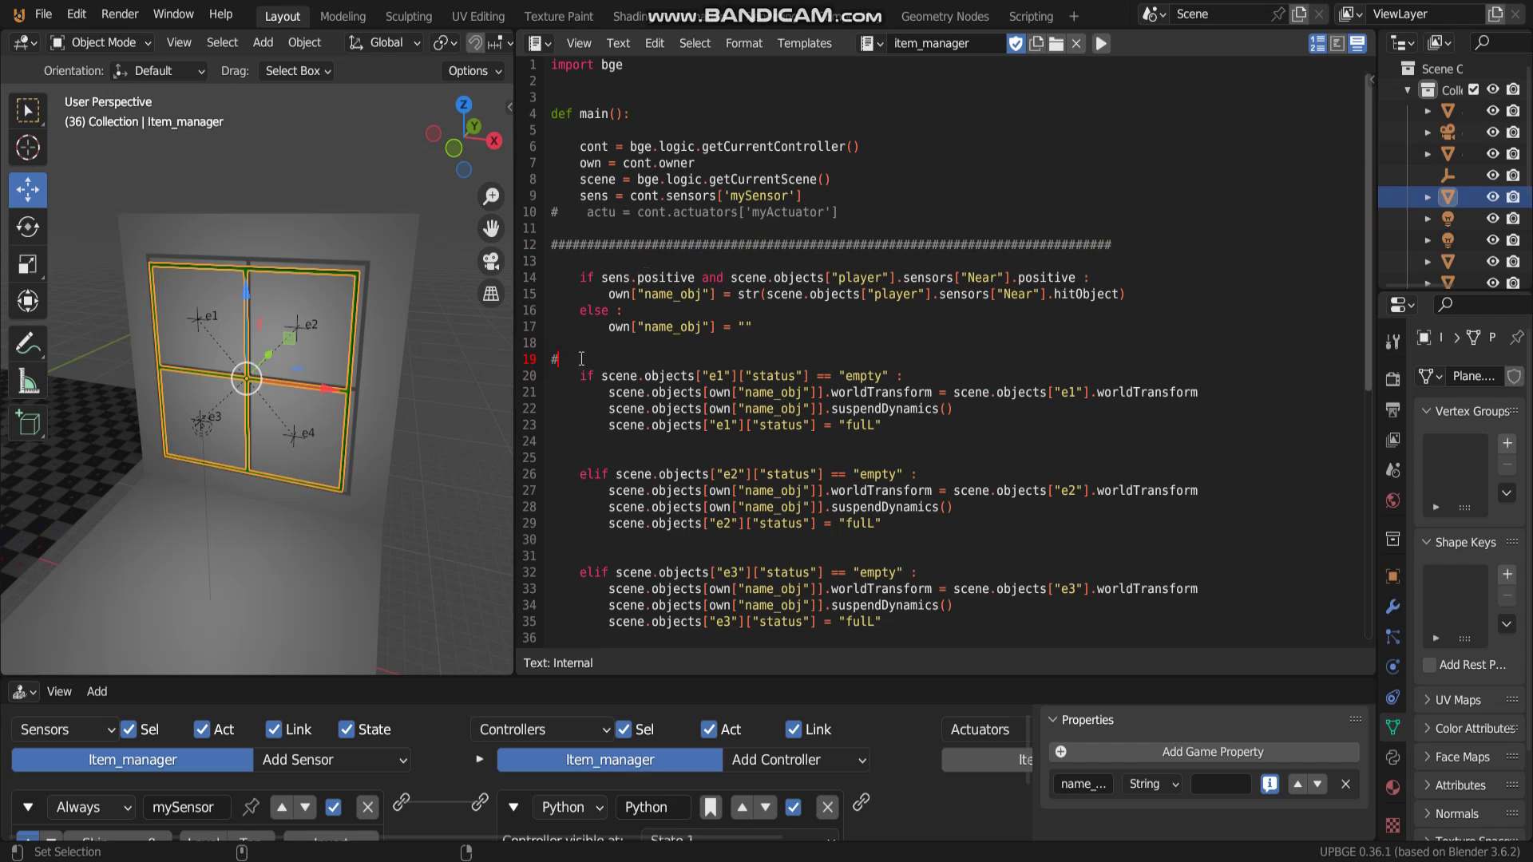
{"action": "type", "text": "##################################"}
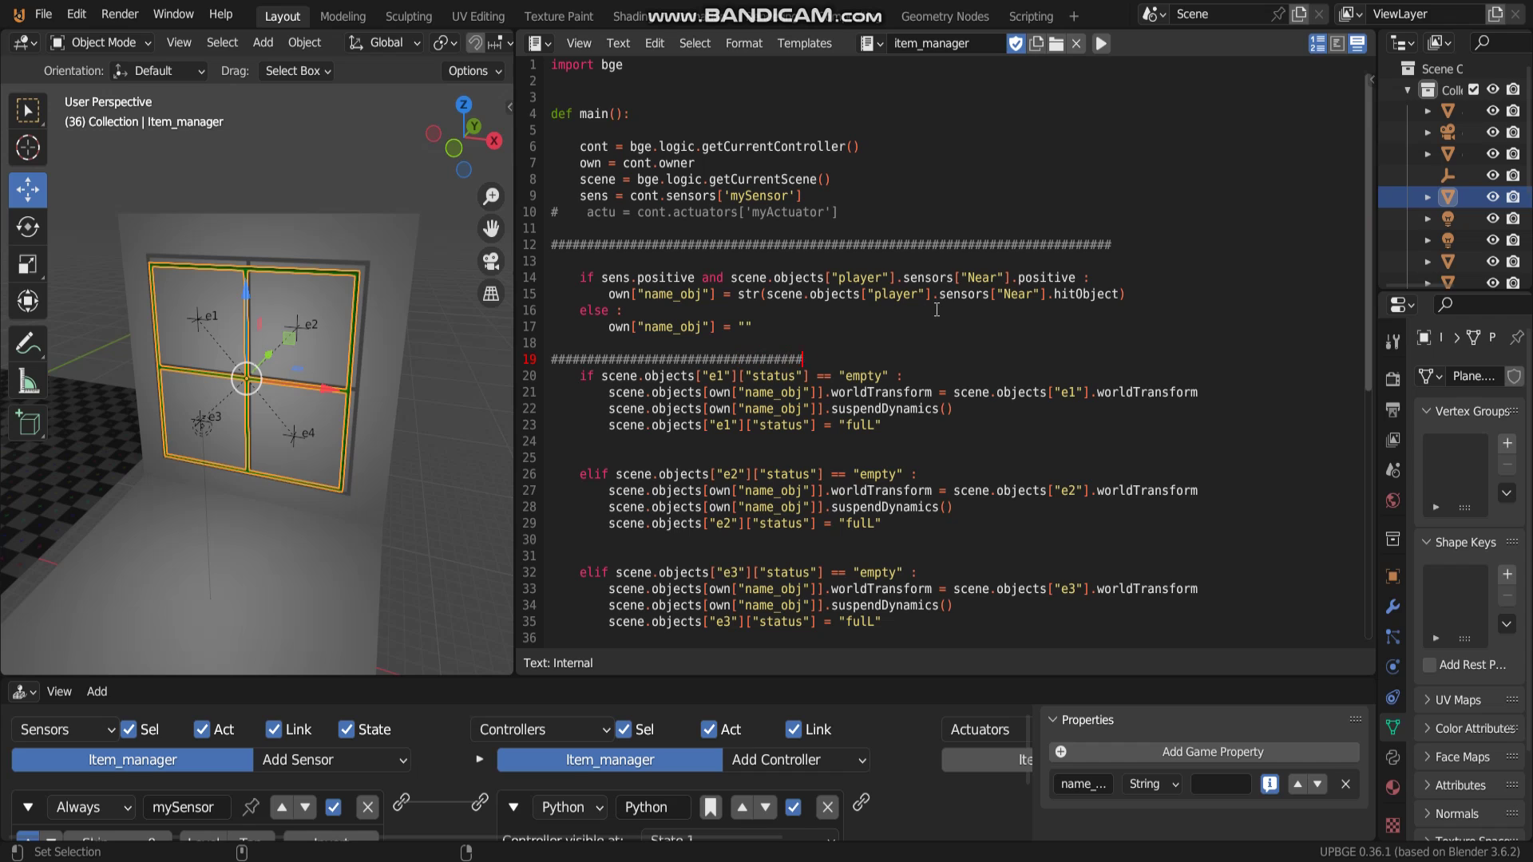
{"action": "type", "text": "##################################"}
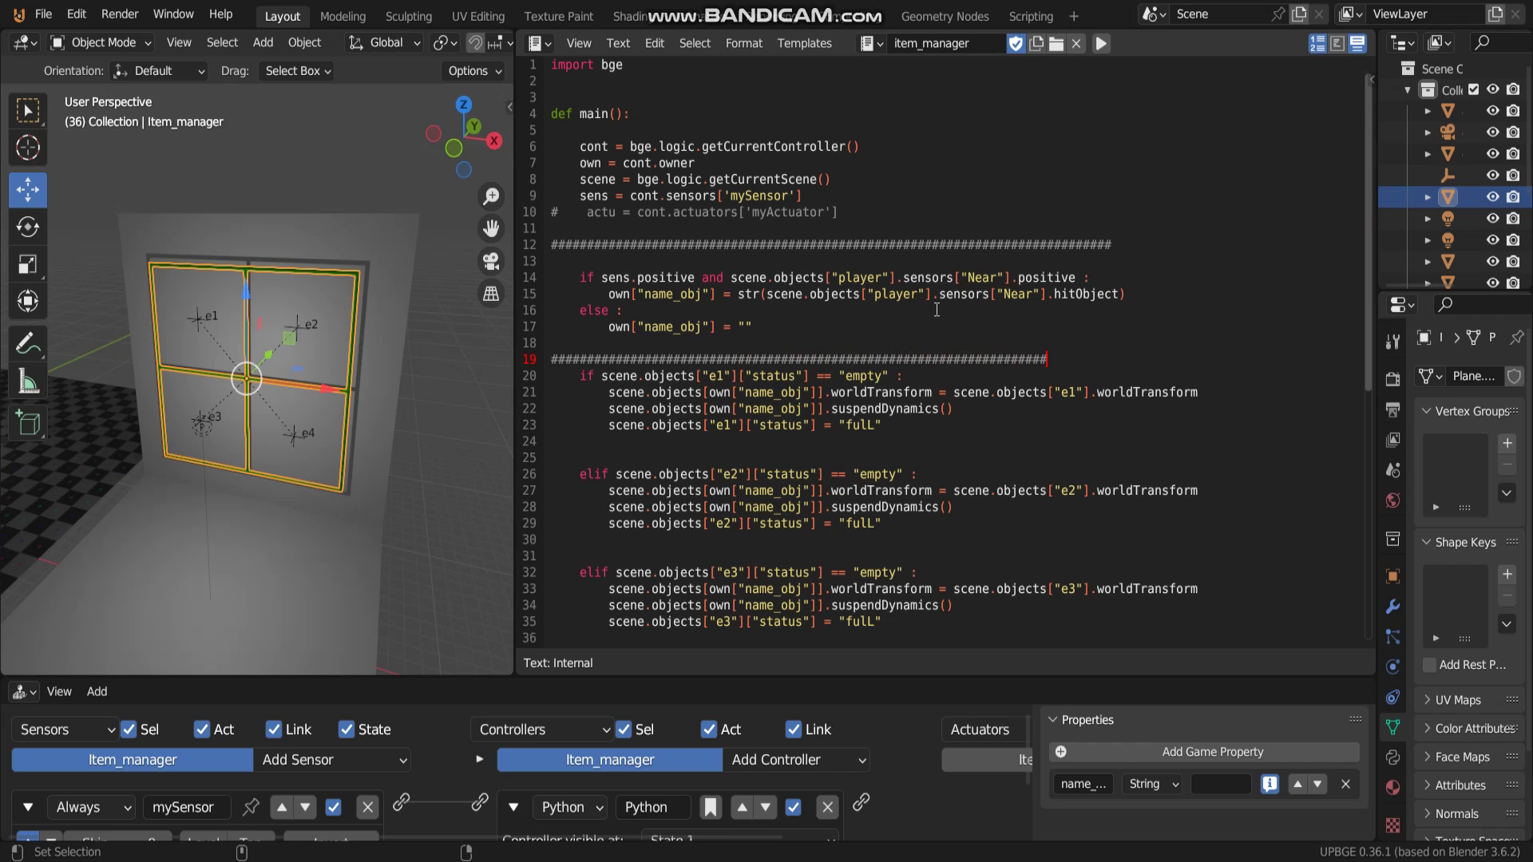
{"action": "type", "text": "#############"}
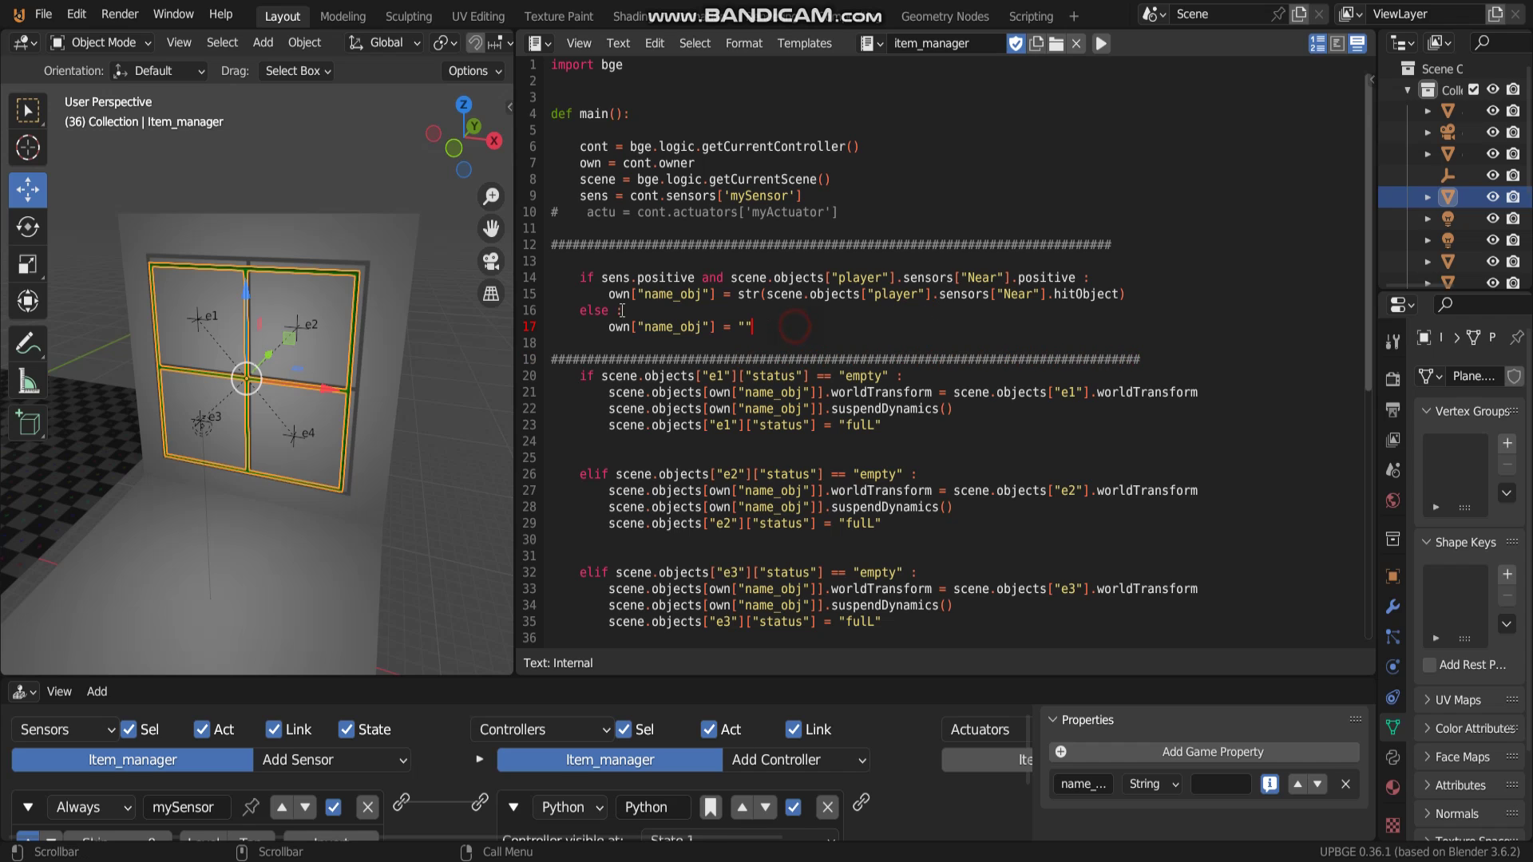
Select the pickup-detection block, lines 13 to 17.
{"action": "left_click_drag", "start_coordinate": [794, 327], "coordinate": [533, 279]}
{"action": "left_click", "coordinate": [772, 330]}
{"action": "key", "text": "shift+Up"}
{"action": "key", "text": "shift+Up"}
{"action": "key", "text": "shift+Up"}
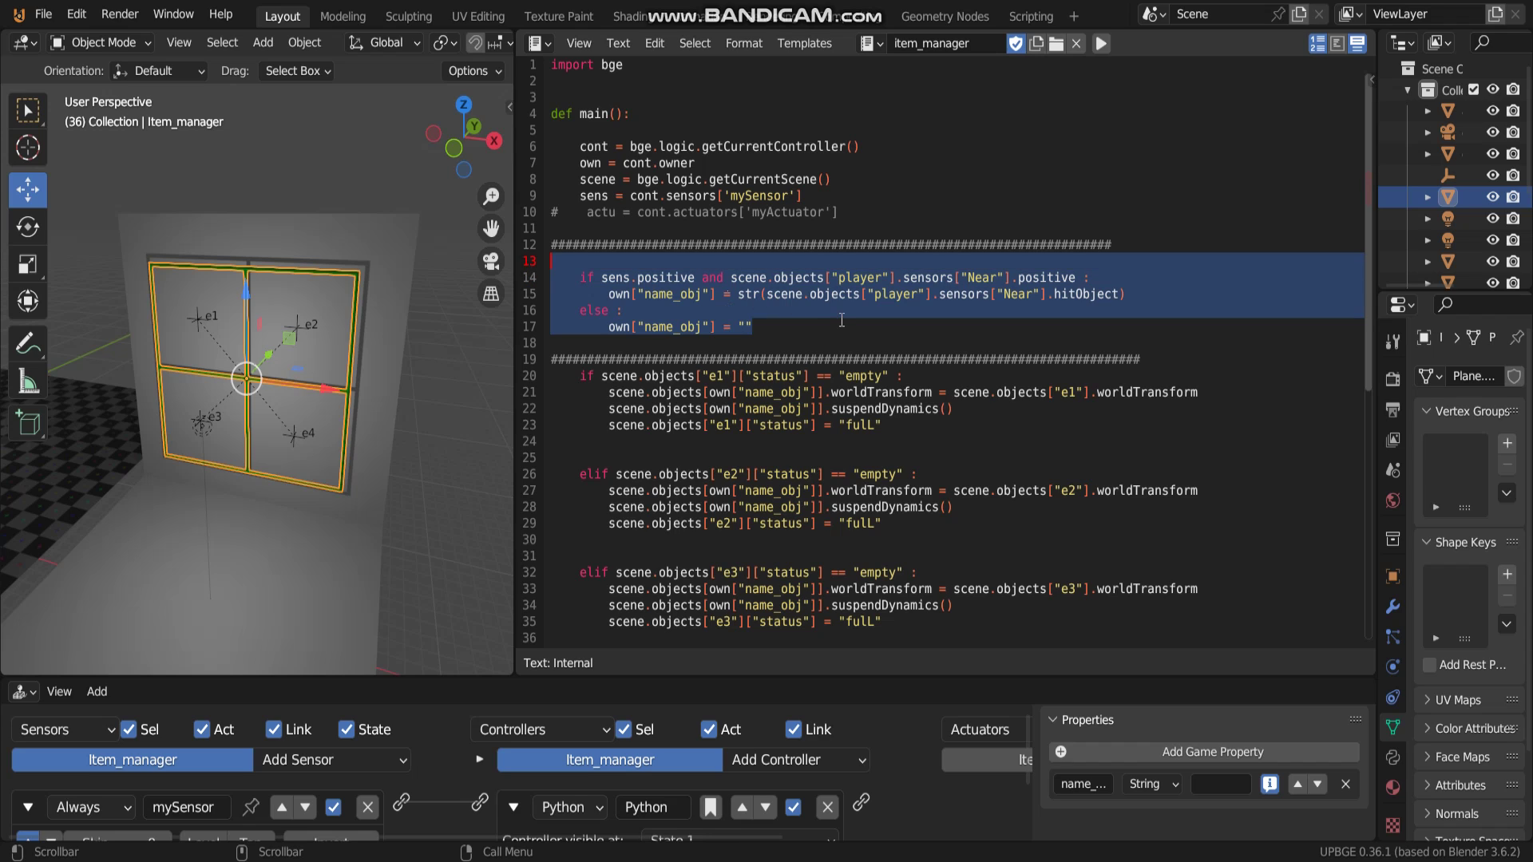
{"action": "left_click_drag", "start_coordinate": [820, 324], "coordinate": [516, 277]}
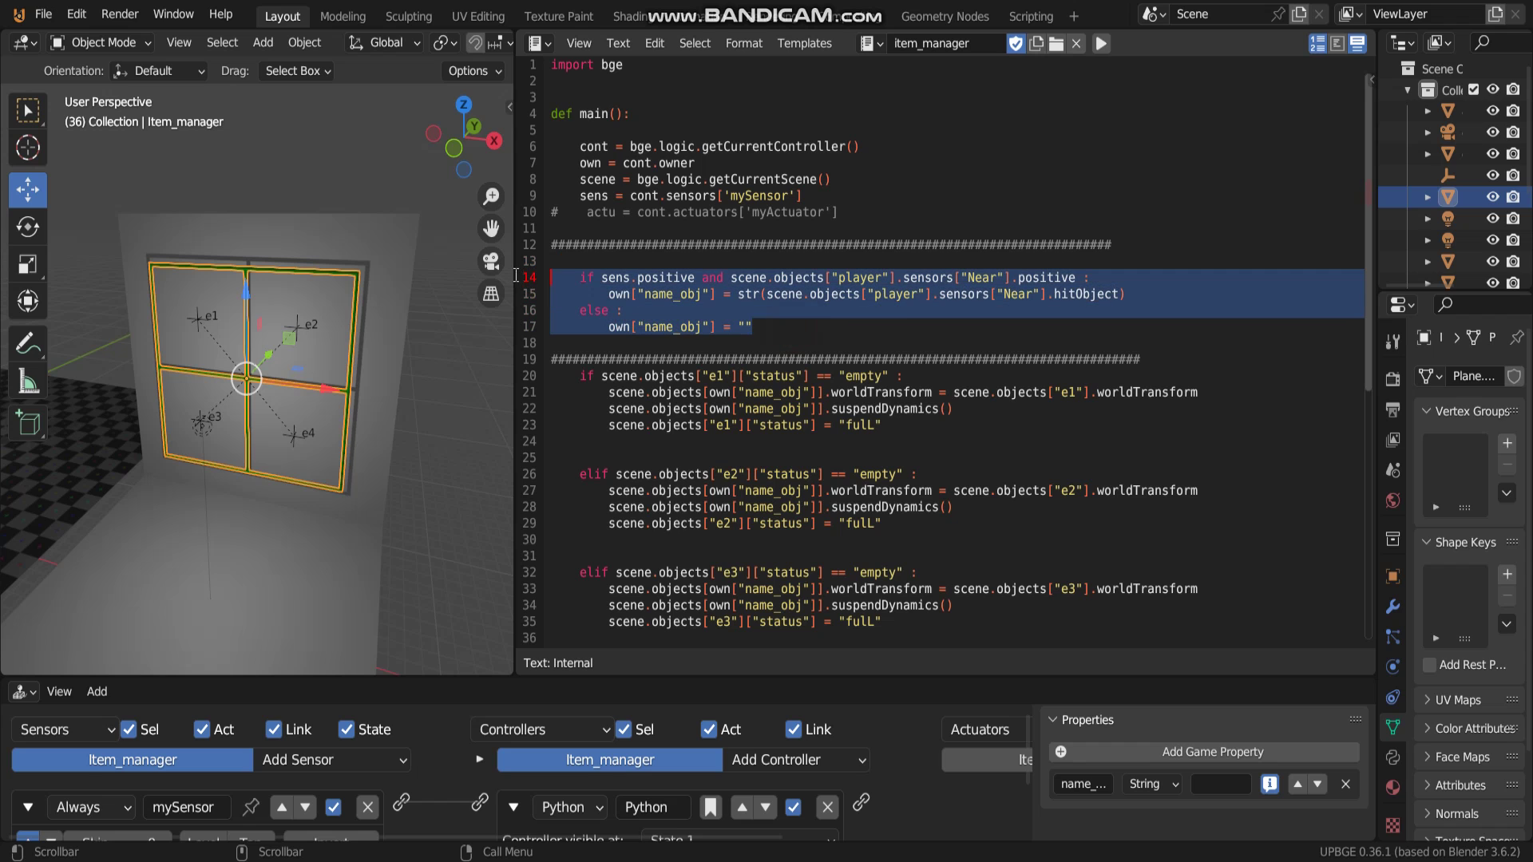
{"action": "scroll", "coordinate": [373, 374], "scroll_direction": "down", "scroll_amount": 5}
{"action": "mouse_move", "coordinate": [263, 398]}
{"action": "middle_mouse_down"}
{"action": "mouse_move", "coordinate": [295, 462]}
{"action": "mouse_move", "coordinate": [253, 466]}
{"action": "mouse_move", "coordinate": [324, 455]}
{"action": "mouse_move", "coordinate": [233, 432]}
{"action": "mouse_move", "coordinate": [431, 435]}
{"action": "middle_mouse_up"}
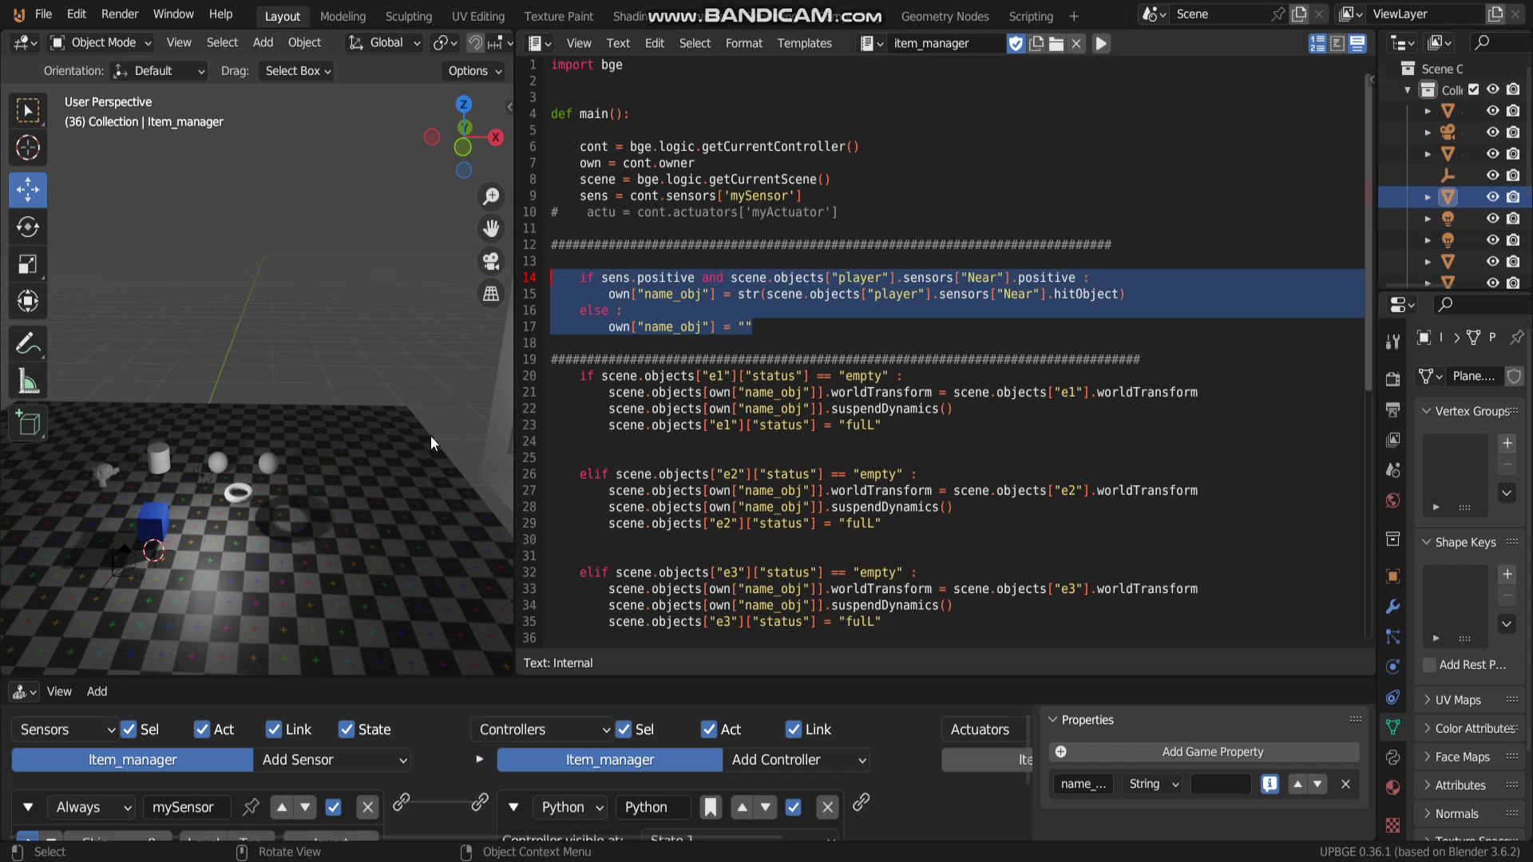
{"action": "left_click", "coordinate": [754, 312]}
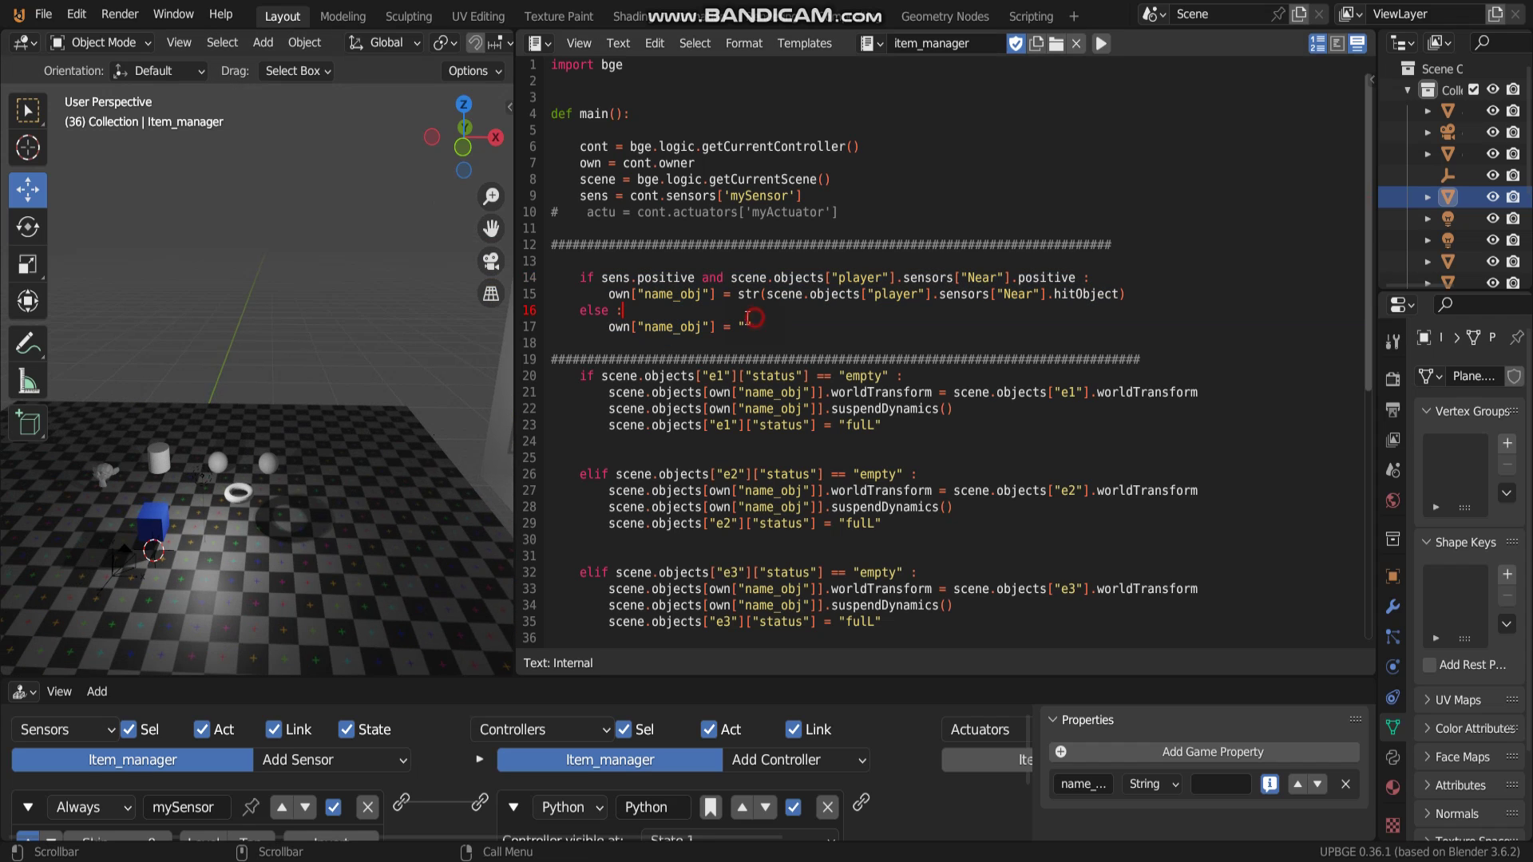
{"action": "left_click_drag", "start_coordinate": [716, 295], "coordinate": [634, 296]}
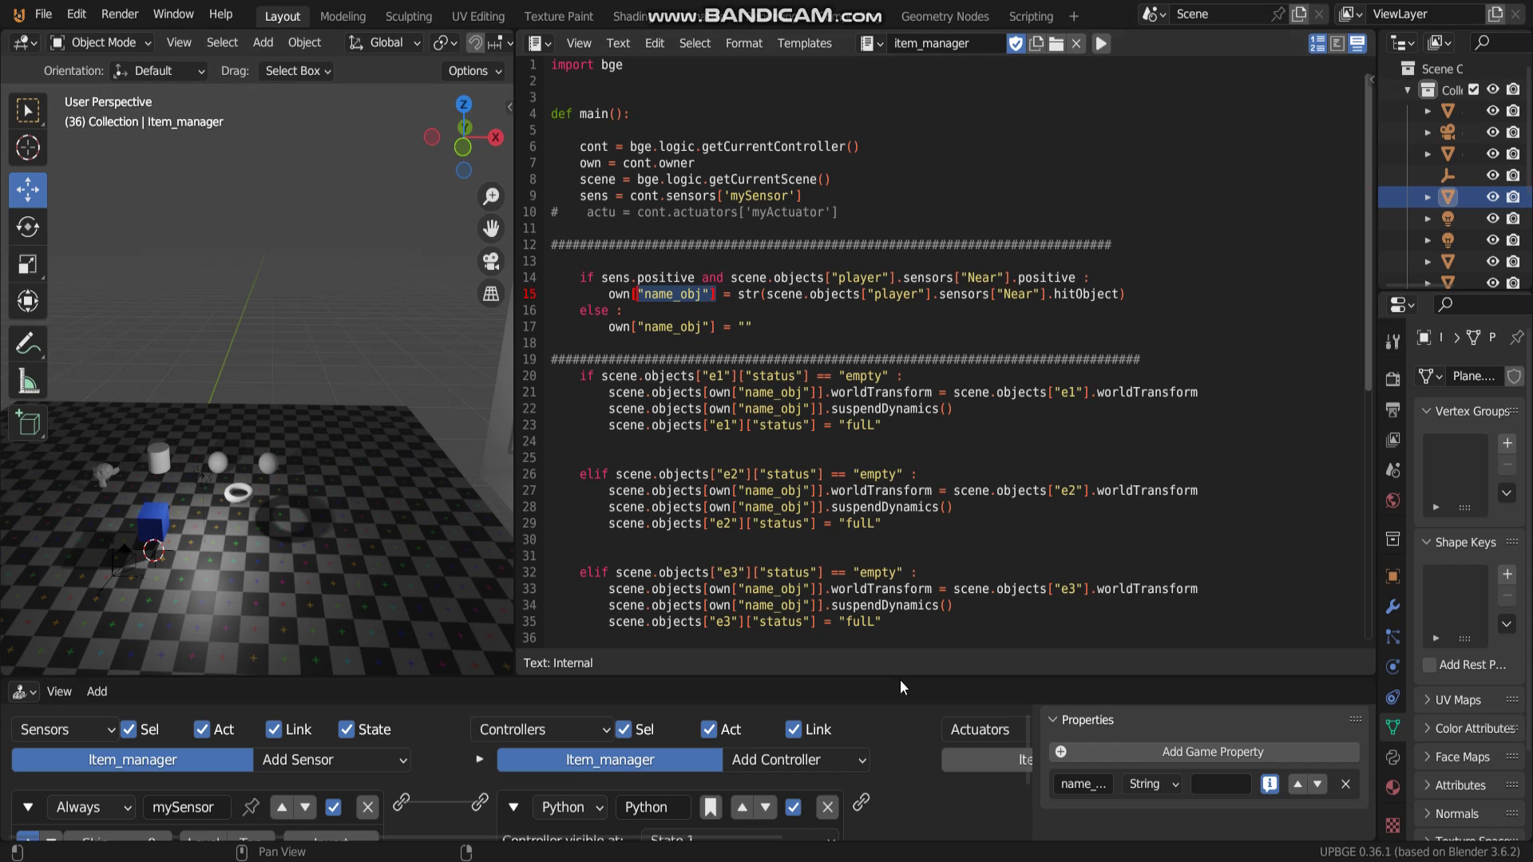
{"action": "middle_click_drag", "start_coordinate": [82, 575], "coordinate": [483, 411]}
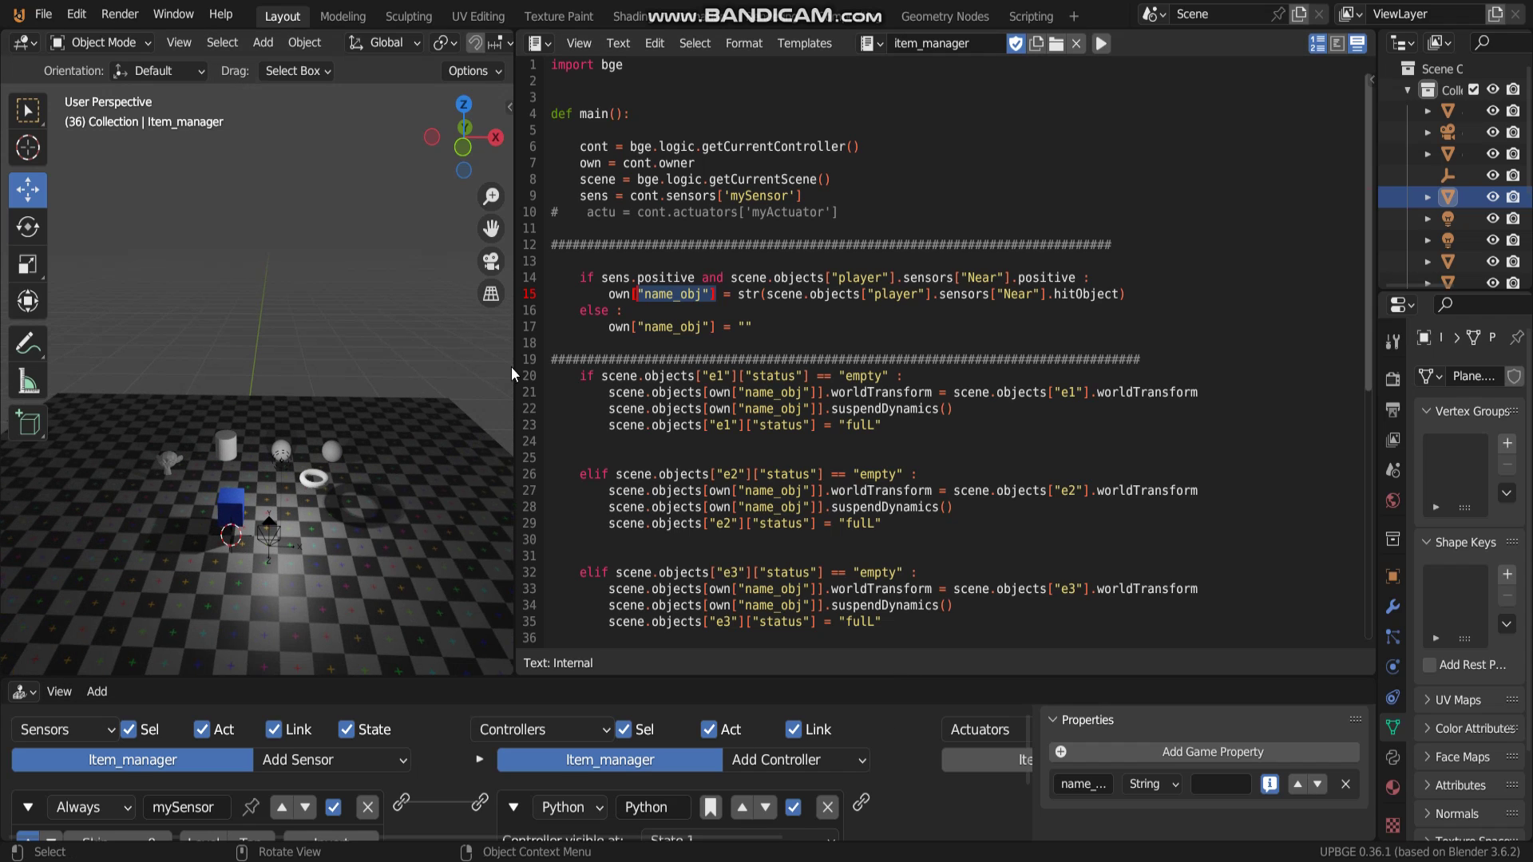
{"action": "left_click_drag", "start_coordinate": [516, 367], "coordinate": [566, 381]}
{"action": "scroll", "coordinate": [436, 425], "scroll_direction": "up", "scroll_amount": 3}
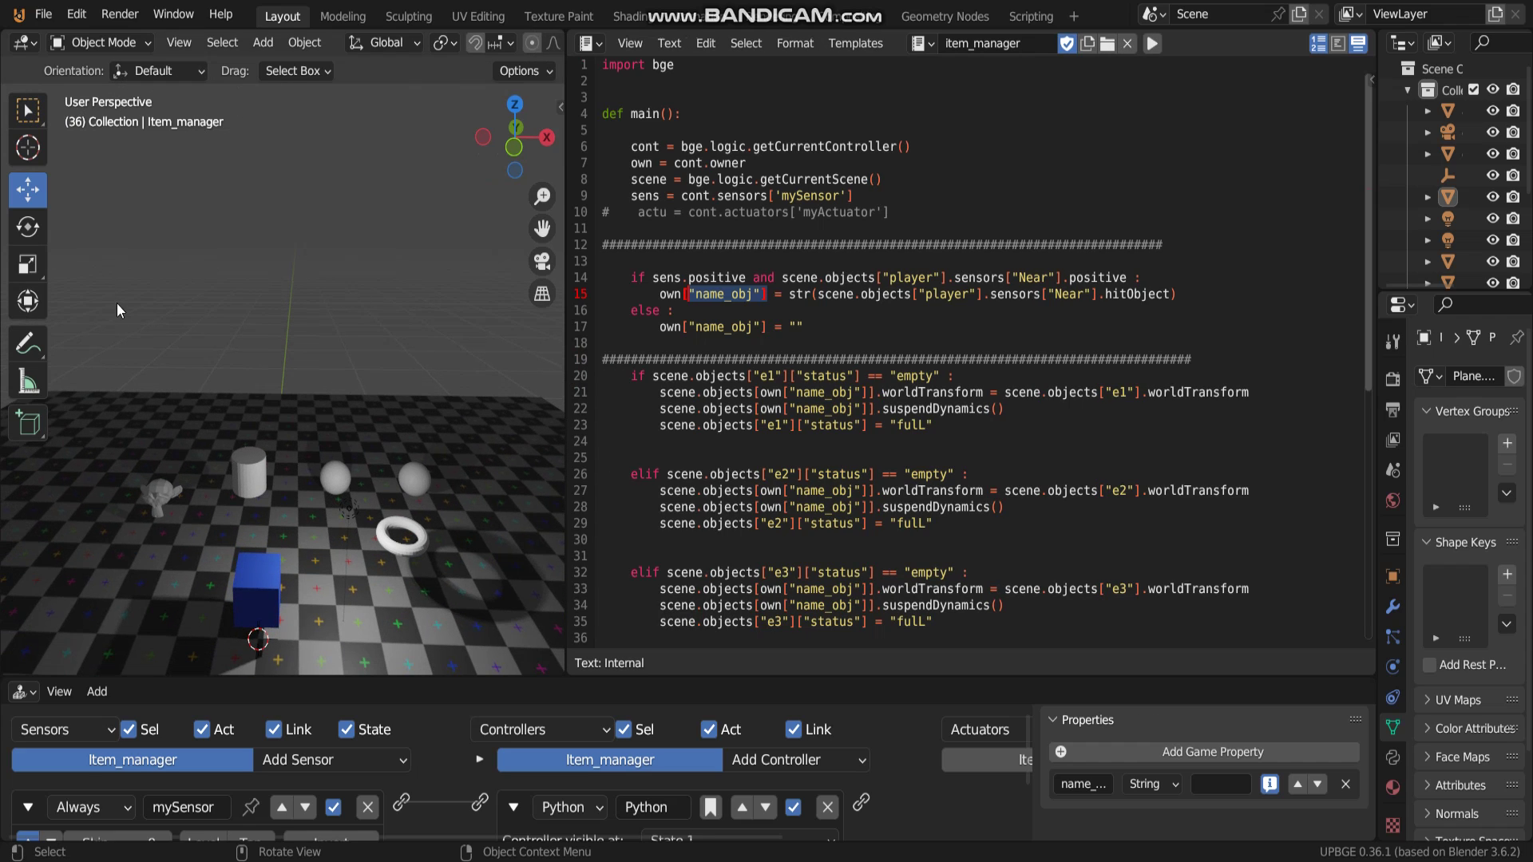
{"action": "key", "text": "p"}
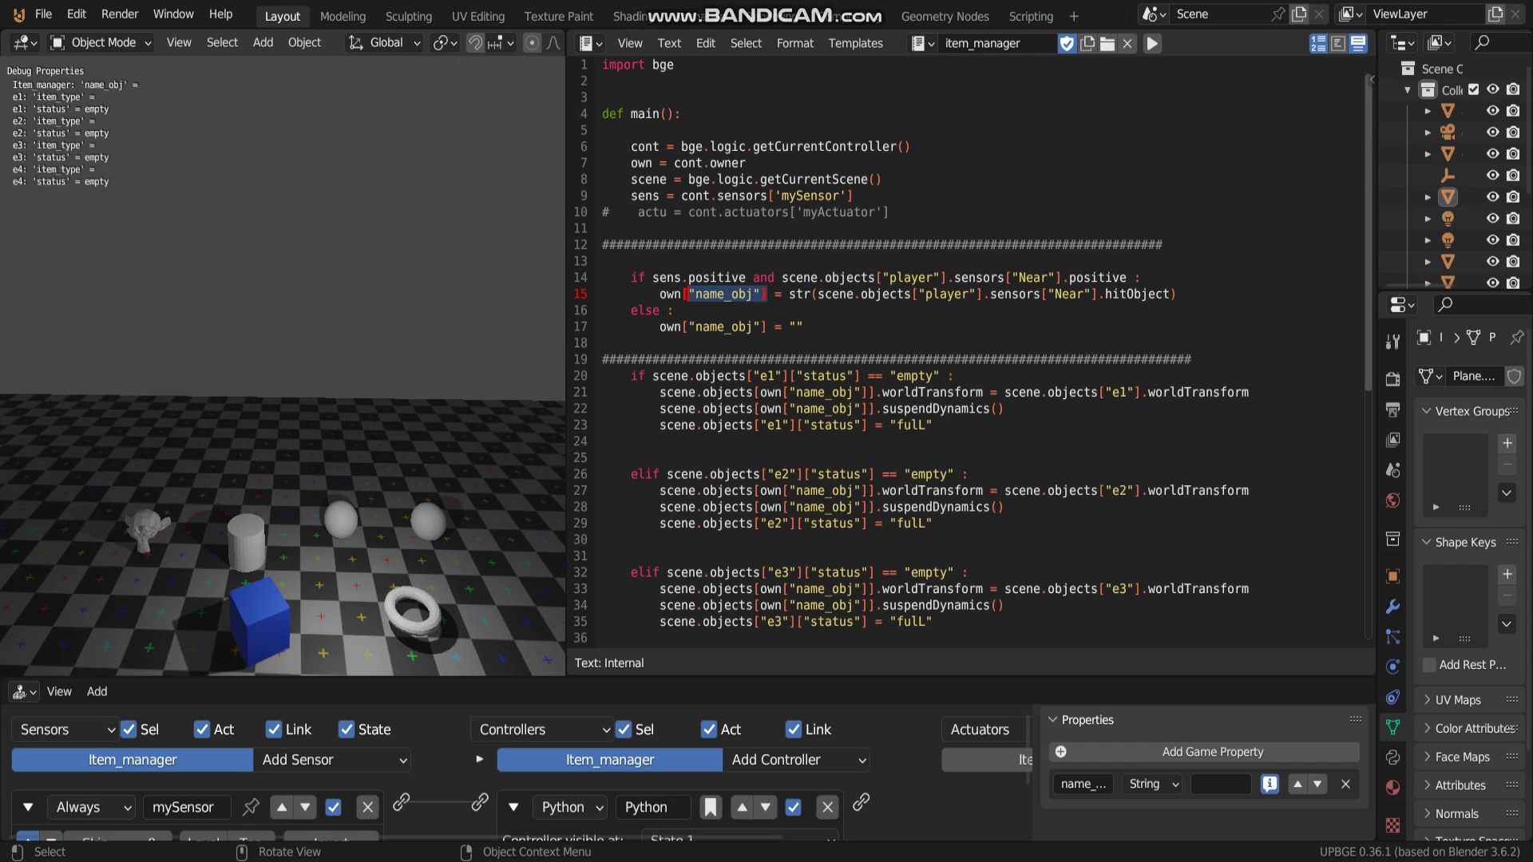
{"action": "key", "text": "w"}
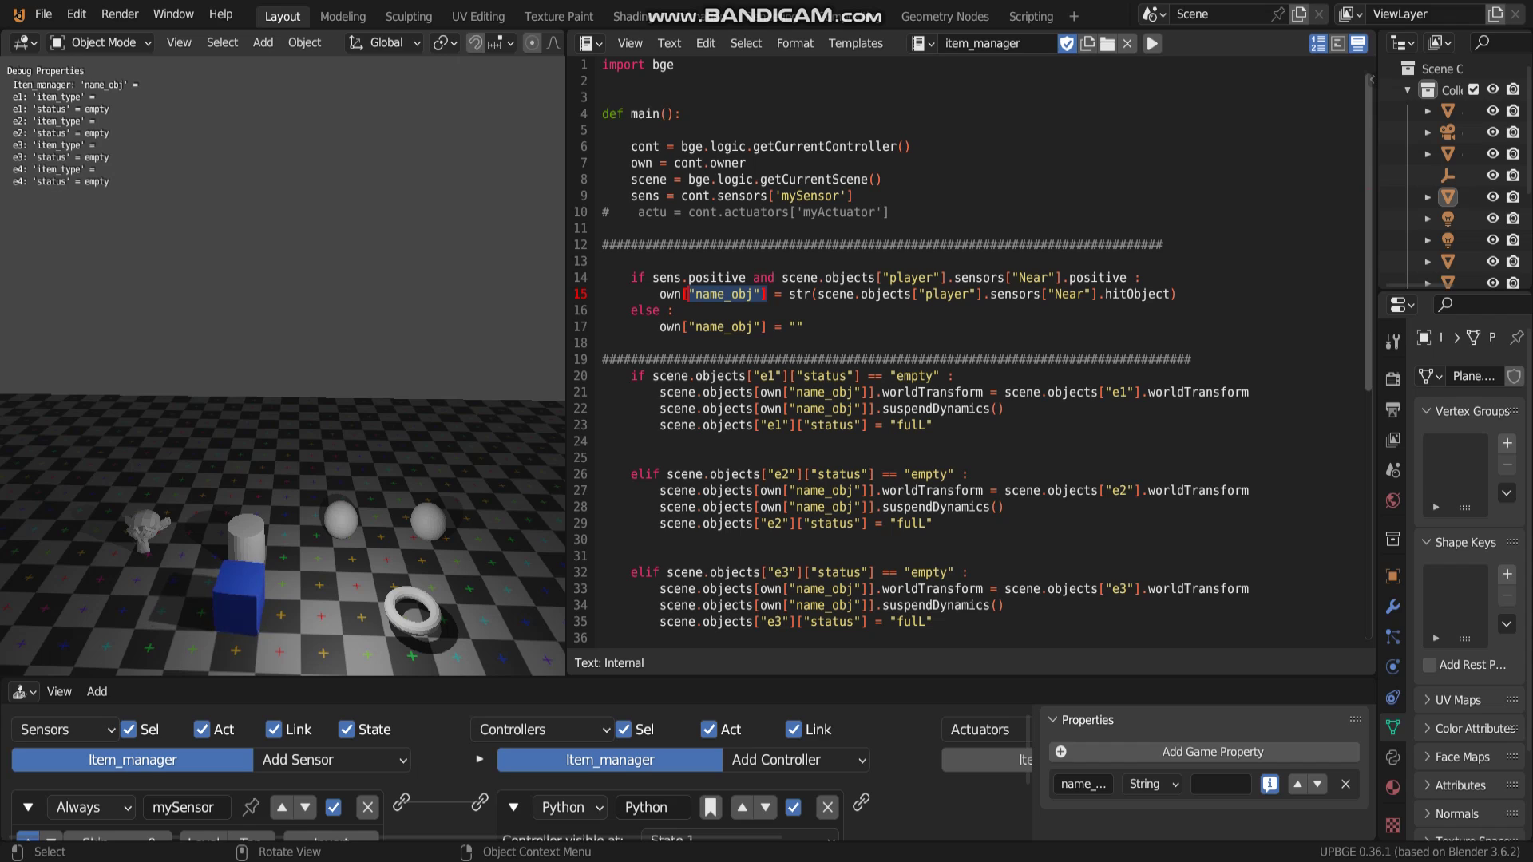
{"action": "key", "text": "w"}
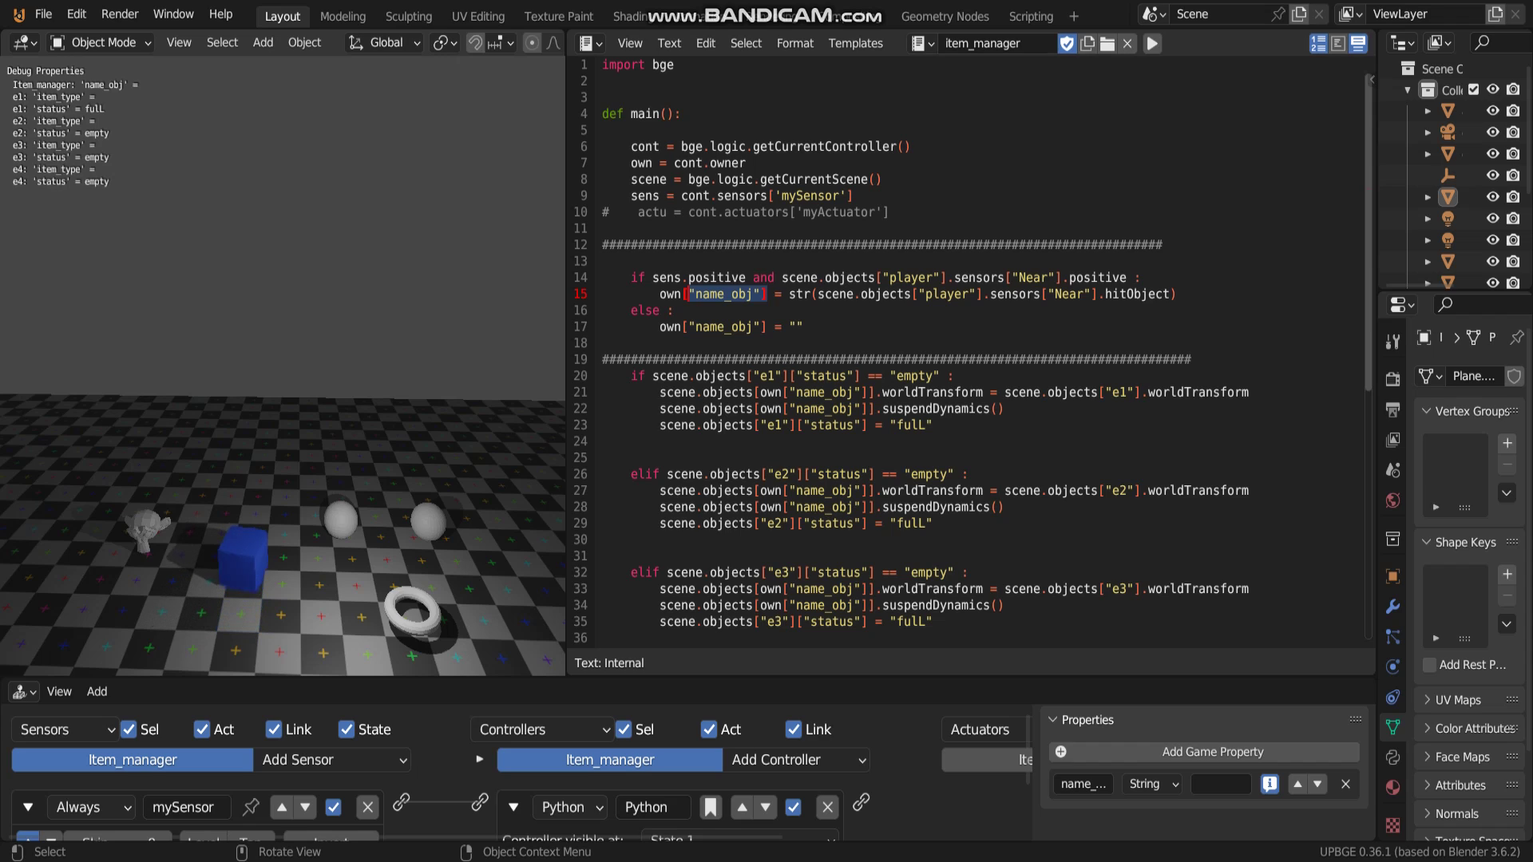
{"action": "key", "text": "w"}
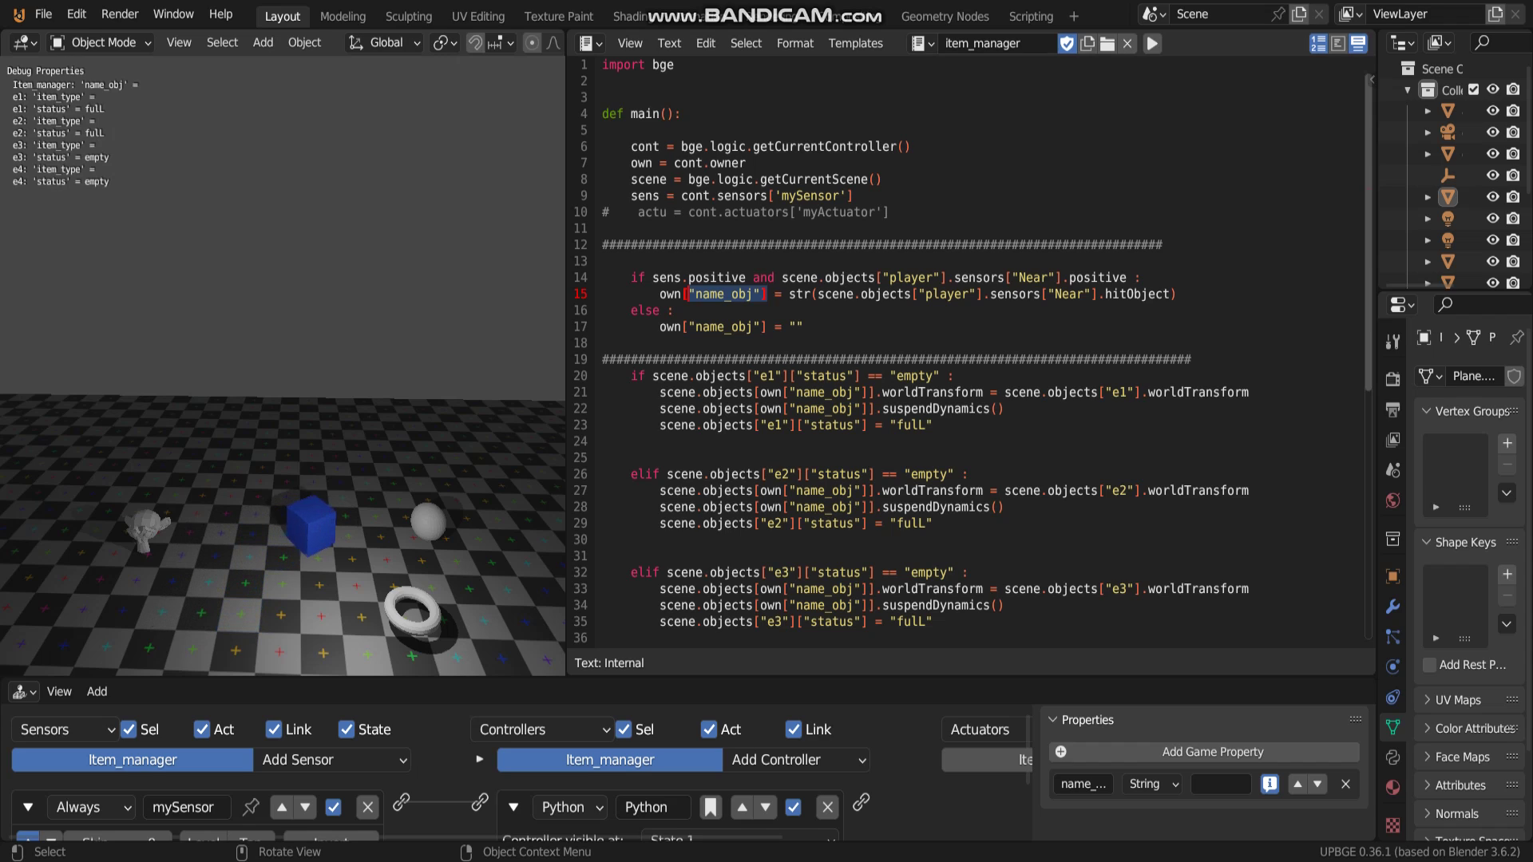
{"action": "key", "text": "d"}
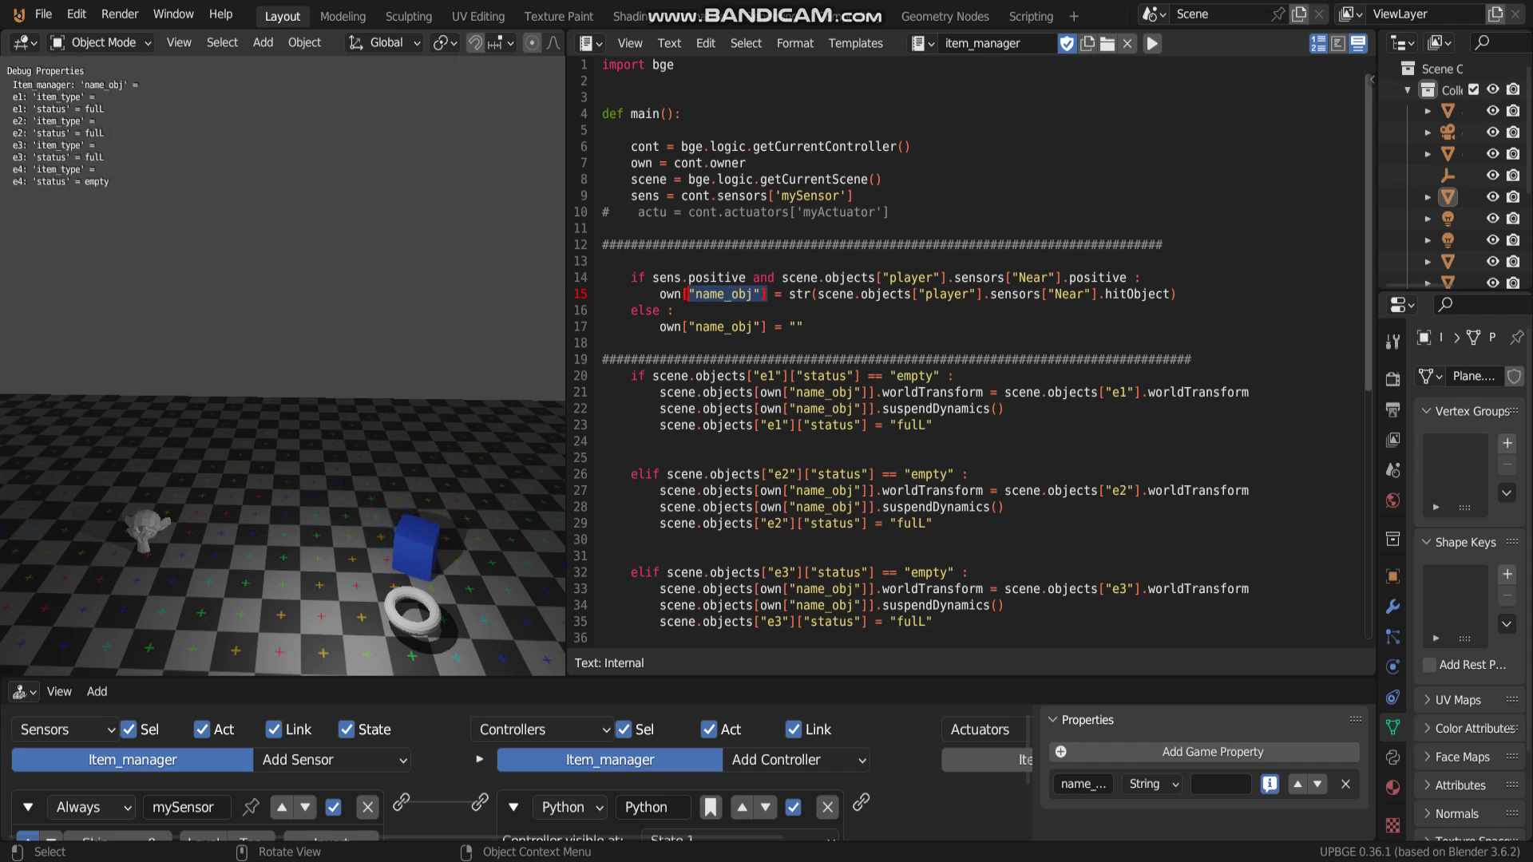
{"action": "key", "text": "s"}
{"action": "key", "text": "a"}
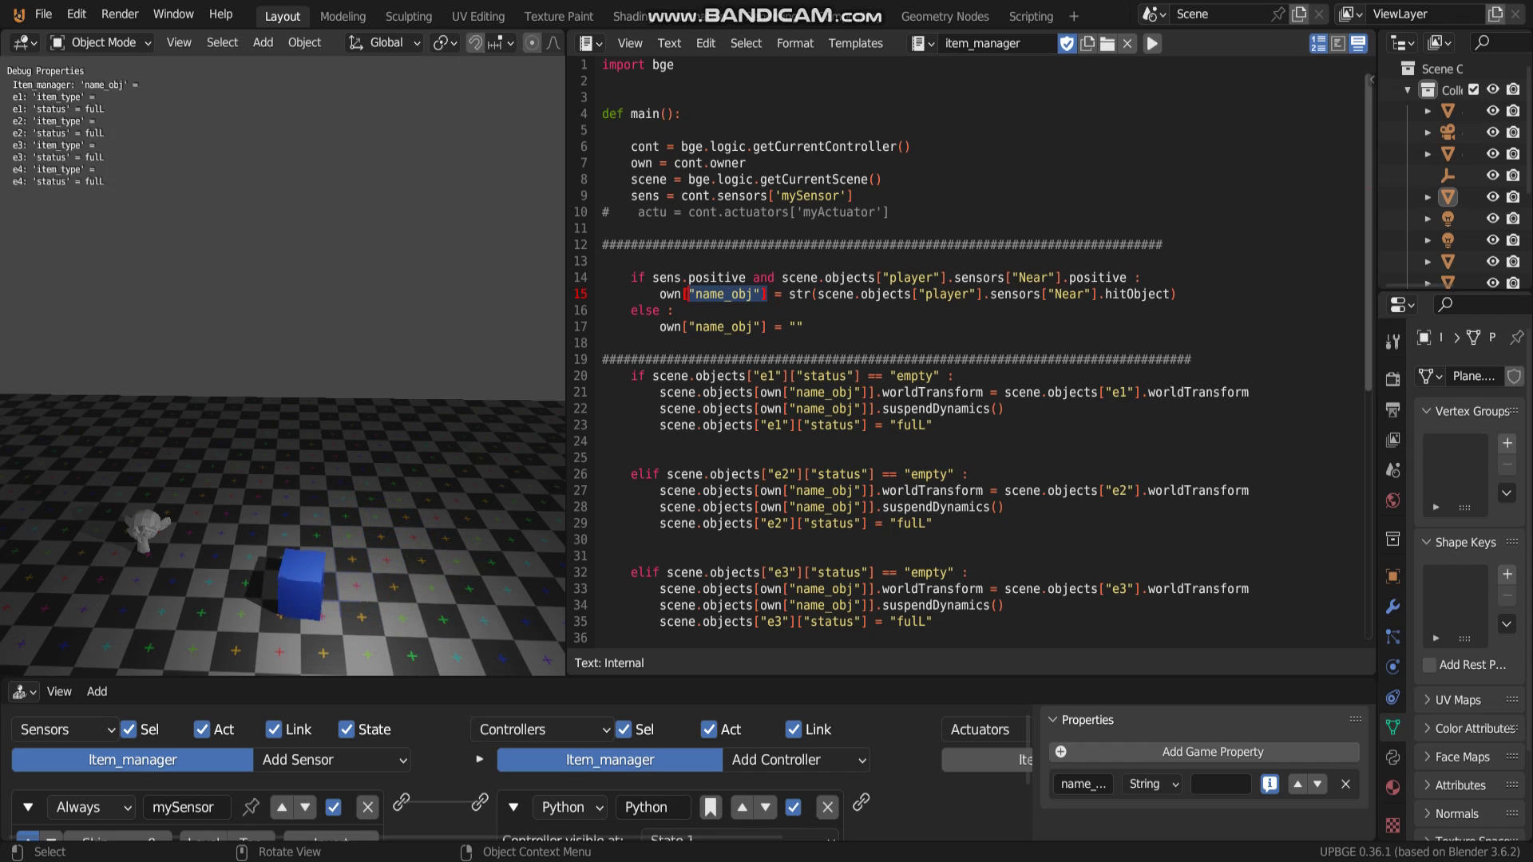
{"action": "key", "text": "a"}
{"action": "key", "text": "w"}
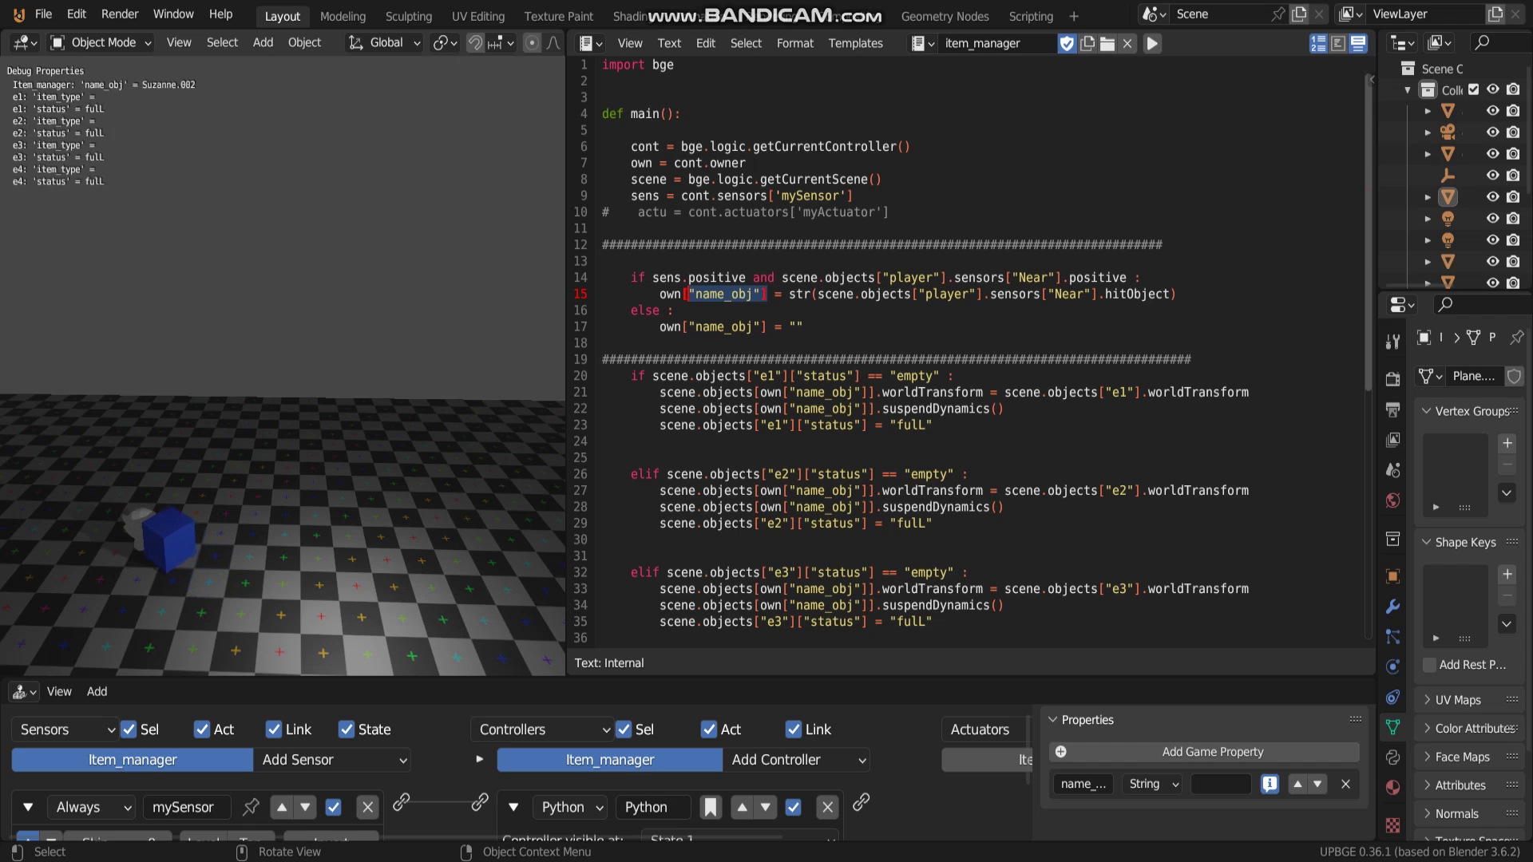
{"action": "key", "text": "d"}
{"action": "key", "text": "d"}
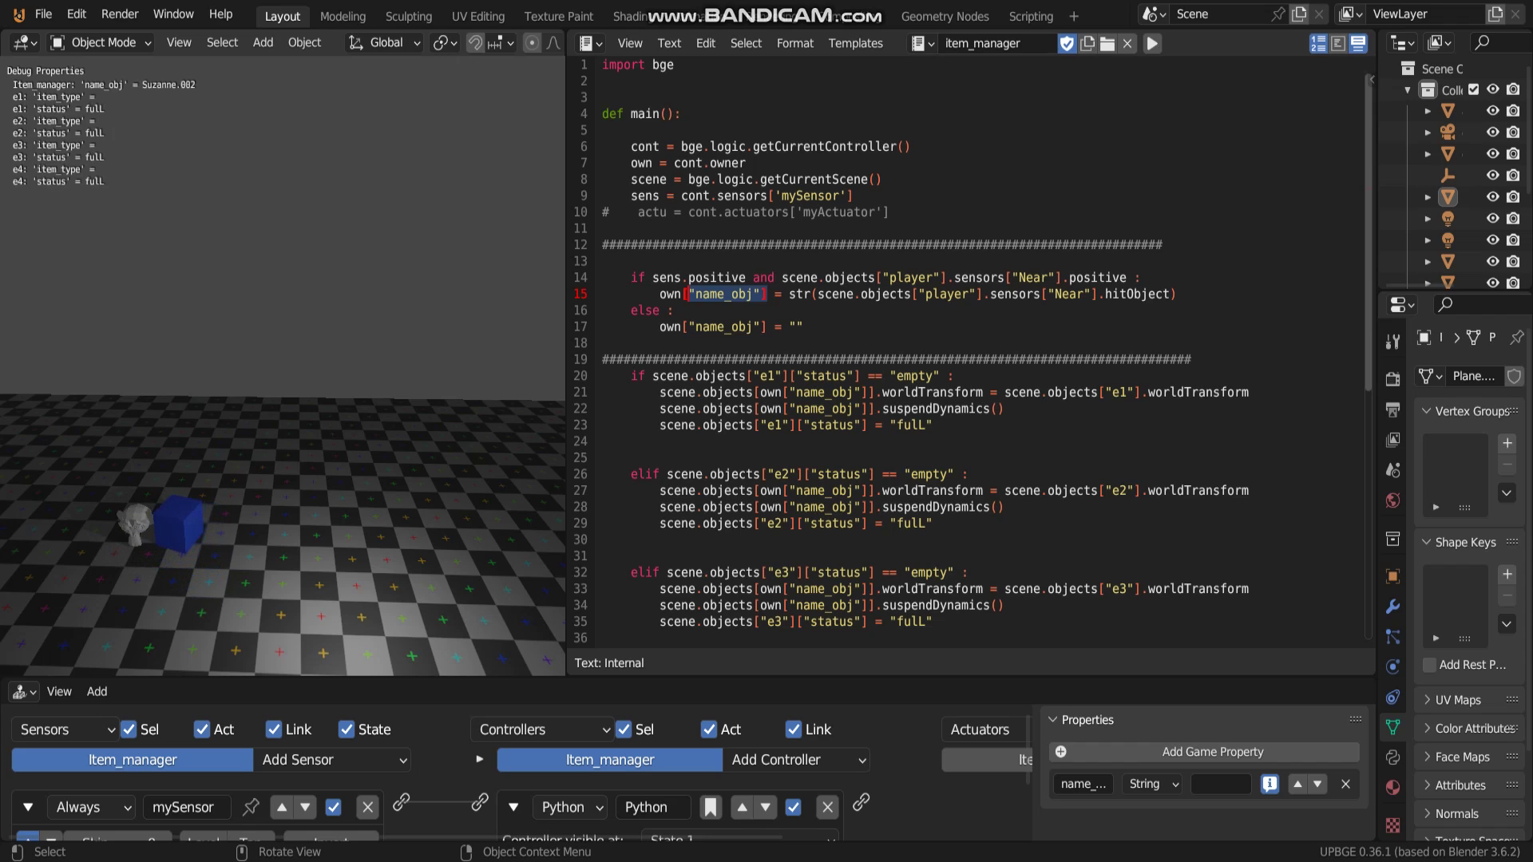
{"action": "key", "text": "a"}
{"action": "key", "text": "d"}
{"action": "key", "text": "a"}
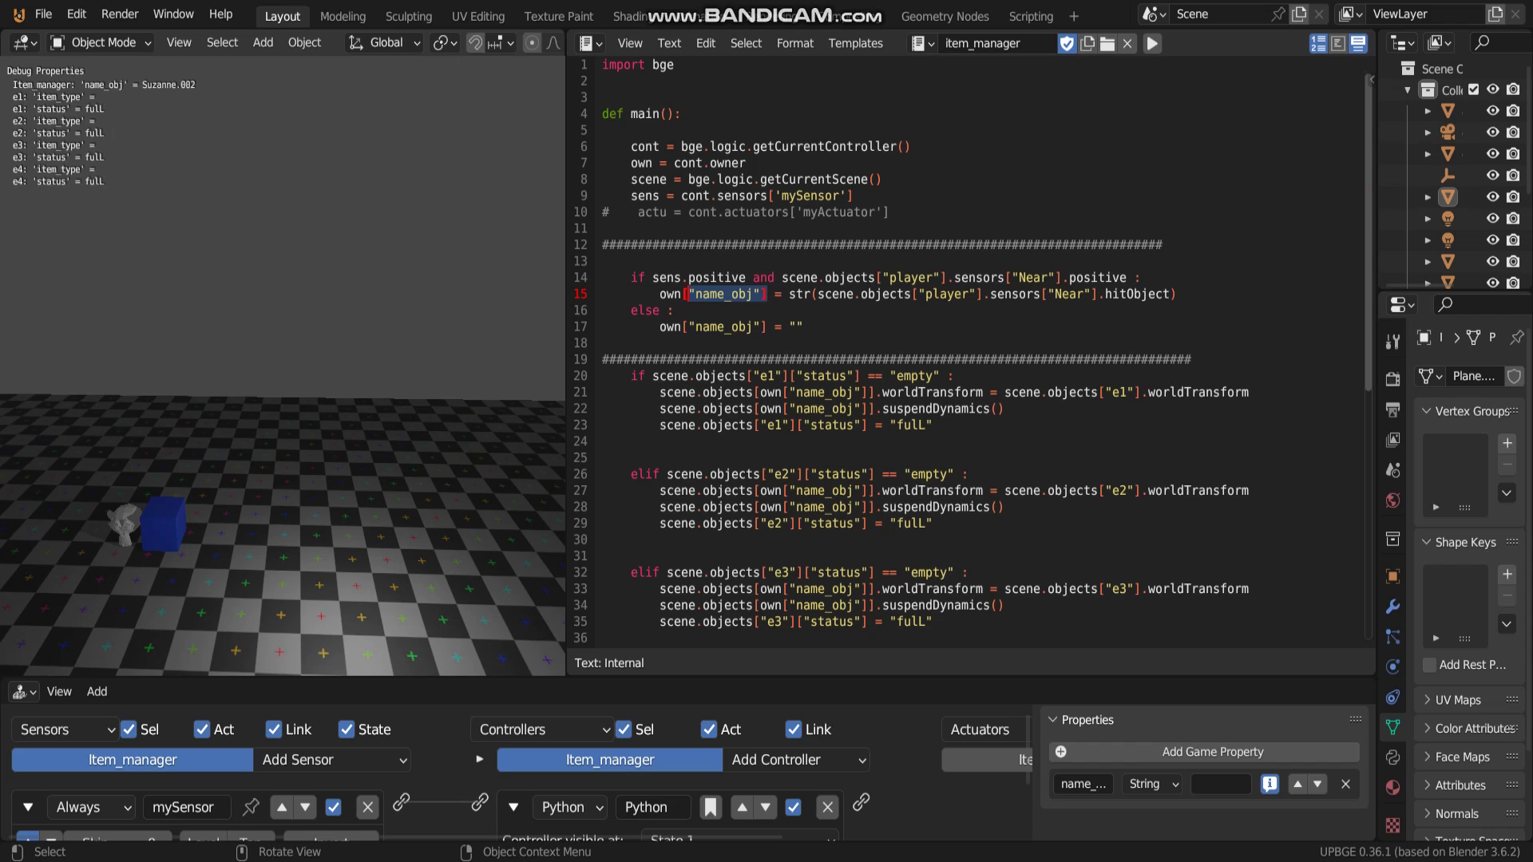
{"action": "key", "text": "a"}
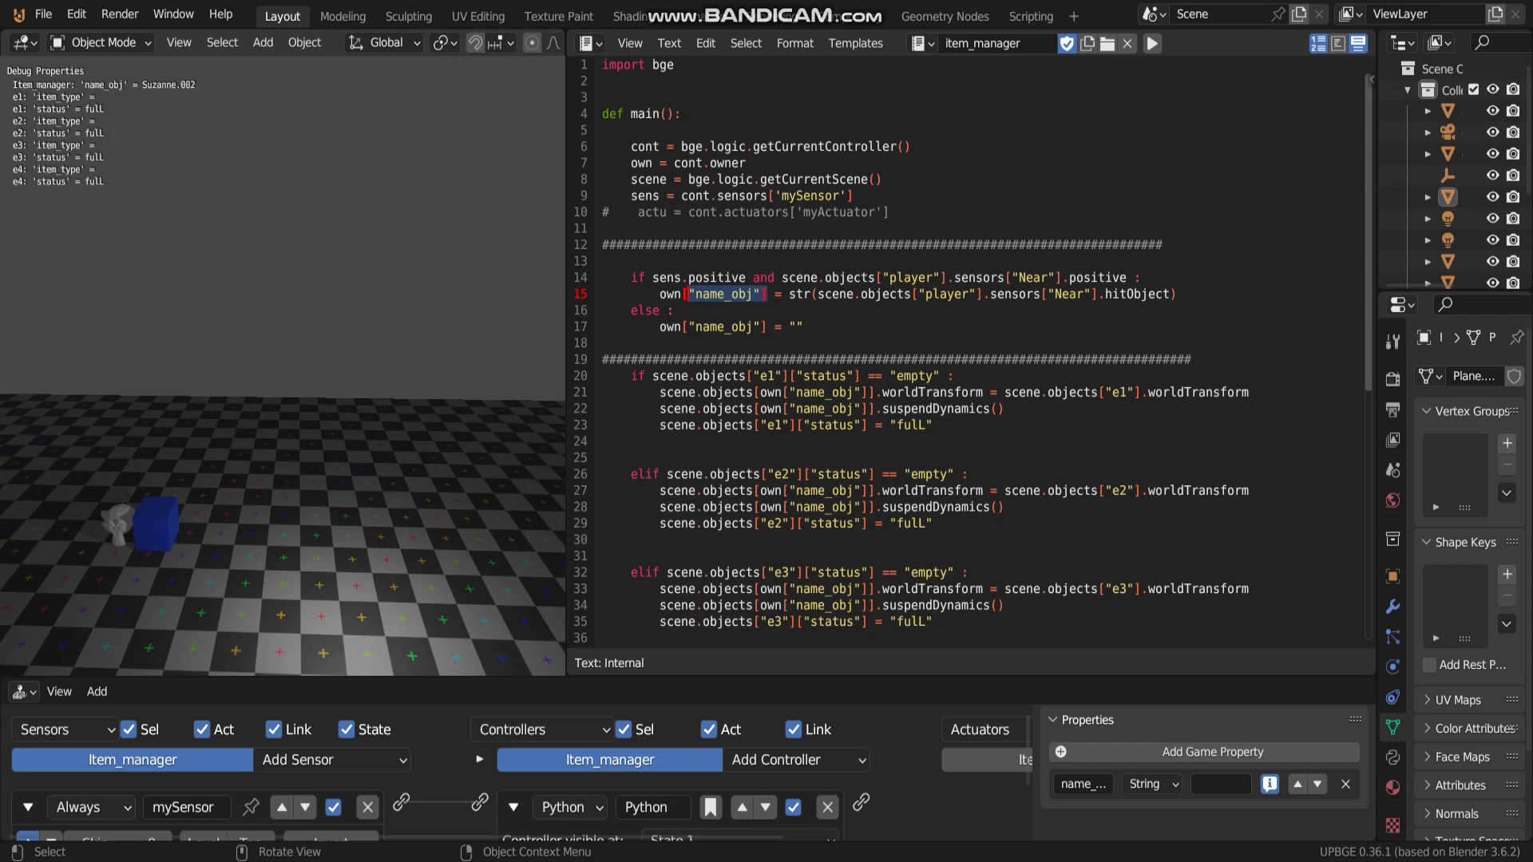
{"action": "key", "text": "a"}
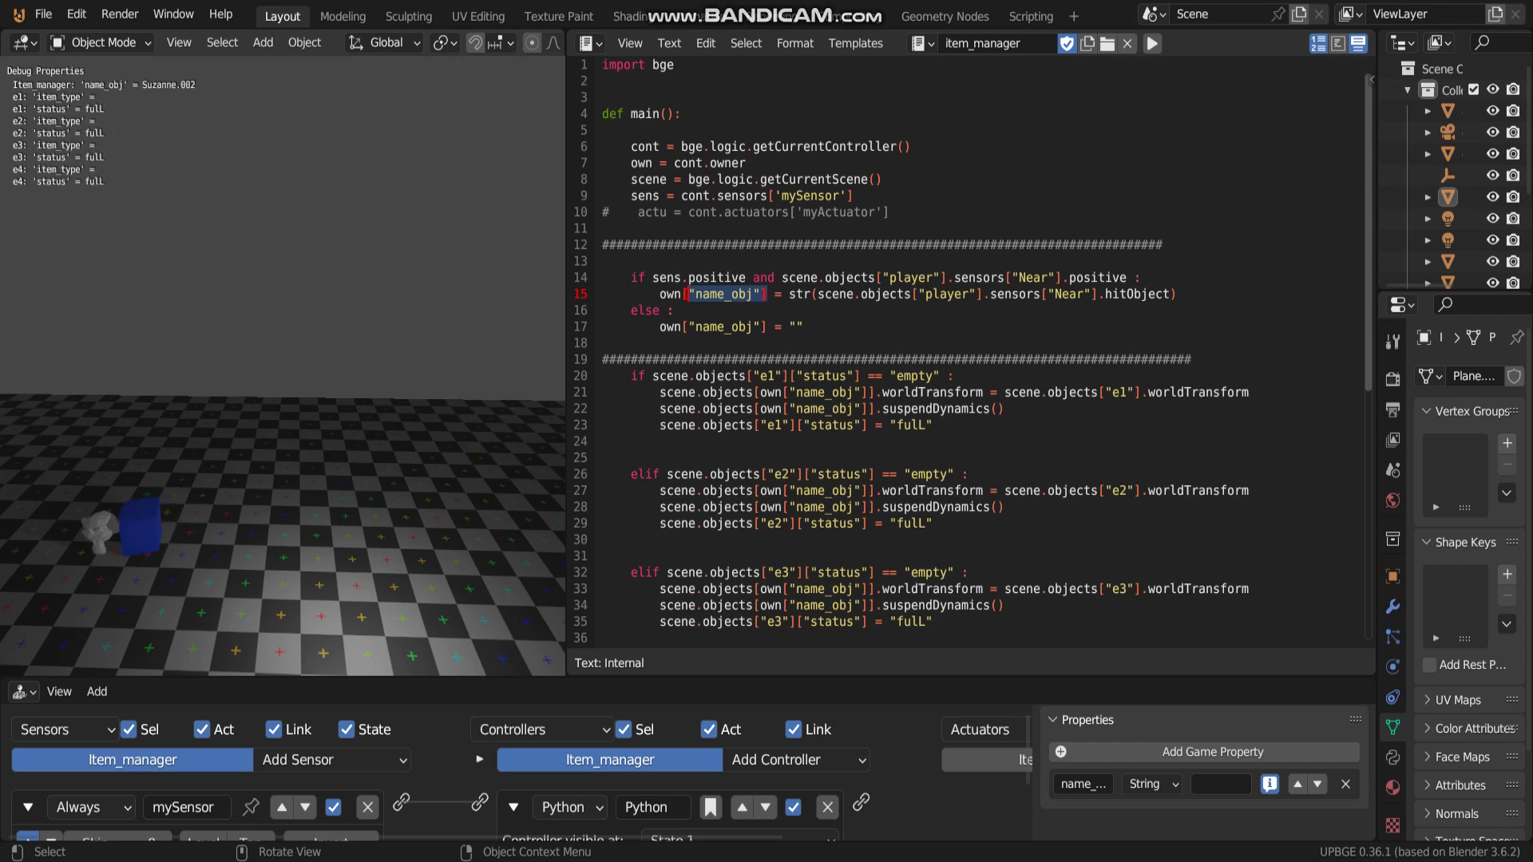
{"action": "key", "text": "d"}
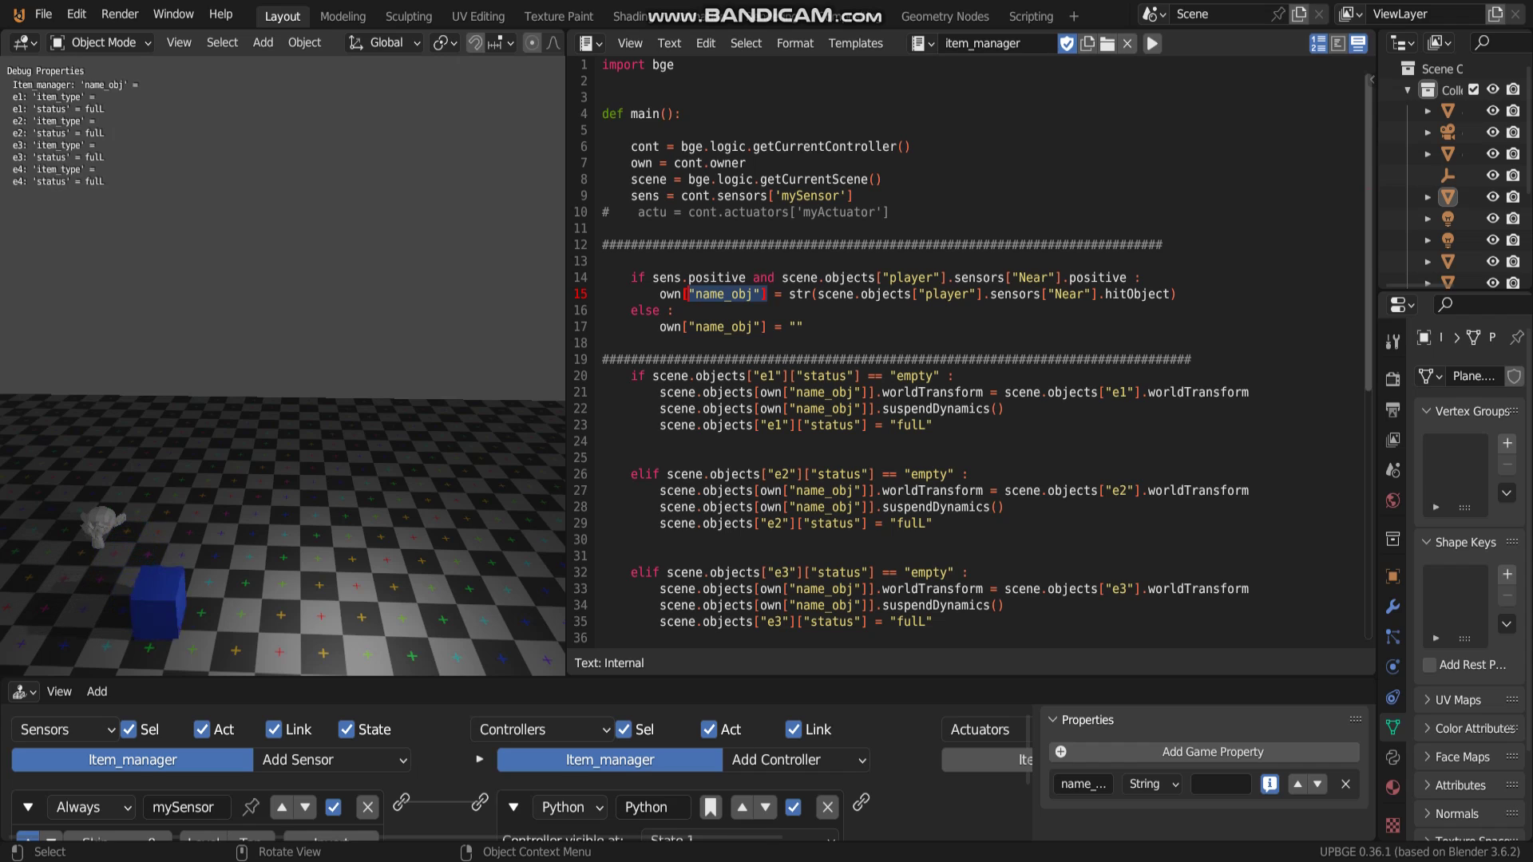
{"action": "key", "text": "a"}
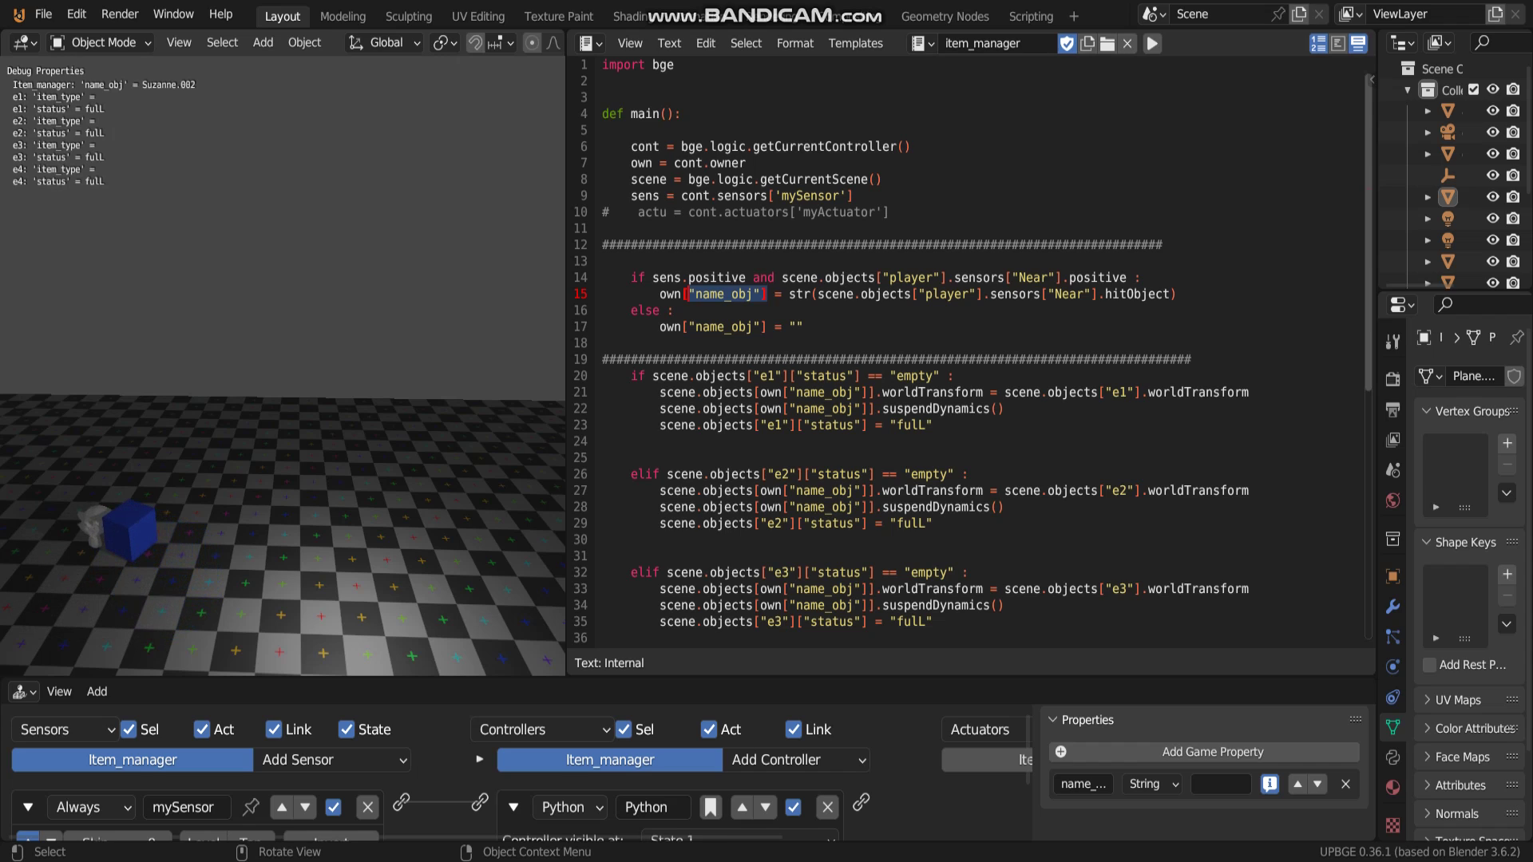
{"action": "key", "text": "a"}
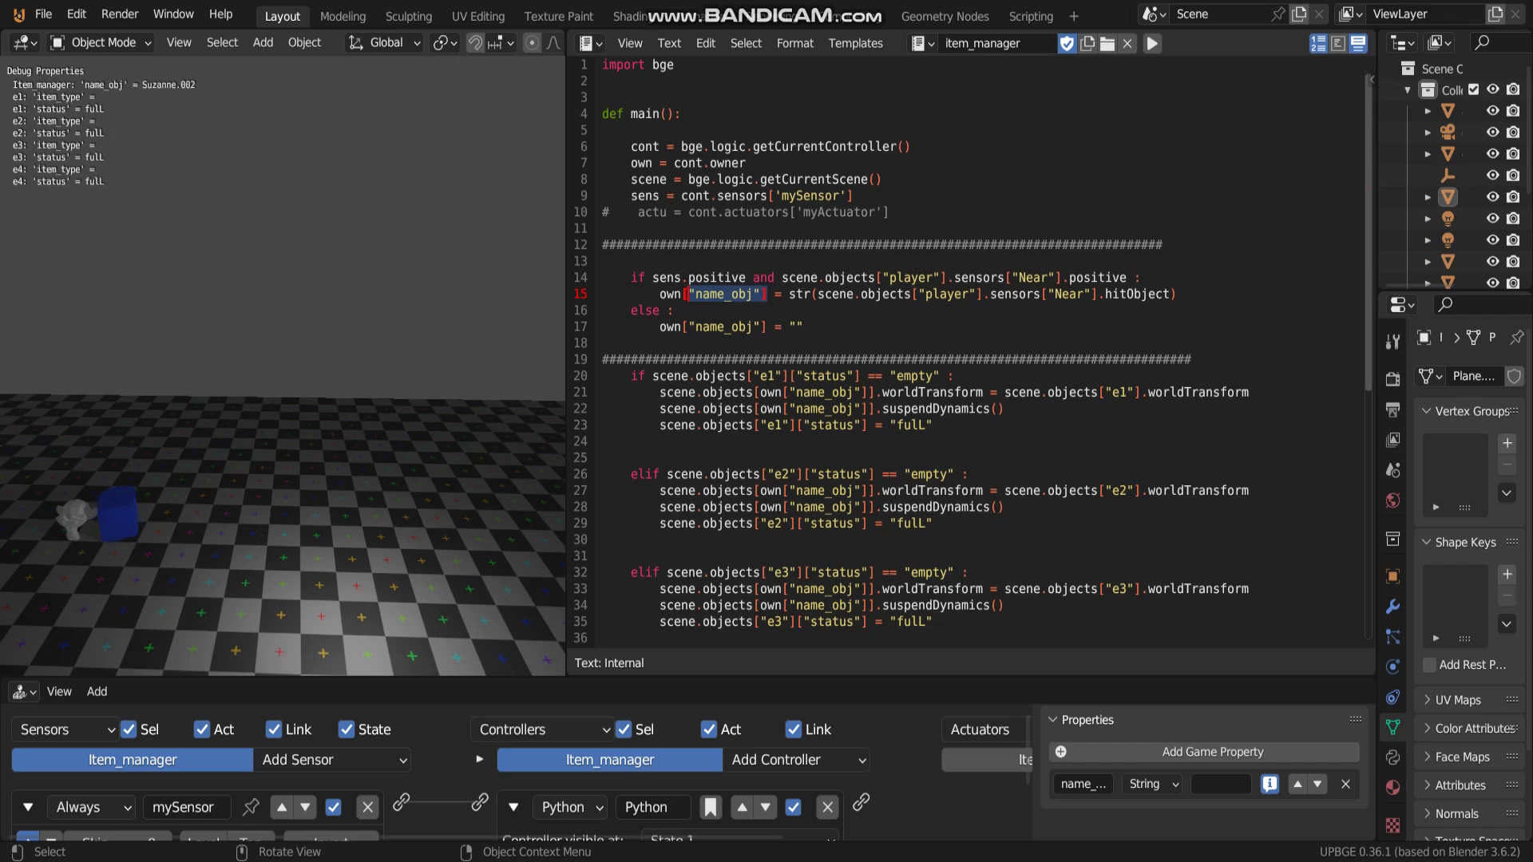
{"action": "key", "text": "d"}
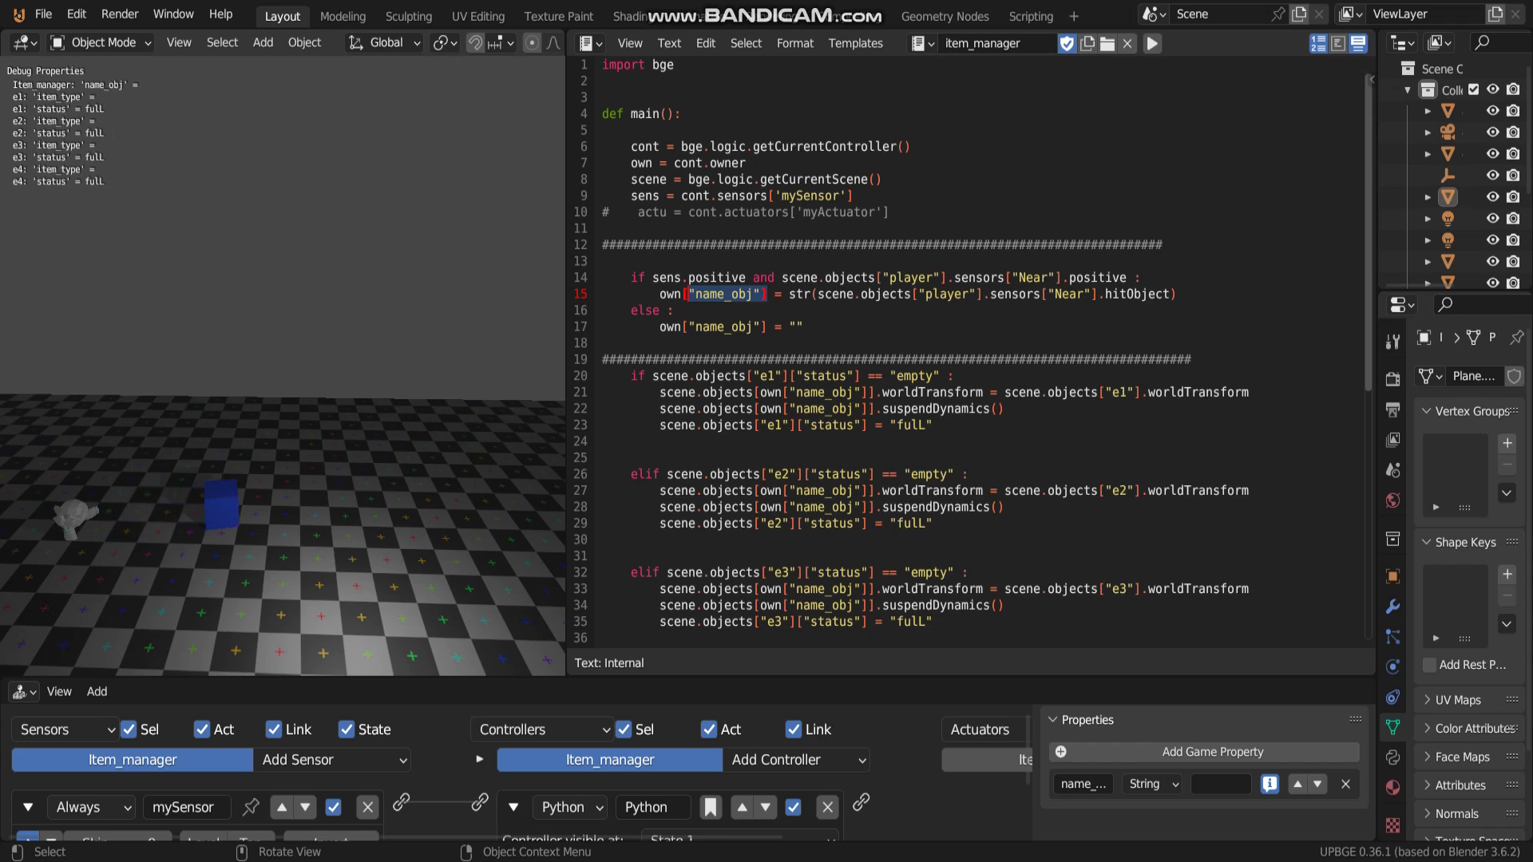
{"action": "key", "text": "d"}
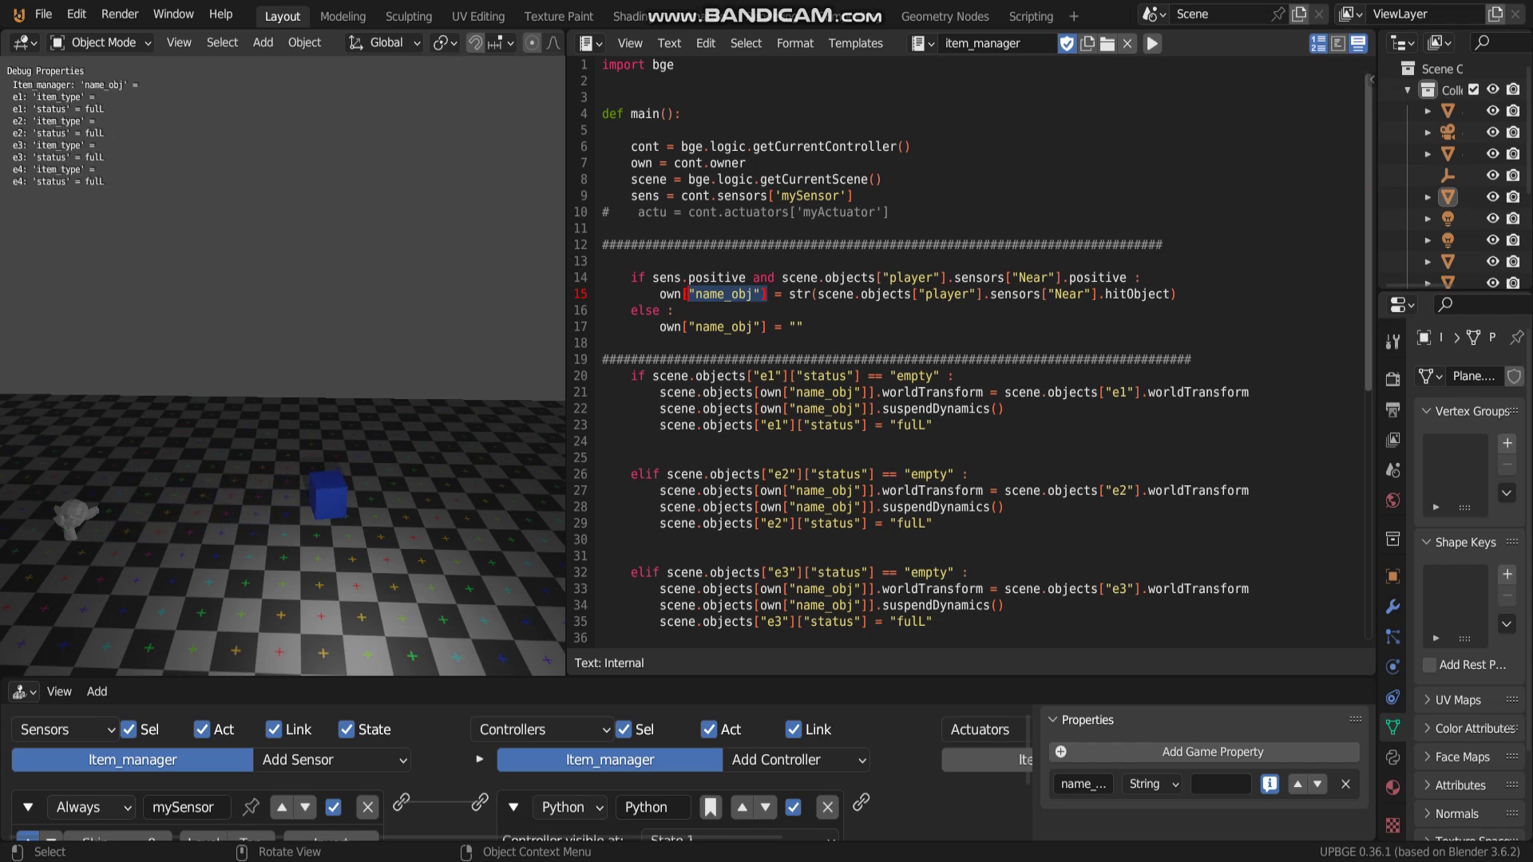
{"action": "key", "text": "Escape"}
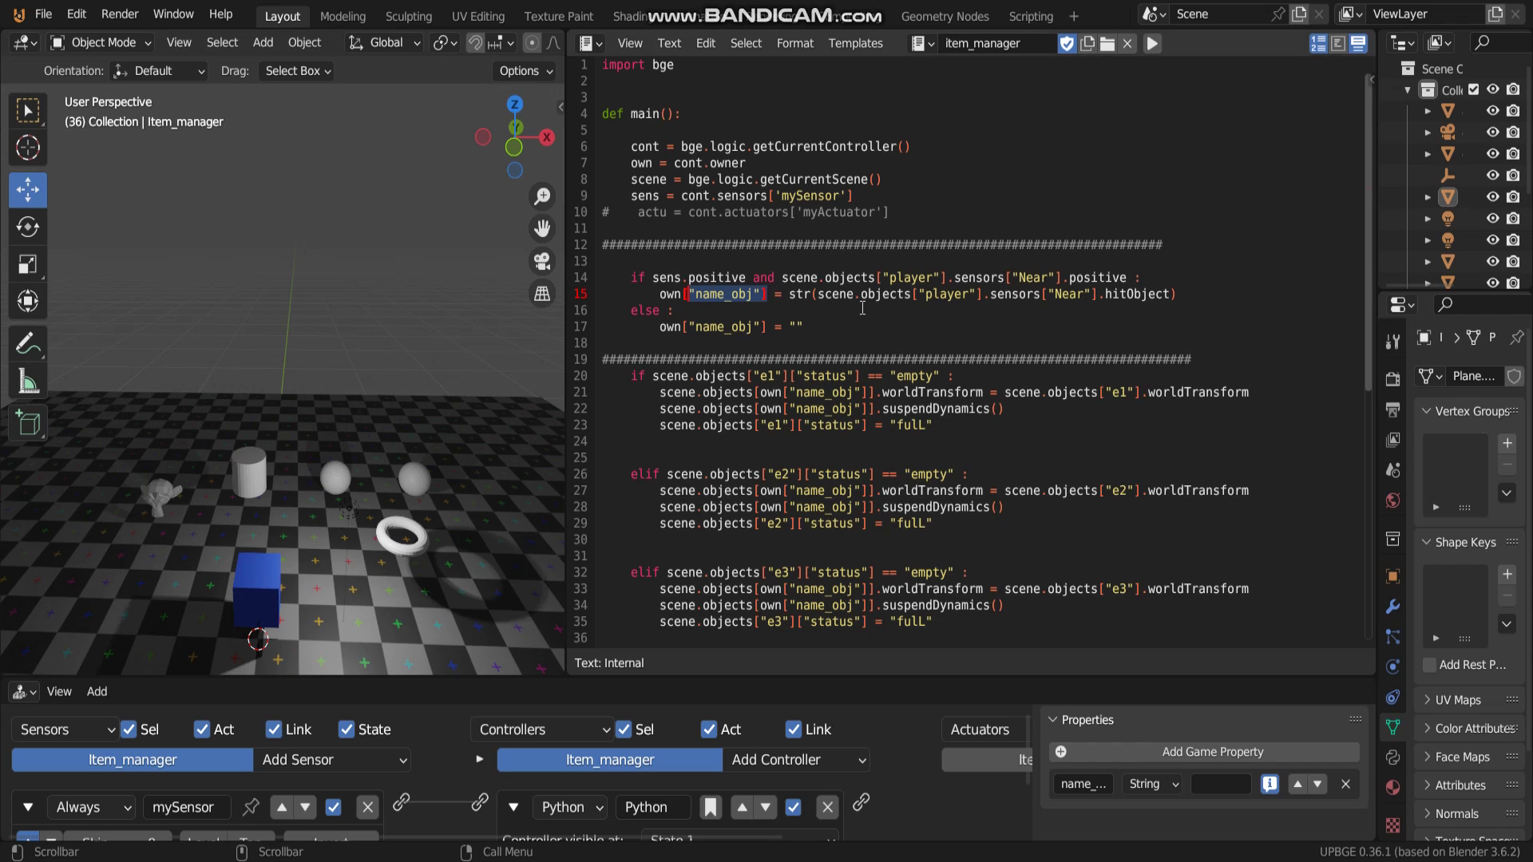
{"action": "mouse_move", "coordinate": [801, 327]}
{"action": "left_mouse_down"}
{"action": "mouse_move", "coordinate": [636, 306]}
{"action": "mouse_move", "coordinate": [581, 279]}
{"action": "left_mouse_up"}
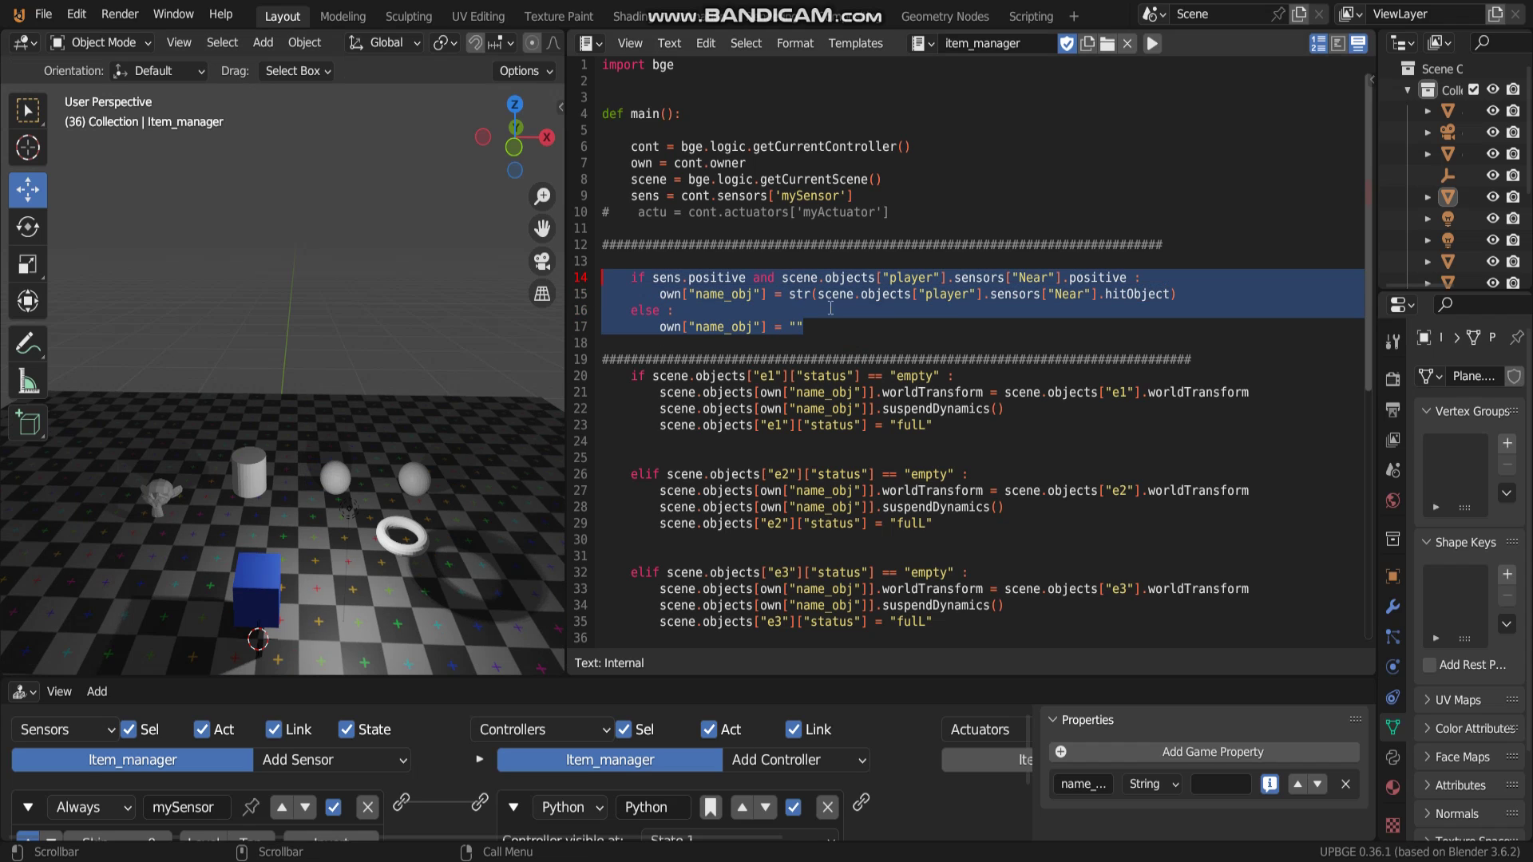
{"action": "left_click_drag", "start_coordinate": [803, 327], "coordinate": [582, 279]}
{"action": "left_click_drag", "start_coordinate": [881, 327], "coordinate": [568, 274]}
{"action": "left_click", "coordinate": [923, 308]}
{"action": "mouse_move", "coordinate": [606, 277]}
{"action": "left_mouse_down"}
{"action": "mouse_move", "coordinate": [837, 314]}
{"action": "mouse_move", "coordinate": [590, 273]}
{"action": "left_mouse_up"}
{"action": "left_click", "coordinate": [864, 328]}
{"action": "left_click", "coordinate": [835, 324]}
{"action": "left_click_drag", "start_coordinate": [827, 335], "coordinate": [608, 273]}
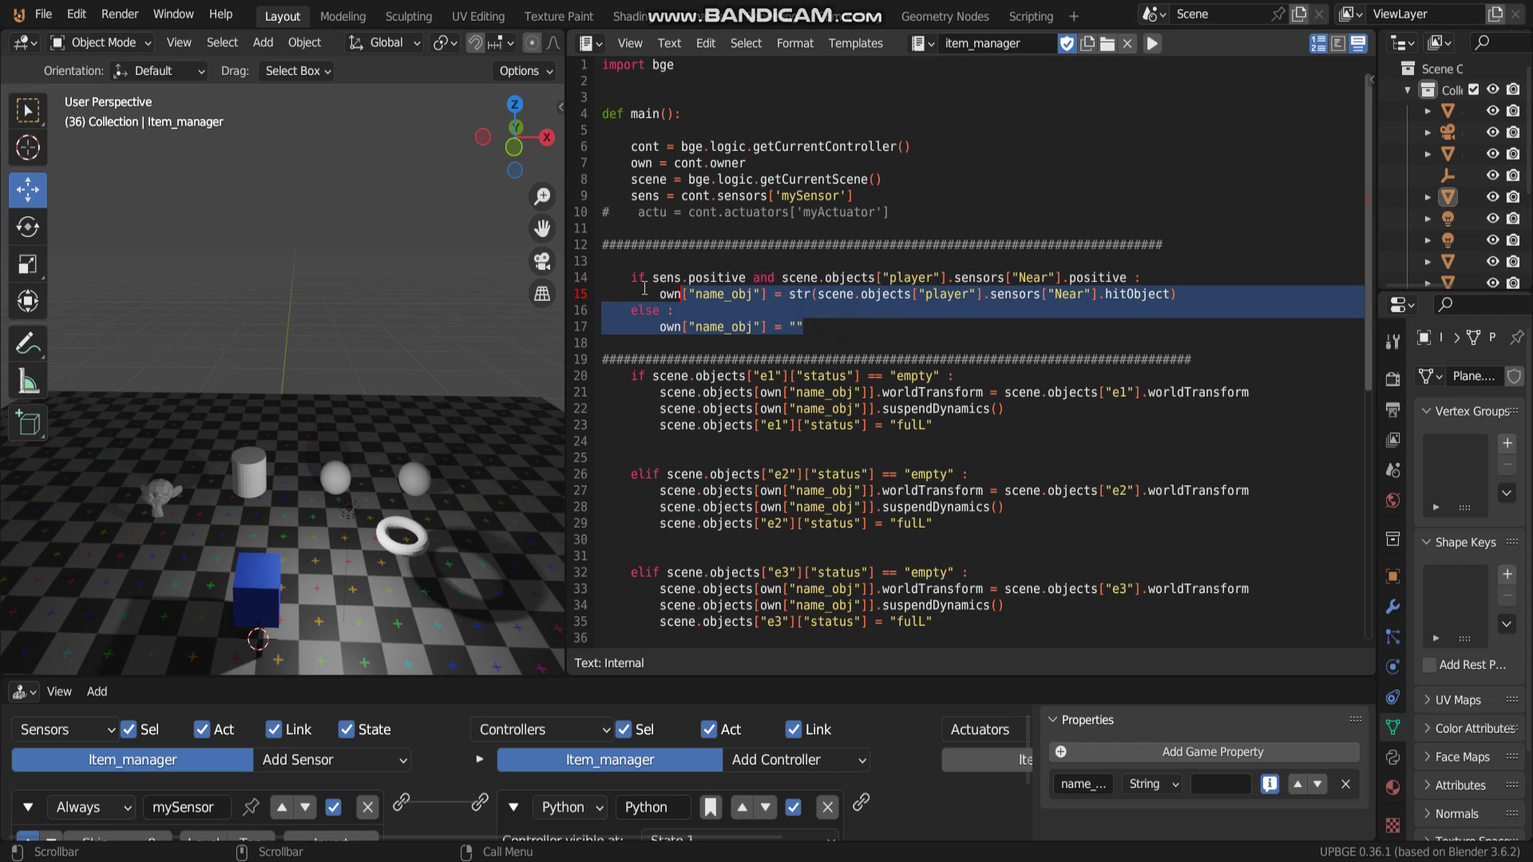
{"action": "left_click", "coordinate": [954, 376]}
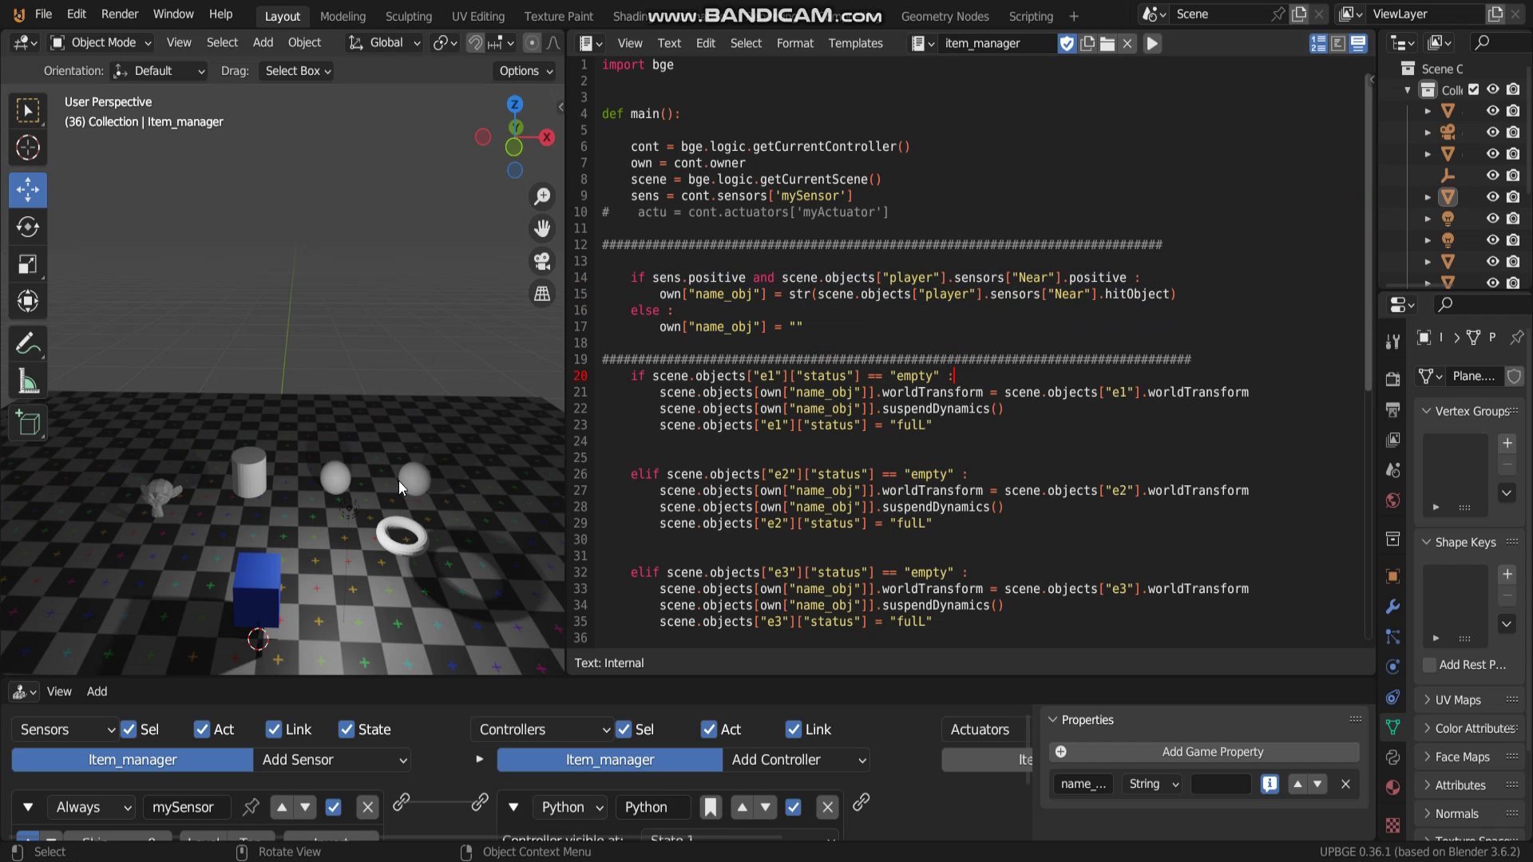
{"action": "scroll", "coordinate": [973, 458], "scroll_direction": "down", "scroll_amount": 3}
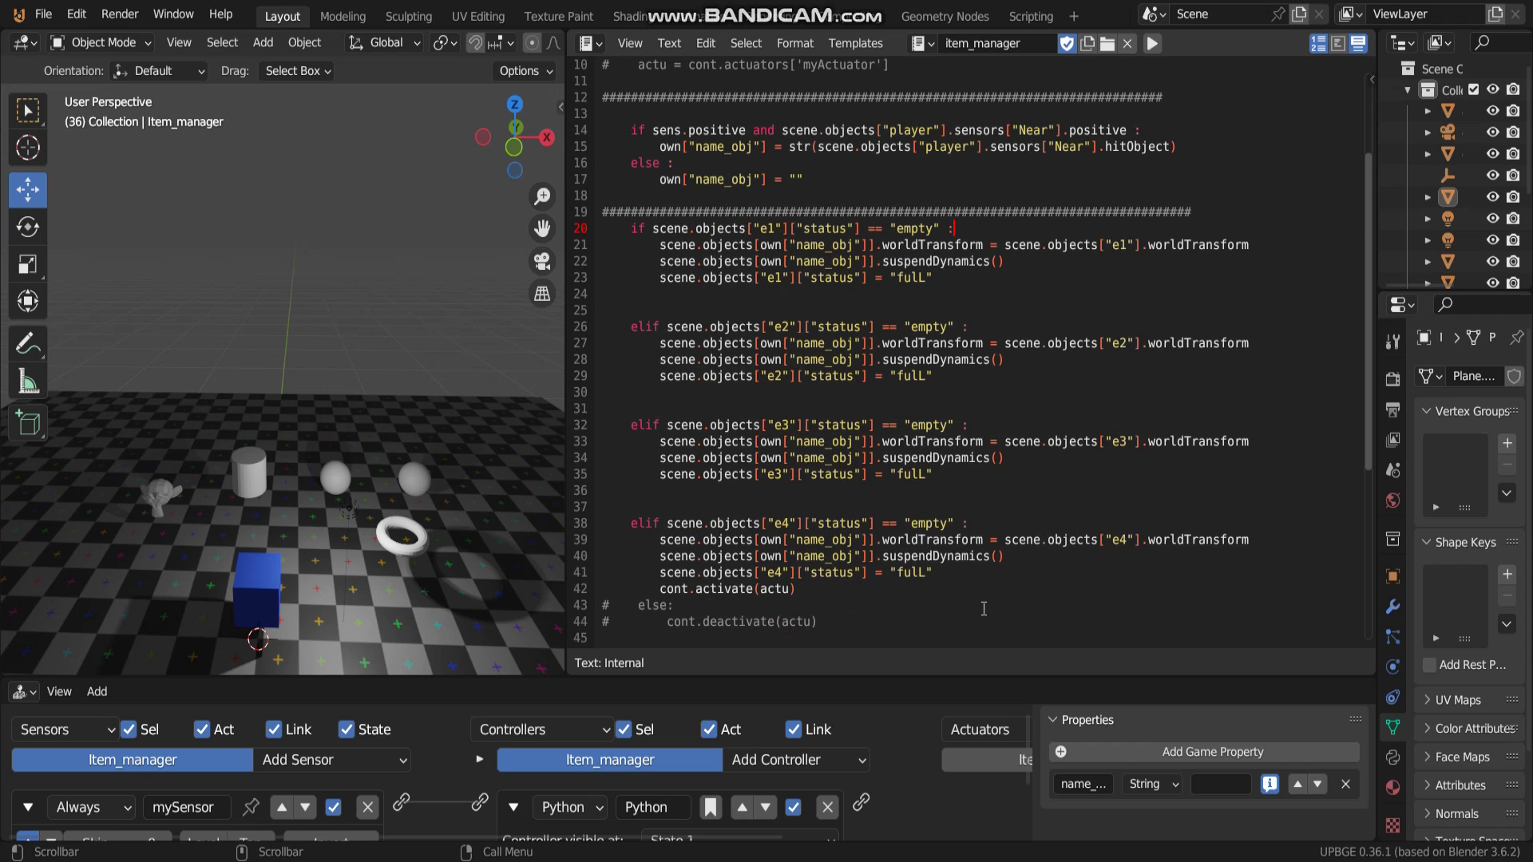
Highlight the e4, e3 and e2 slot blocks, then all four blocks lines 20–41, while orbiting to the panel.
{"action": "left_click_drag", "start_coordinate": [982, 608], "coordinate": [909, 513]}
{"action": "left_click_drag", "start_coordinate": [976, 467], "coordinate": [545, 426]}
{"action": "left_click_drag", "start_coordinate": [958, 376], "coordinate": [602, 326]}
{"action": "mouse_move", "coordinate": [476, 413]}
{"action": "middle_mouse_down"}
{"action": "mouse_move", "coordinate": [198, 396]}
{"action": "mouse_move", "coordinate": [406, 370]}
{"action": "middle_mouse_up"}
{"action": "left_click_drag", "start_coordinate": [1069, 572], "coordinate": [492, 225]}
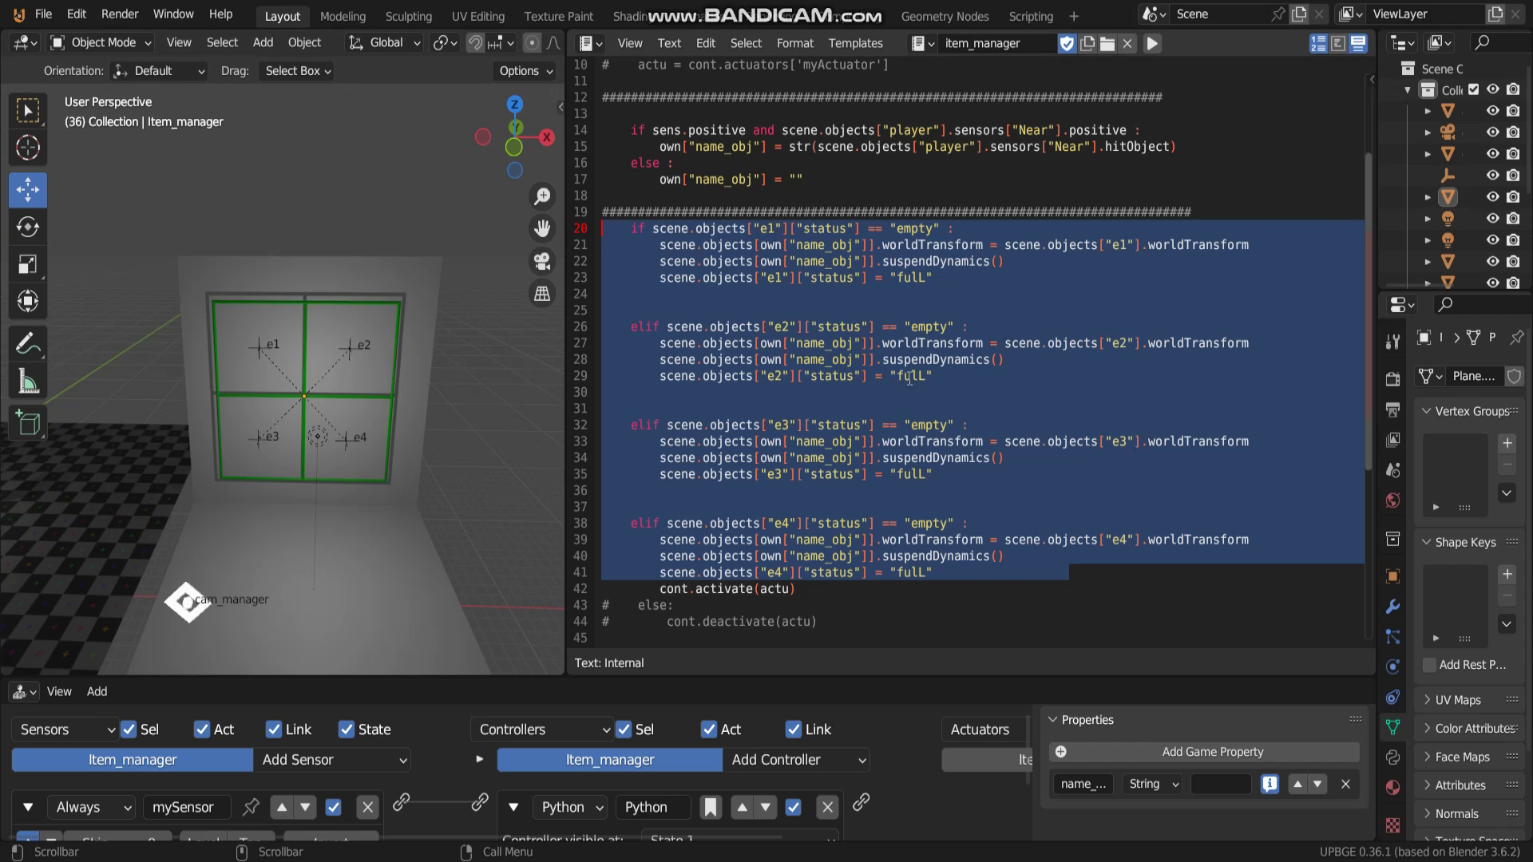
Face the inventory panel squarely and select empties e1 to e4 in turn, ending on e1.
{"action": "key", "text": "g"}
{"action": "middle_click_drag", "start_coordinate": [363, 385], "coordinate": [360, 372]}
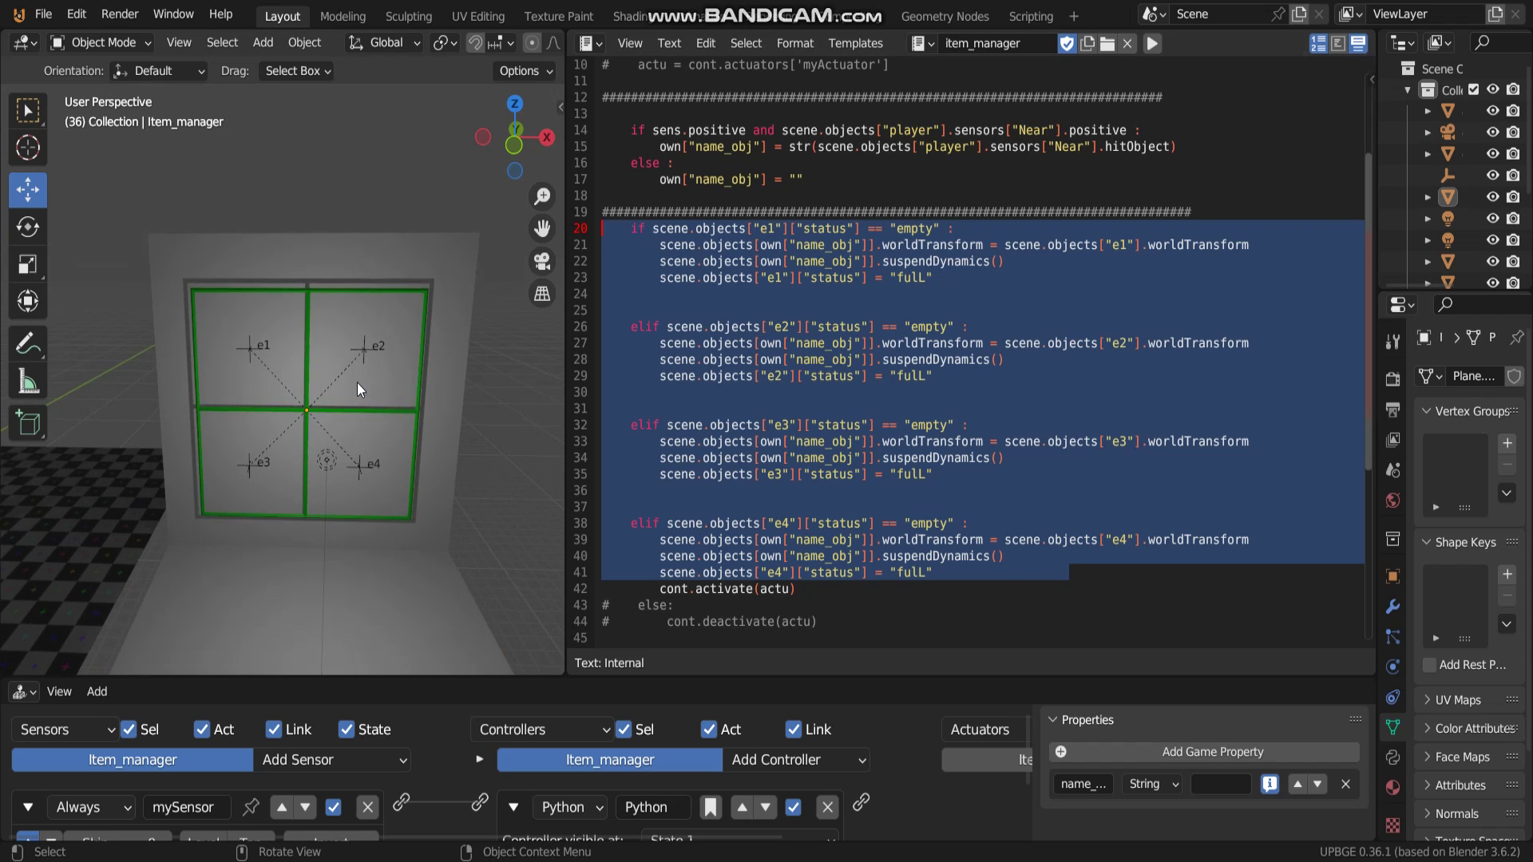
{"action": "scroll", "coordinate": [357, 382], "scroll_direction": "up", "scroll_amount": 2}
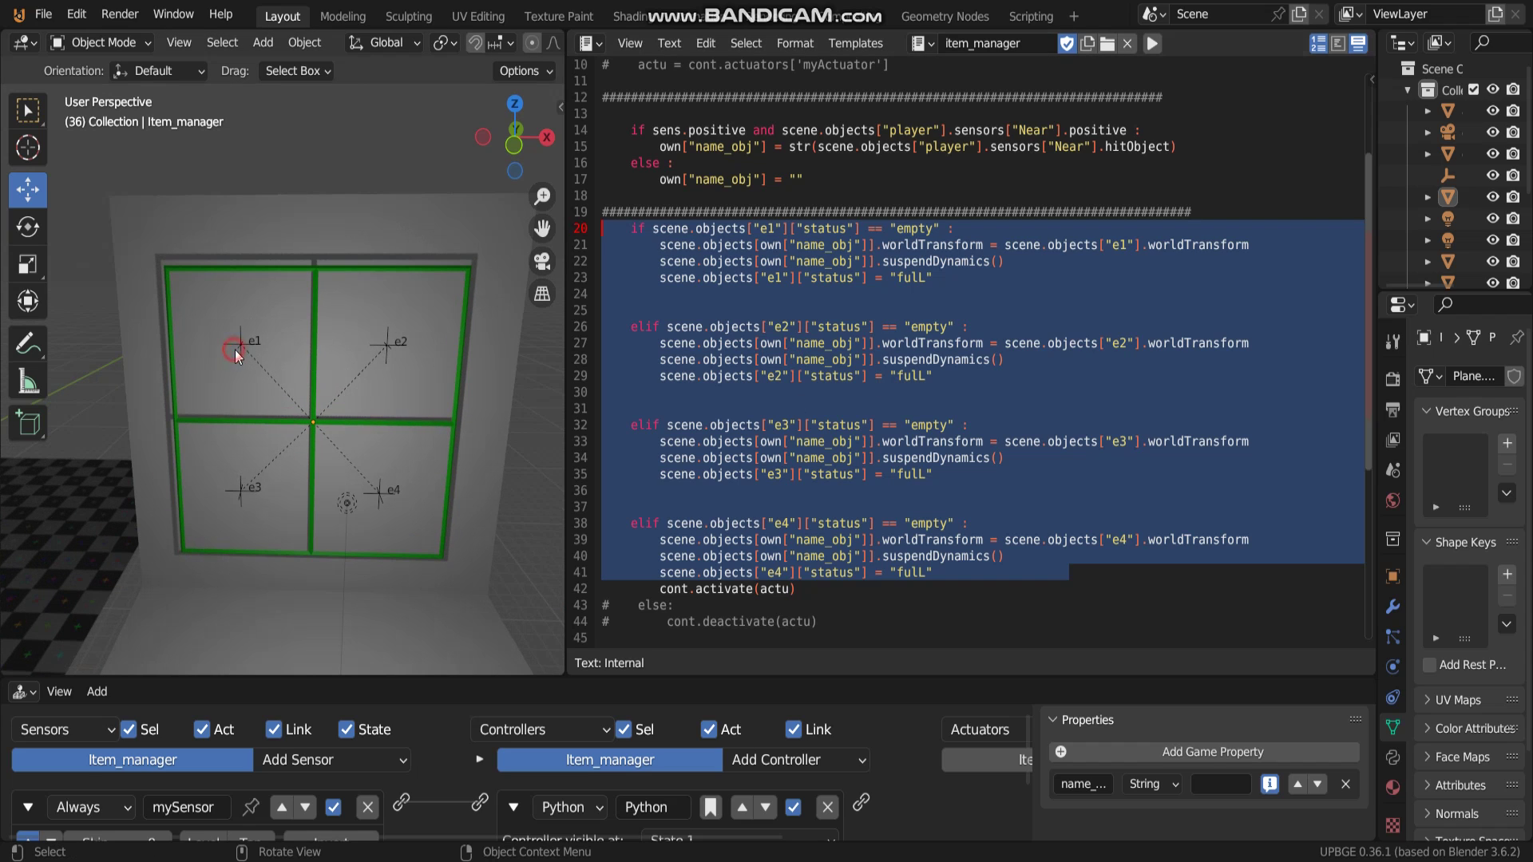
{"action": "left_click", "coordinate": [236, 350]}
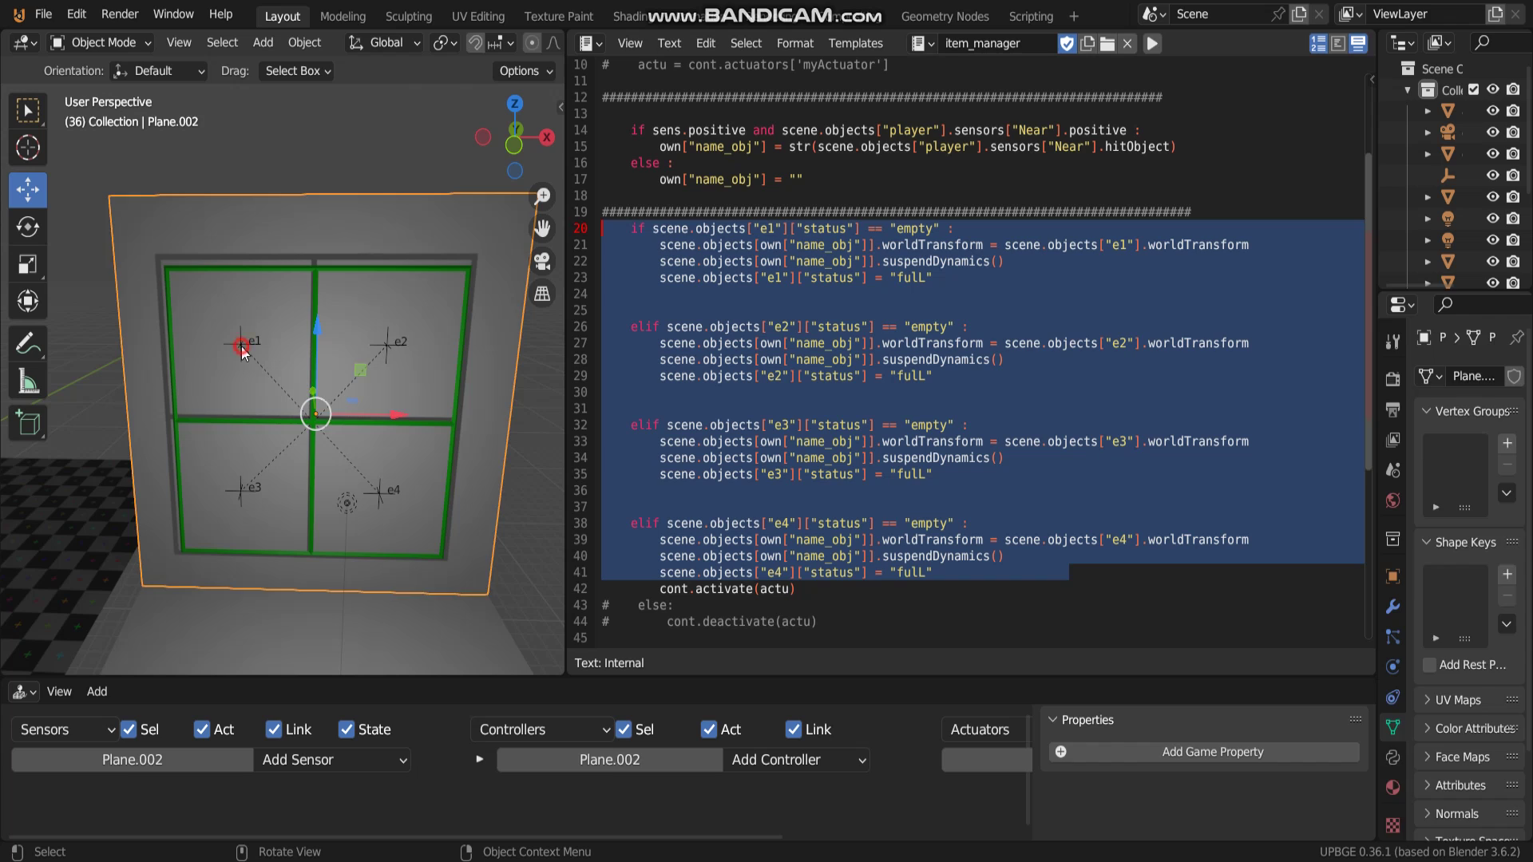
{"action": "left_click", "coordinate": [388, 350]}
{"action": "left_click", "coordinate": [253, 490]}
{"action": "left_click", "coordinate": [382, 491]}
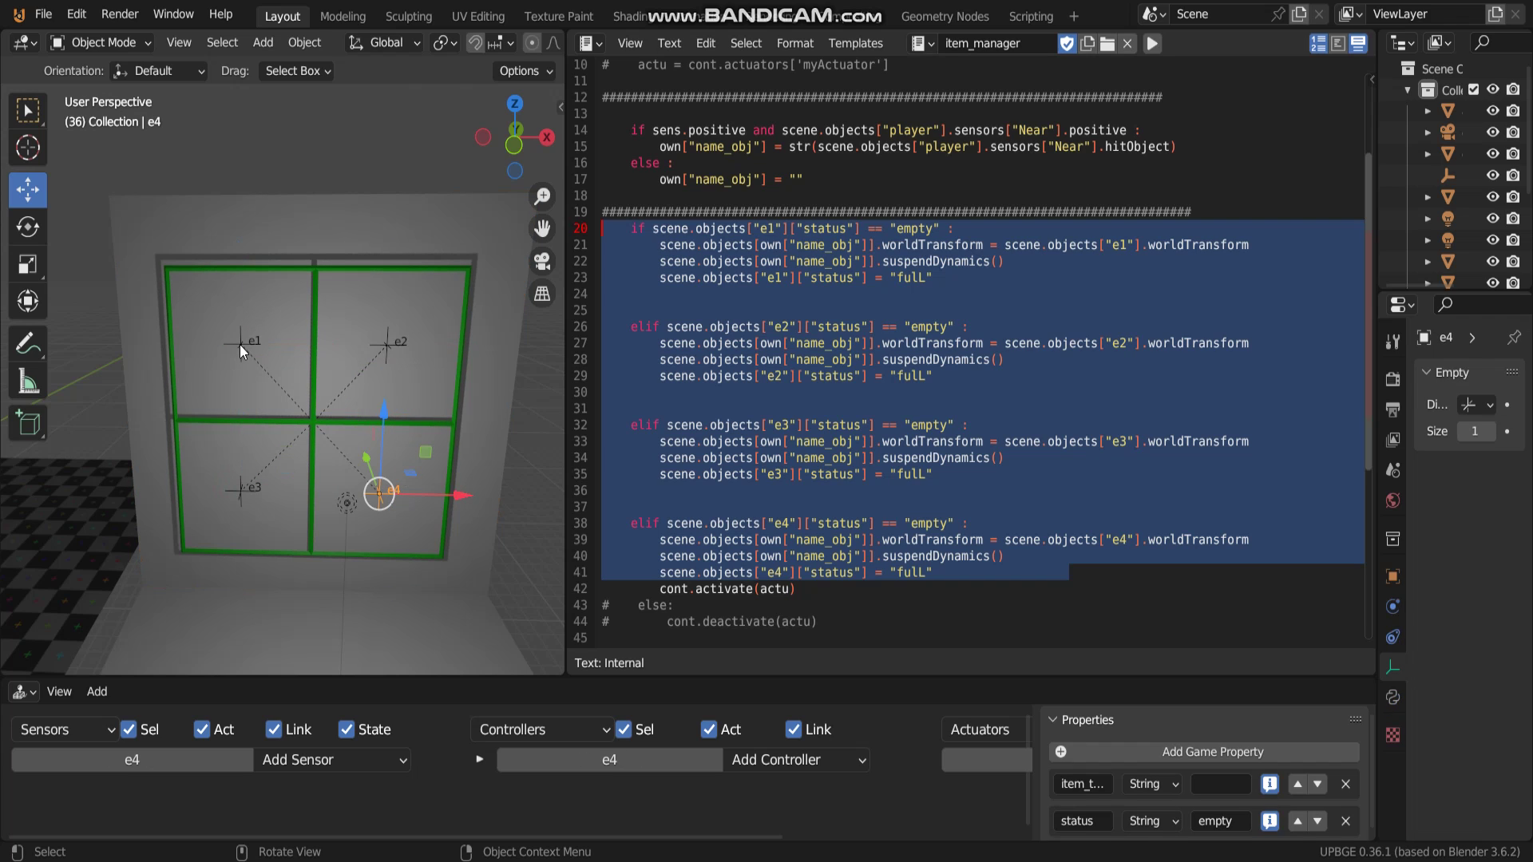
{"action": "left_click", "coordinate": [240, 344]}
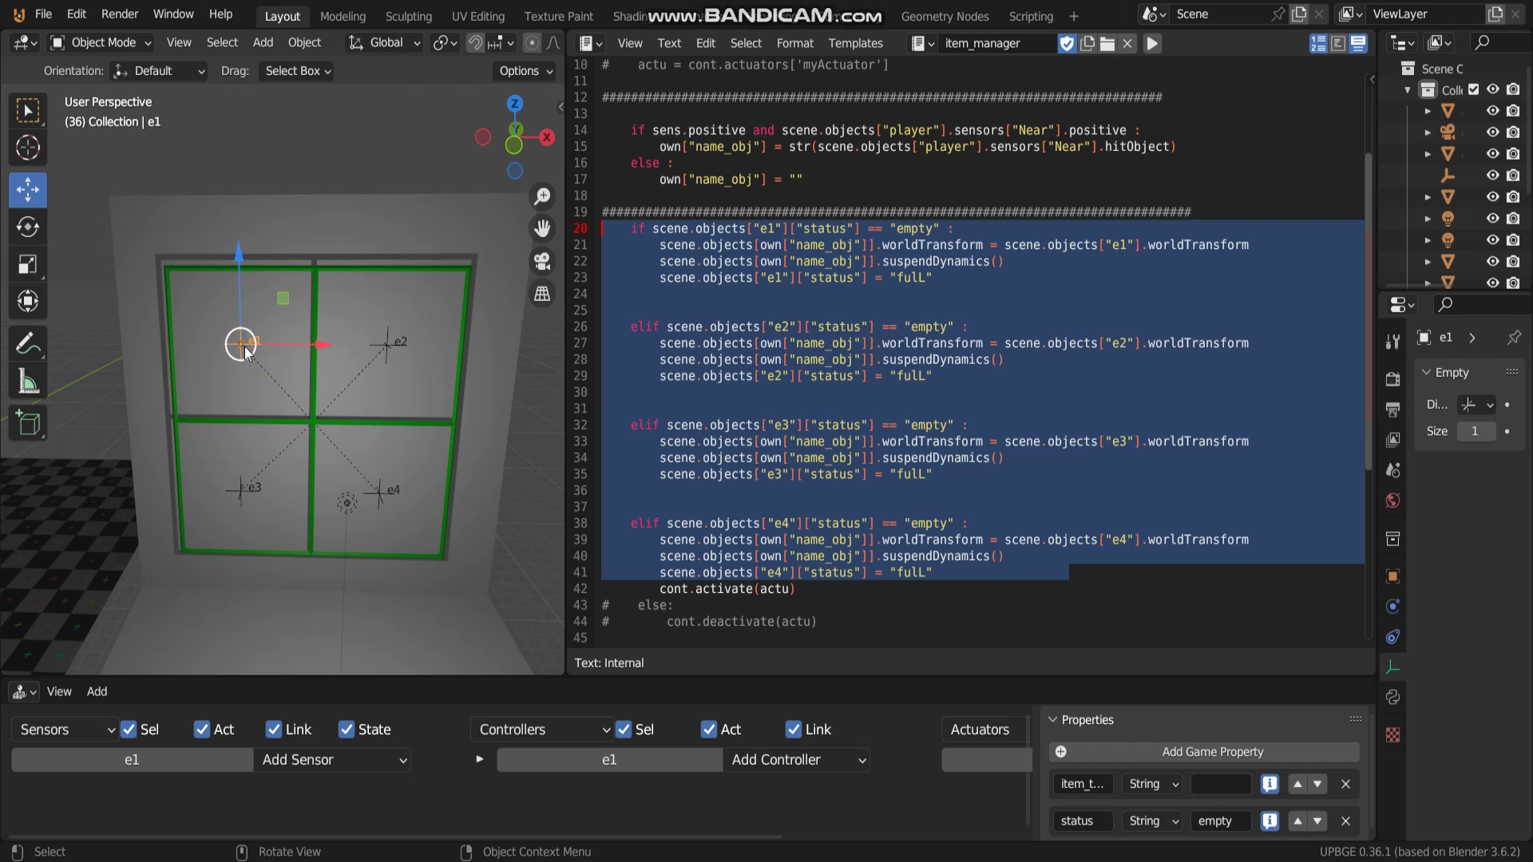
Highlight the e1 slot block, lines 20 to 23, matching e1's empty status.
{"action": "left_click", "coordinate": [942, 325]}
{"action": "left_click", "coordinate": [1031, 270]}
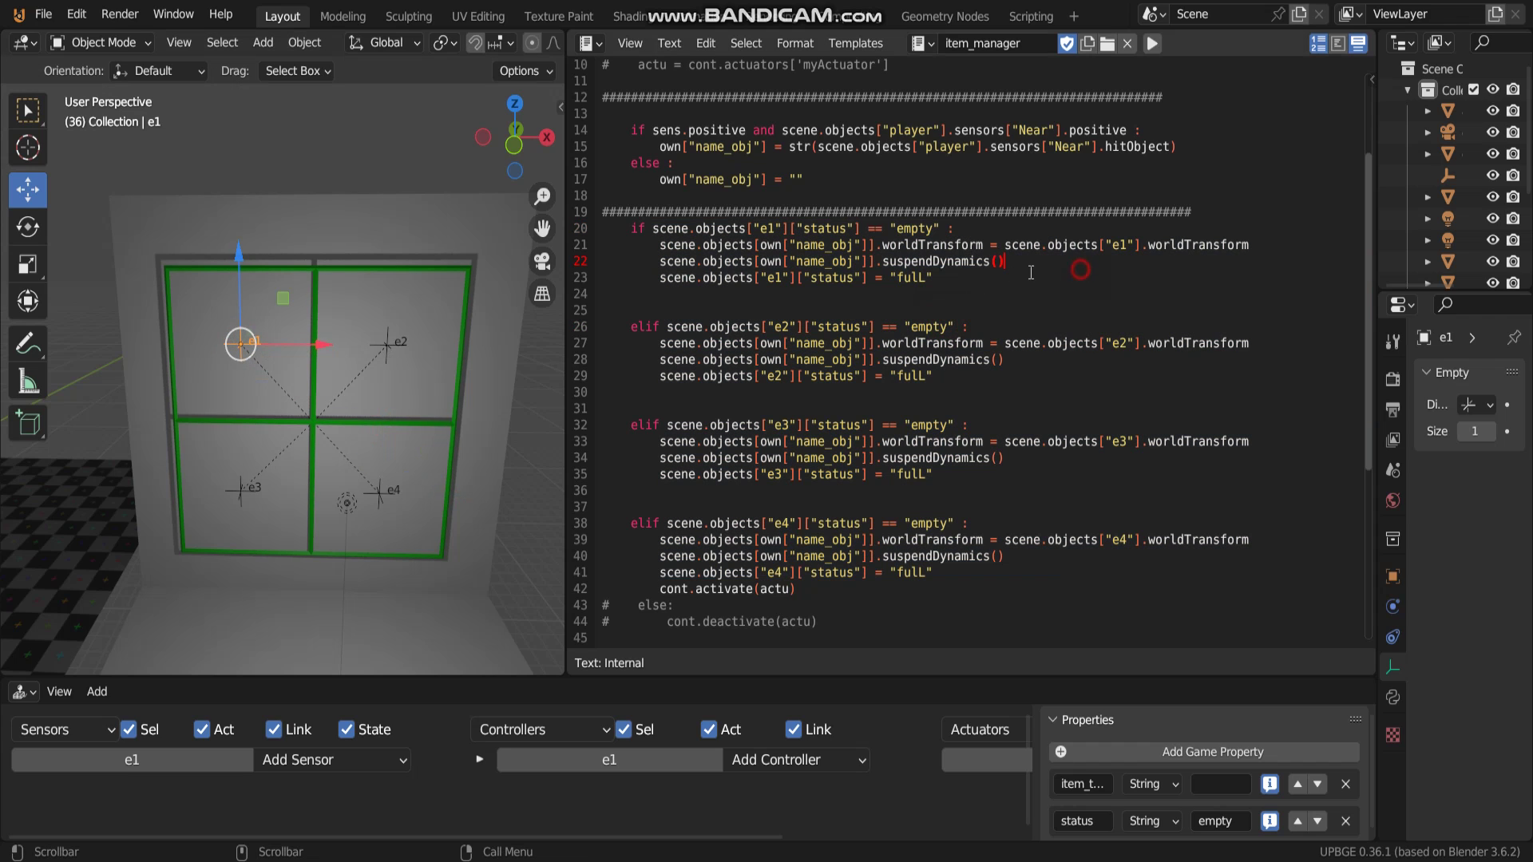
{"action": "left_click", "coordinate": [964, 278]}
{"action": "left_click_drag", "start_coordinate": [940, 279], "coordinate": [565, 225]}
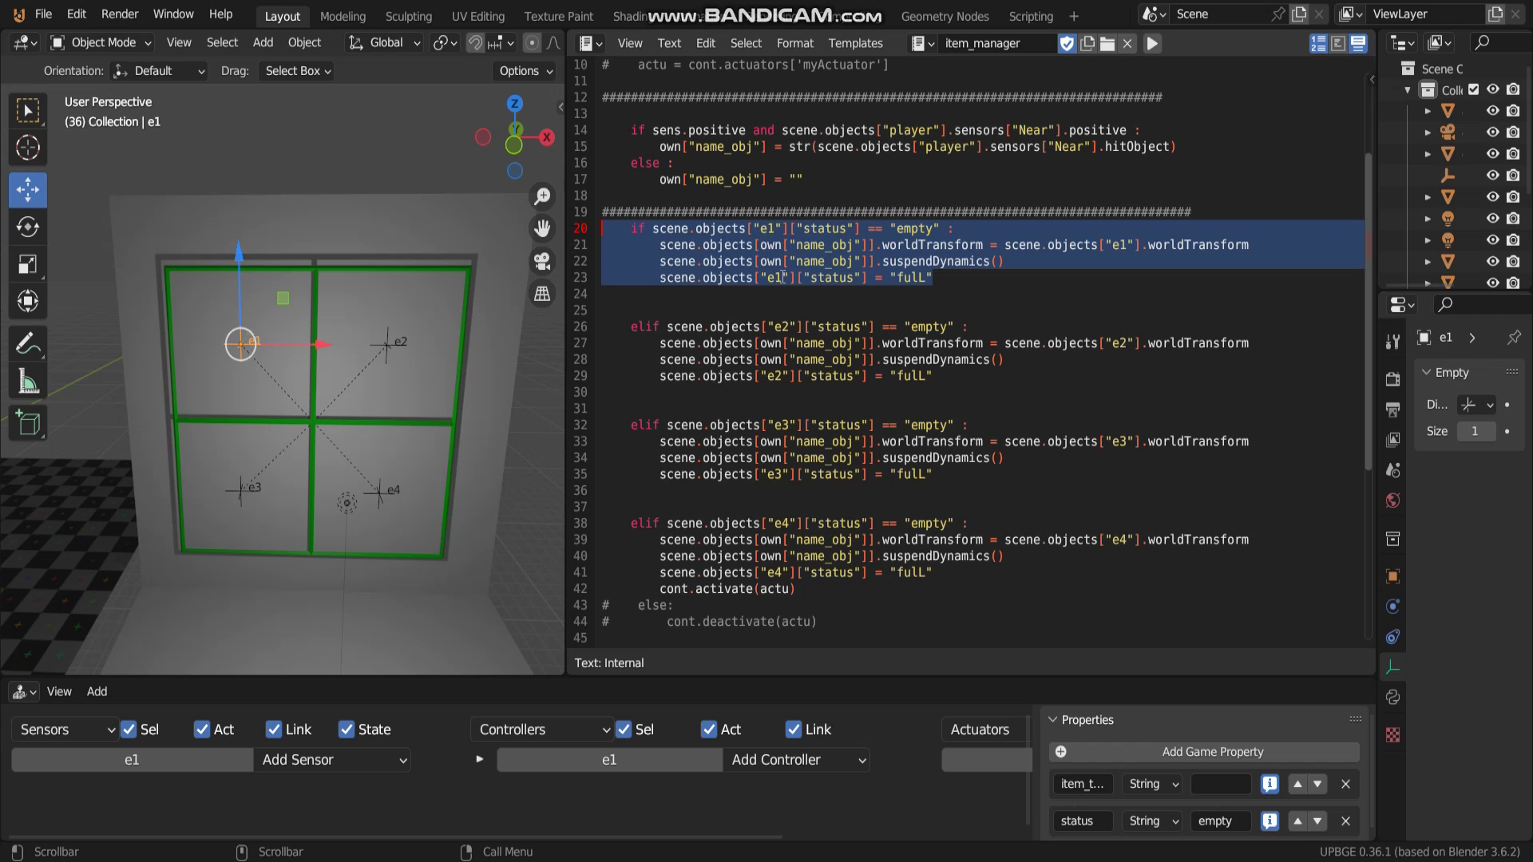
Select empty e2 and highlight its matching slot block in the script.
{"action": "left_click", "coordinate": [386, 347]}
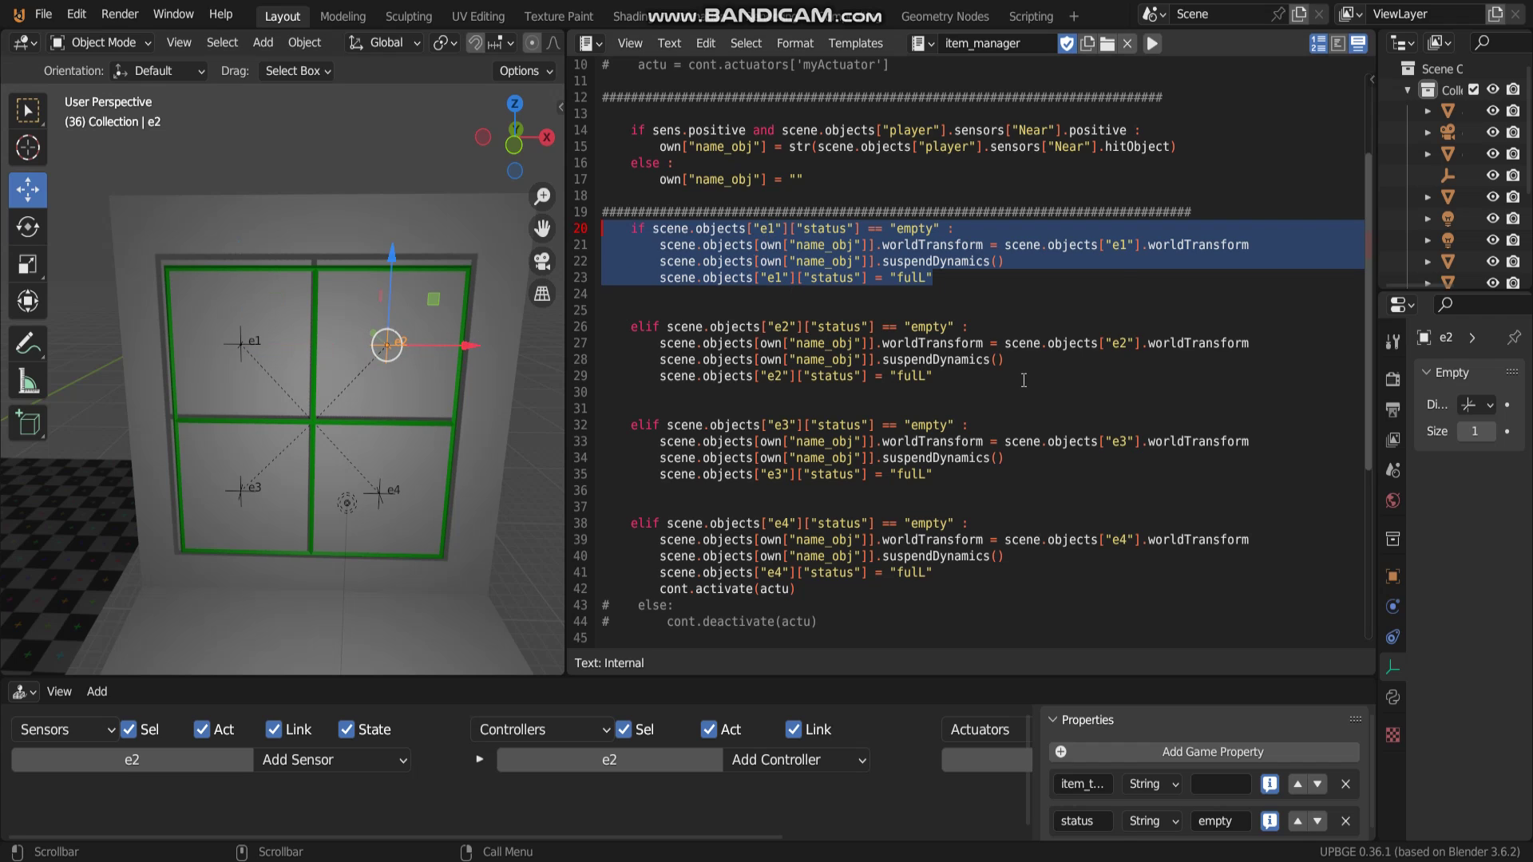
{"action": "left_click_drag", "start_coordinate": [1024, 380], "coordinate": [546, 328]}
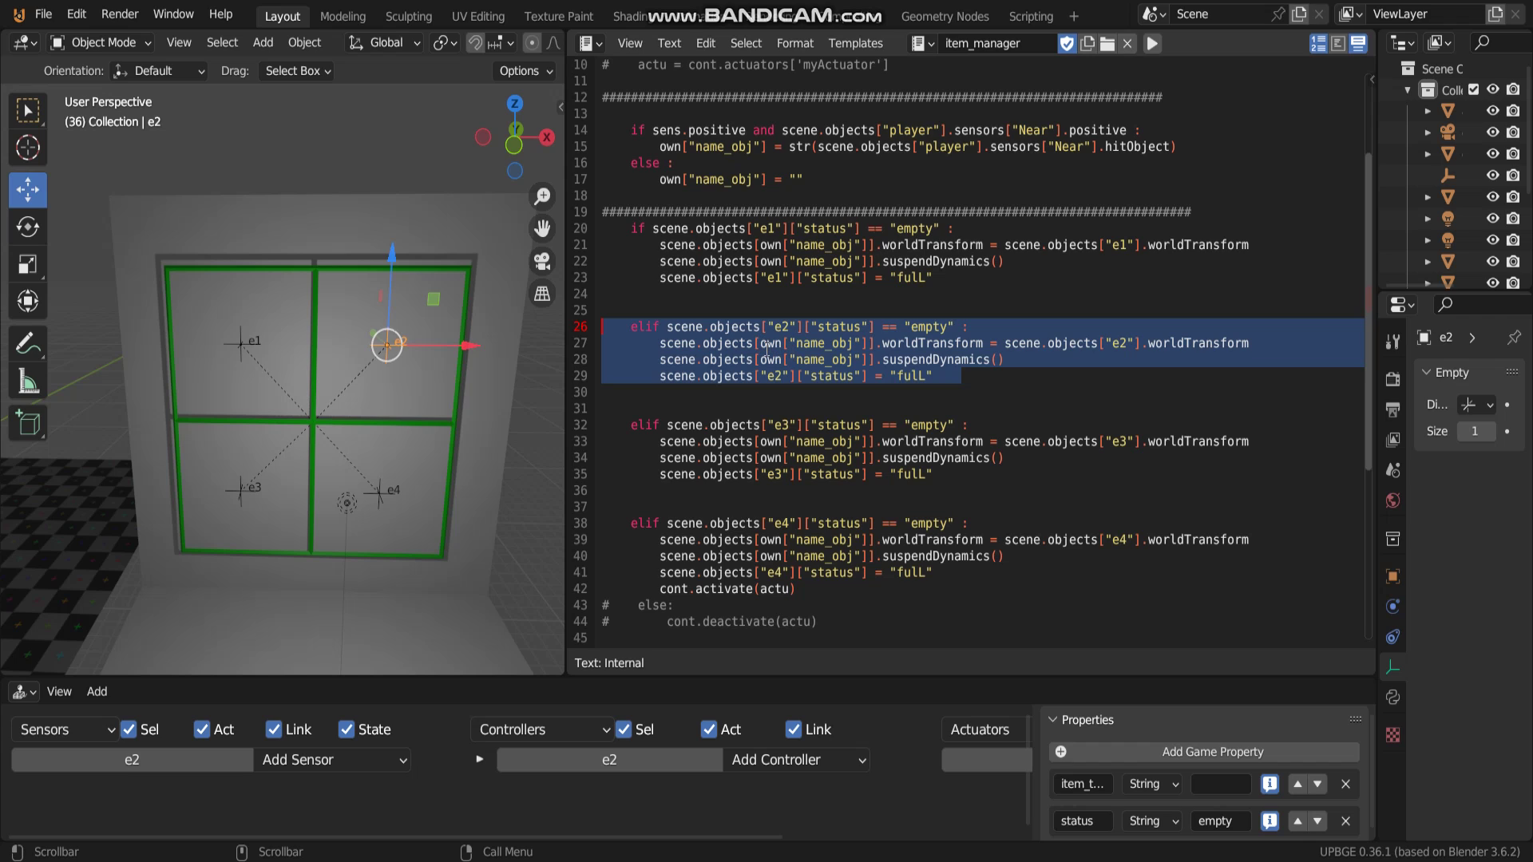
{"action": "left_click", "coordinate": [388, 359]}
{"action": "left_click", "coordinate": [391, 345]}
Select empties e3 and e4 and highlight their slot blocks, lines 32–35 and 38–41.
{"action": "left_click", "coordinate": [232, 491]}
{"action": "left_click_drag", "start_coordinate": [959, 477], "coordinate": [672, 434]}
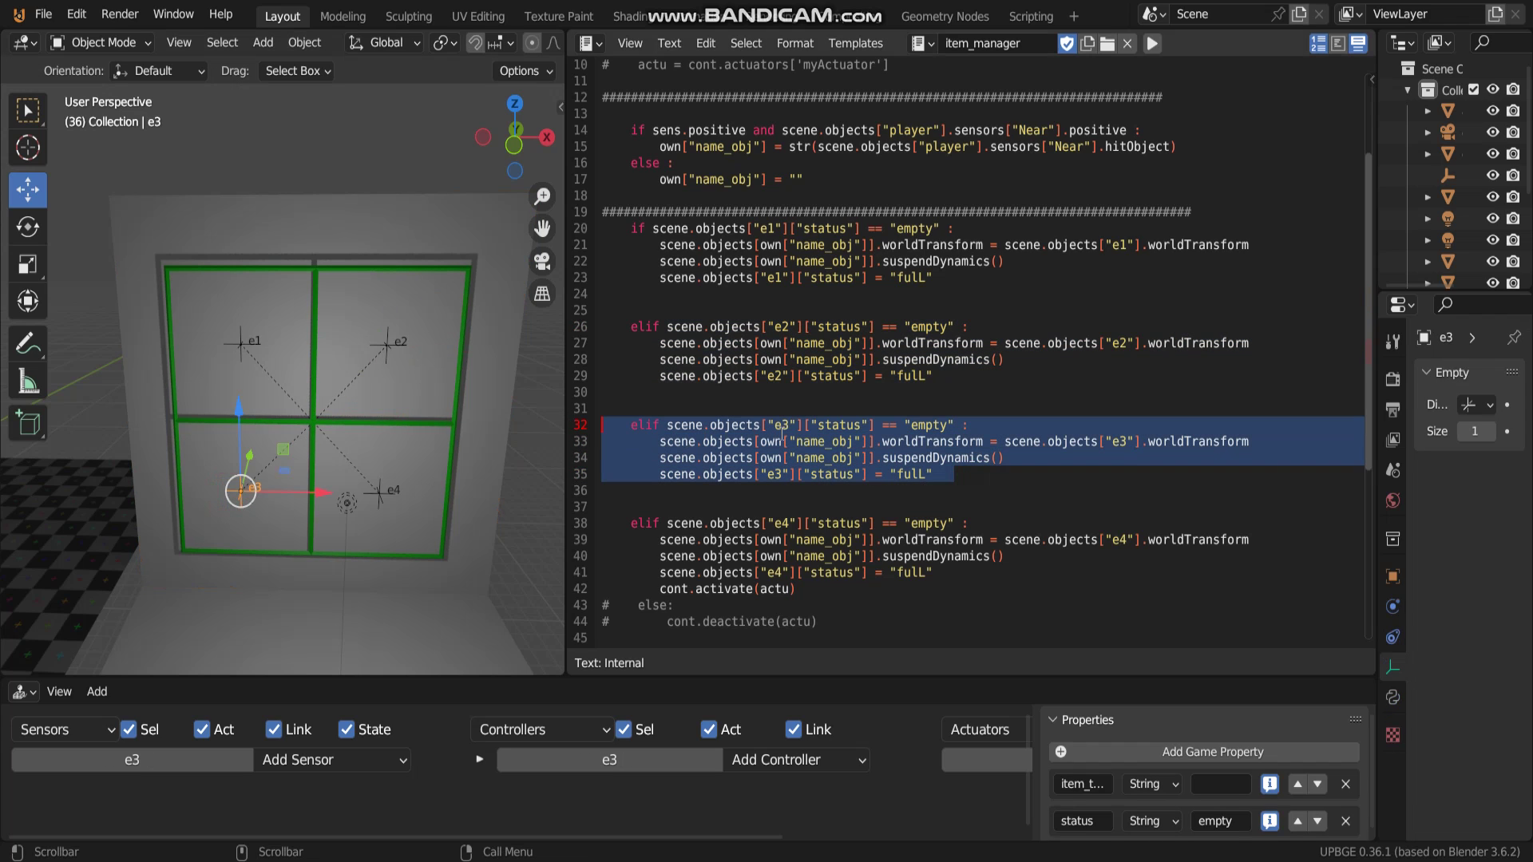
{"action": "left_click", "coordinate": [381, 491]}
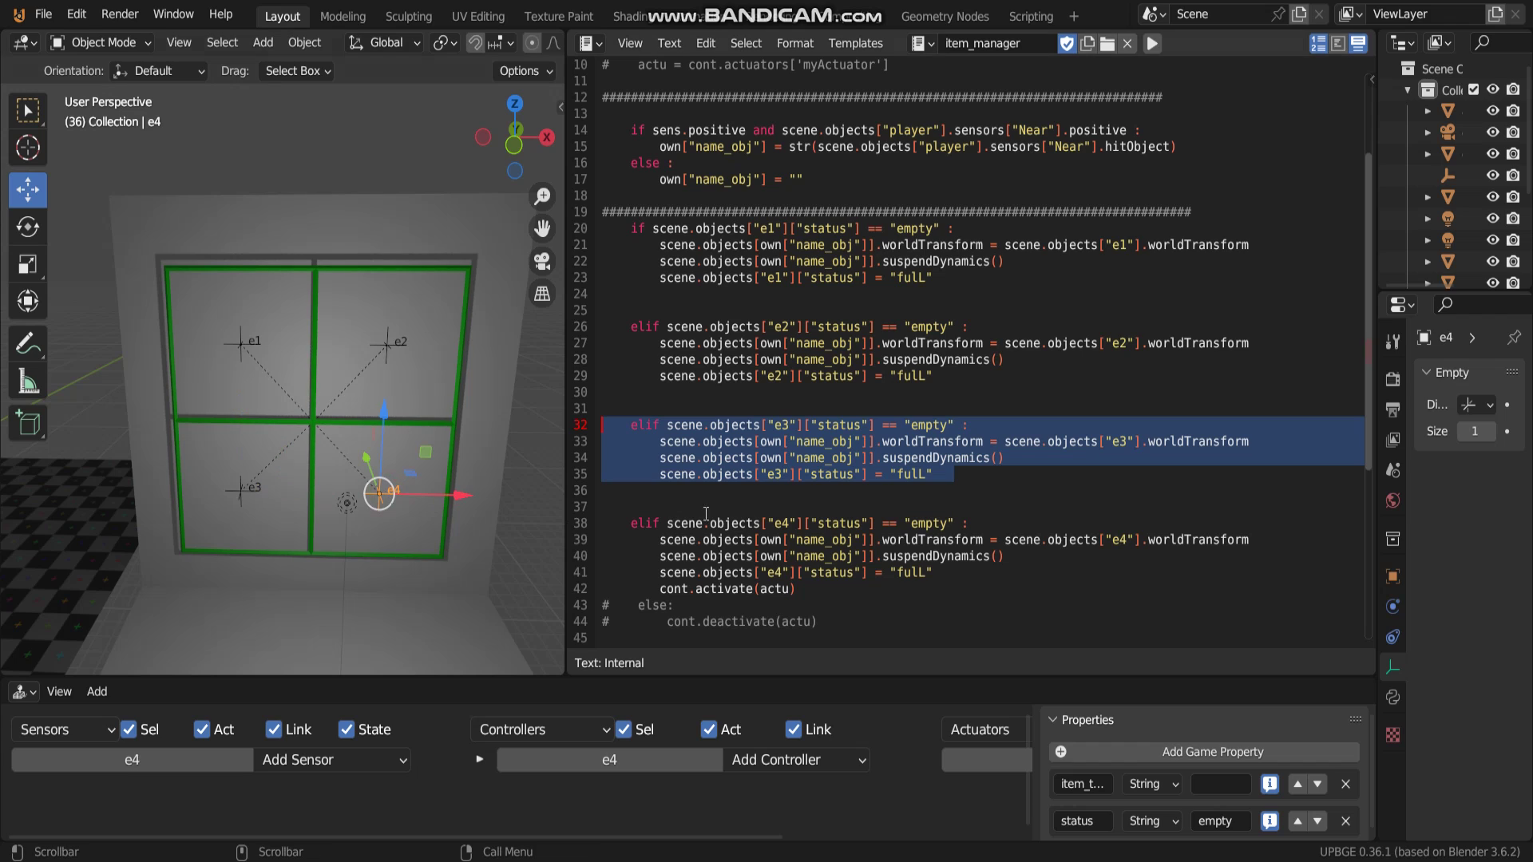
{"action": "left_click", "coordinate": [848, 586]}
{"action": "left_click_drag", "start_coordinate": [978, 572], "coordinate": [580, 524]}
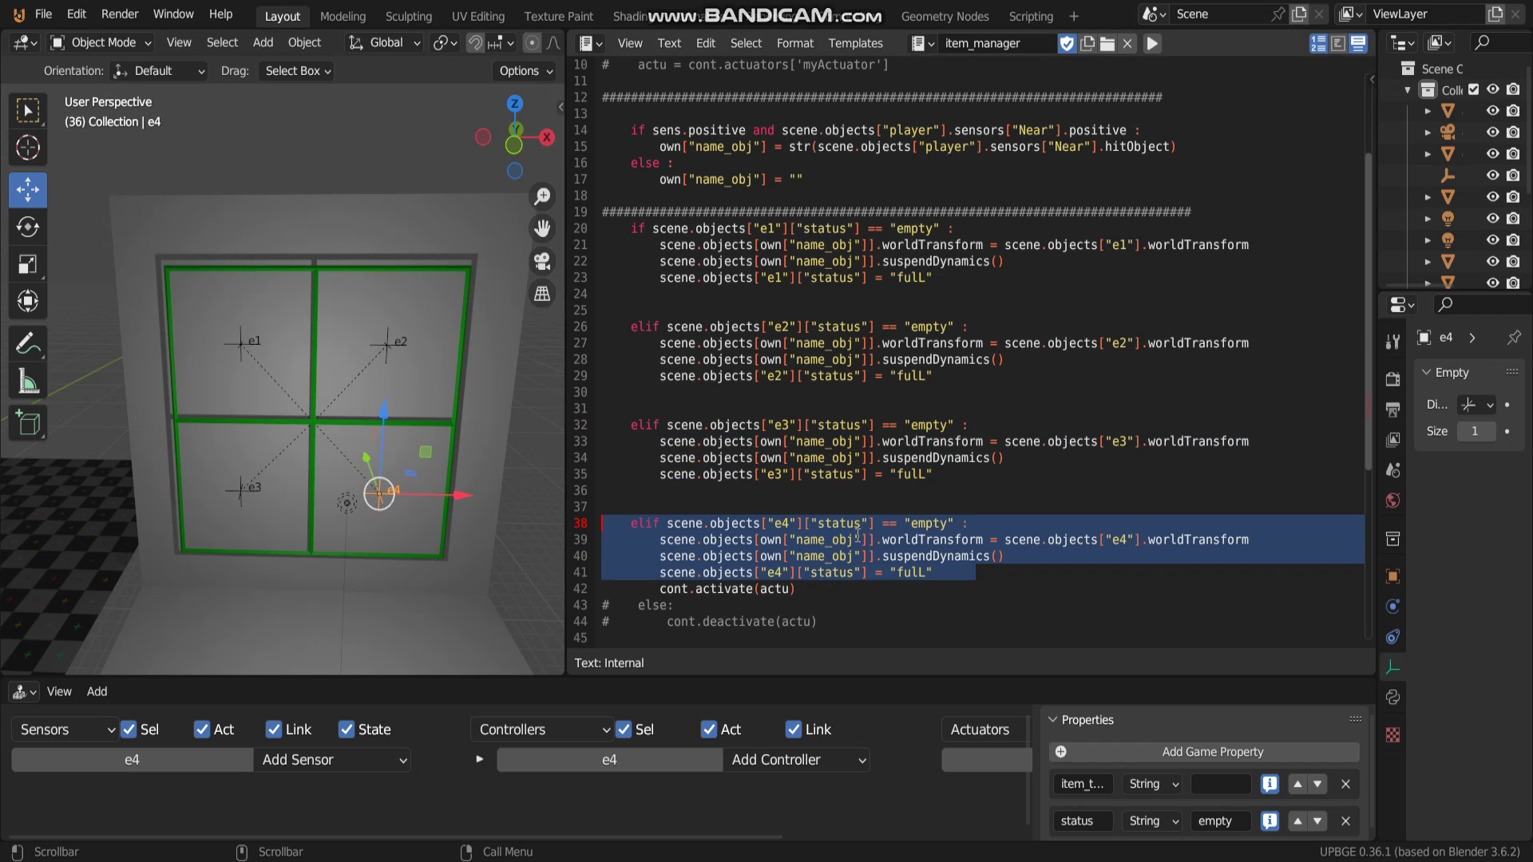
Point out the fulL status value on line 29 and rest the caret on empty line 24.
{"action": "left_click", "coordinate": [903, 502]}
{"action": "left_click", "coordinate": [903, 374]}
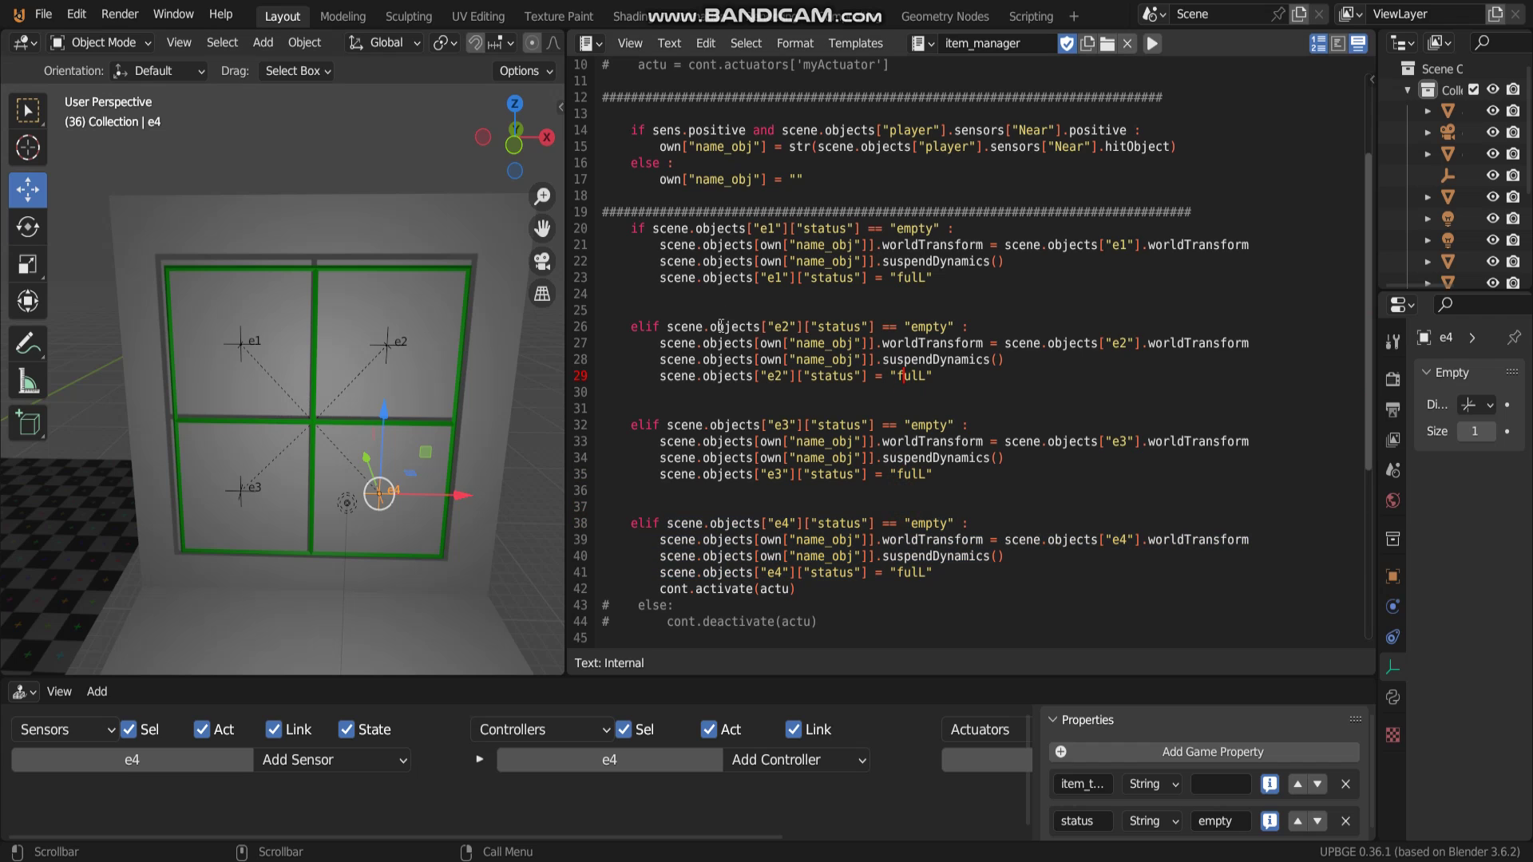
{"action": "left_click", "coordinate": [727, 302]}
{"action": "middle_click_drag", "start_coordinate": [284, 392], "coordinate": [367, 425]}
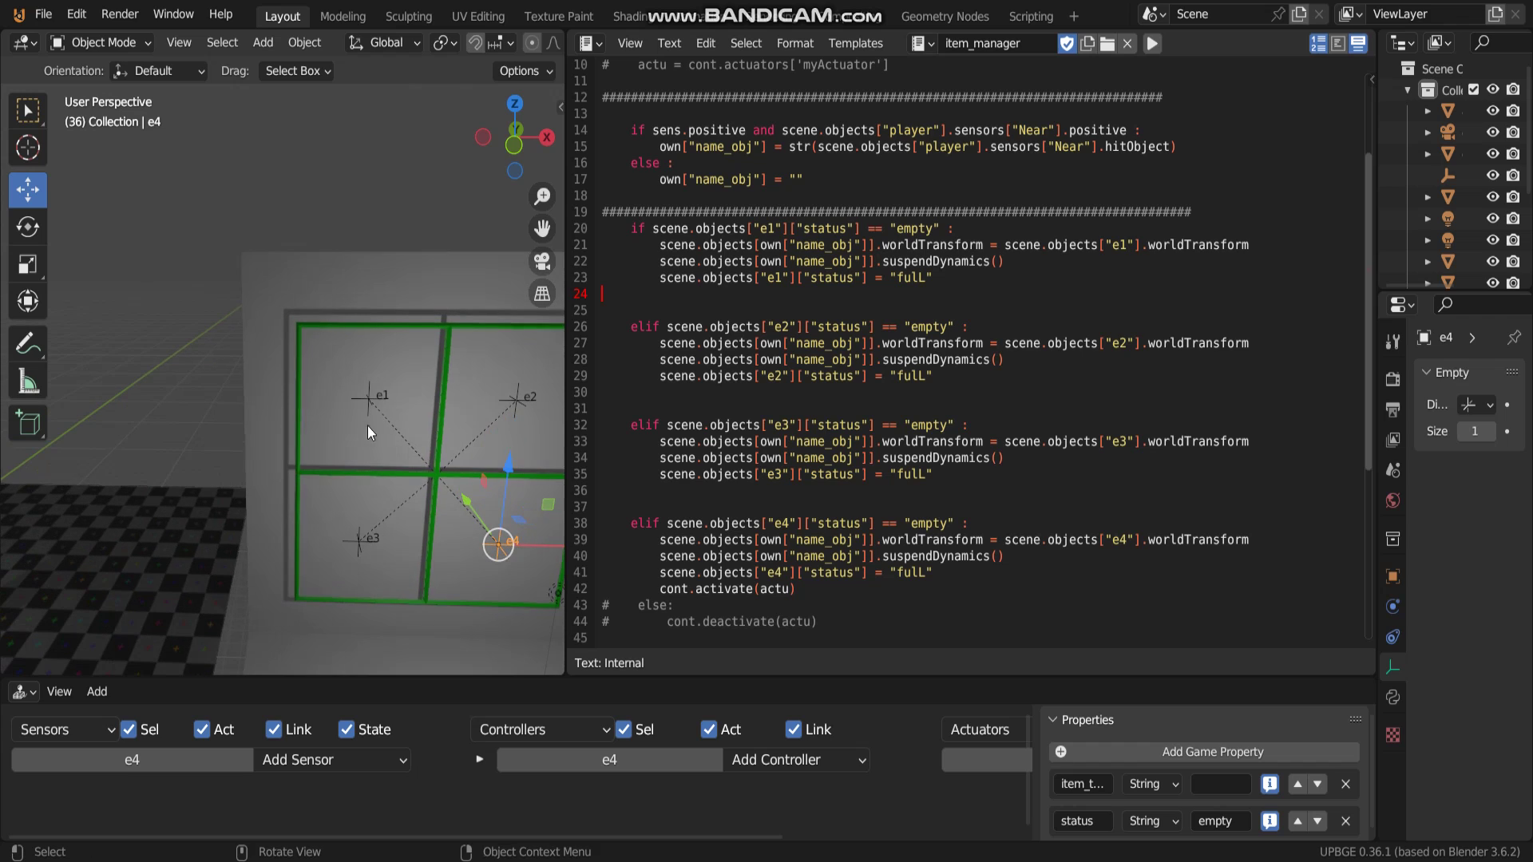
{"action": "left_click", "coordinate": [376, 403]}
{"action": "mouse_move", "coordinate": [989, 278]}
{"action": "left_mouse_down"}
{"action": "mouse_move", "coordinate": [619, 241]}
{"action": "mouse_move", "coordinate": [605, 228]}
{"action": "left_mouse_up"}
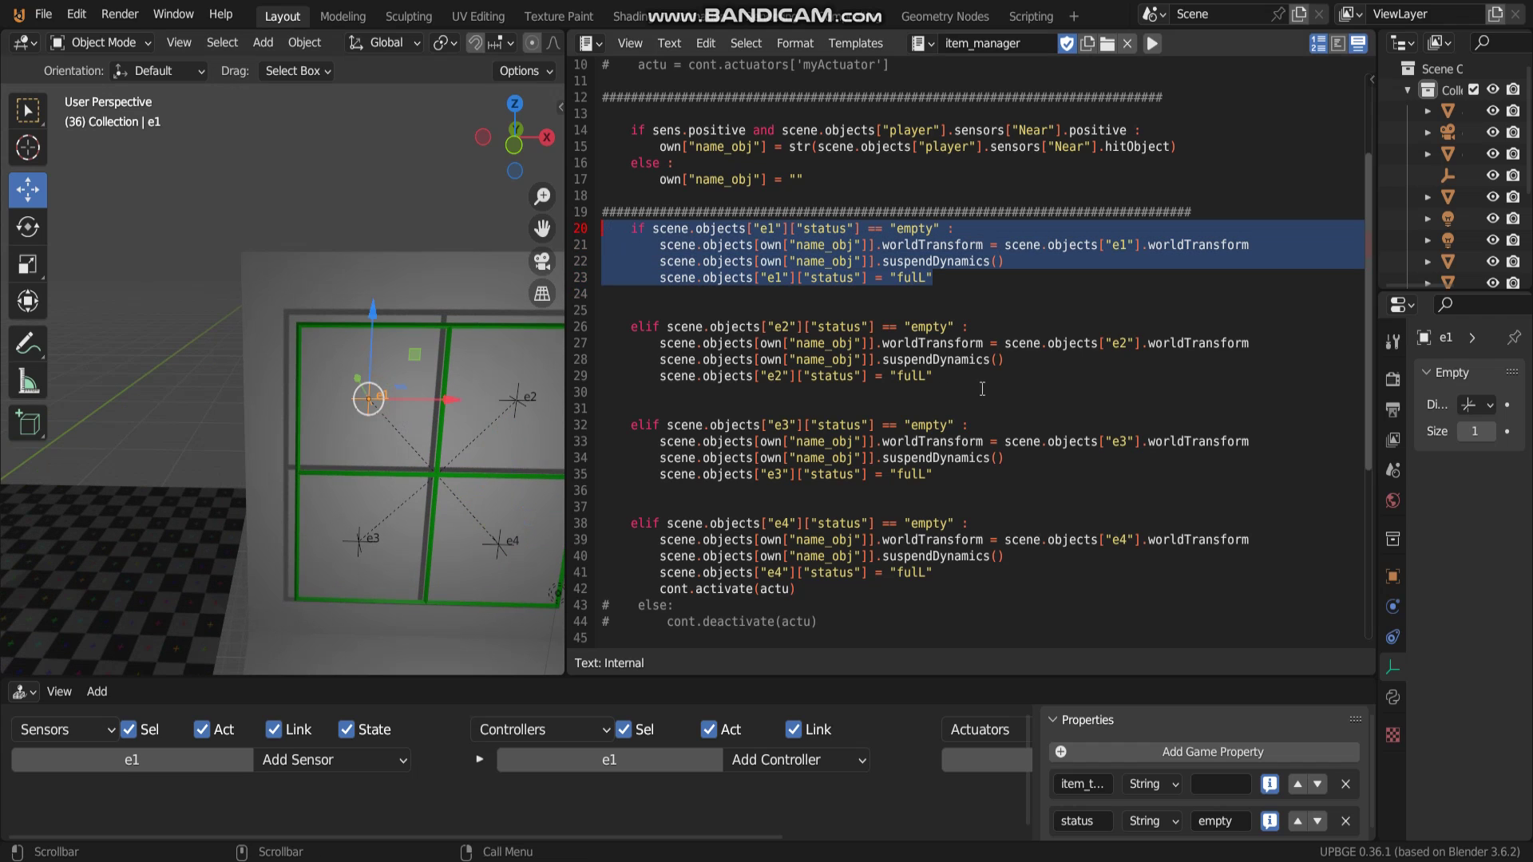
{"action": "left_click", "coordinate": [955, 295]}
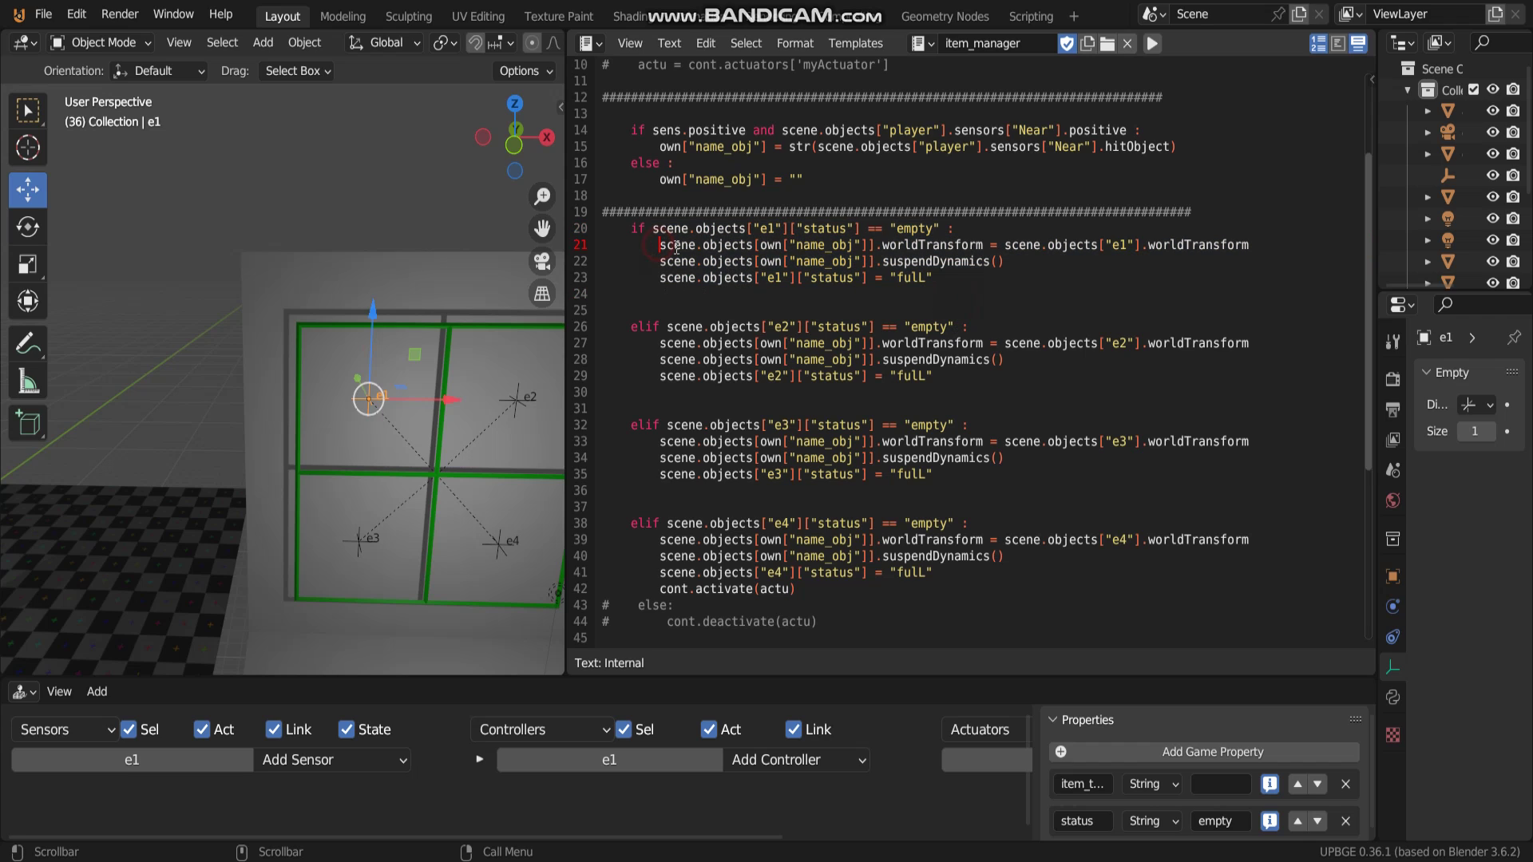
{"action": "left_click_drag", "start_coordinate": [659, 245], "coordinate": [1255, 242]}
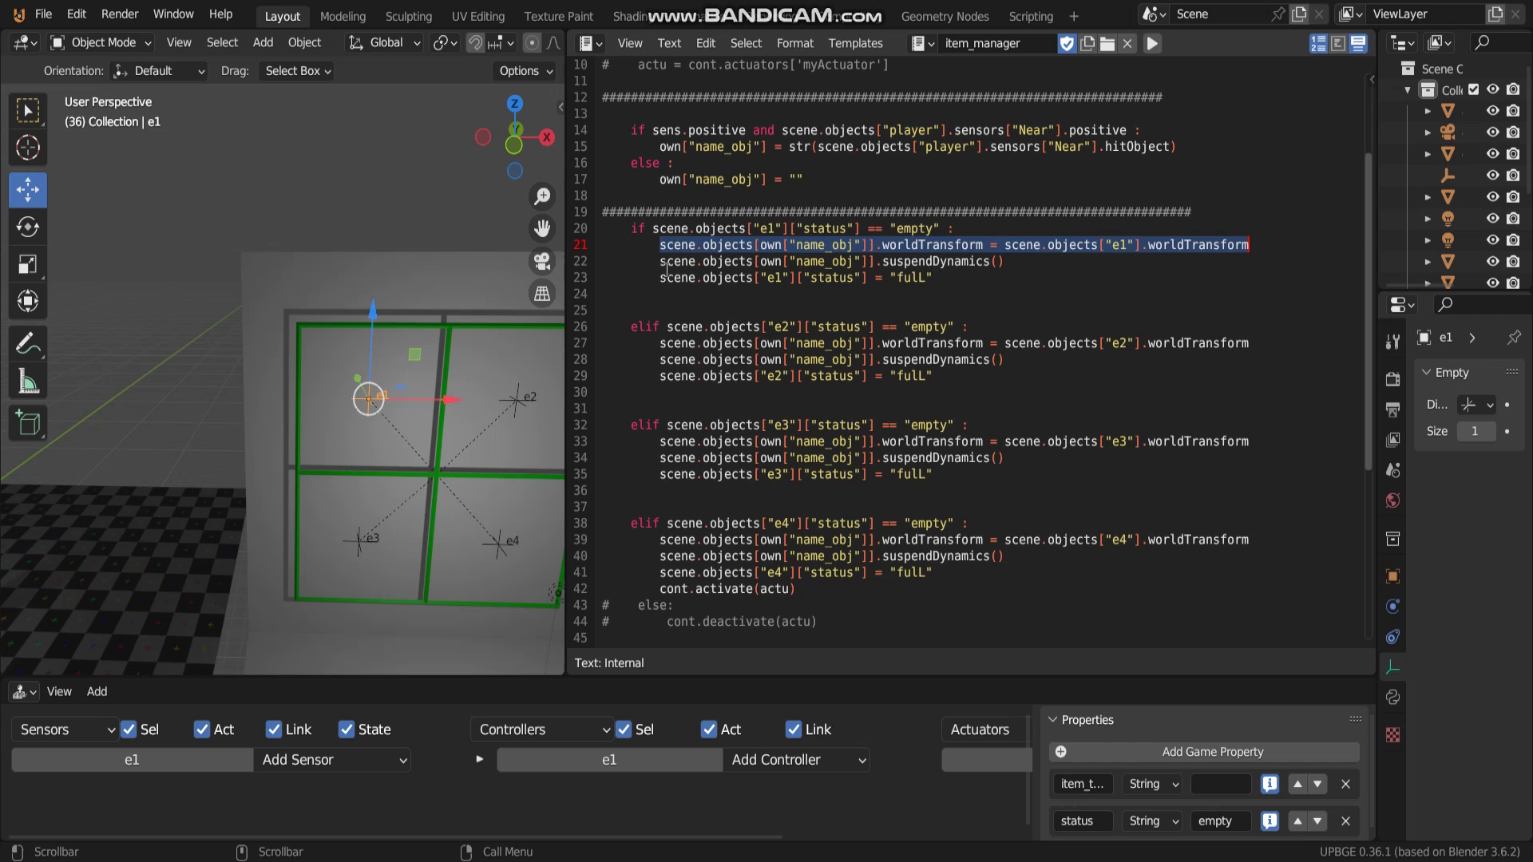
{"action": "left_click_drag", "start_coordinate": [659, 262], "coordinate": [1006, 261]}
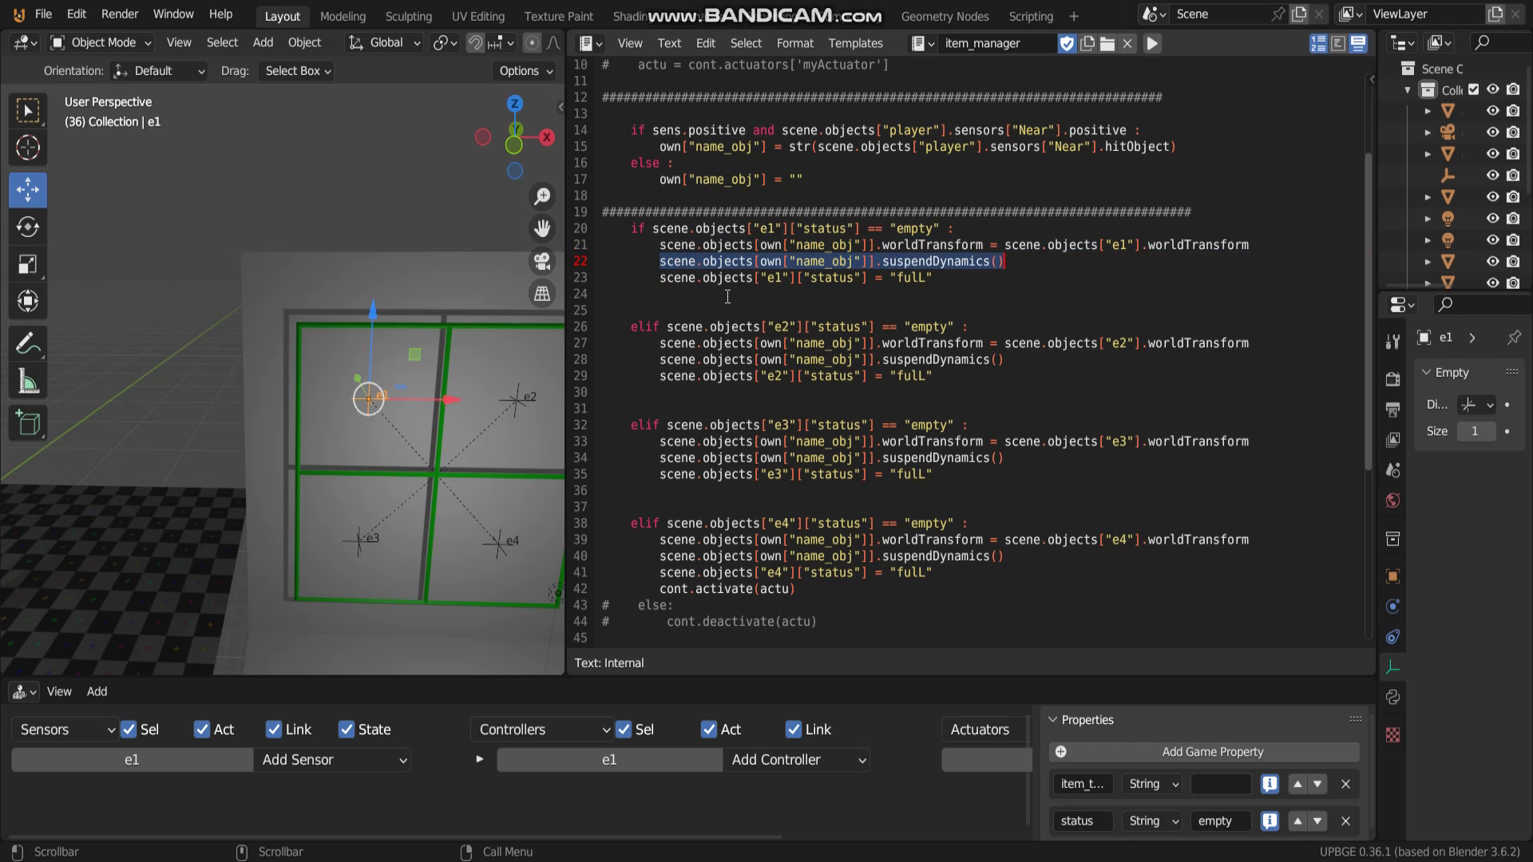
{"action": "left_click", "coordinate": [659, 278]}
{"action": "key", "text": "Down"}
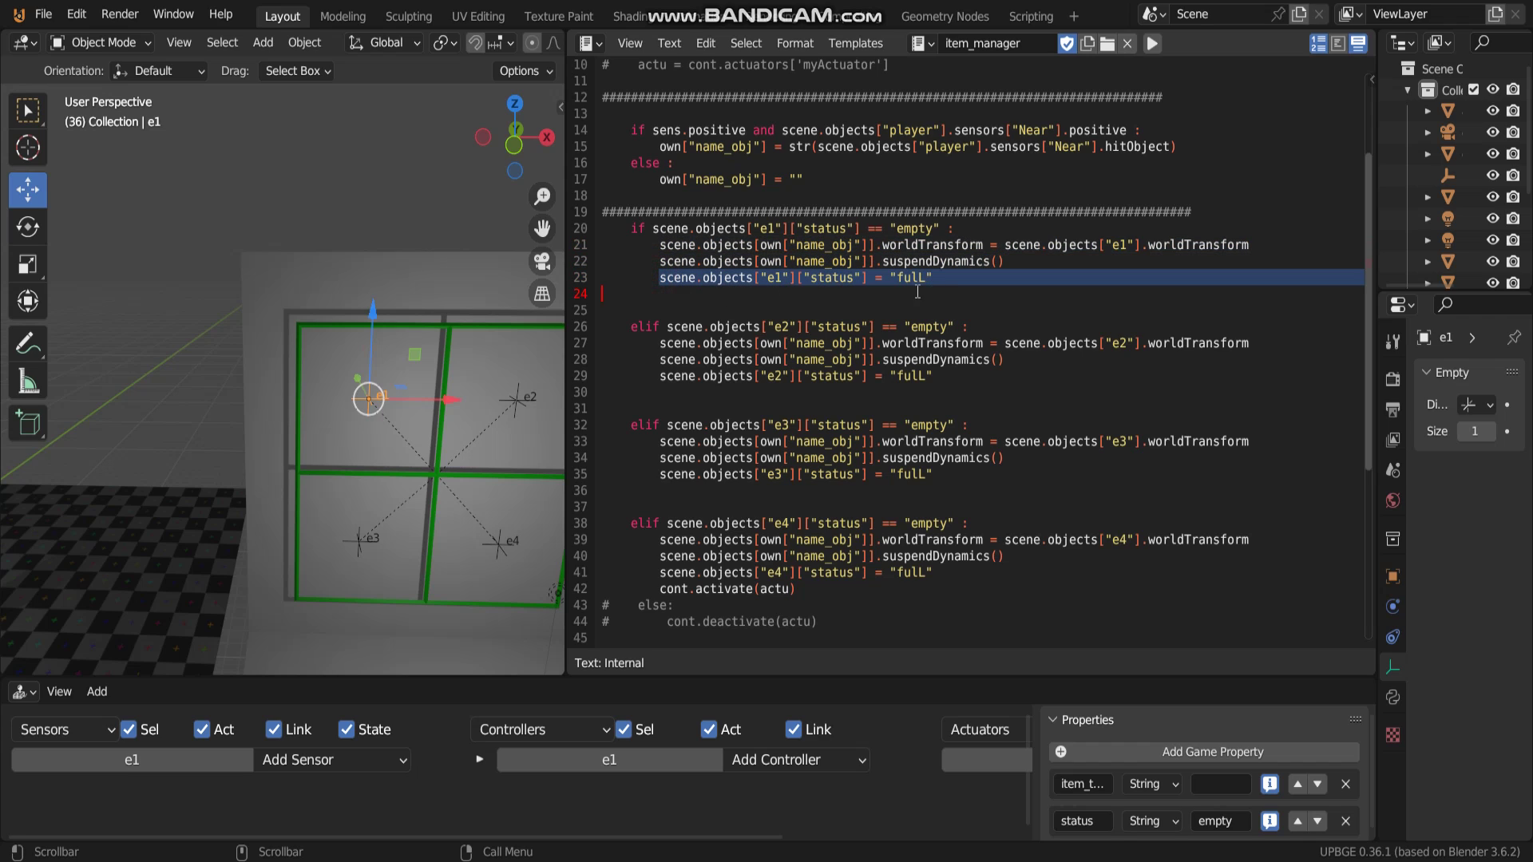
{"action": "key", "text": "Down"}
{"action": "left_click_drag", "start_coordinate": [831, 283], "coordinate": [663, 283]}
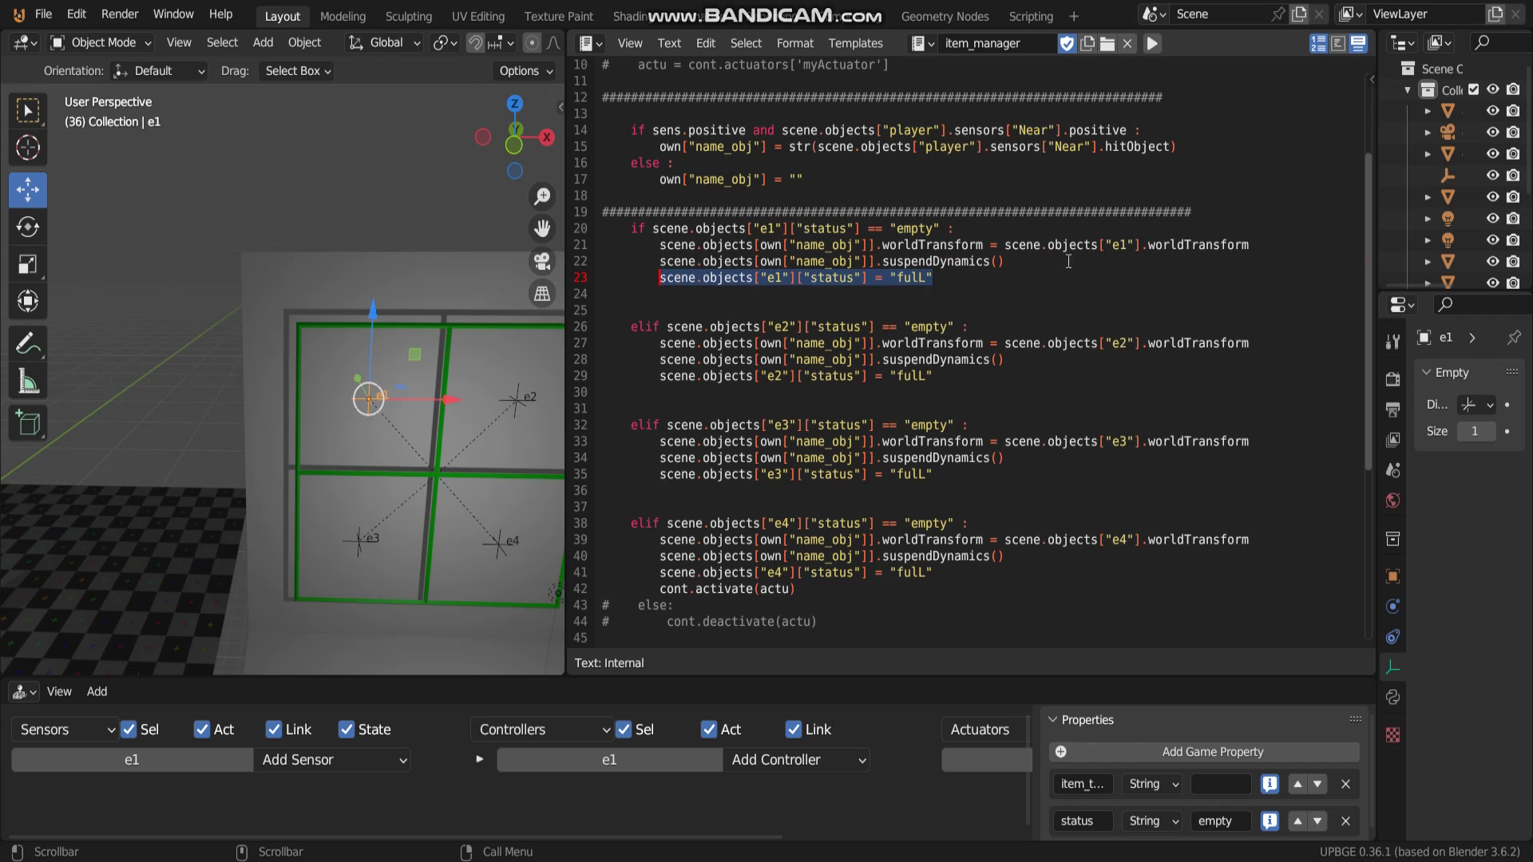
{"action": "left_click_drag", "start_coordinate": [1006, 261], "coordinate": [663, 261]}
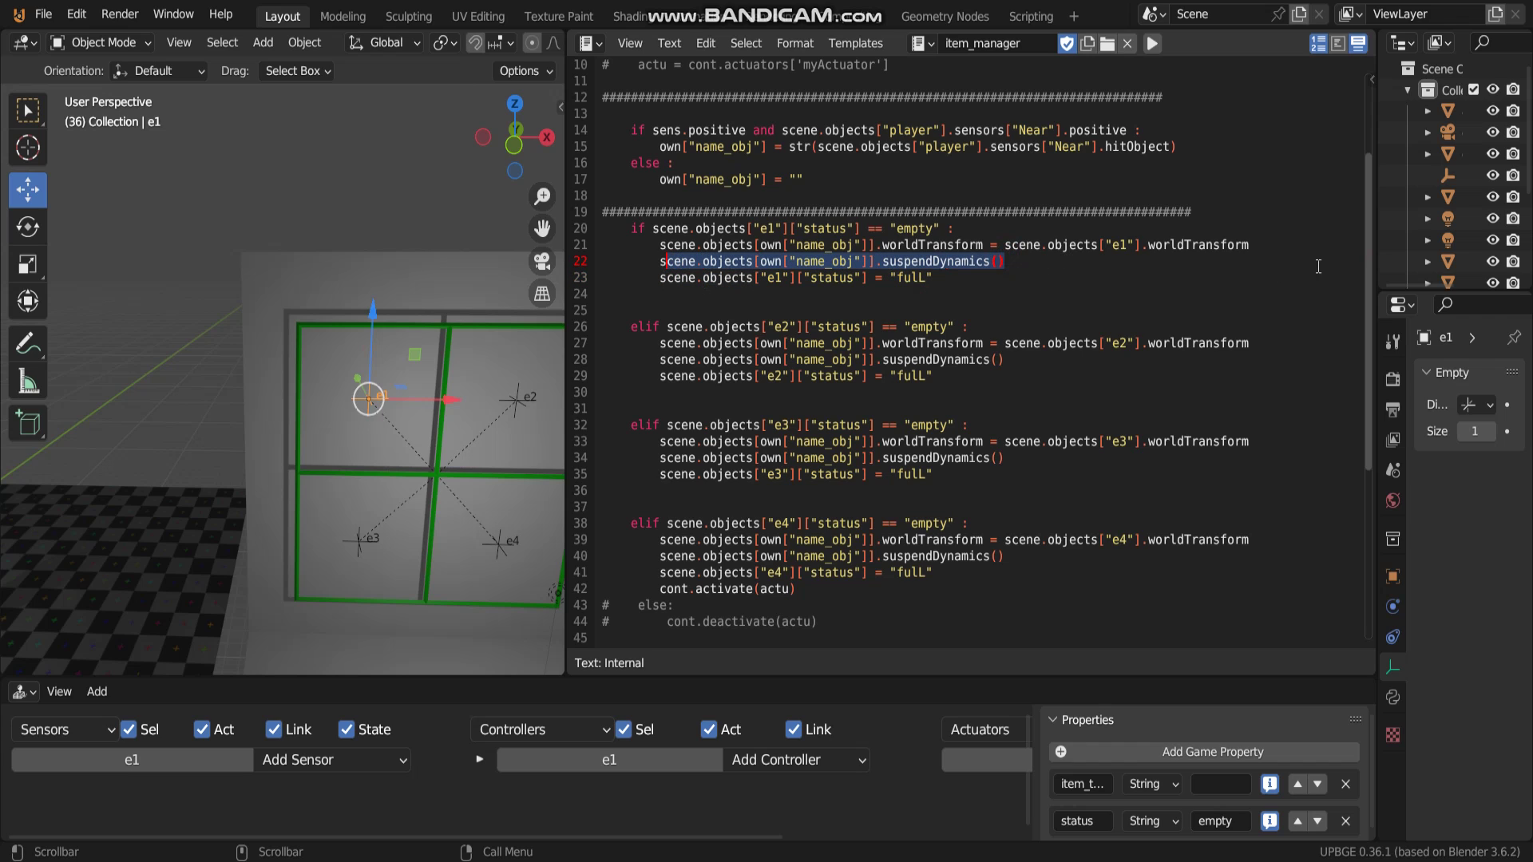
{"action": "left_click_drag", "start_coordinate": [1265, 233], "coordinate": [815, 246]}
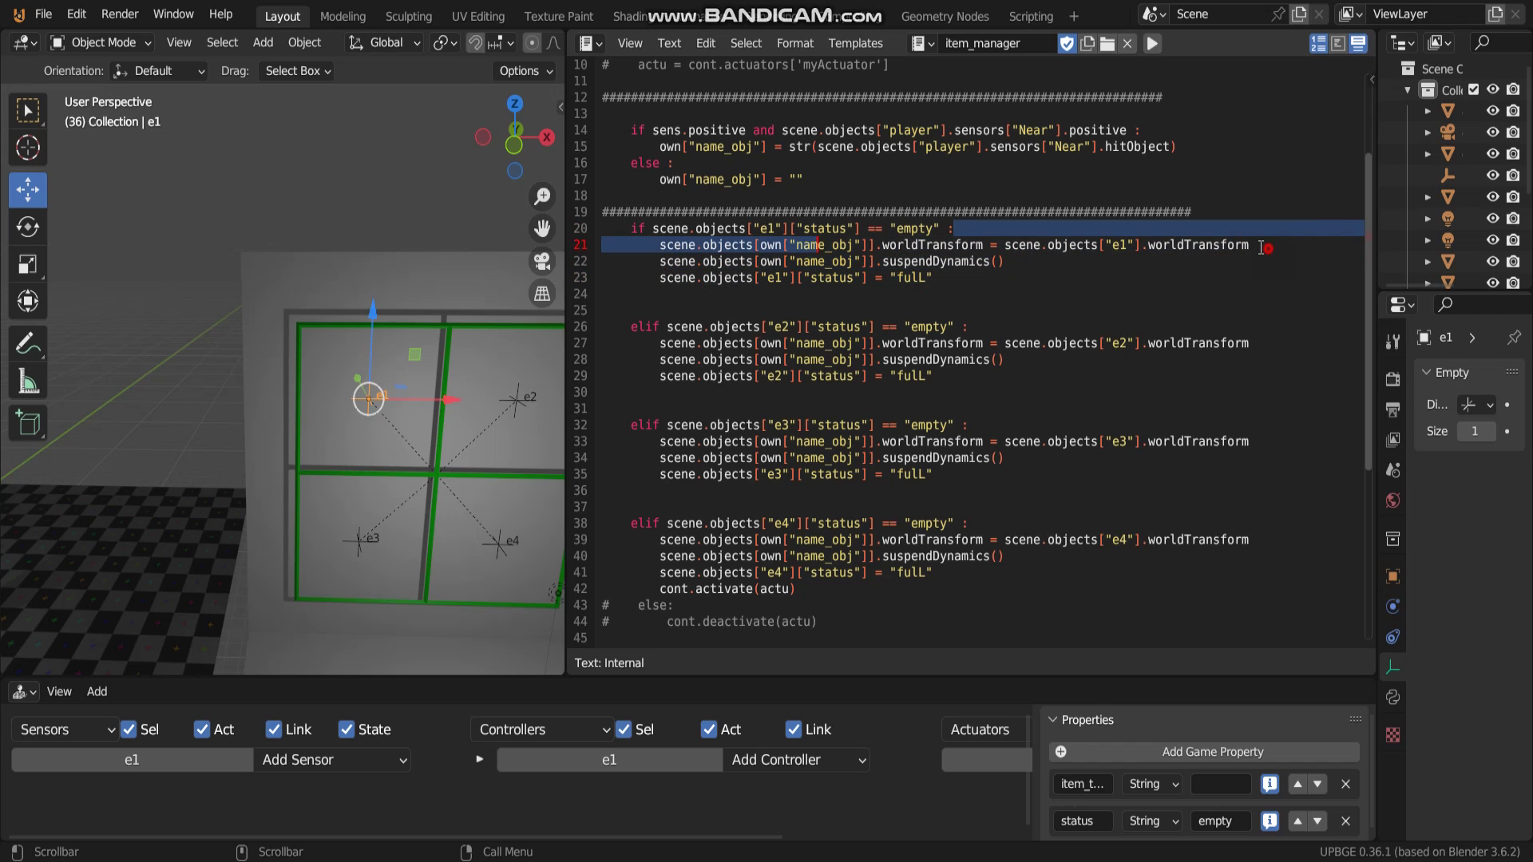
{"action": "left_click_drag", "start_coordinate": [1262, 246], "coordinate": [660, 245]}
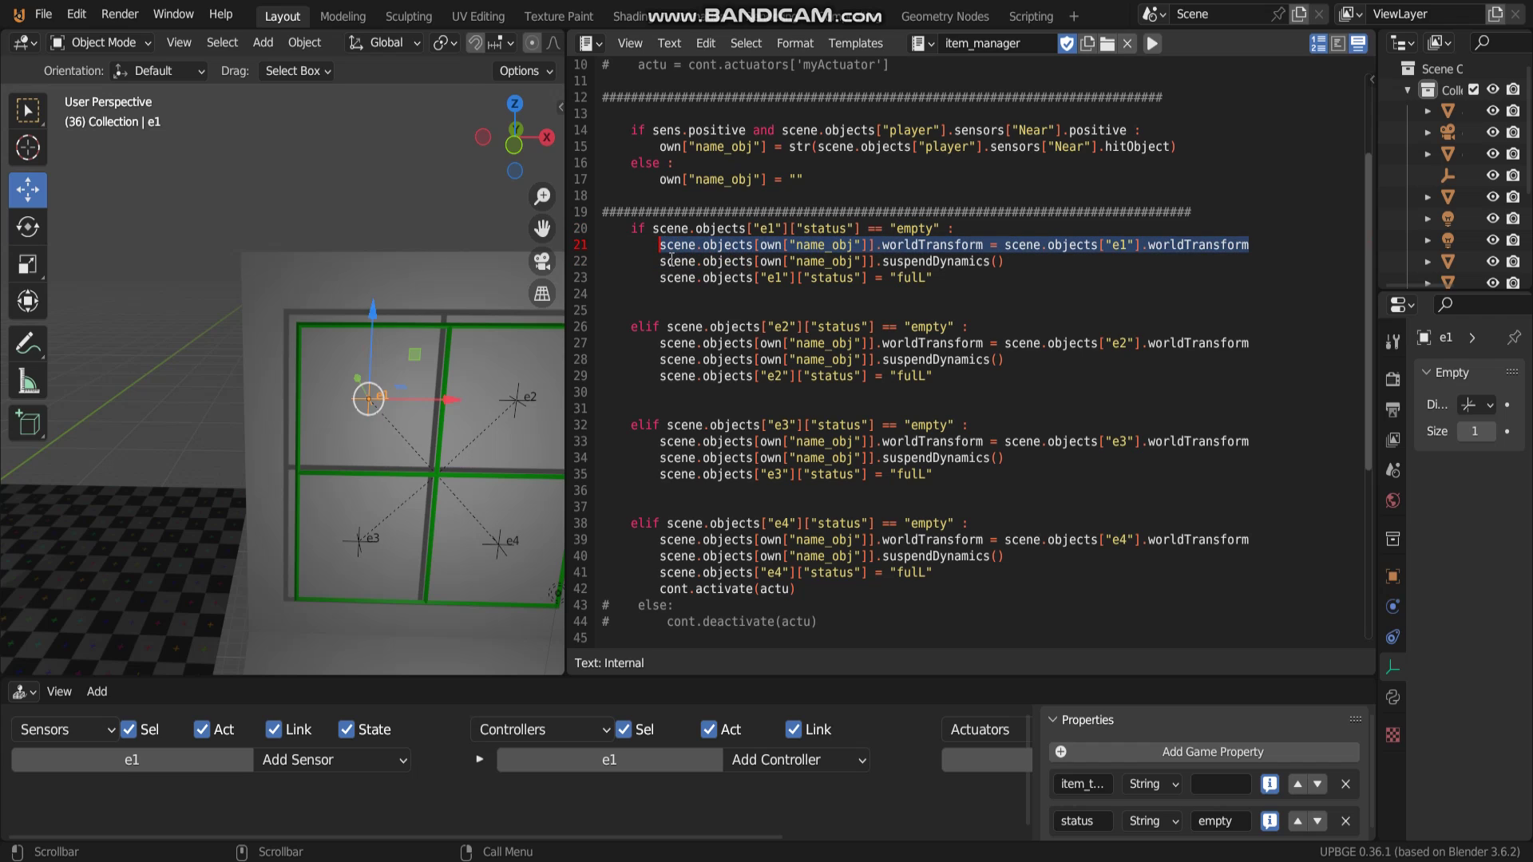
{"action": "left_click", "coordinate": [738, 293]}
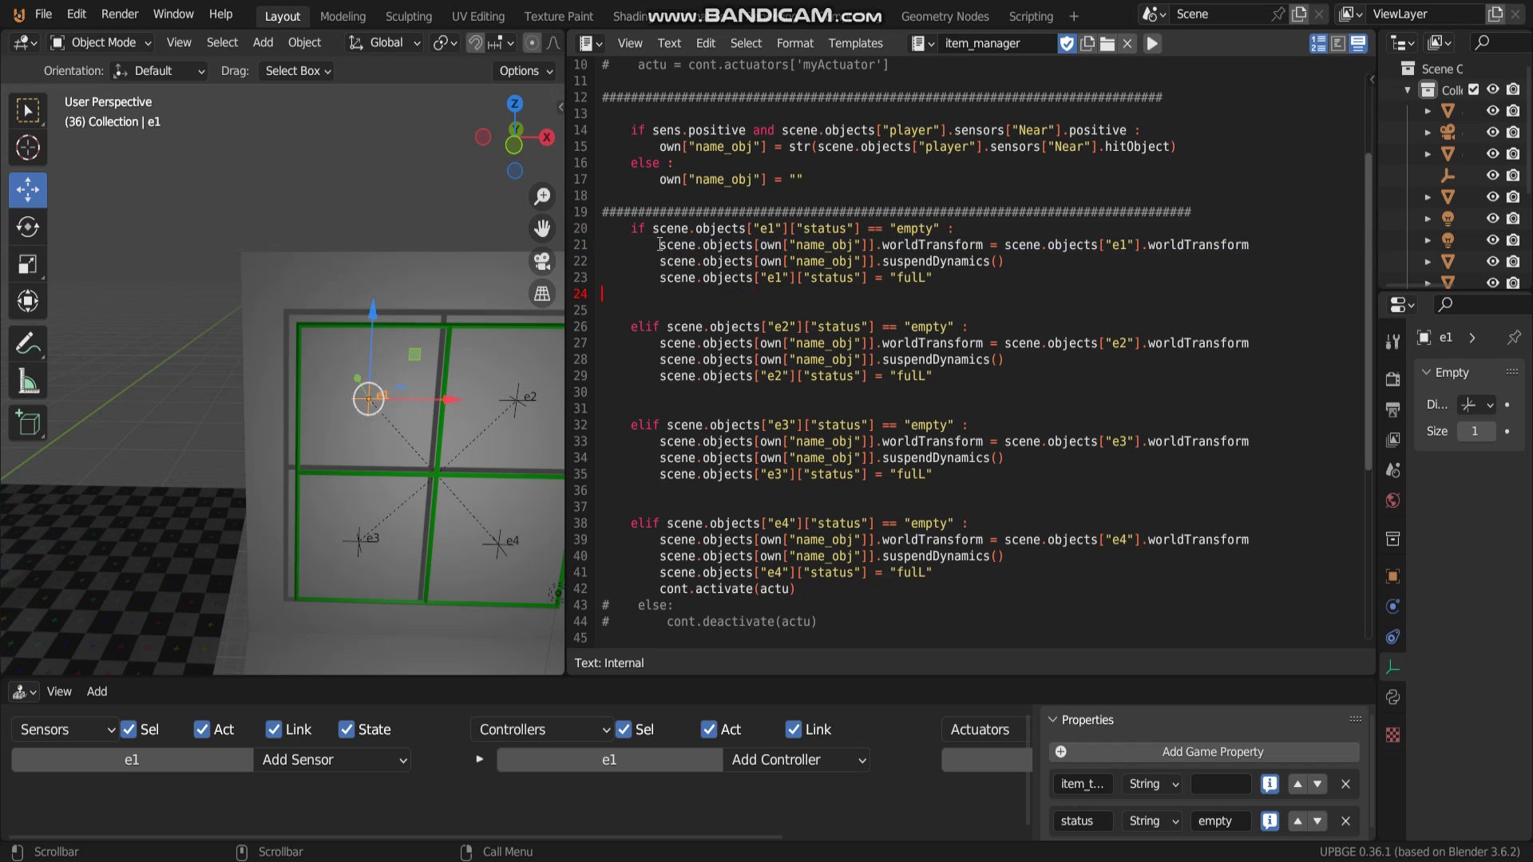
{"action": "left_click_drag", "start_coordinate": [660, 246], "coordinate": [1257, 248]}
{"action": "left_click", "coordinate": [1257, 248]}
{"action": "mouse_move", "coordinate": [277, 403]}
{"action": "middle_mouse_down"}
{"action": "mouse_move", "coordinate": [343, 379]}
{"action": "mouse_move", "coordinate": [390, 465]}
{"action": "mouse_move", "coordinate": [372, 462]}
{"action": "middle_mouse_up"}
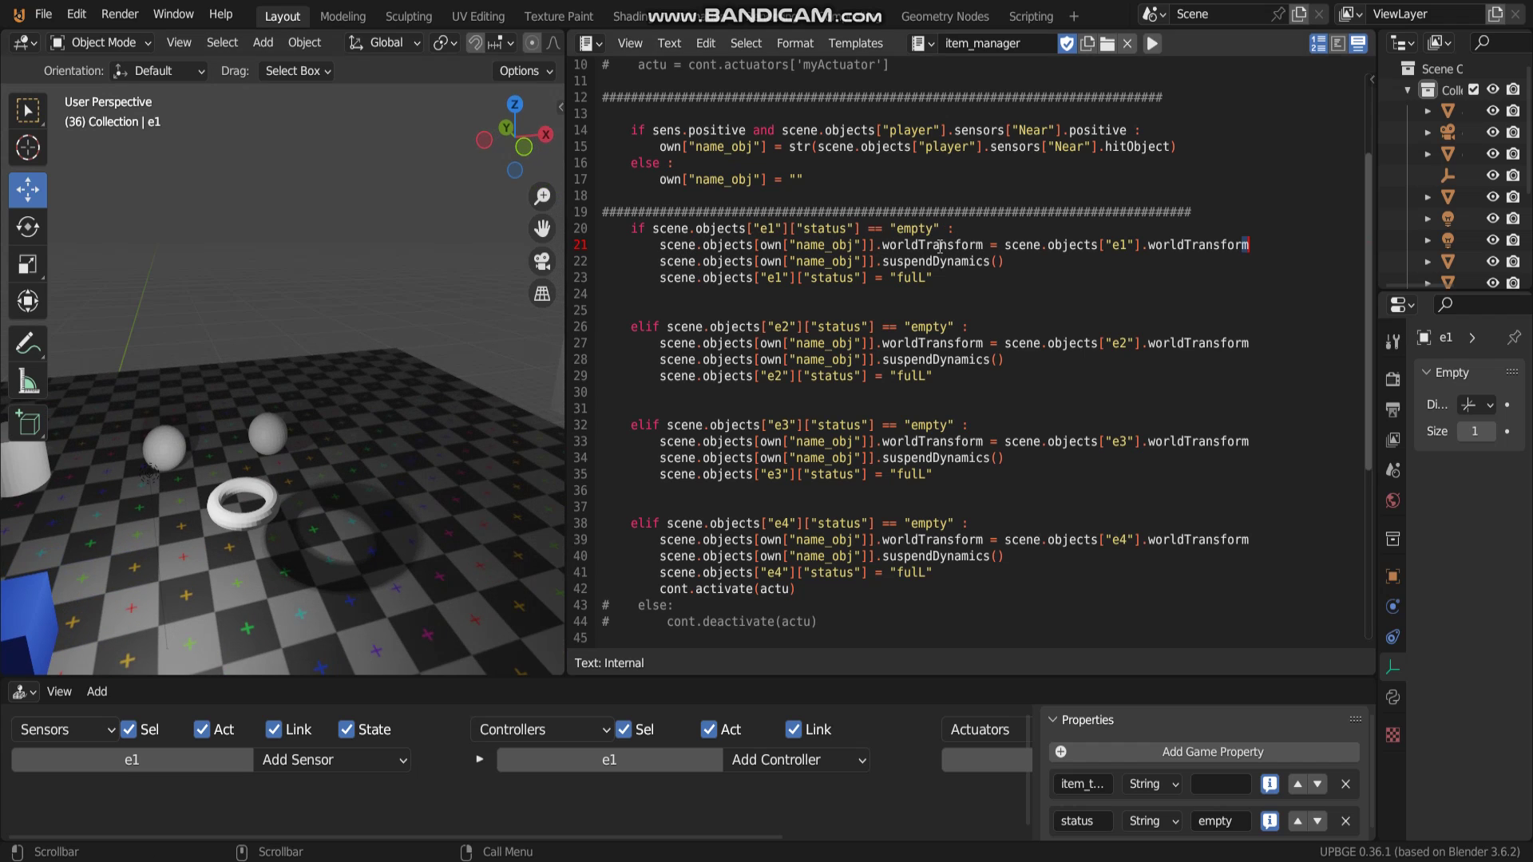
Frame the inventory wall in the viewport and give the 3D scene more room beside the code.
{"action": "key", "text": "KP_Decimal"}
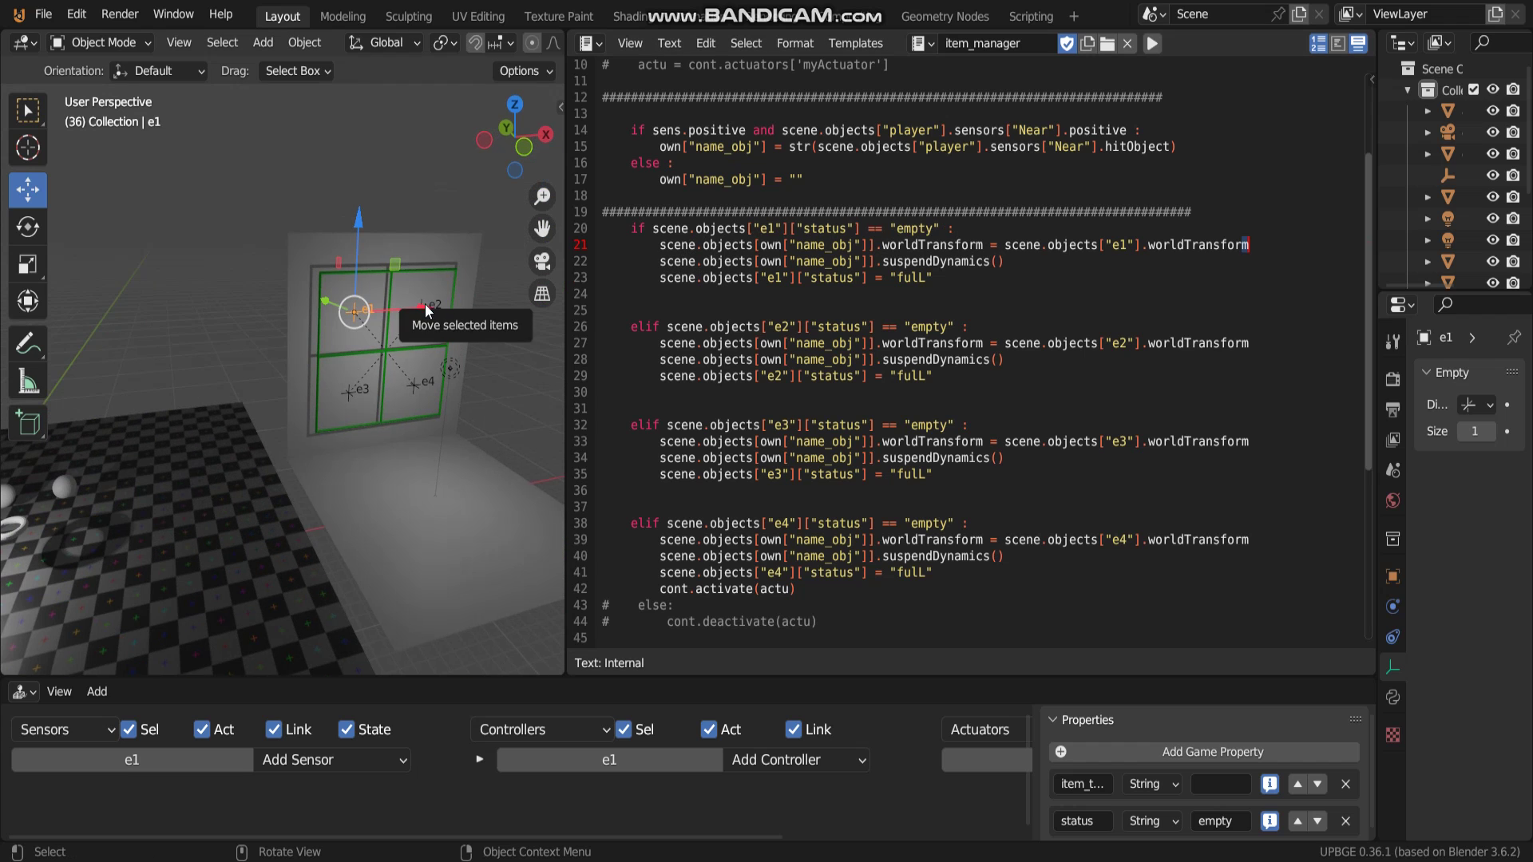
{"action": "left_click", "coordinate": [431, 307]}
{"action": "middle_click_drag", "start_coordinate": [285, 409], "coordinate": [519, 384], "text": "shift"}
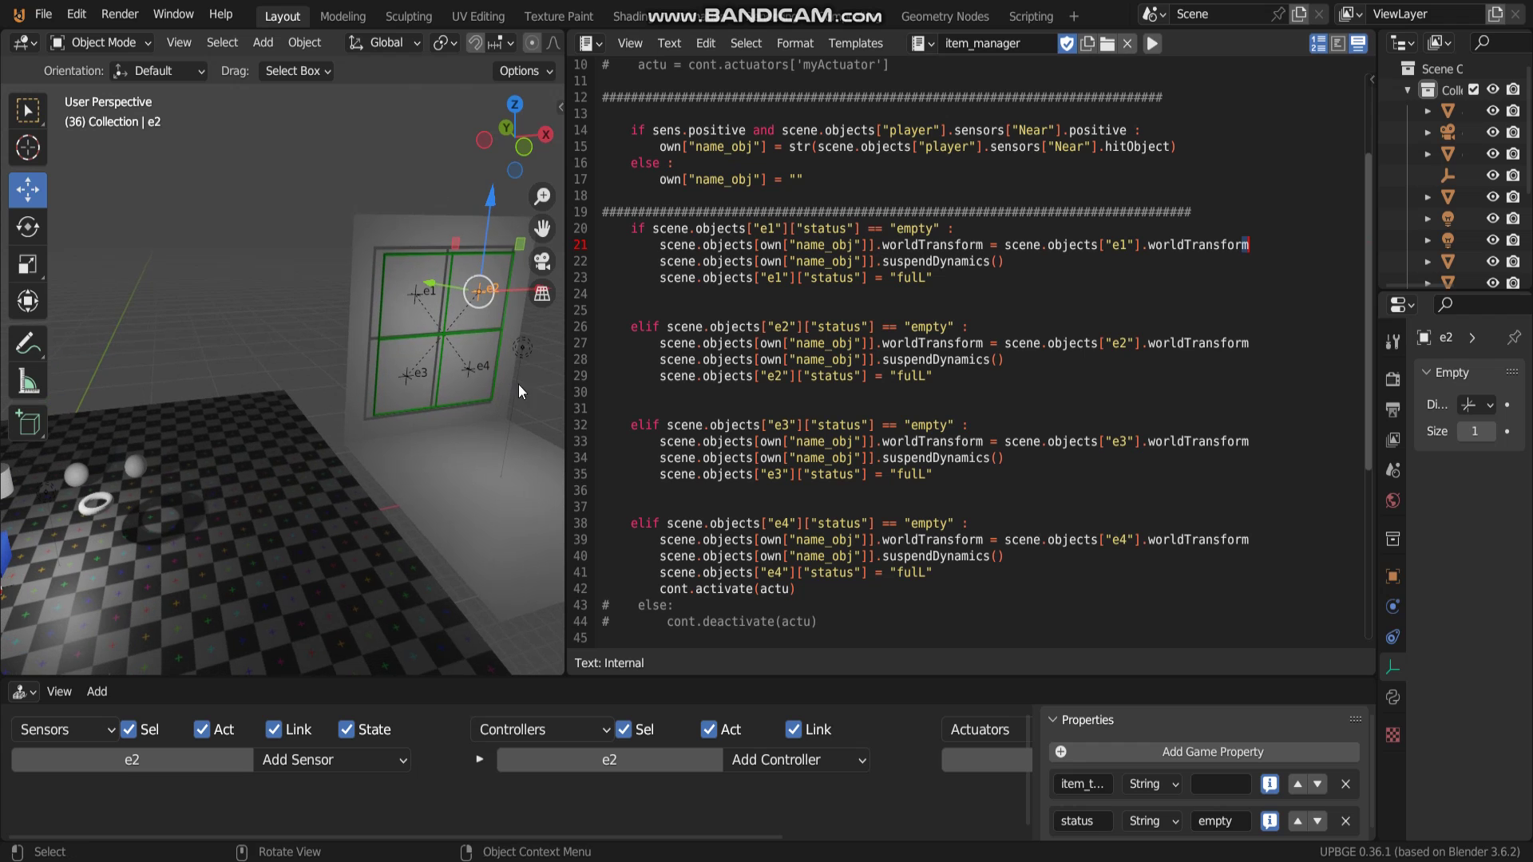
{"action": "left_click_drag", "start_coordinate": [561, 366], "coordinate": [652, 366]}
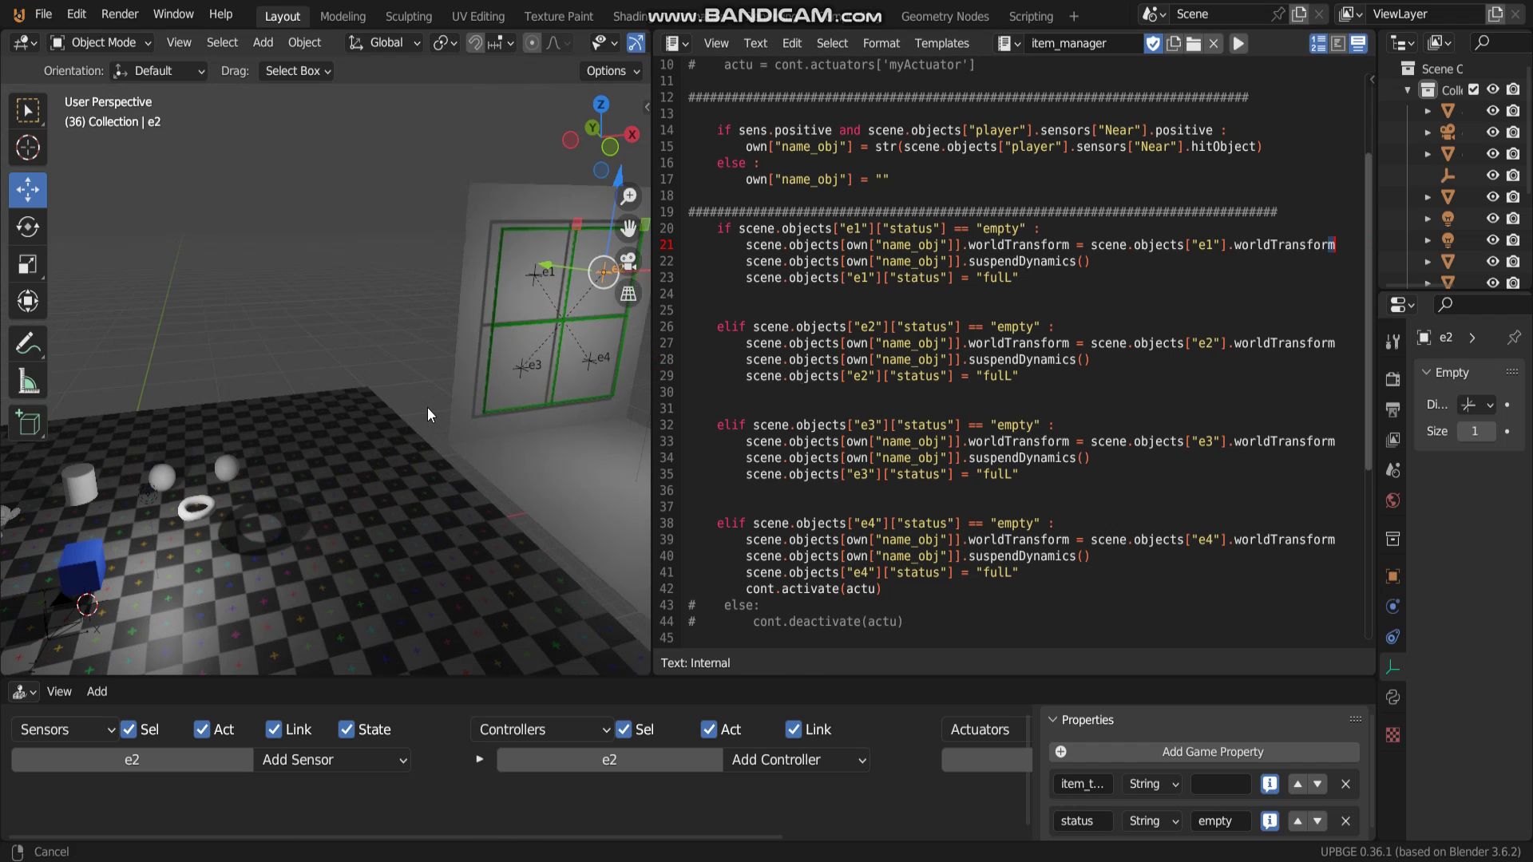
Play the game, drive the cube into the torus so it lands in slot e1, then stop.
{"action": "key", "text": "p"}
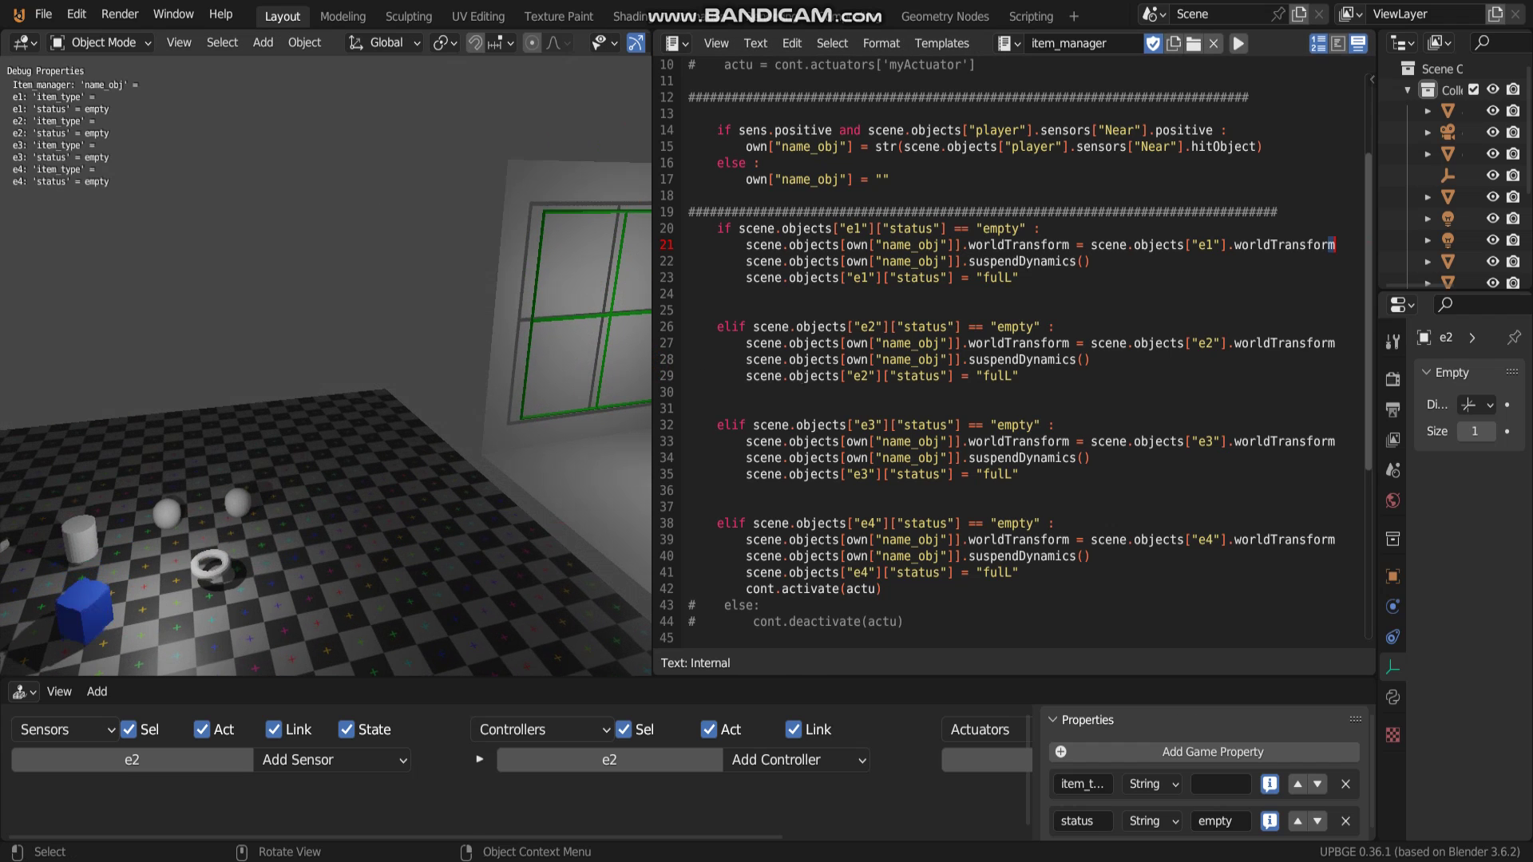
{"action": "key", "text": "w"}
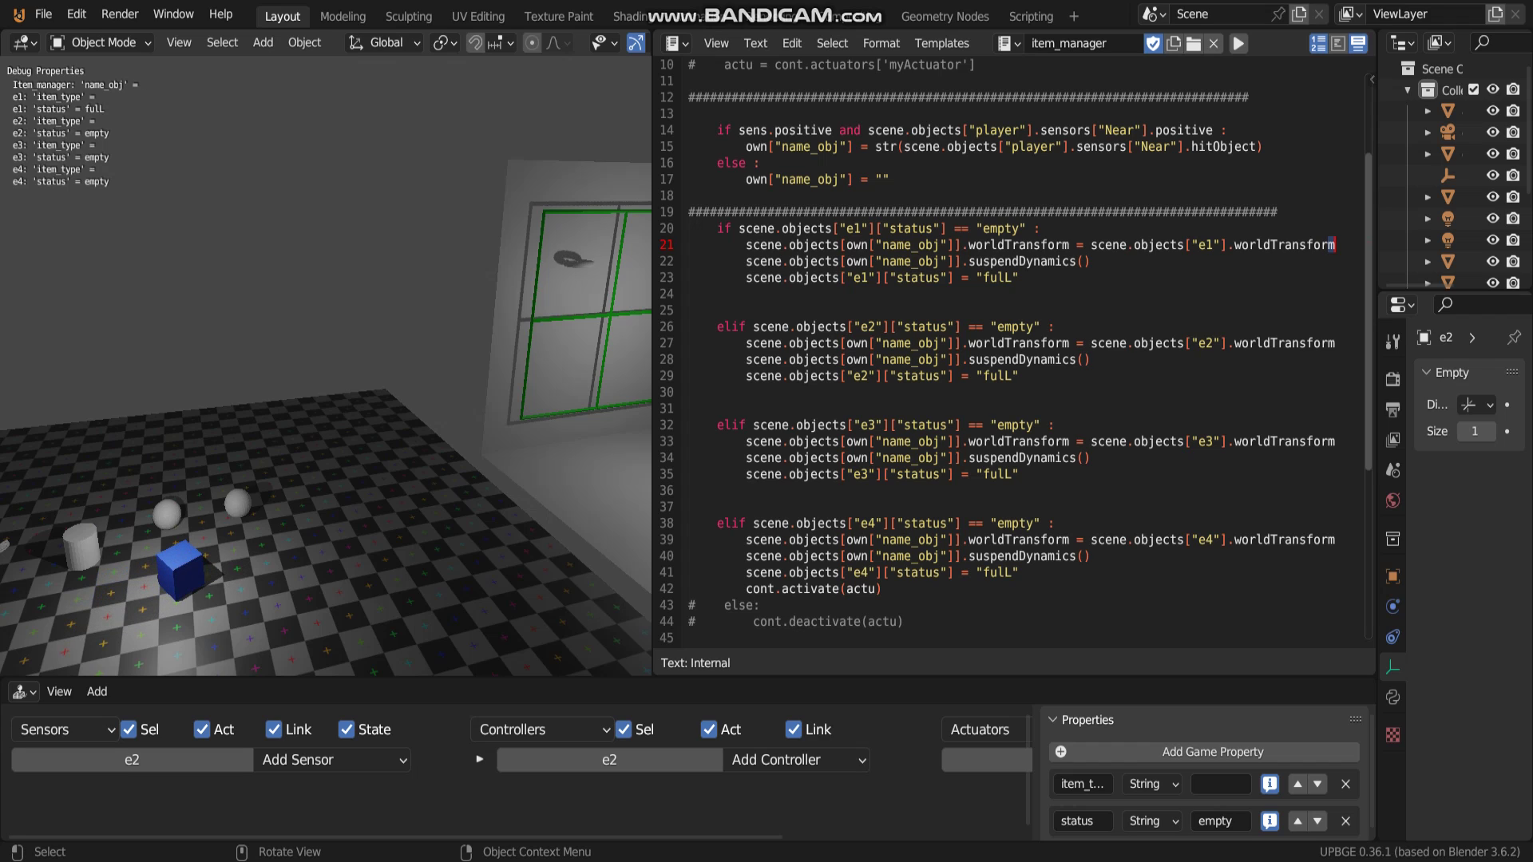
{"action": "key", "text": "Escape"}
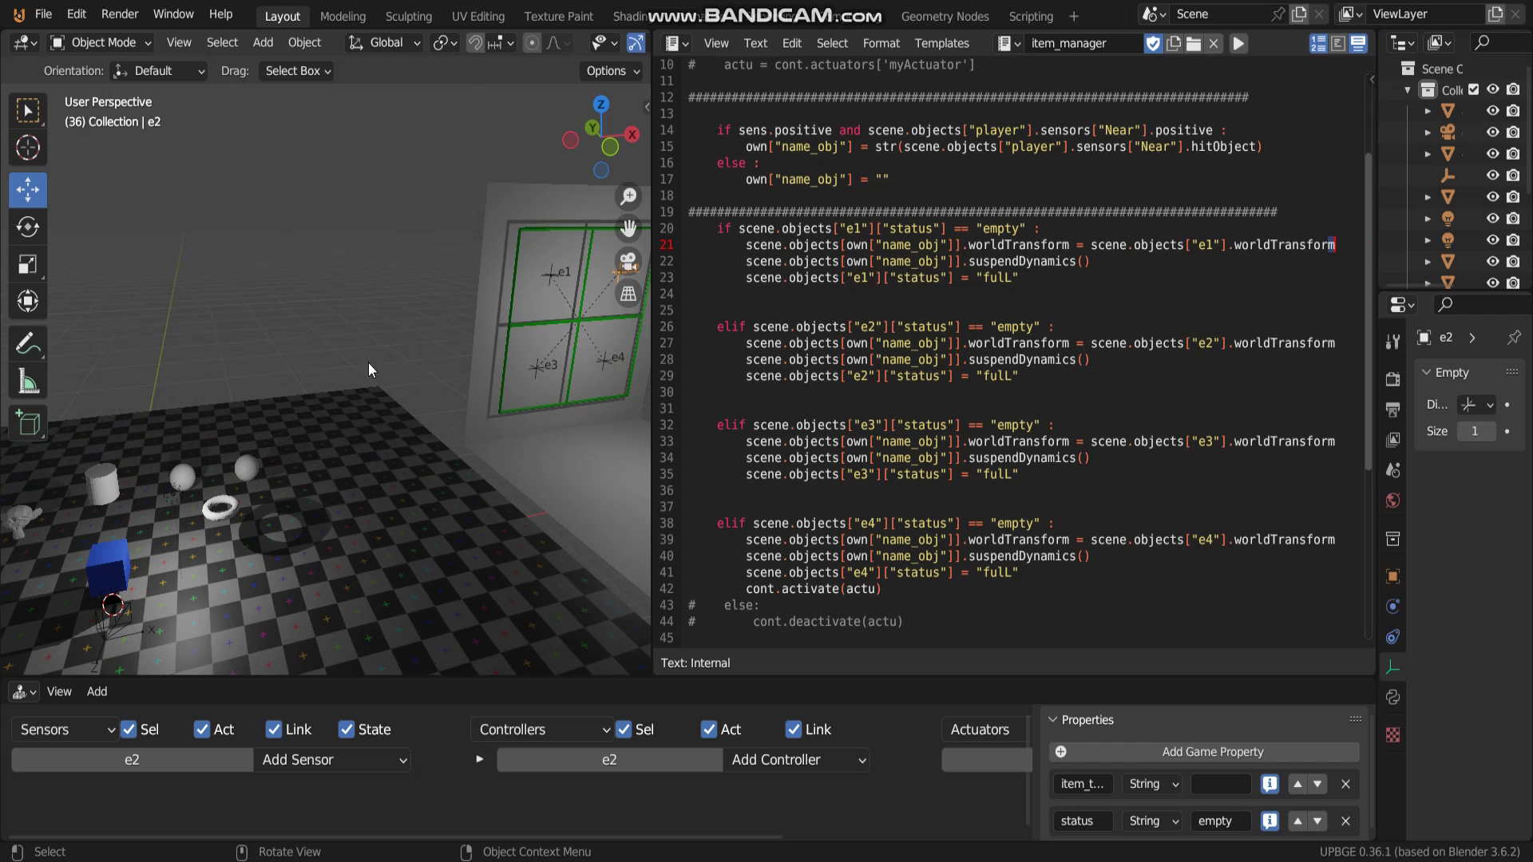
Review lines 21–22 of the e1 block and comment out the suspendDynamics call on line 22.
{"action": "left_click", "coordinate": [552, 278]}
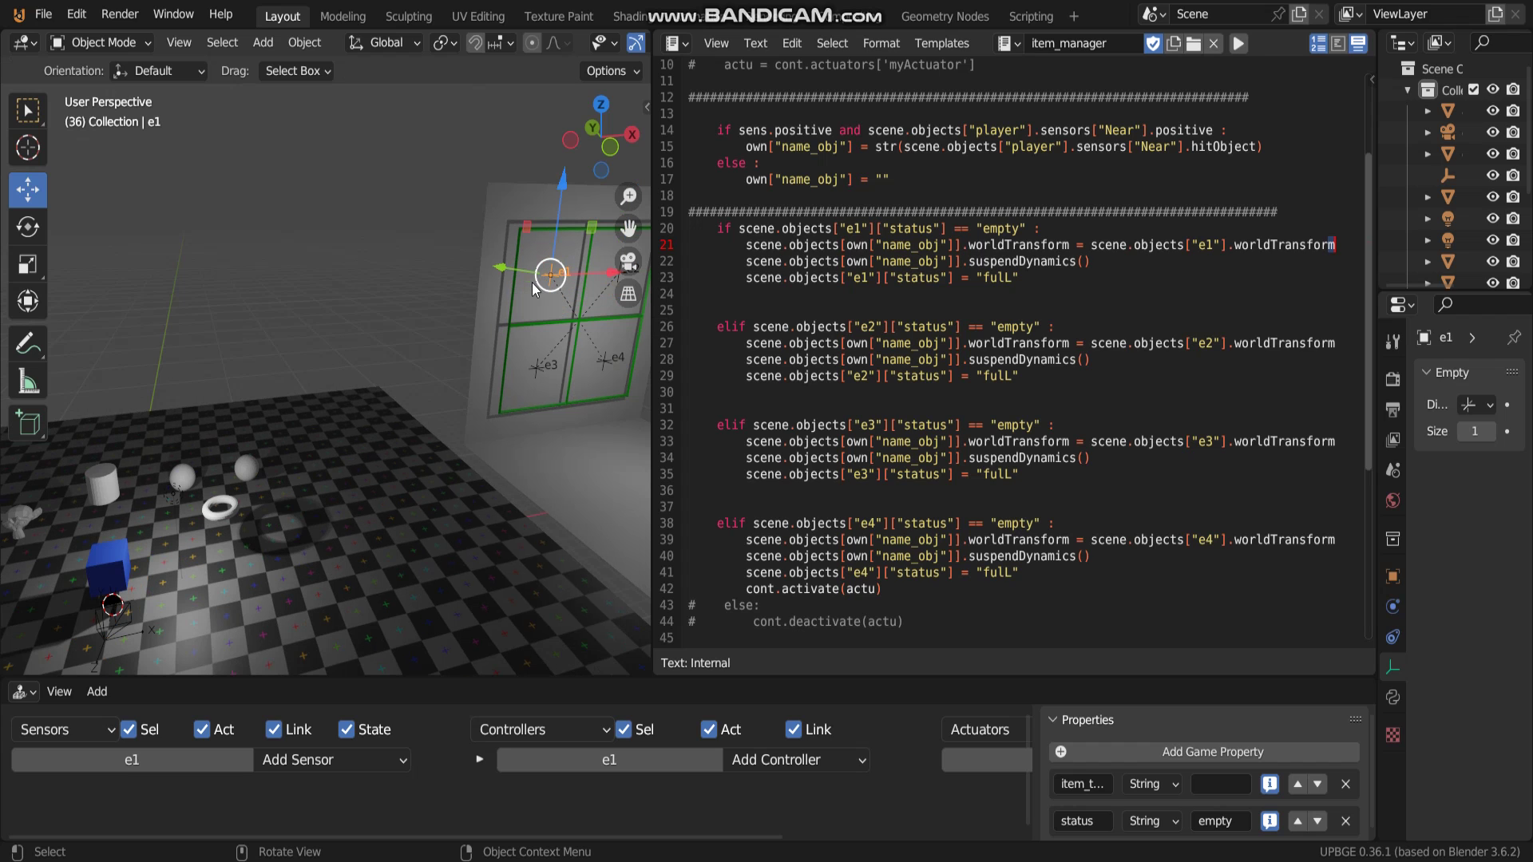
{"action": "left_click_drag", "start_coordinate": [746, 246], "coordinate": [1340, 249]}
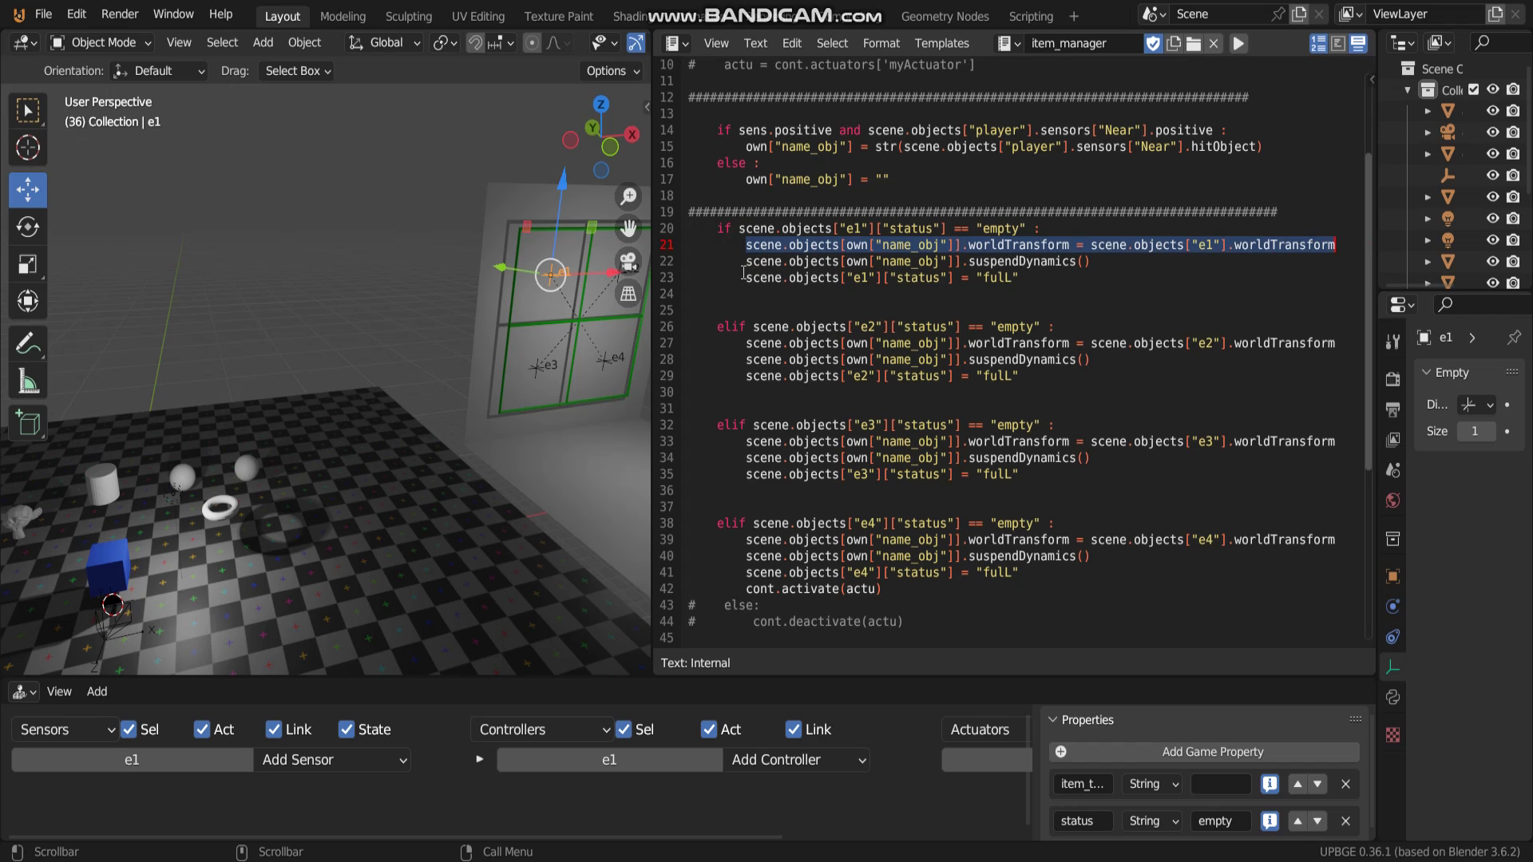
{"action": "left_click_drag", "start_coordinate": [744, 262], "coordinate": [1088, 267]}
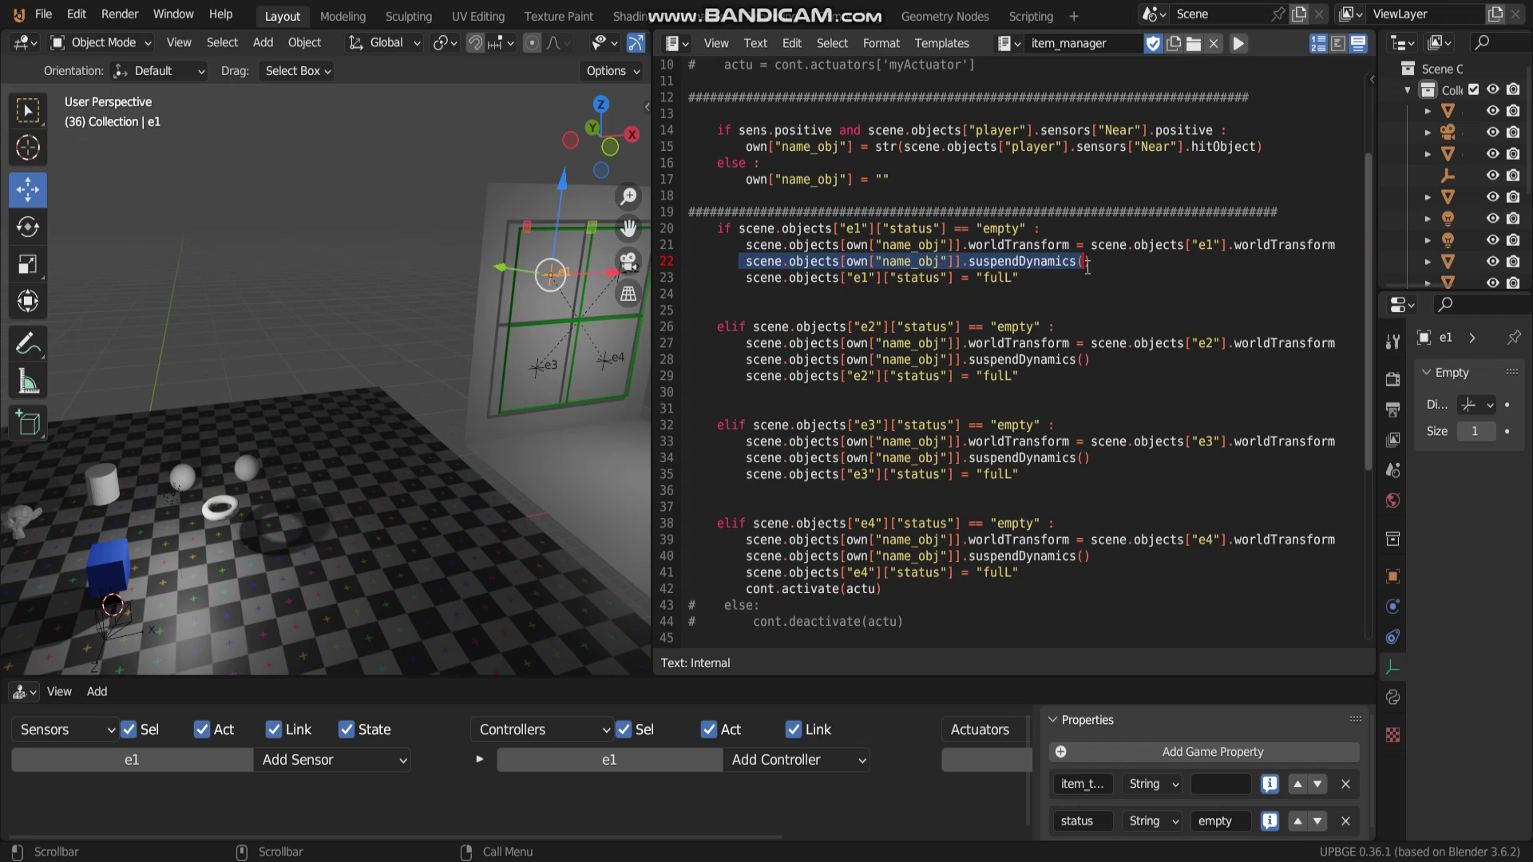
{"action": "left_click", "coordinate": [1043, 268]}
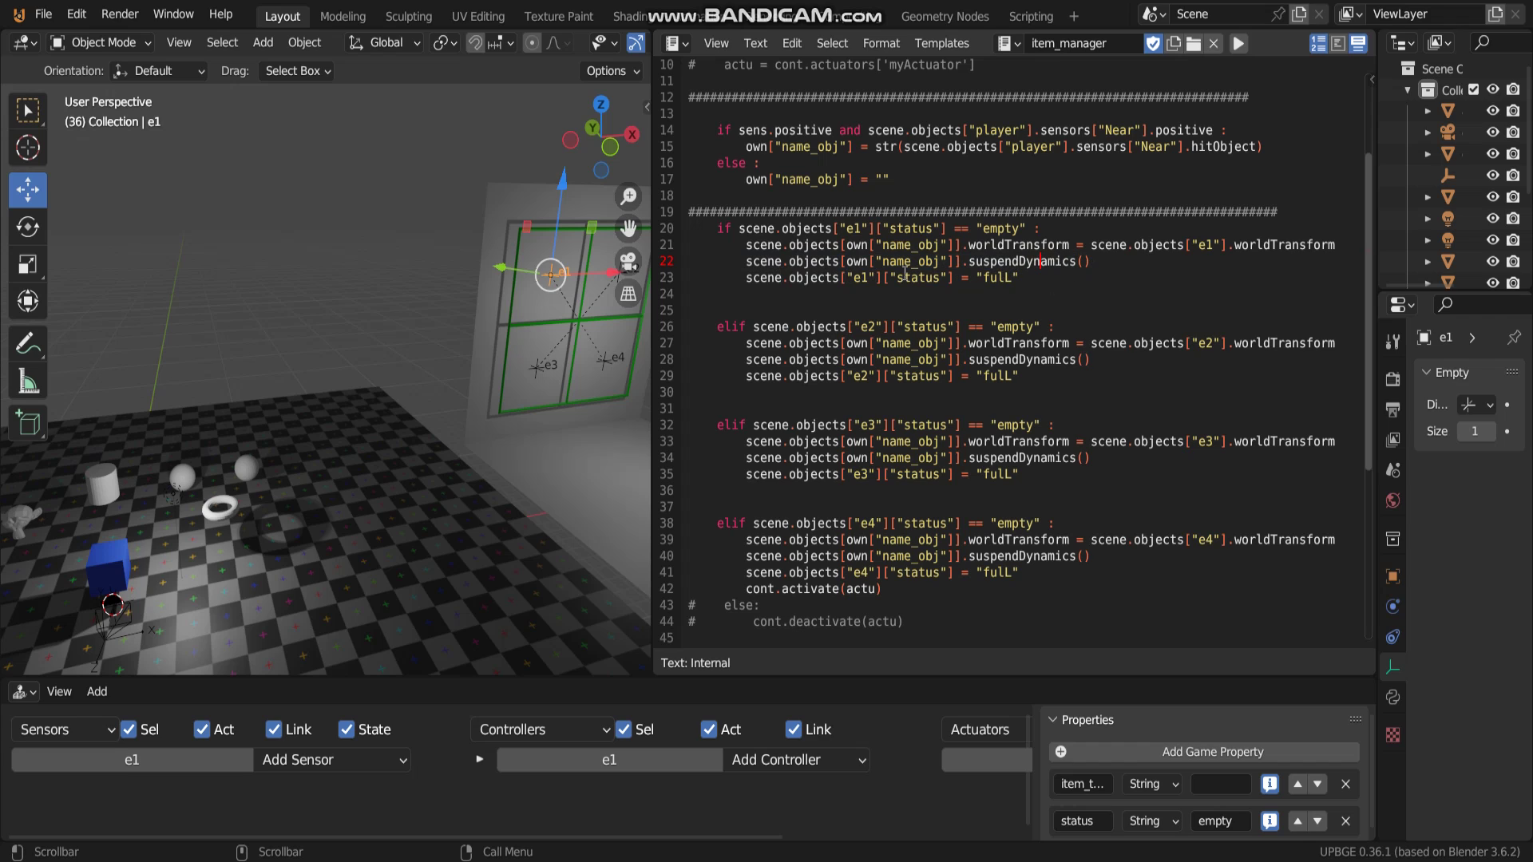
{"action": "left_click", "coordinate": [749, 265]}
{"action": "left_click", "coordinate": [1086, 263]}
{"action": "left_click", "coordinate": [681, 261]}
{"action": "type", "text": "#"}
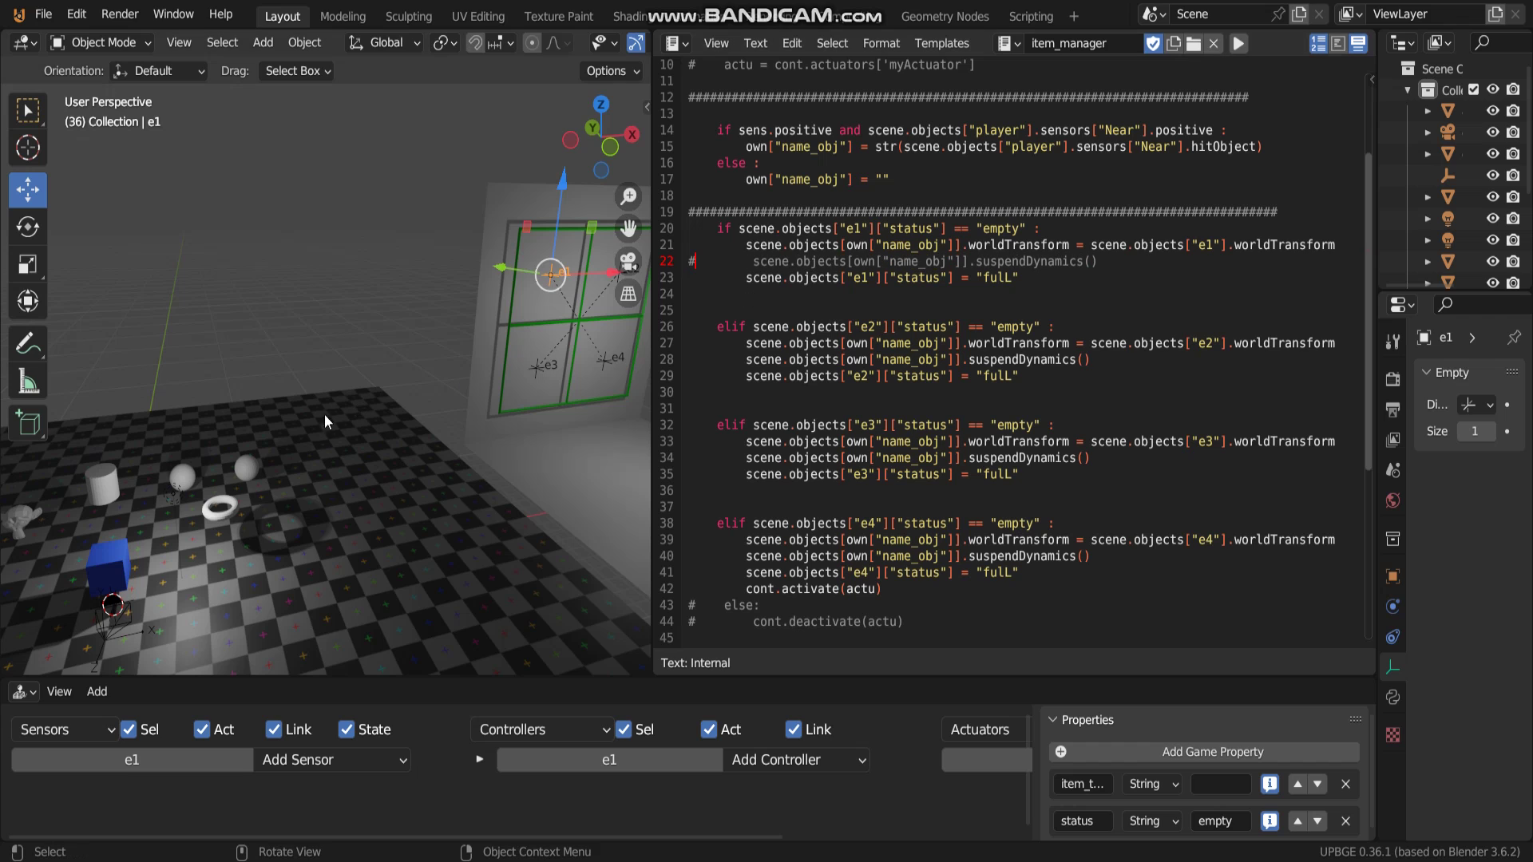
Replay the game without suspendDynamics, pick up the torus into slot e1, then stop.
{"action": "middle_click_drag", "start_coordinate": [292, 428], "coordinate": [316, 421]}
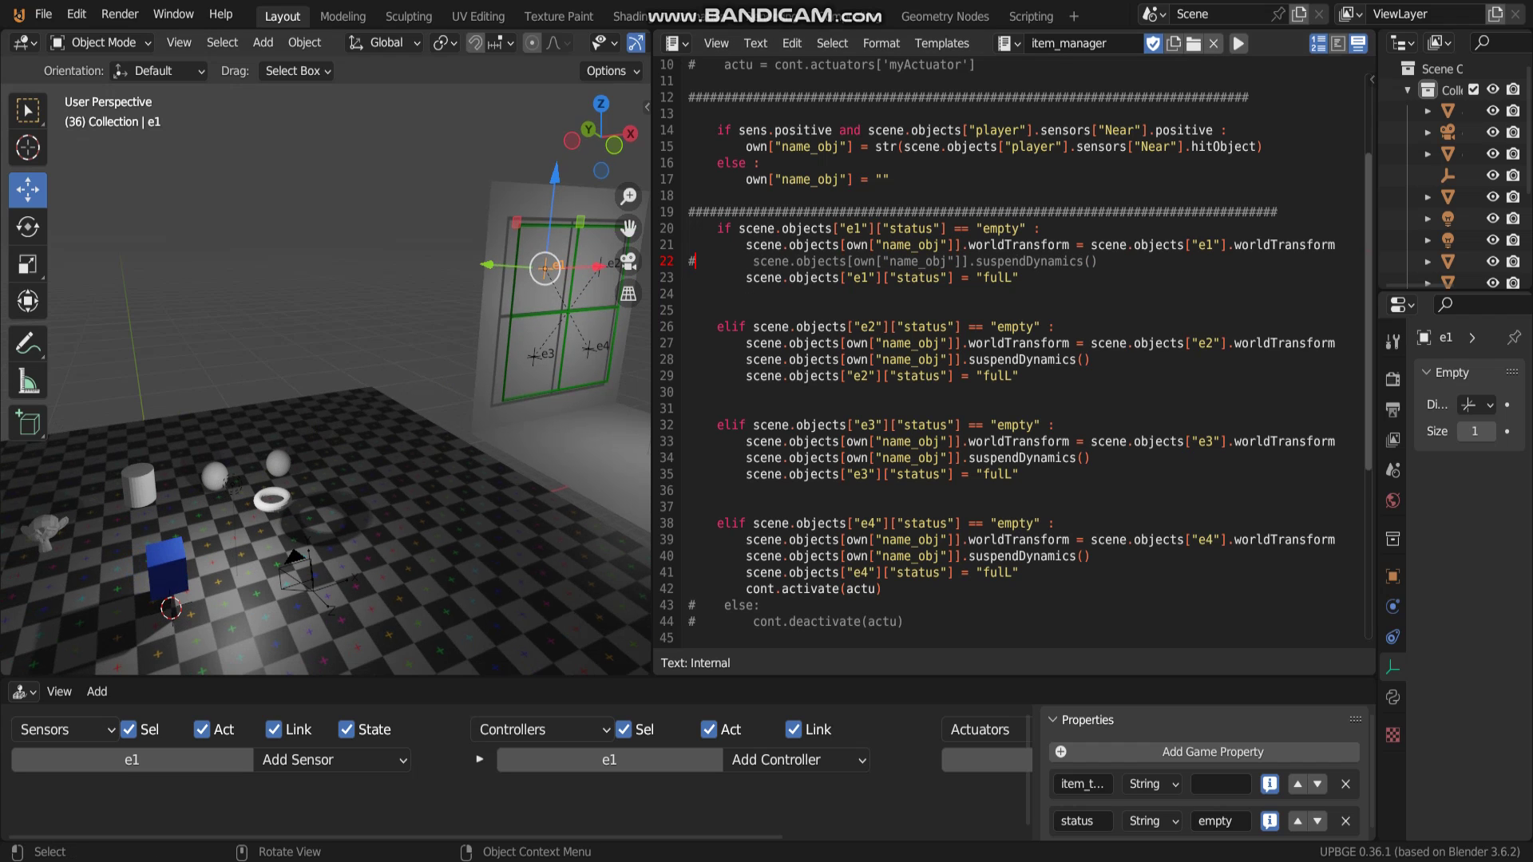
{"action": "key", "text": "p"}
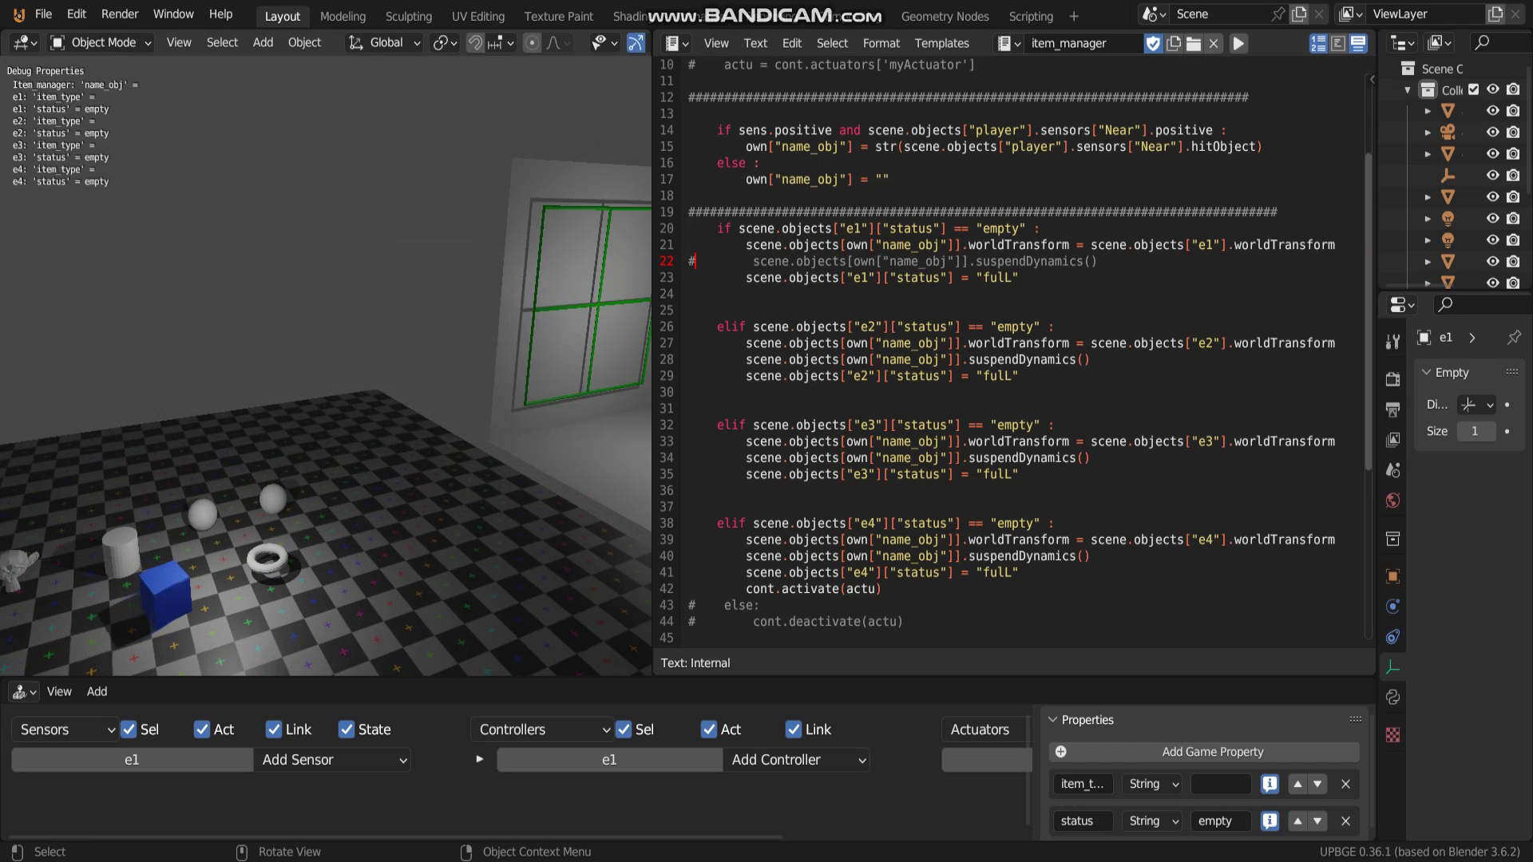
{"action": "key", "text": "d"}
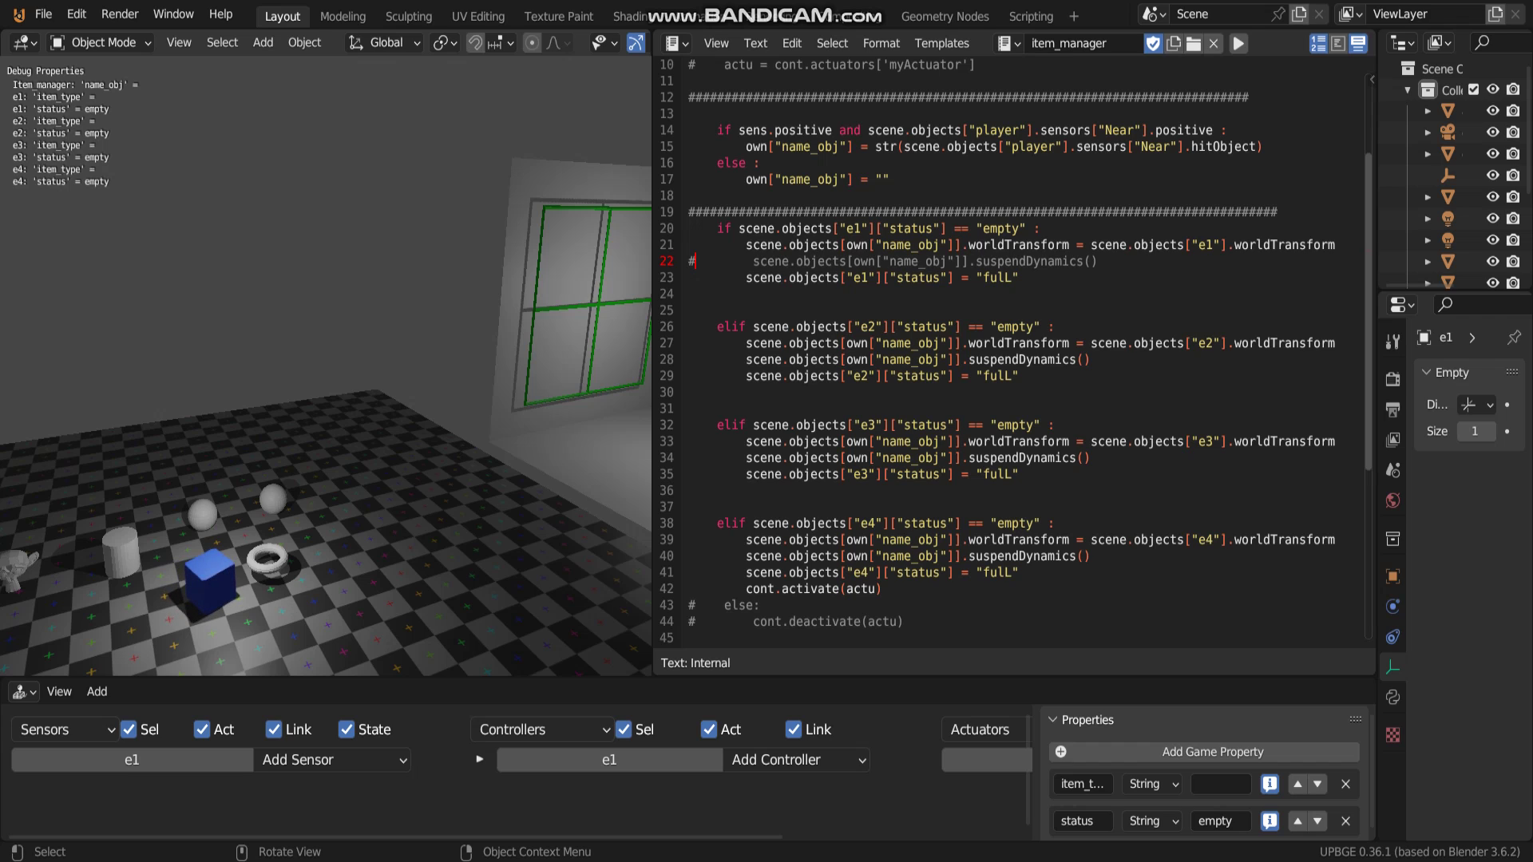
{"action": "key", "text": "d"}
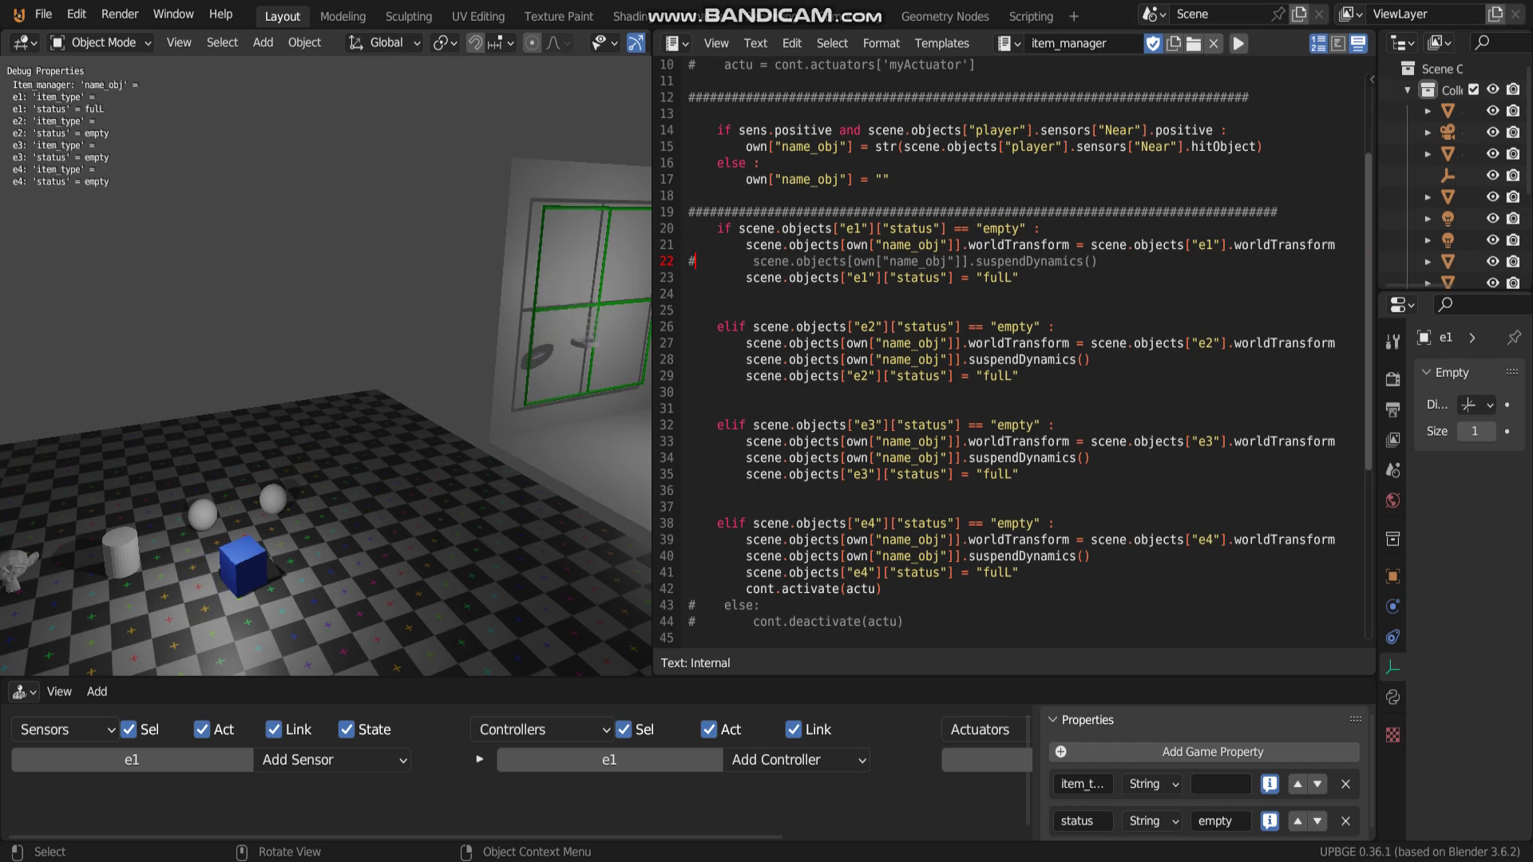
{"action": "key", "text": "Escape"}
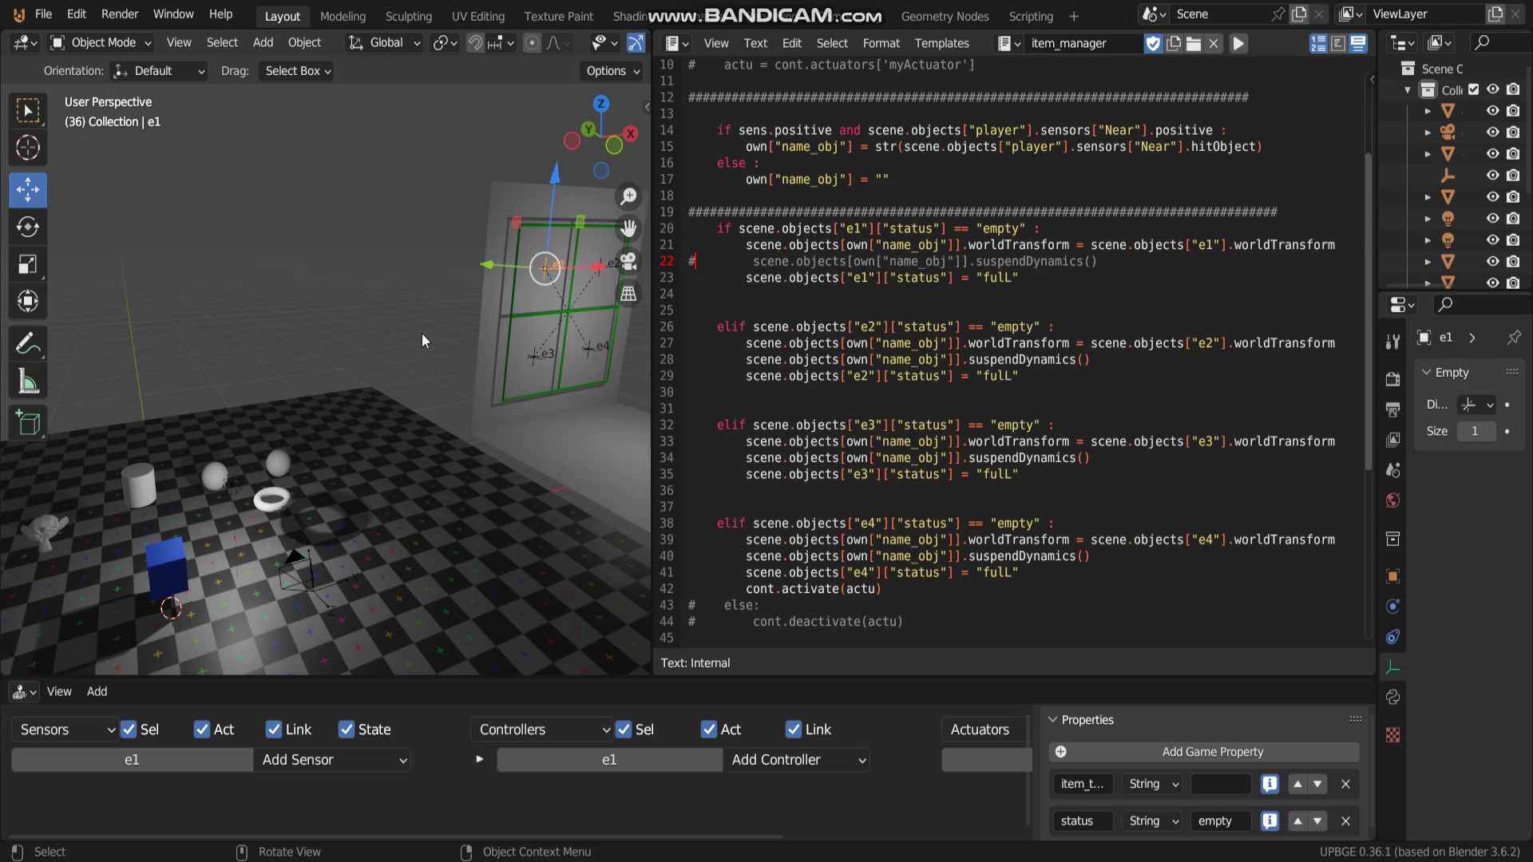
{"action": "scroll", "coordinate": [416, 324], "scroll_direction": "up", "scroll_amount": 2, "text": "shift"}
{"action": "scroll", "coordinate": [423, 337], "scroll_direction": "up", "scroll_amount": 2, "text": "shift"}
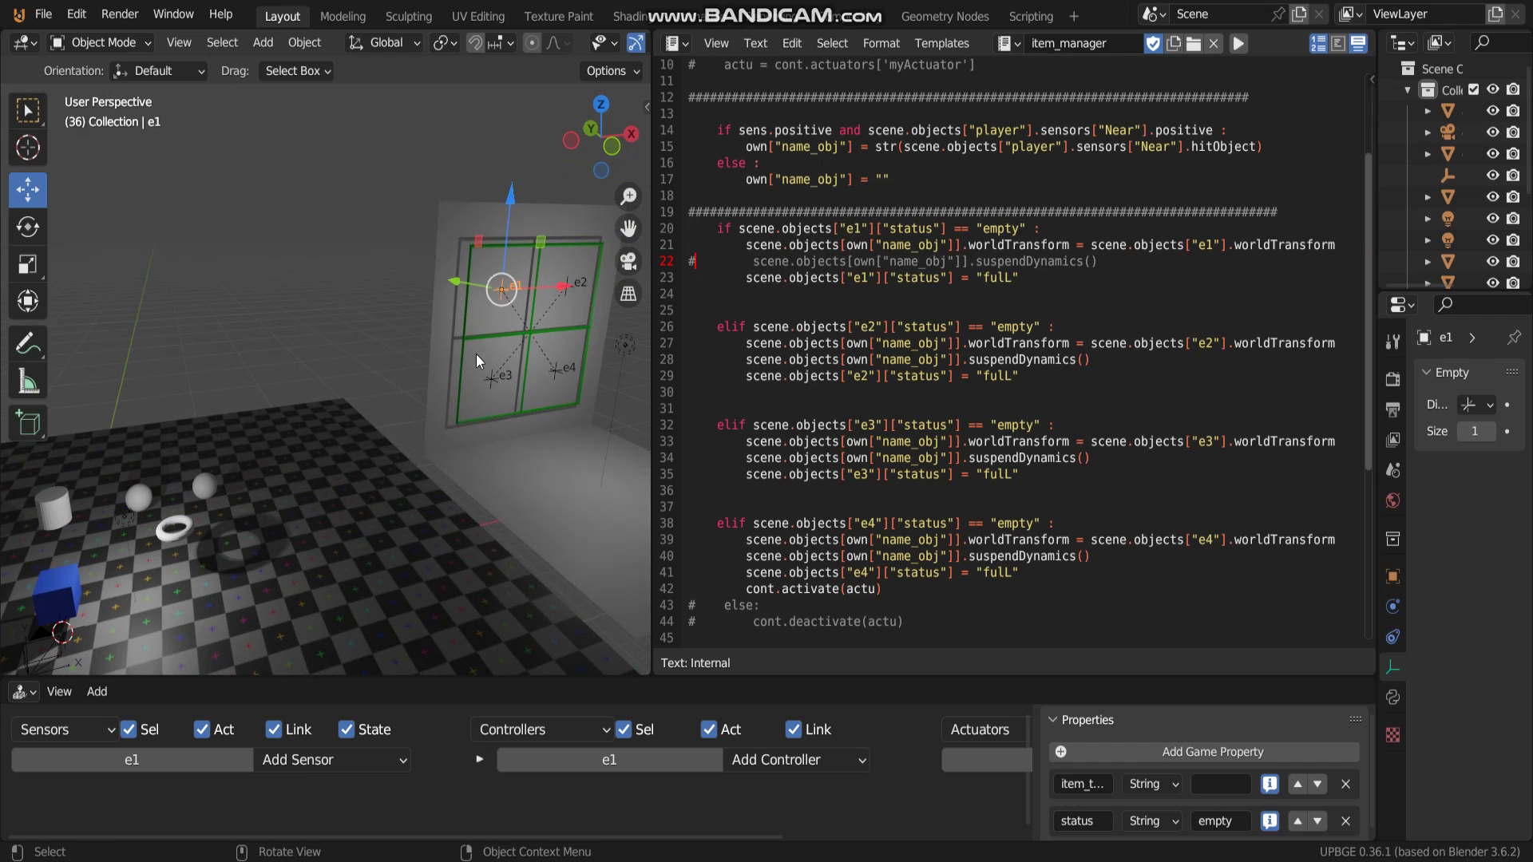
Remove the # from line 22 to reactivate suspendDynamics and move the caret to the start of line 23.
{"action": "left_click", "coordinate": [699, 262]}
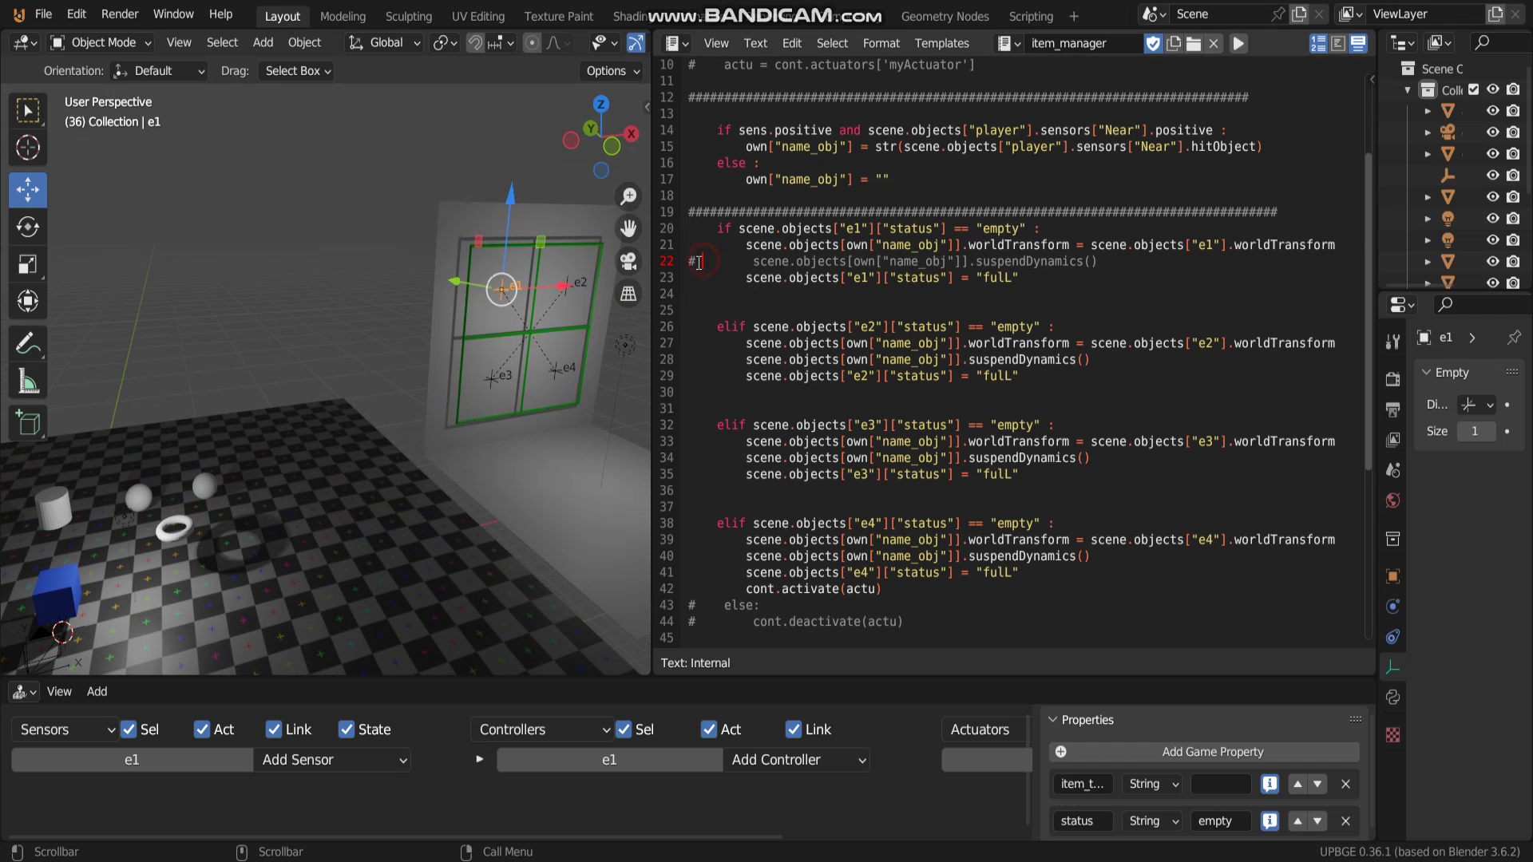
{"action": "key", "text": "BackSpace"}
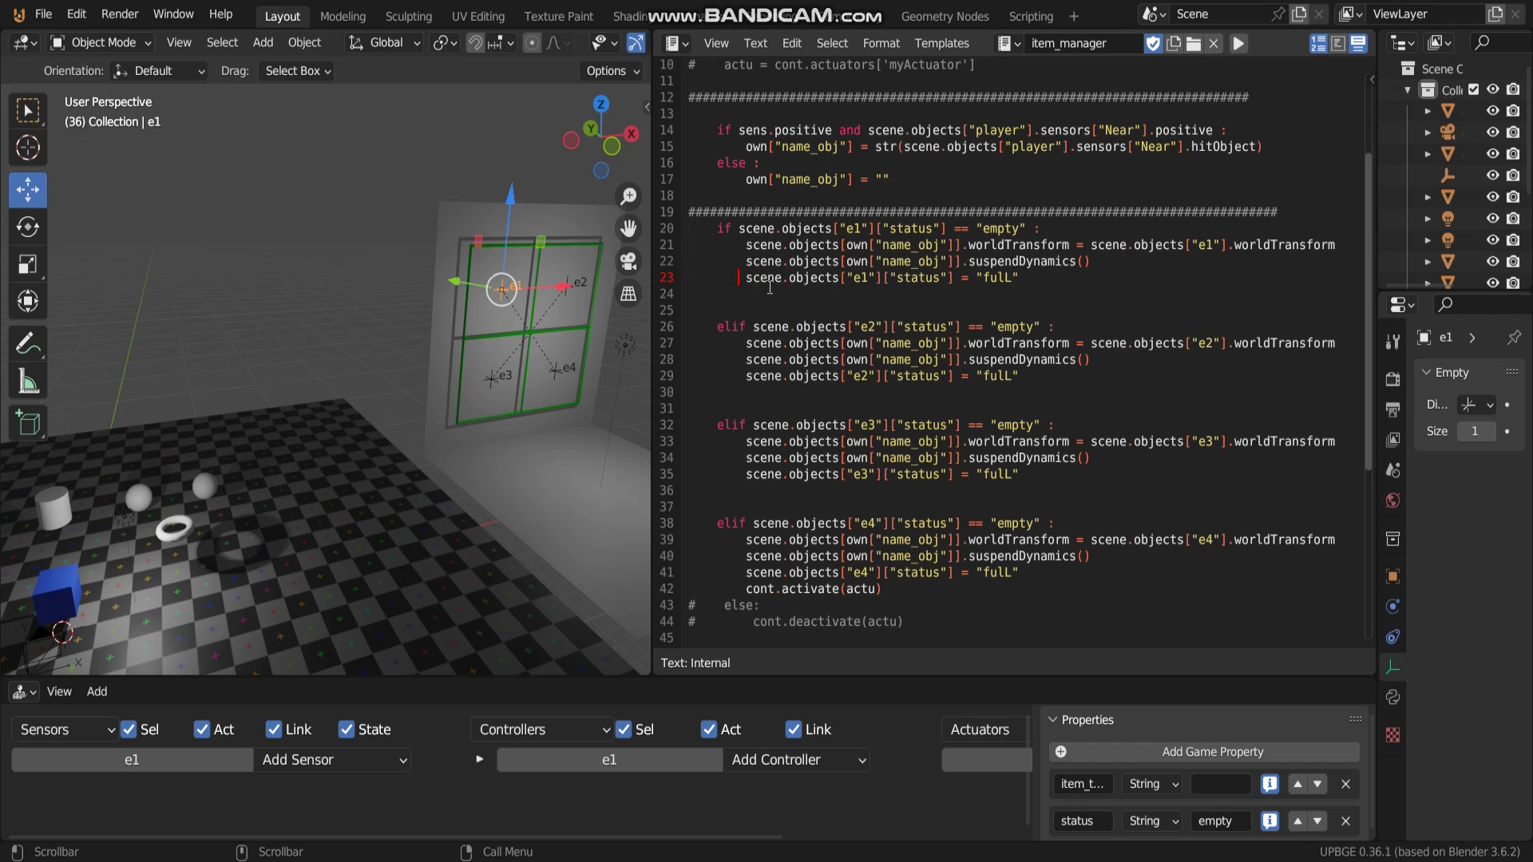
{"action": "left_click", "coordinate": [748, 278]}
{"action": "key", "text": "Home"}
{"action": "left_click", "coordinate": [744, 282]}
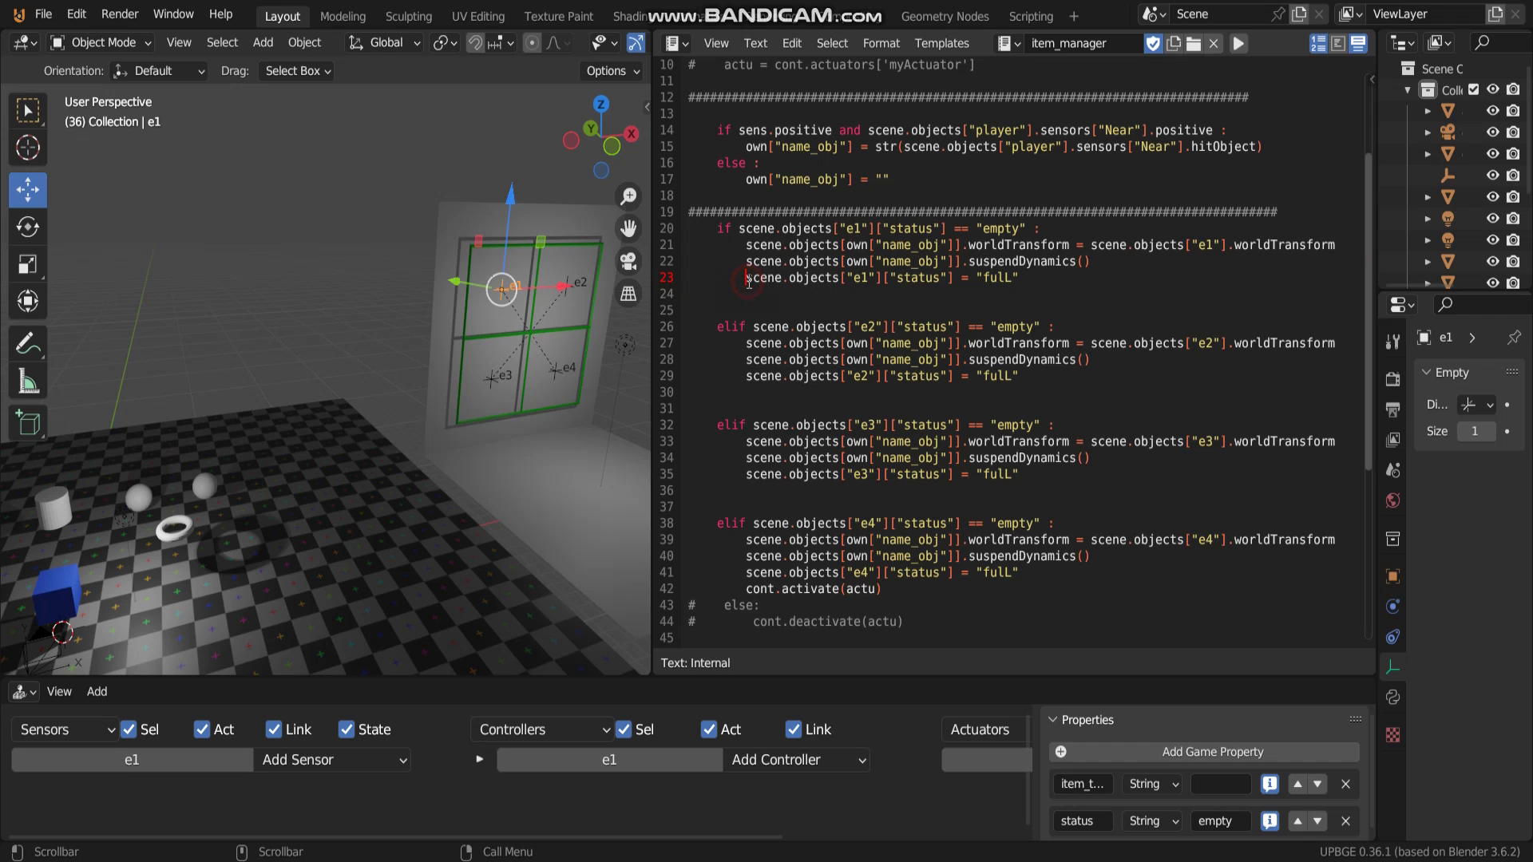
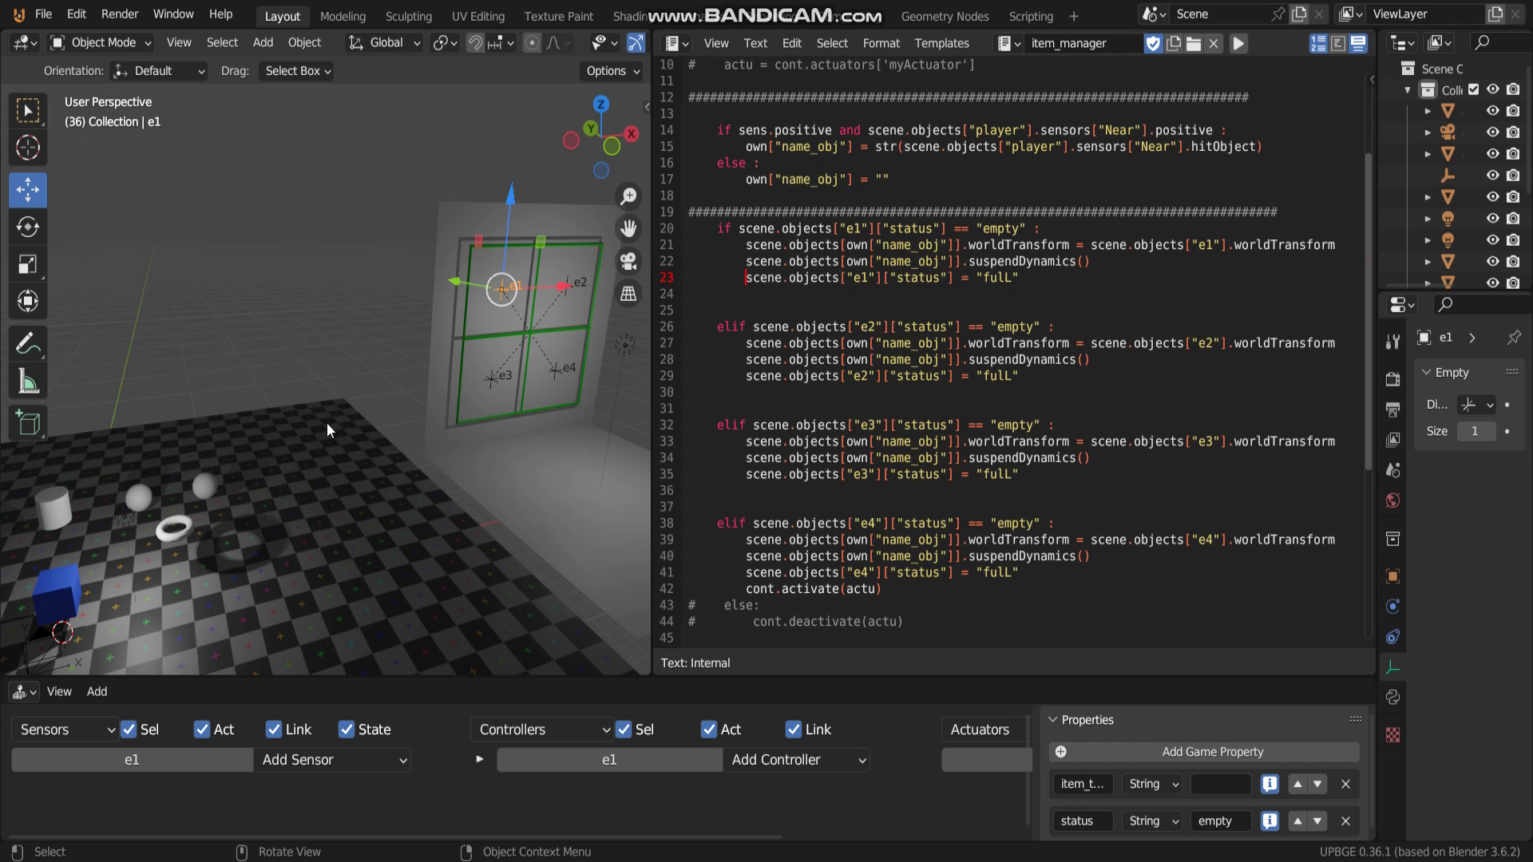
Comment out line 23 so slot e1 is no longer marked full.
{"action": "middle_click_drag", "start_coordinate": [336, 404], "coordinate": [373, 388]}
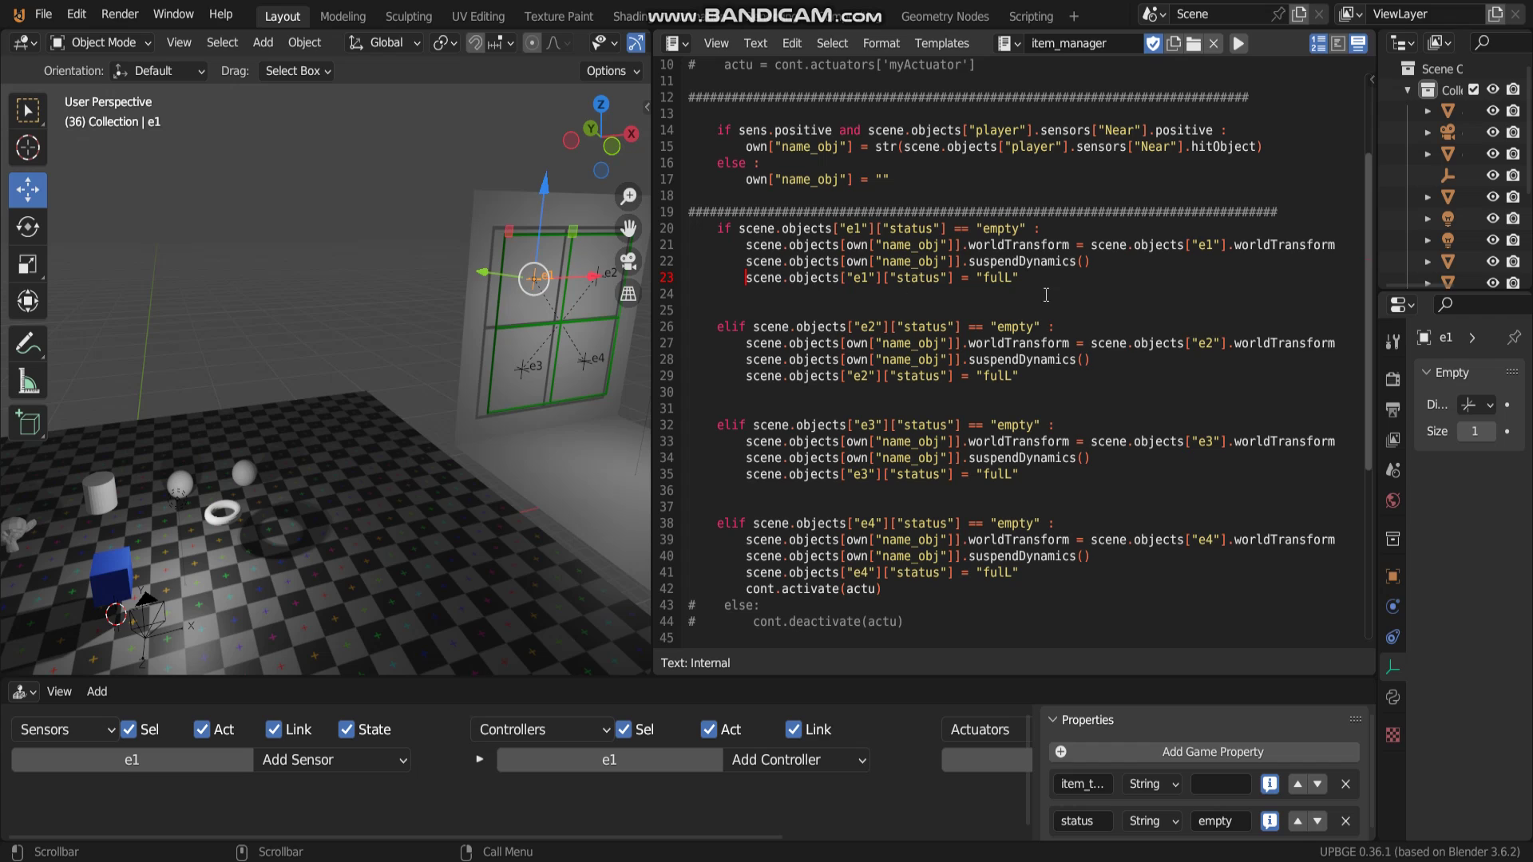
{"action": "left_click_drag", "start_coordinate": [1019, 278], "coordinate": [738, 278]}
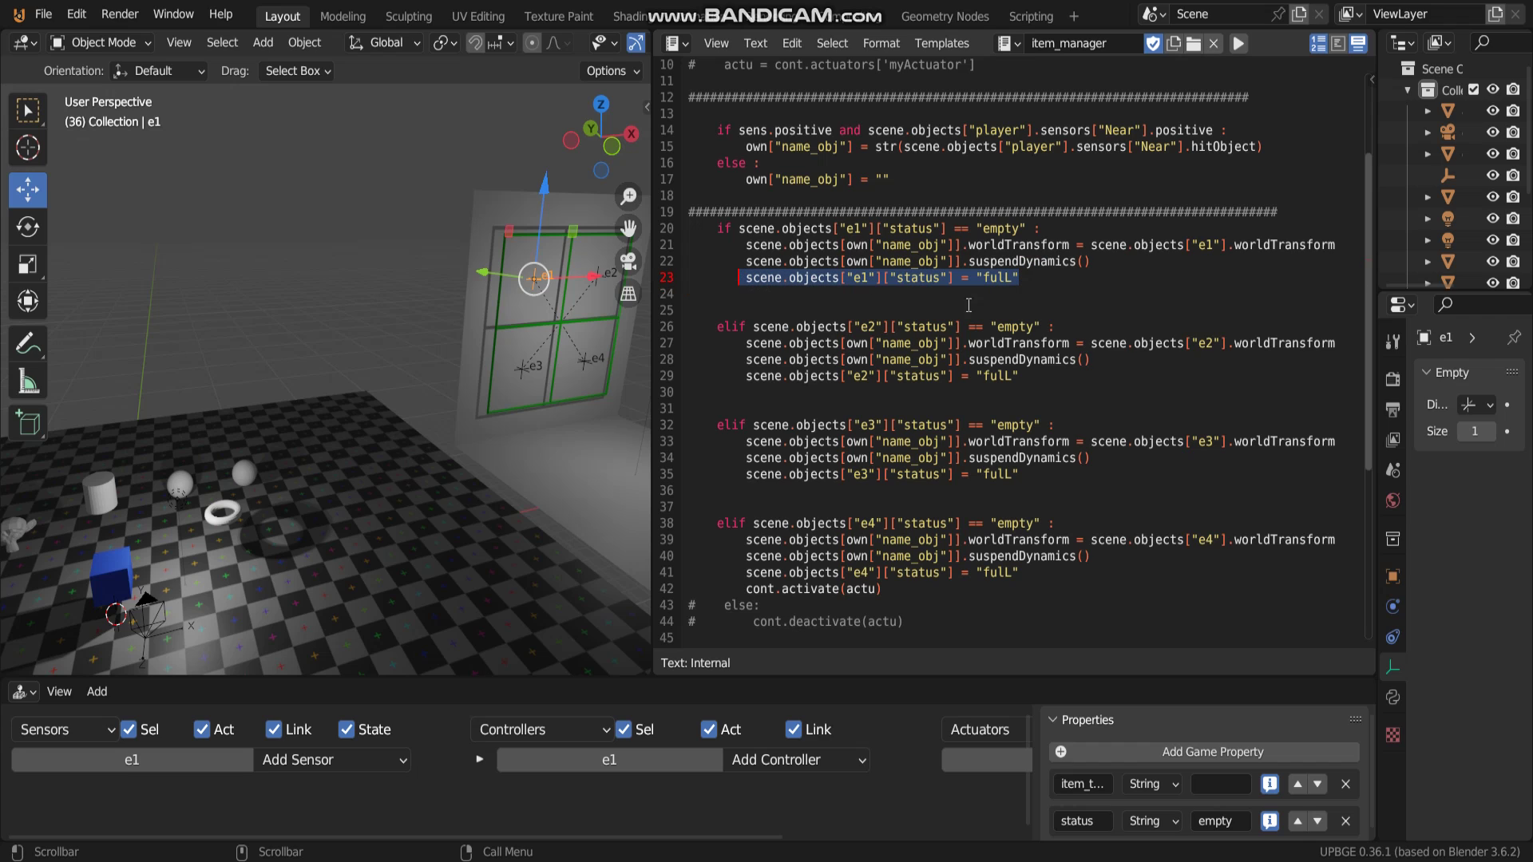
{"action": "left_click", "coordinate": [689, 288]}
{"action": "type", "text": "#        "}
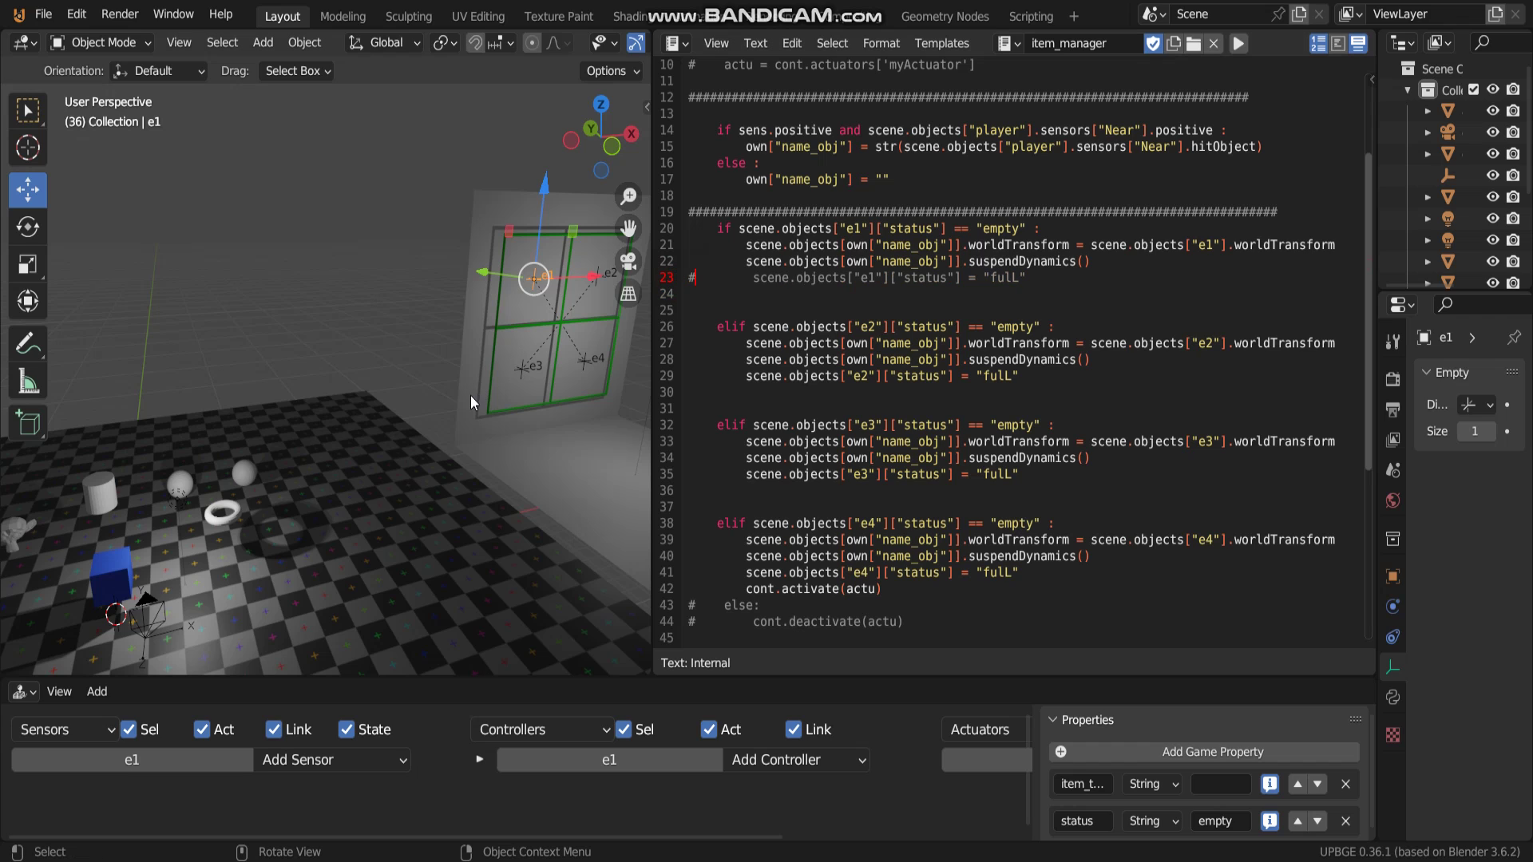
{"action": "type", "text": "p"}
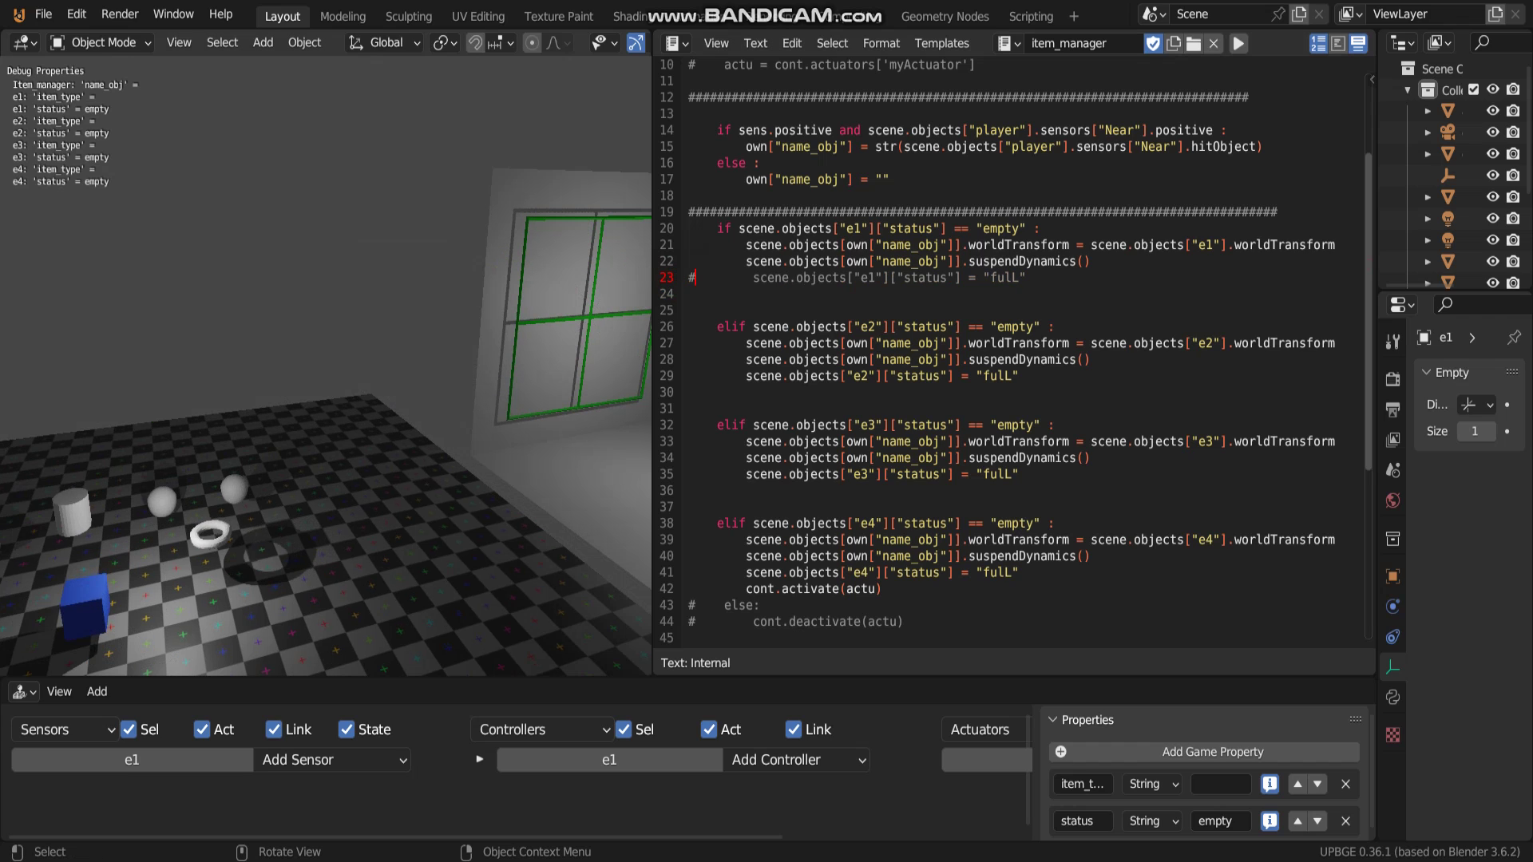
{"action": "type", "text": "w"}
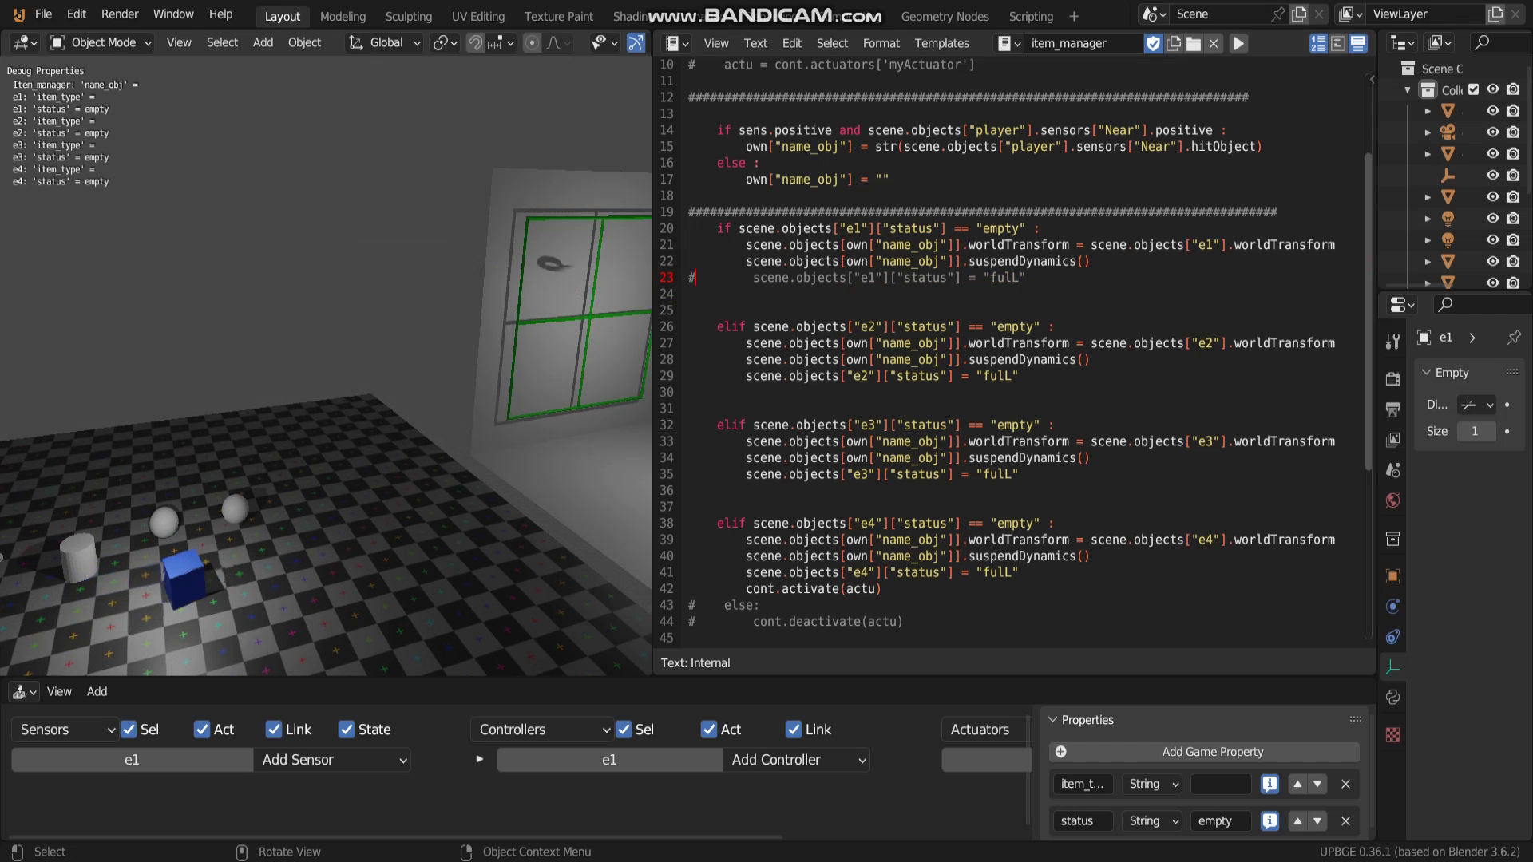
{"action": "type", "text": "w"}
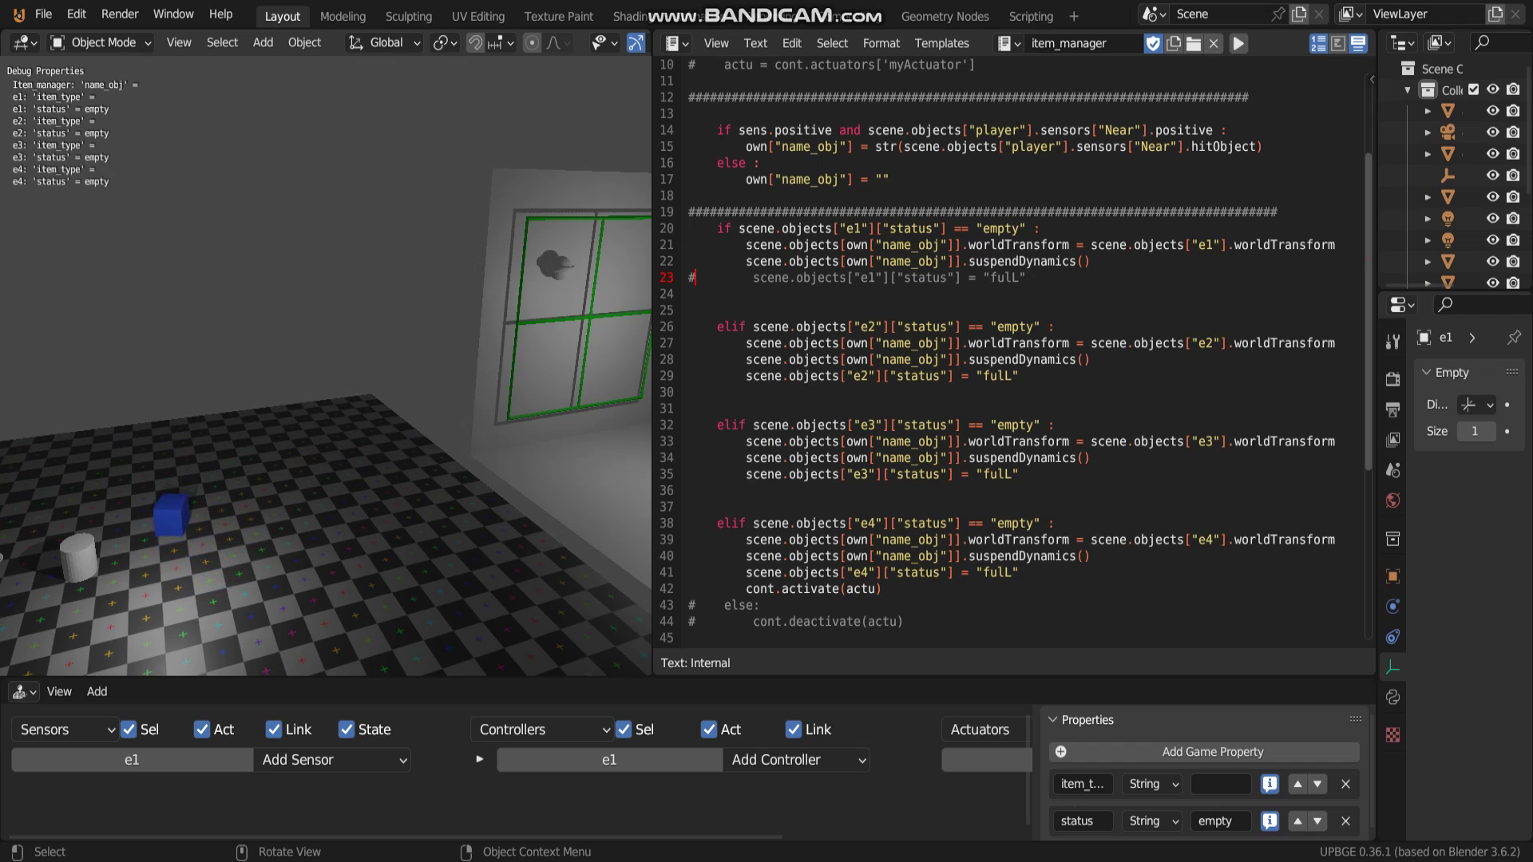
Stop the game test after picked objects landed in slot e1.
{"action": "key", "text": "Escape"}
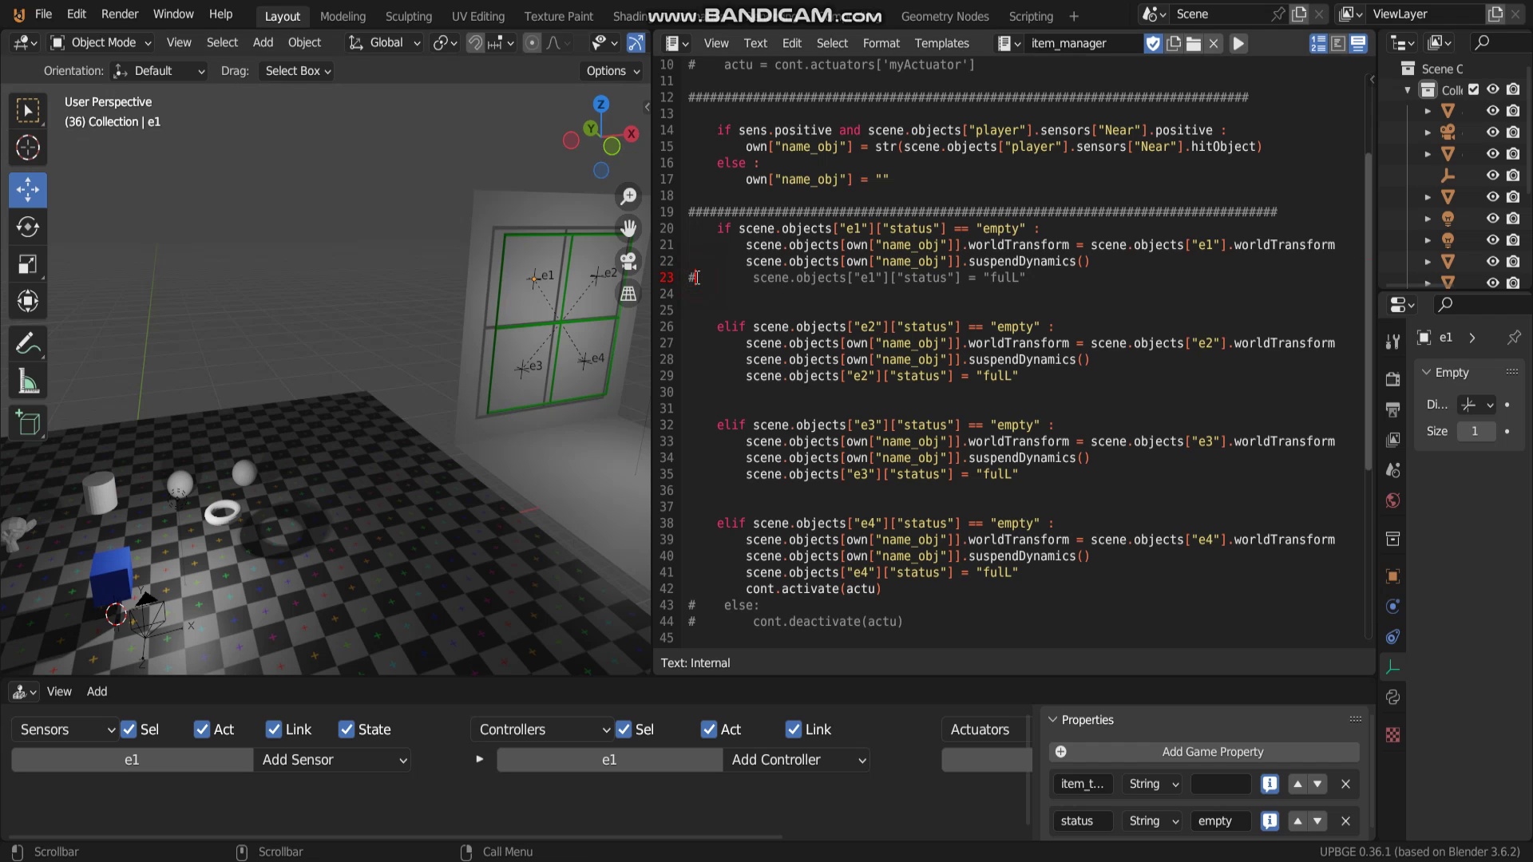
Uncomment line 23 so e1 is marked full, then face the e1–e4 panel.
{"action": "key", "text": "BackSpace"}
{"action": "scroll", "coordinate": [355, 345], "scroll_direction": "down", "scroll_amount": 5}
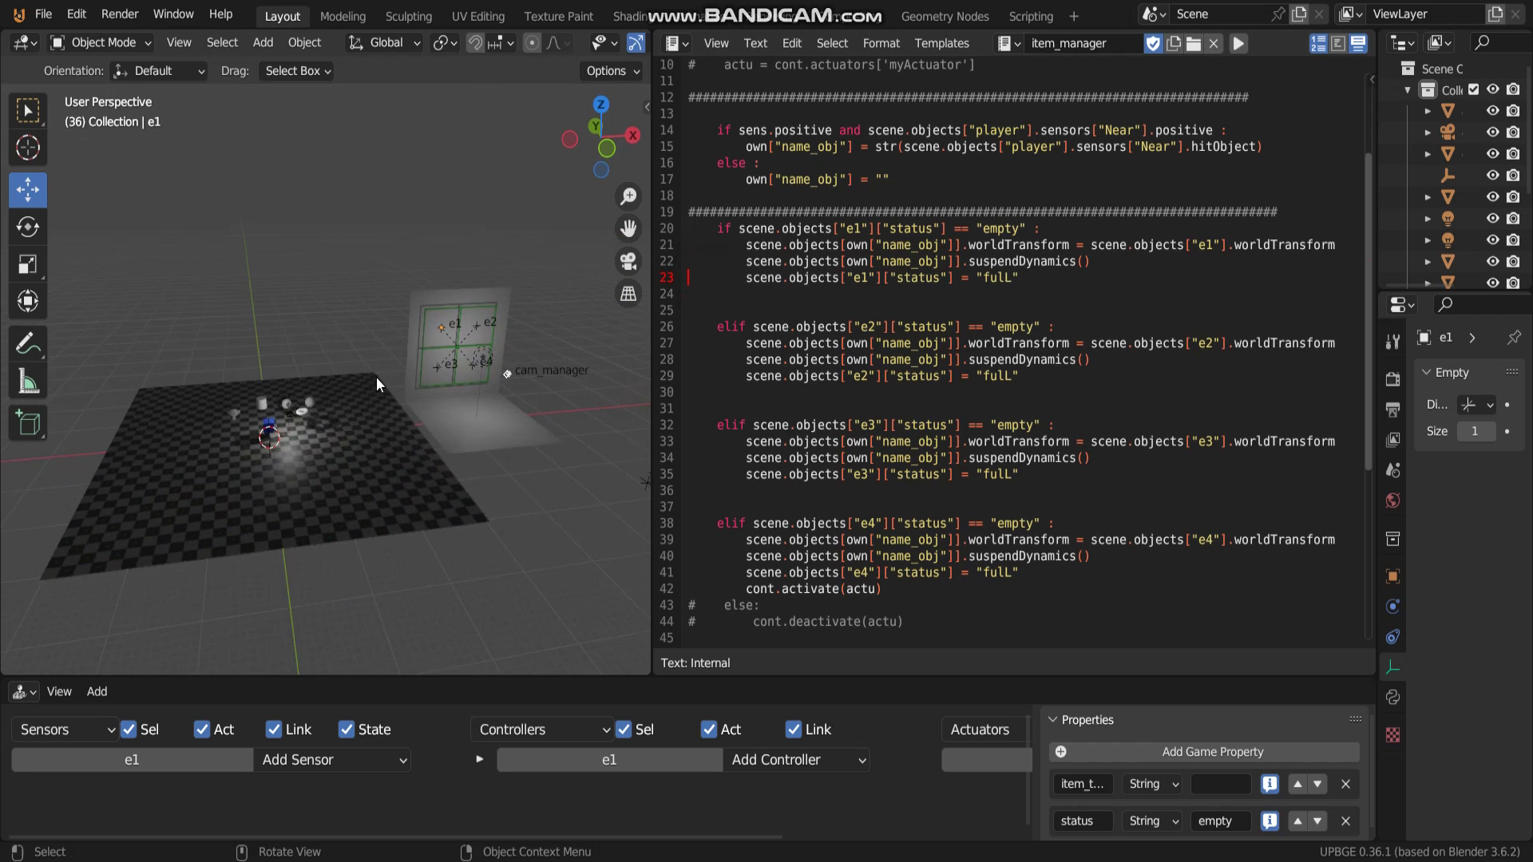
{"action": "scroll", "coordinate": [376, 377], "scroll_direction": "up", "scroll_amount": 3}
{"action": "mouse_move", "coordinate": [380, 369]}
{"action": "middle_mouse_down"}
{"action": "mouse_move", "coordinate": [363, 363]}
{"action": "mouse_move", "coordinate": [376, 372]}
{"action": "middle_mouse_up"}
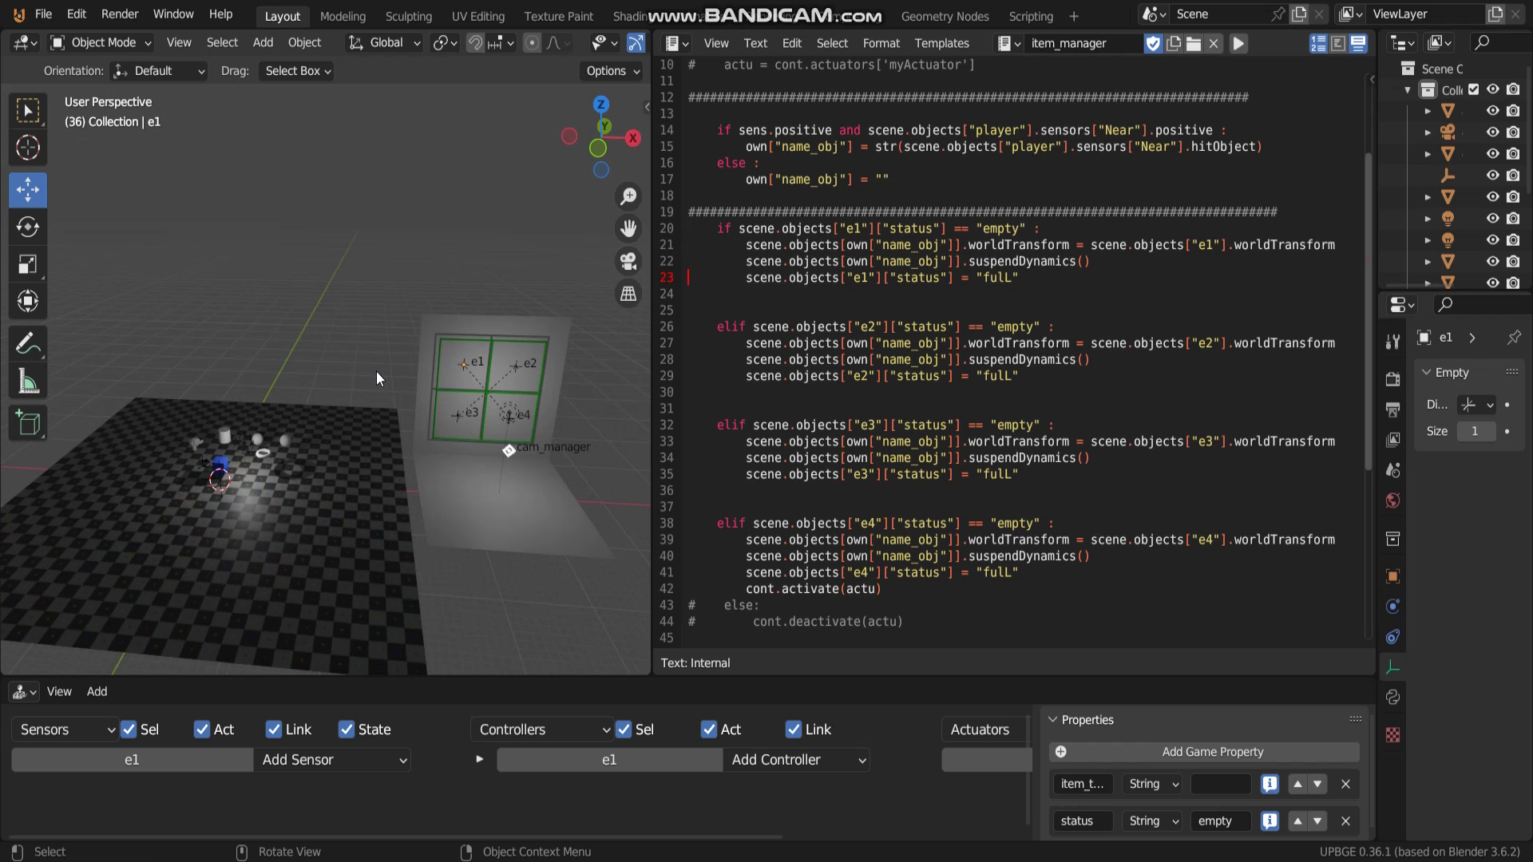